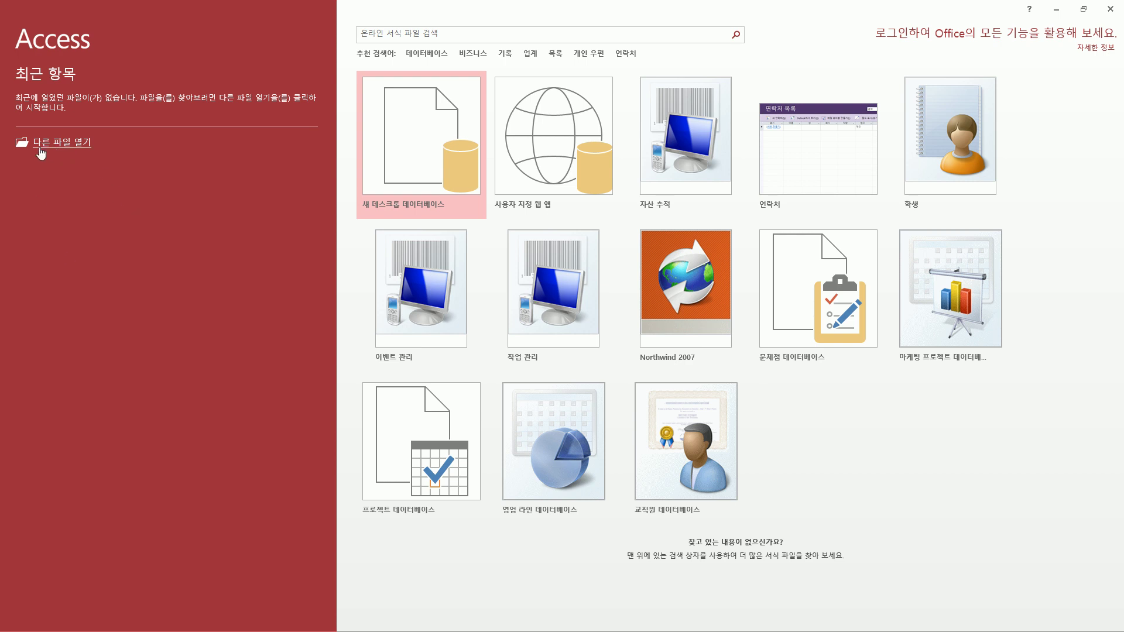
# Start opening another existing database file by browsing the folders on this computer
pyautogui.moveTo(25, 154)
pyautogui.mouseDown()
pyautogui.moveTo(100, 153)
pyautogui.moveTo(96, 130)
pyautogui.mouseUp()
pyautogui.press('Escape')
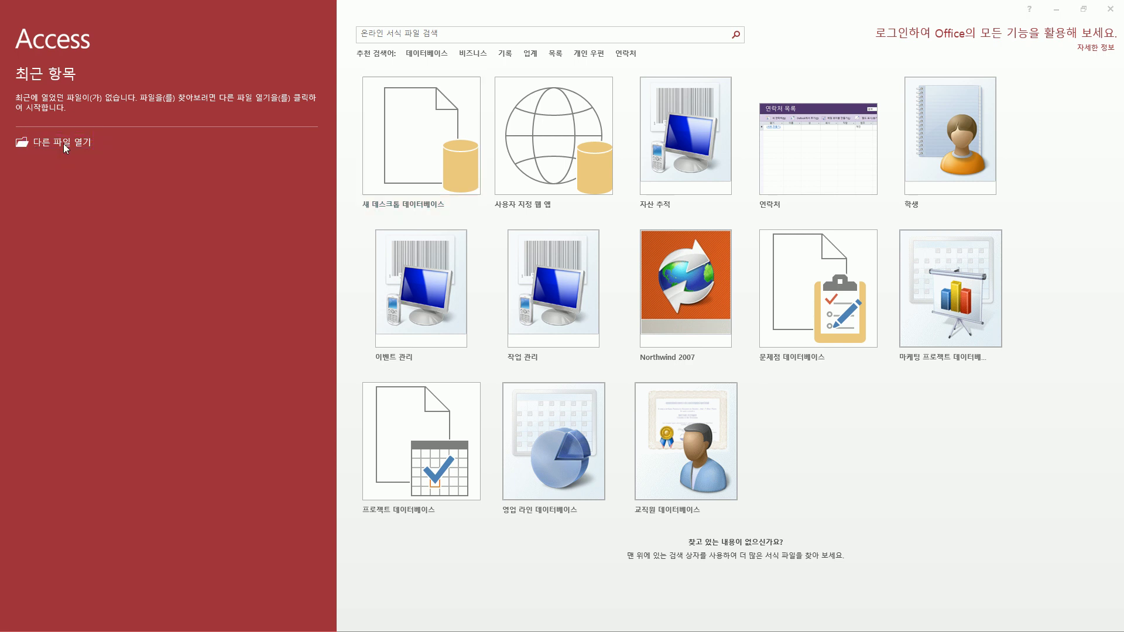
pyautogui.click(66, 145)
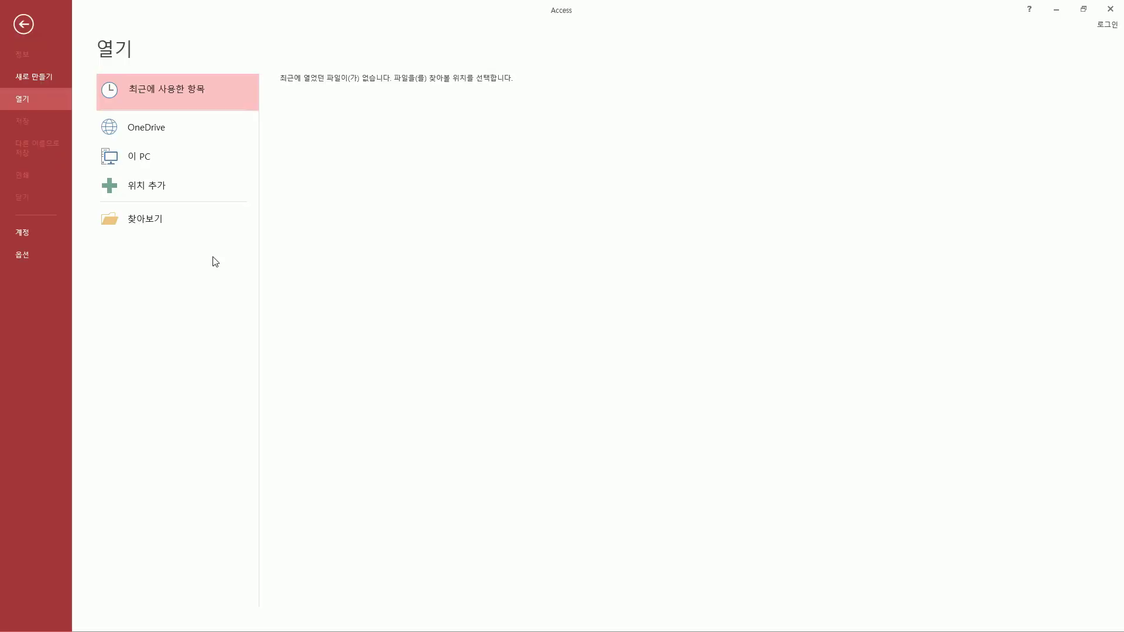
pyautogui.hotkey('ctrl', 'shift', 'd')
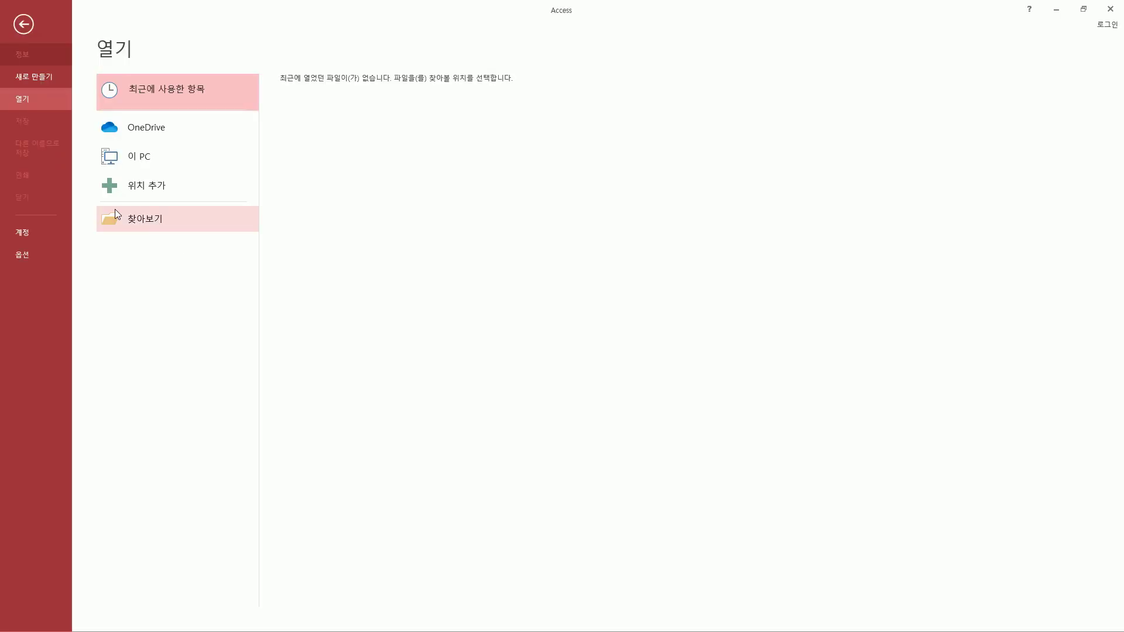
pyautogui.moveTo(94, 200); pyautogui.dragTo(205, 242)
pyautogui.press('Escape')
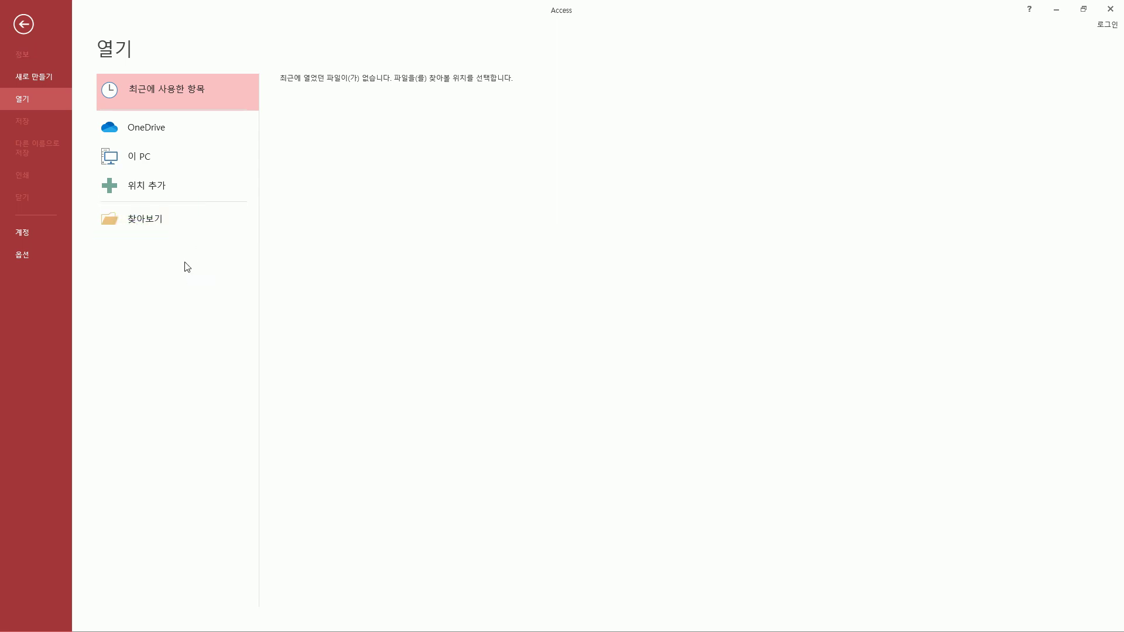
pyautogui.click(151, 220)
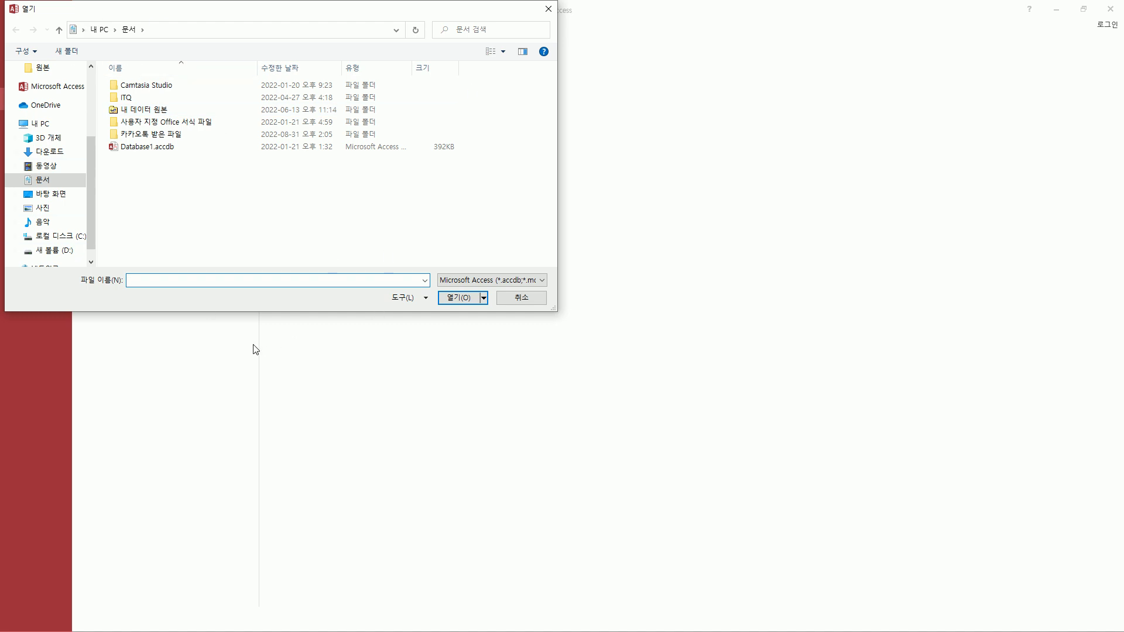
# Go to the folder C:\길벗컴활1급\02 액세스\03 기본모의고사 in the file browser
pyautogui.click(67, 237)
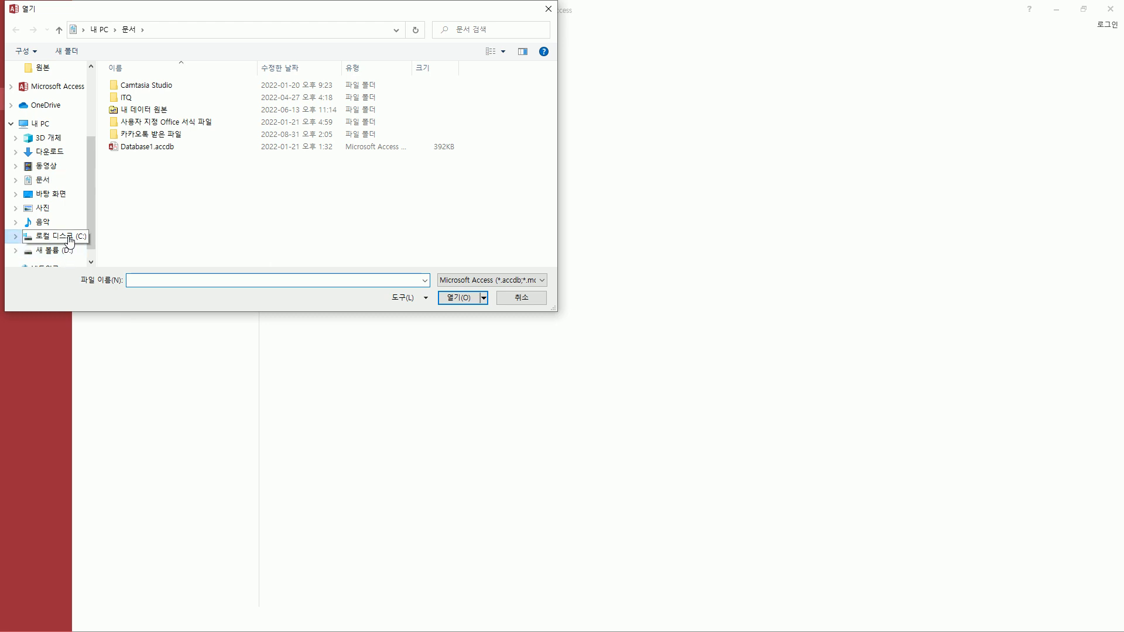
pyautogui.click(154, 247)
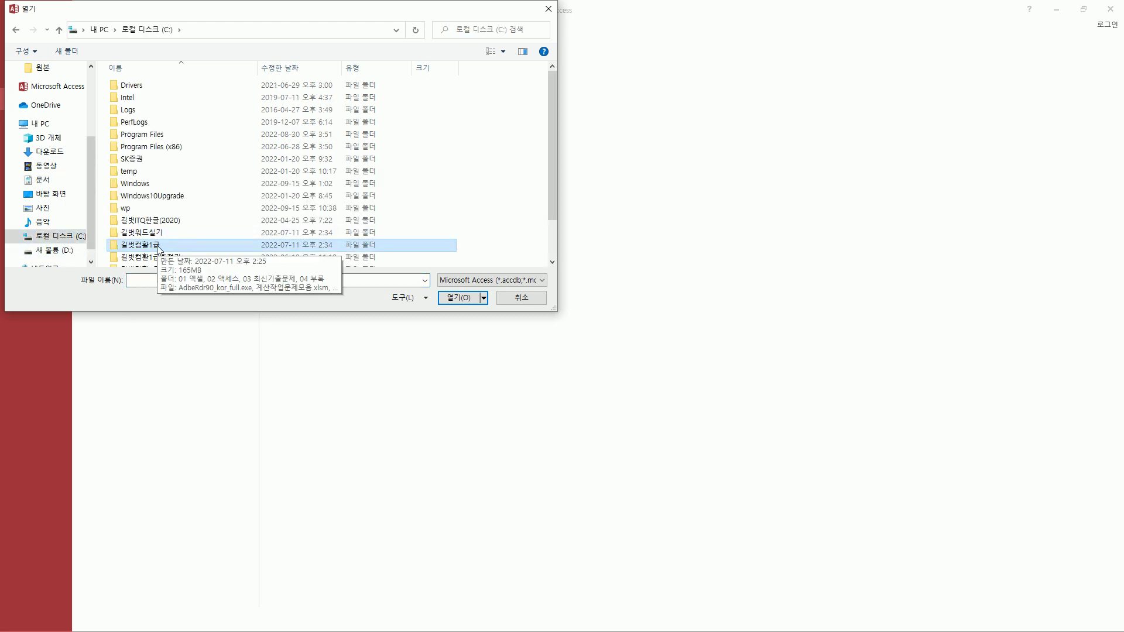
pyautogui.doubleClick(159, 250)
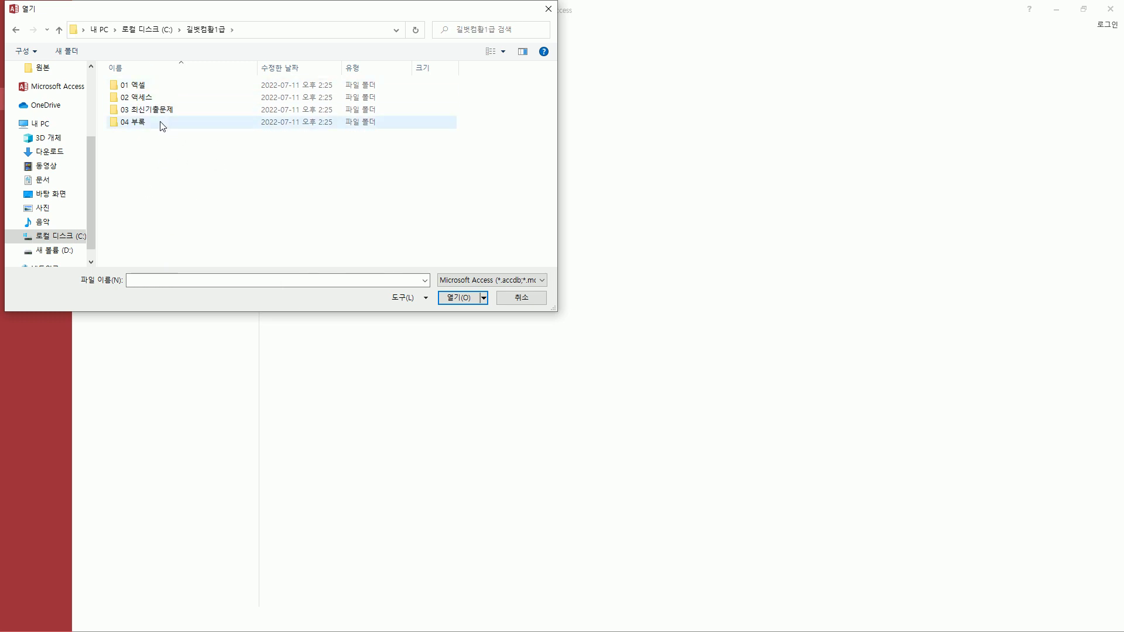
pyautogui.click(165, 102)
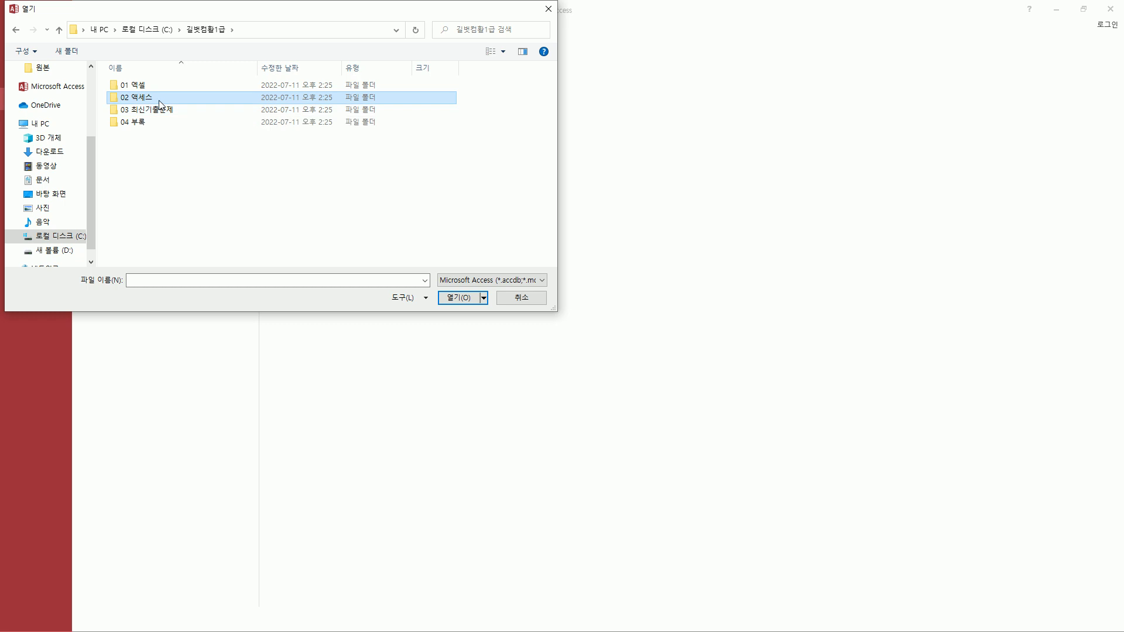
pyautogui.doubleClick(160, 99)
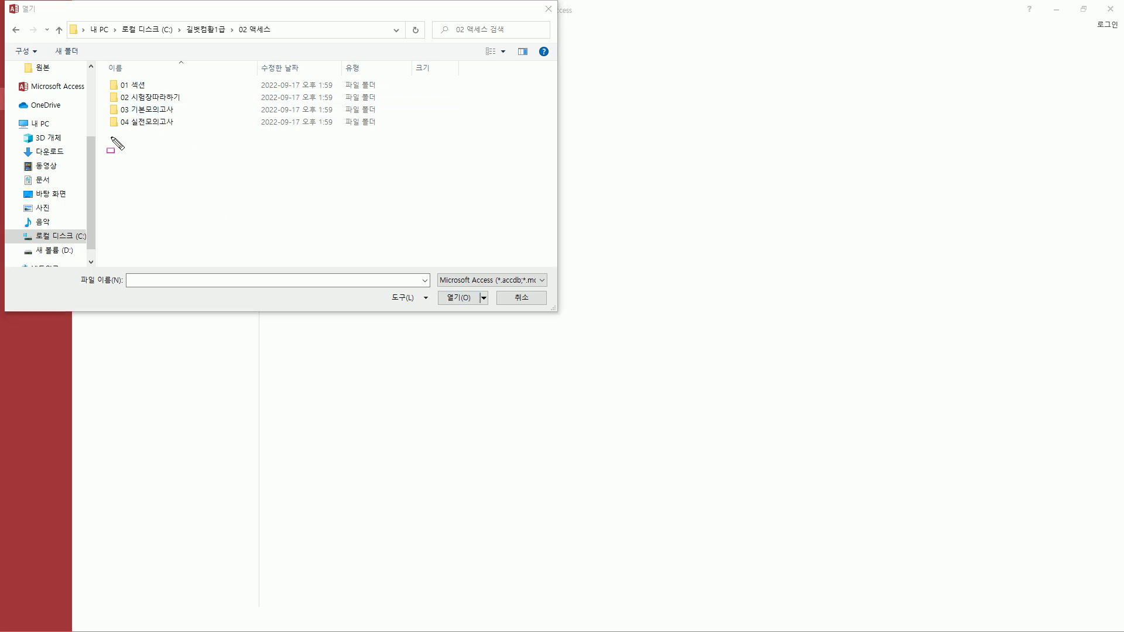
pyautogui.moveTo(110, 140)
pyautogui.mouseDown()
pyautogui.moveTo(188, 88)
pyautogui.moveTo(188, 71)
pyautogui.mouseUp()
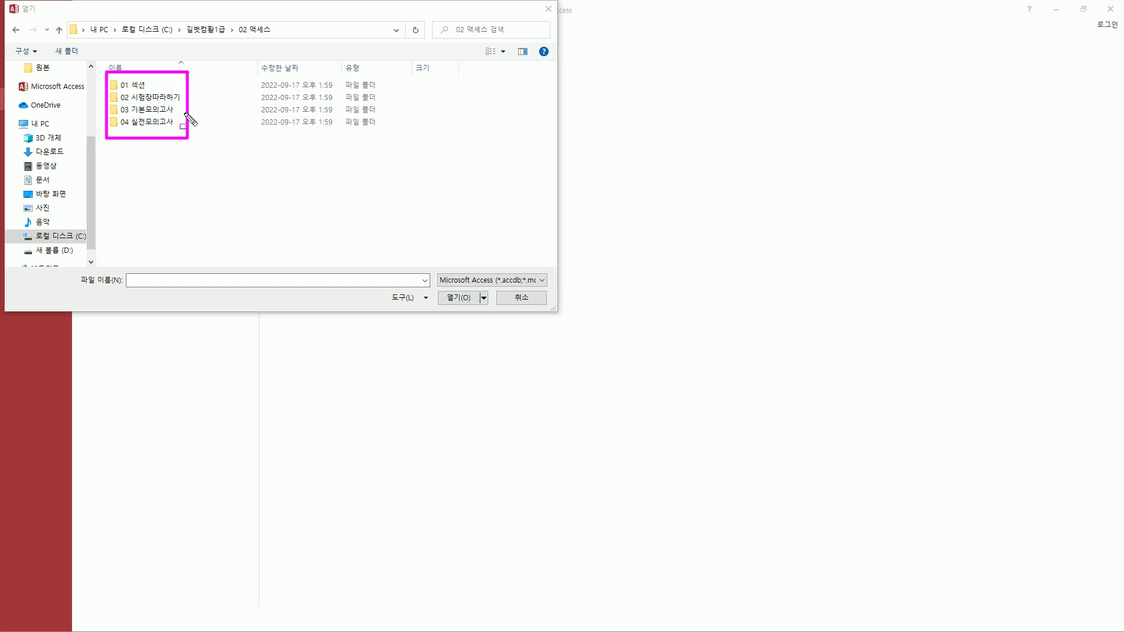
pyautogui.moveTo(127, 103); pyautogui.dragTo(175, 117)
pyautogui.press('Escape')
pyautogui.click(154, 112)
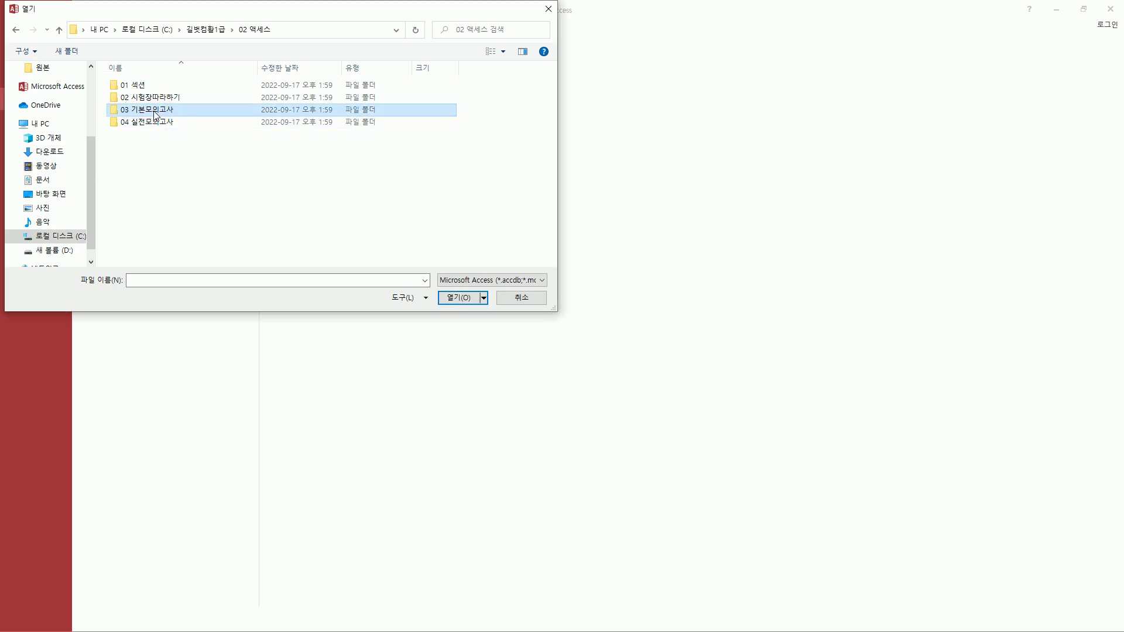
pyautogui.doubleClick(159, 114)
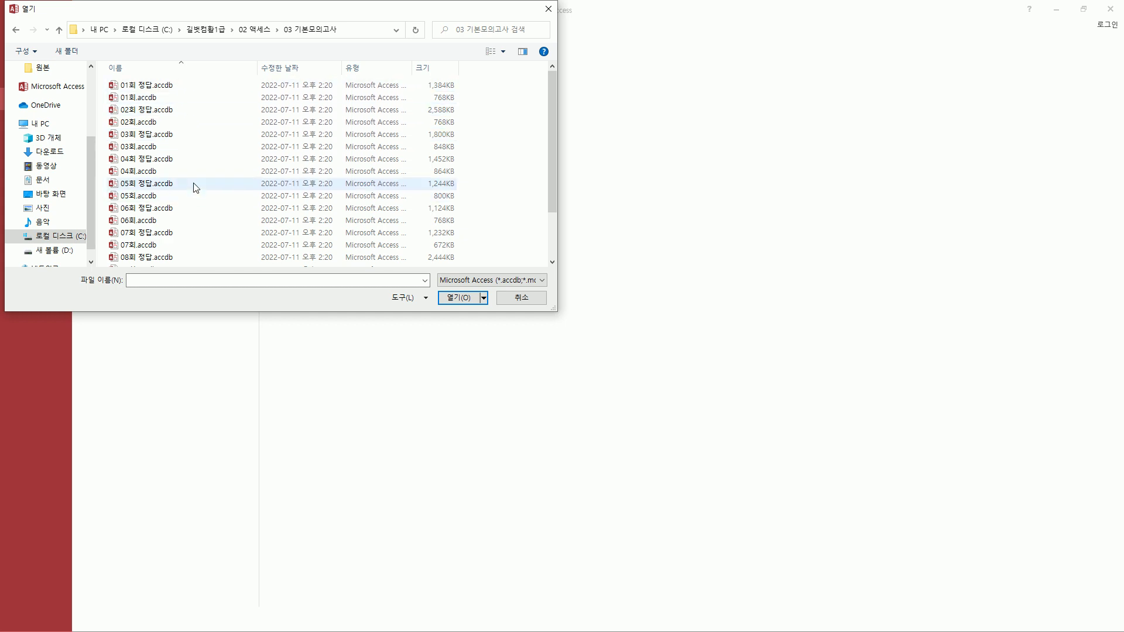
# Open the database file 01회.accdb from the 03 기본모의고사 folder
pyautogui.scroll(-2, 196, 188)
pyautogui.scroll(2, 196, 188)
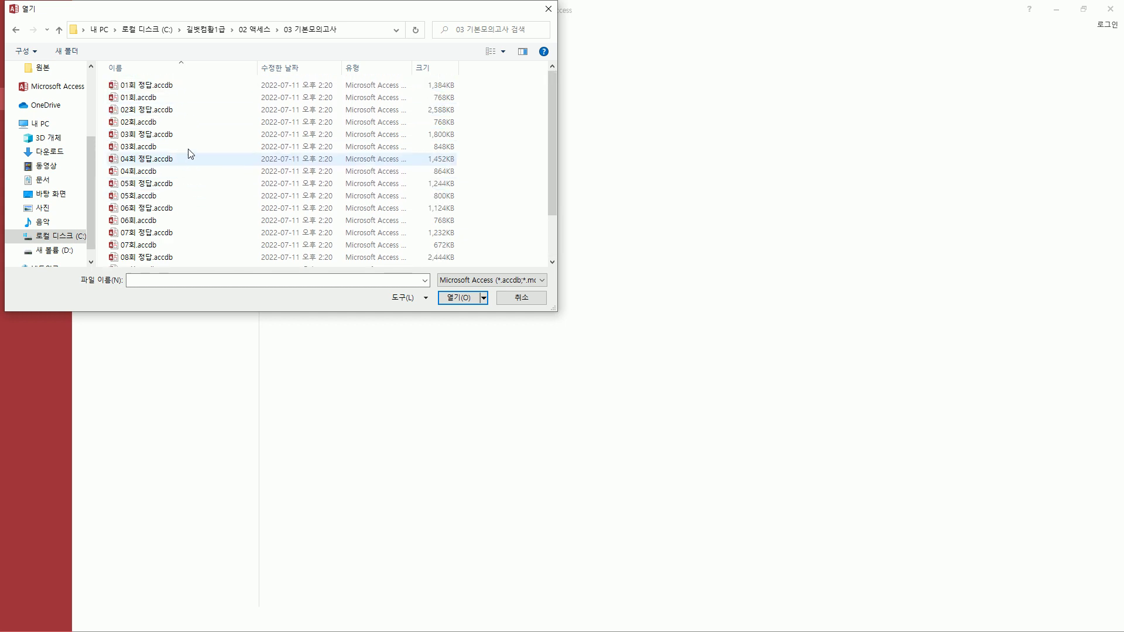
pyautogui.click(145, 98)
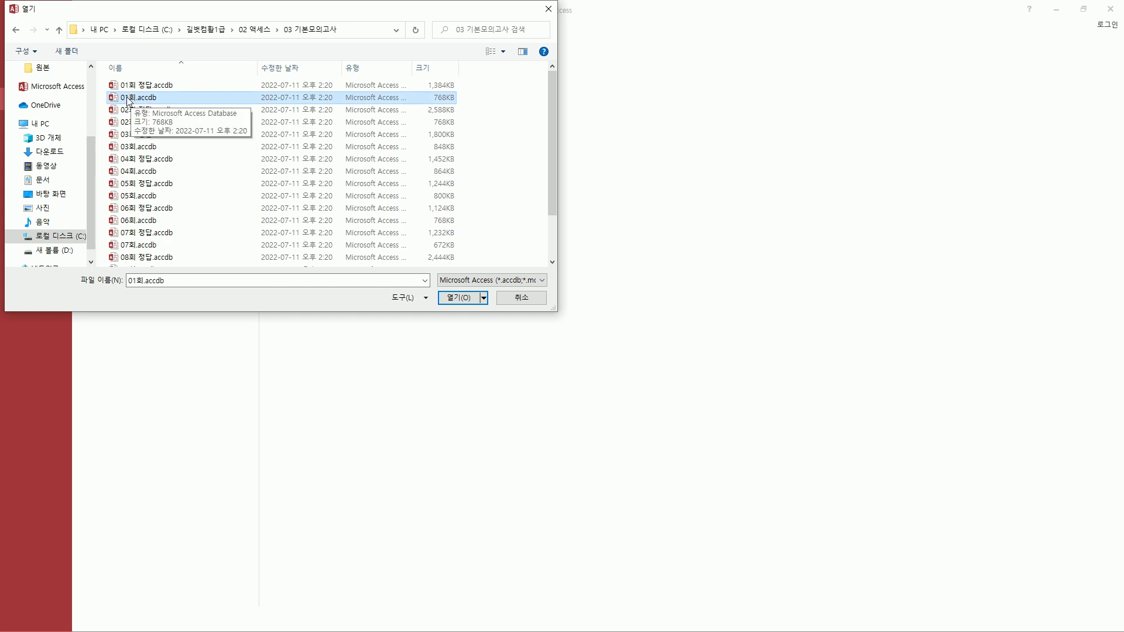
pyautogui.click(445, 300)
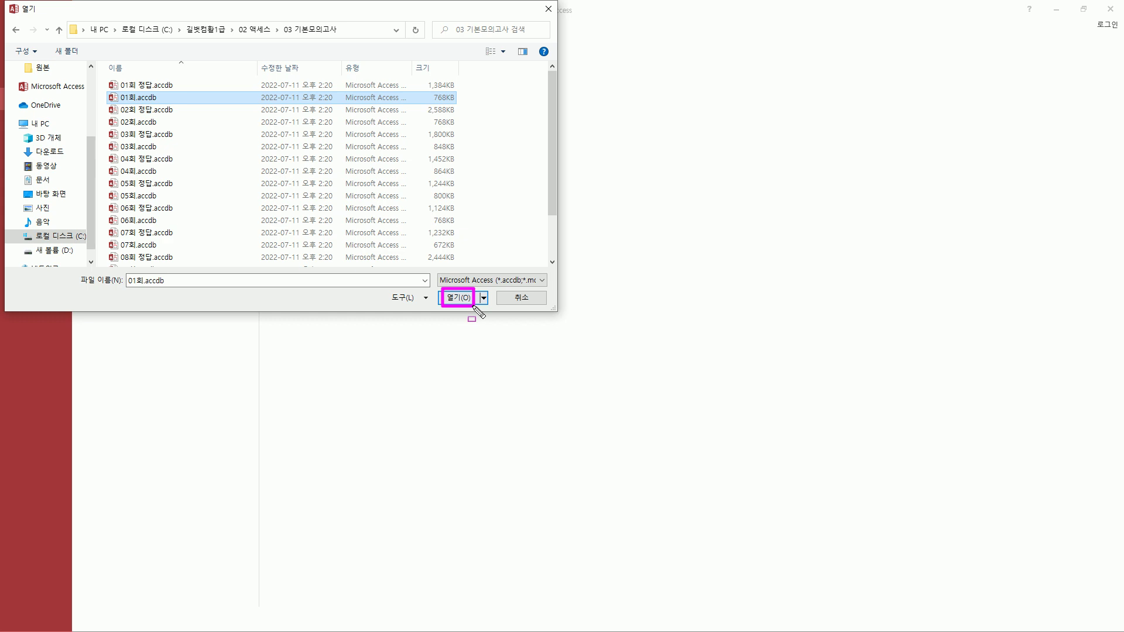
pyautogui.click(466, 299)
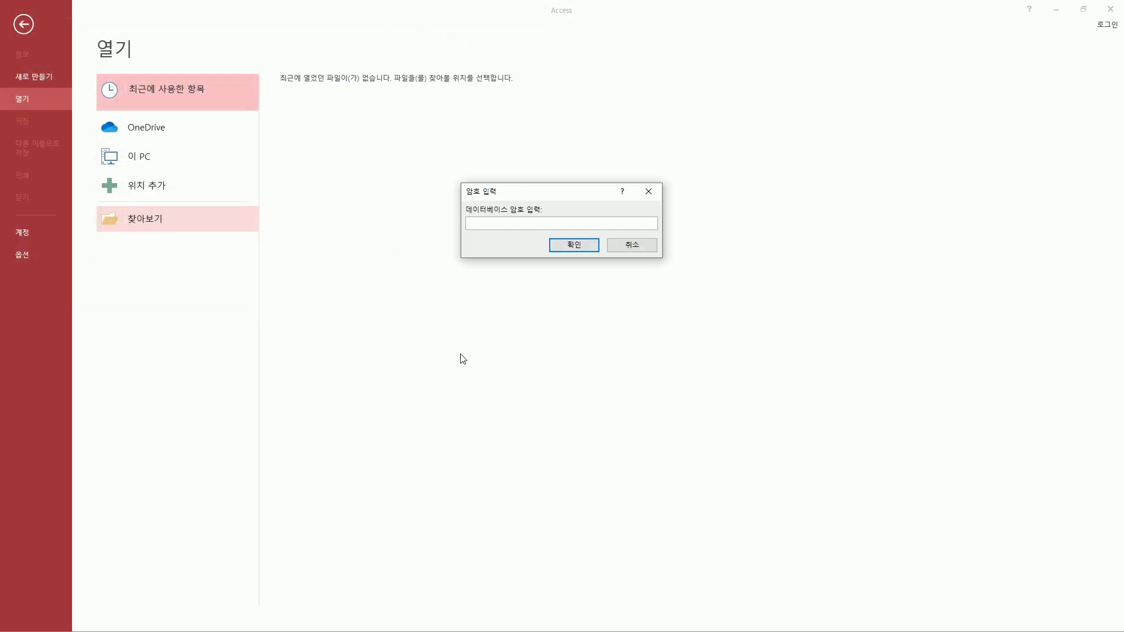
# Enter the database password and confirm it to unlock the file
pyautogui.moveTo(455, 175)
pyautogui.mouseDown()
pyautogui.moveTo(590, 247)
pyautogui.moveTo(671, 265)
pyautogui.mouseUp()
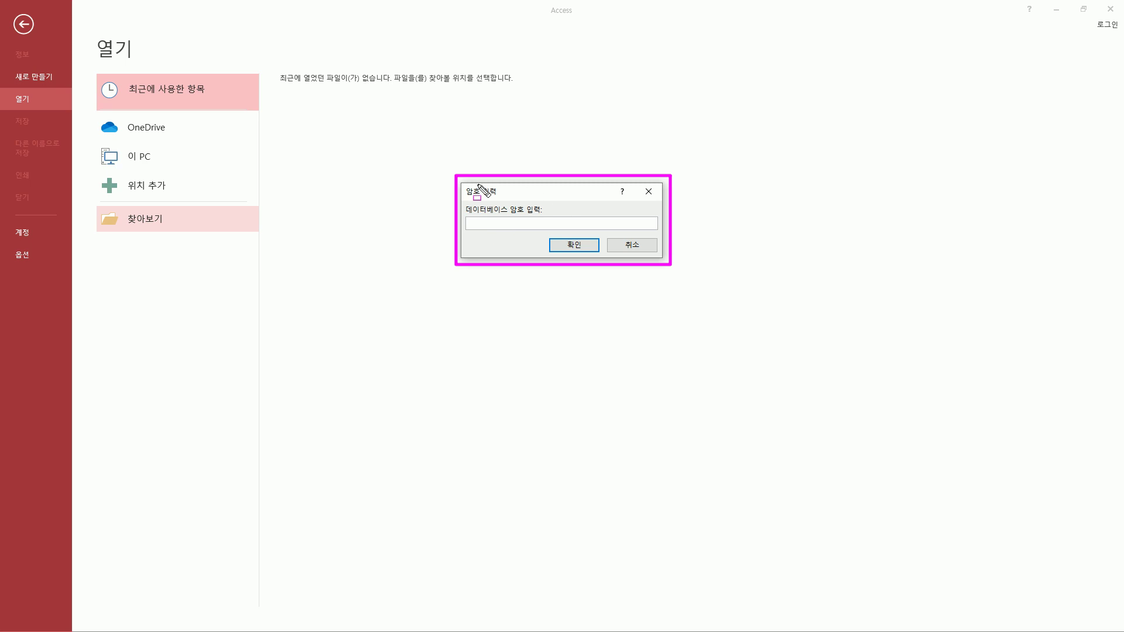
pyautogui.press('Escape')
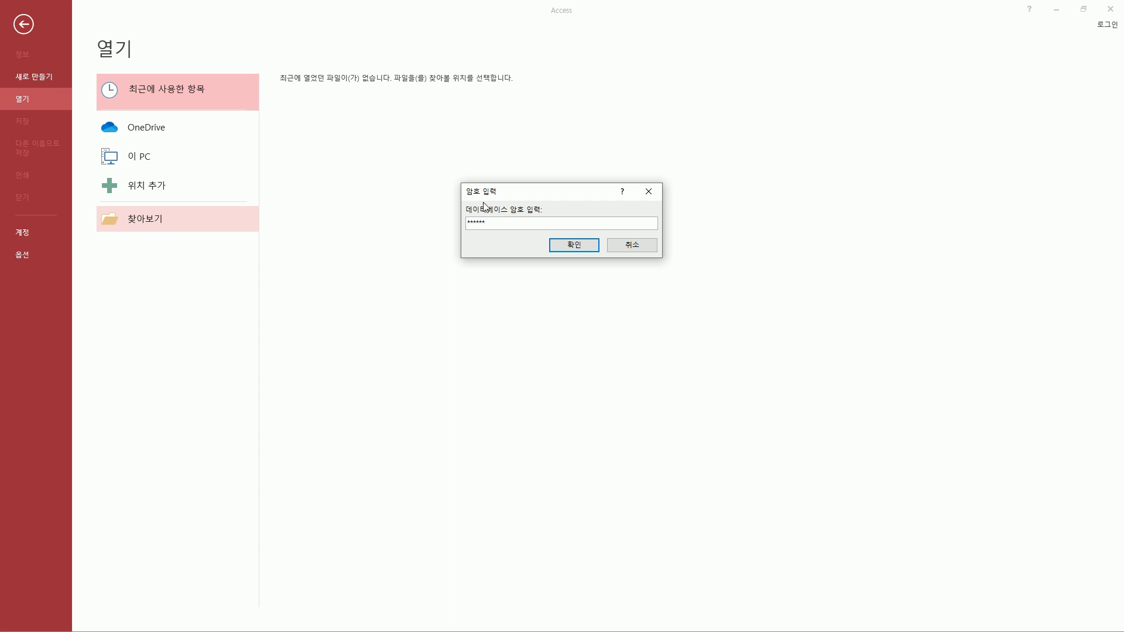
pyautogui.moveTo(550, 237); pyautogui.dragTo(594, 255)
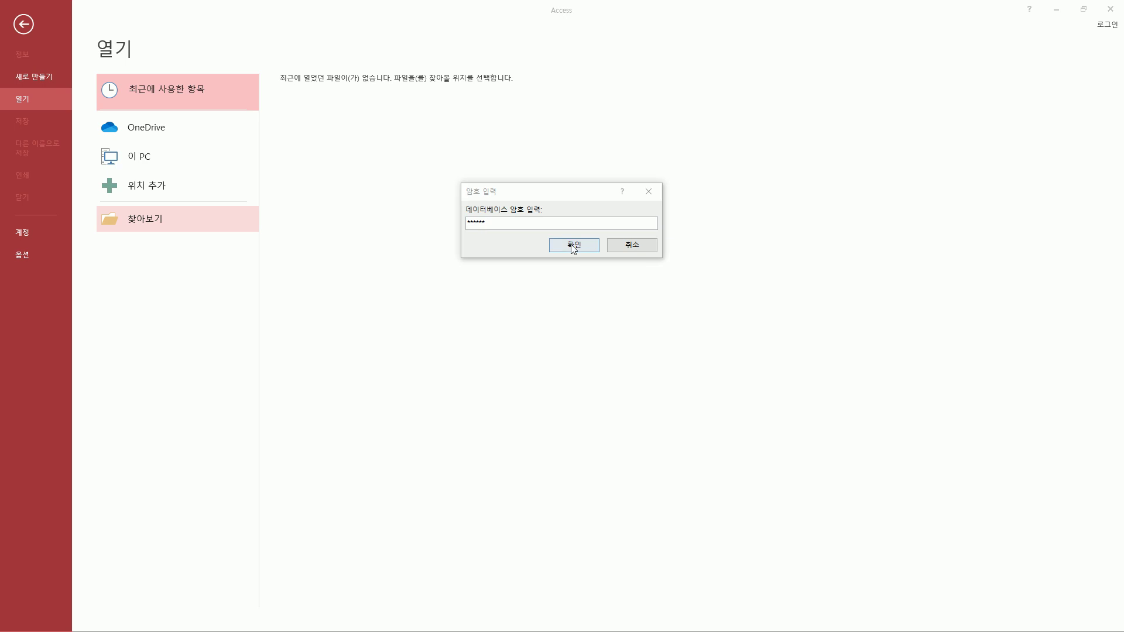
pyautogui.click(571, 246)
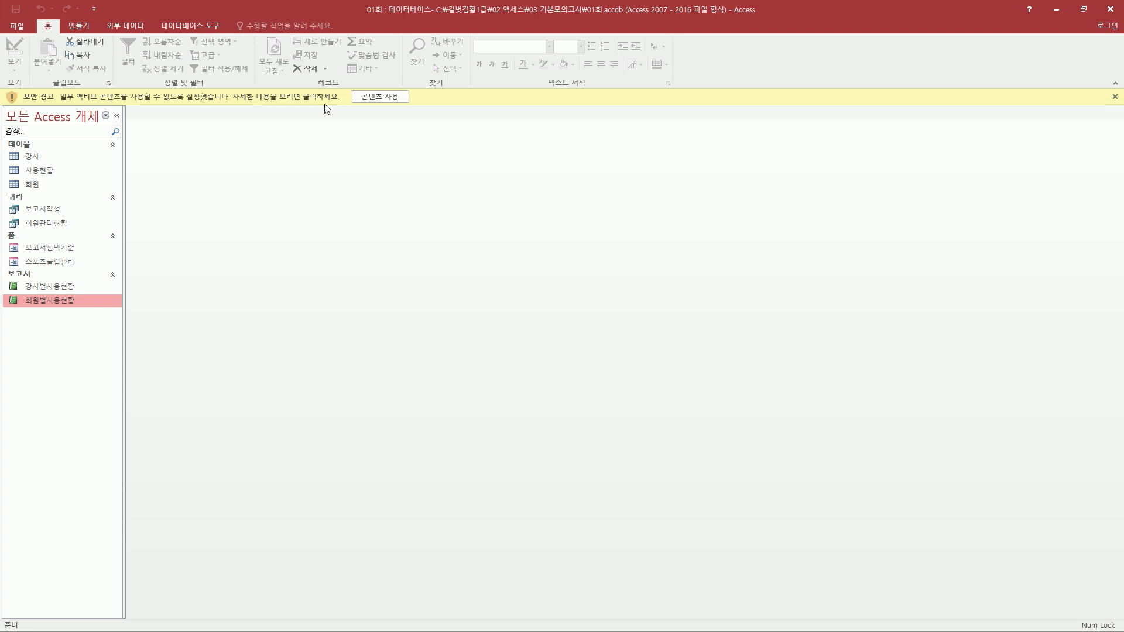
# Enable the blocked active content of the 01회 database from its security warning
pyautogui.moveTo(7, 133)
pyautogui.mouseDown()
pyautogui.moveTo(50, 304)
pyautogui.moveTo(92, 309)
pyautogui.mouseUp()
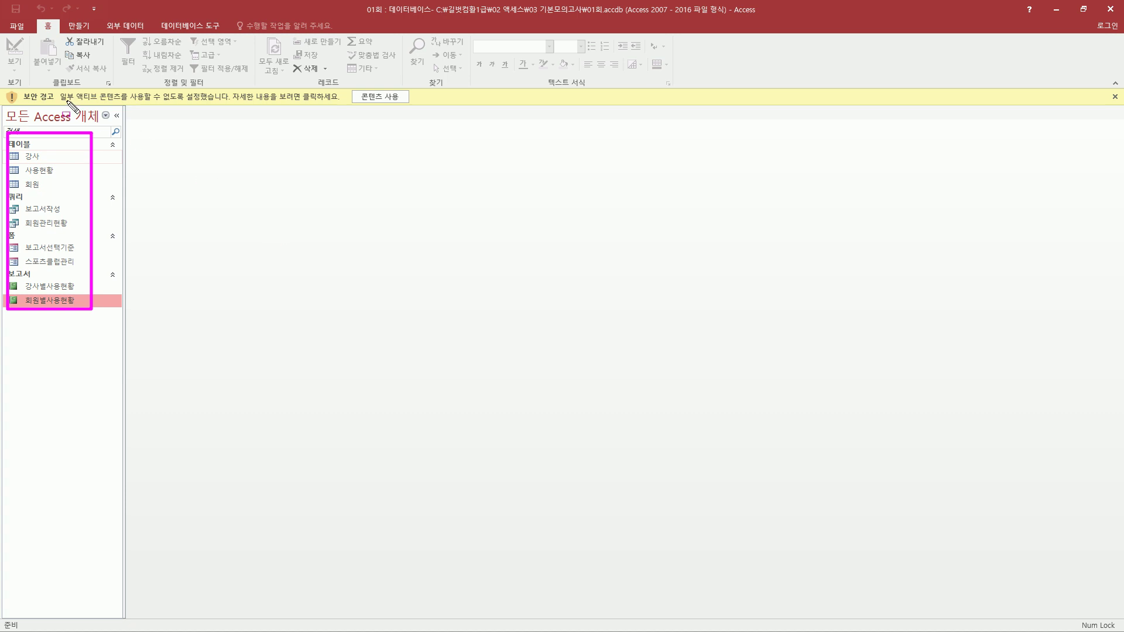
pyautogui.moveTo(21, 89); pyautogui.dragTo(60, 106)
pyautogui.moveTo(350, 88)
pyautogui.mouseDown()
pyautogui.moveTo(369, 109)
pyautogui.moveTo(418, 108)
pyautogui.mouseUp()
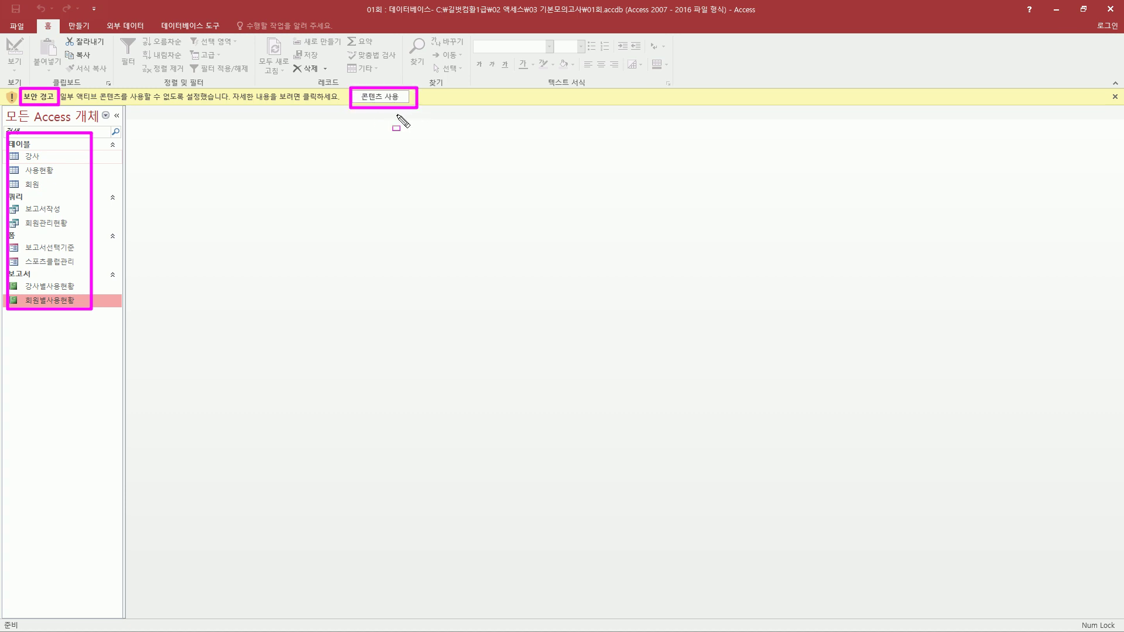
pyautogui.press('Escape')
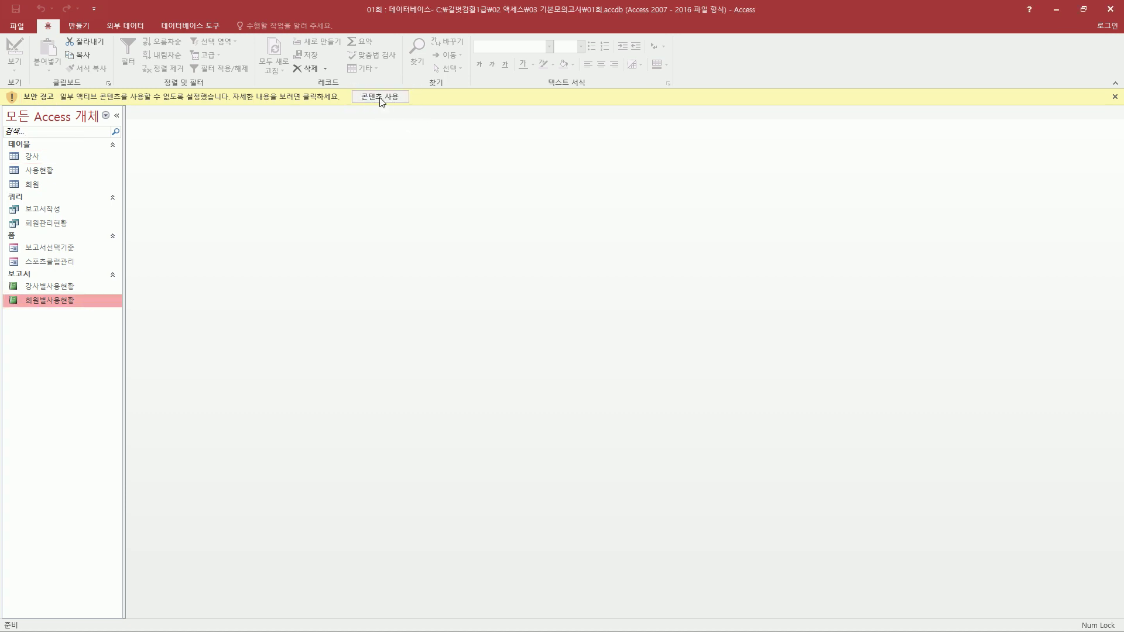
pyautogui.click(380, 97)
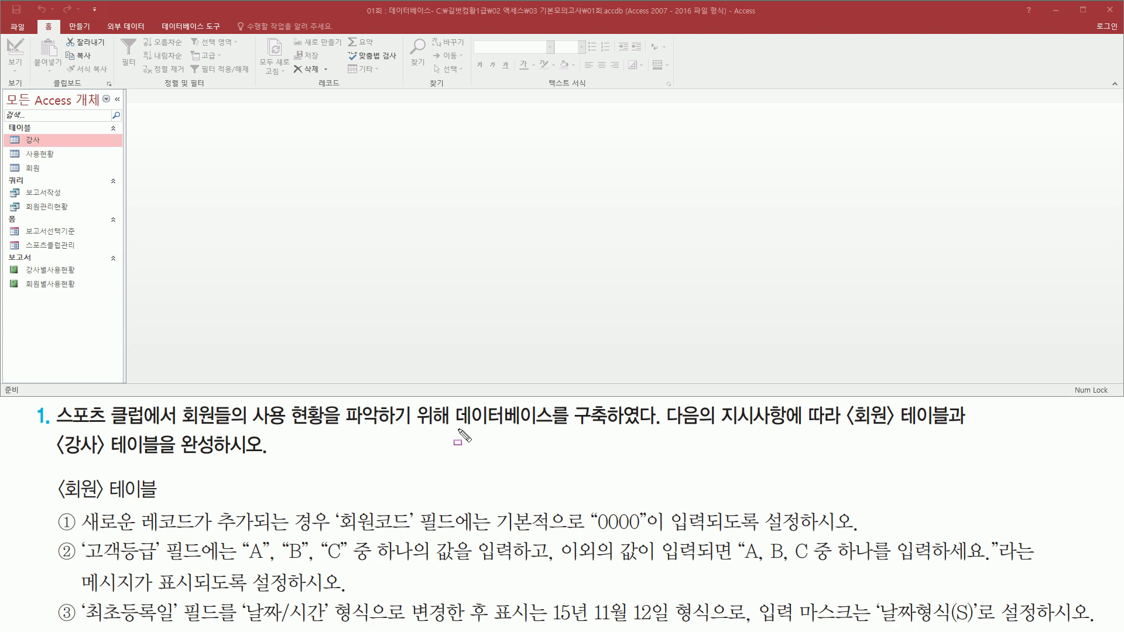
pyautogui.moveTo(458, 429); pyautogui.dragTo(610, 430)
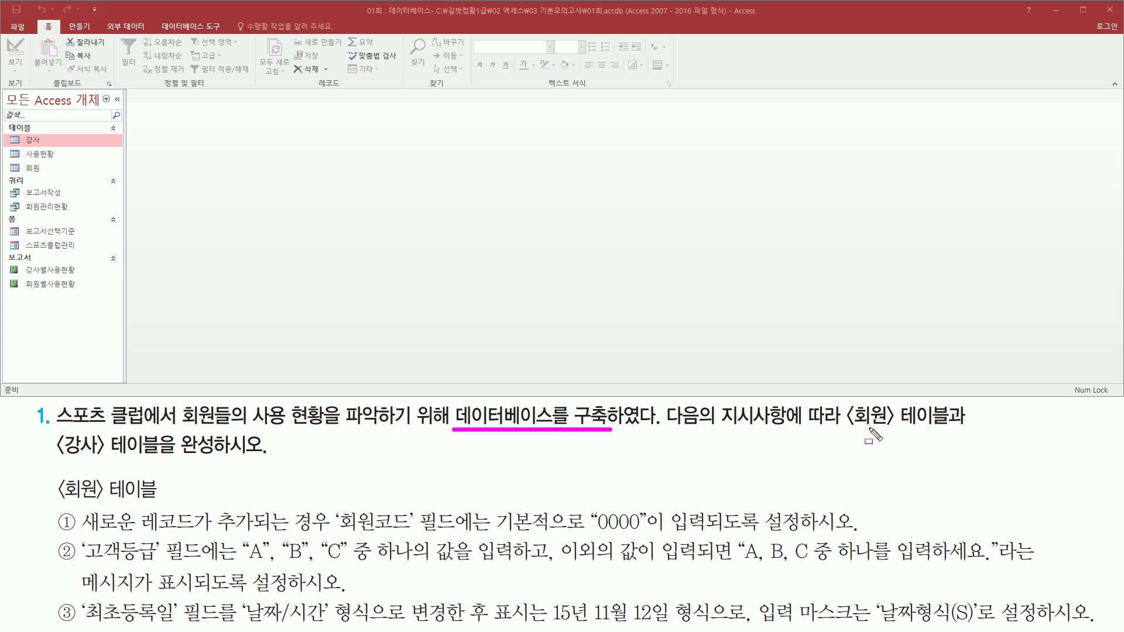
pyautogui.moveTo(839, 431); pyautogui.dragTo(955, 431)
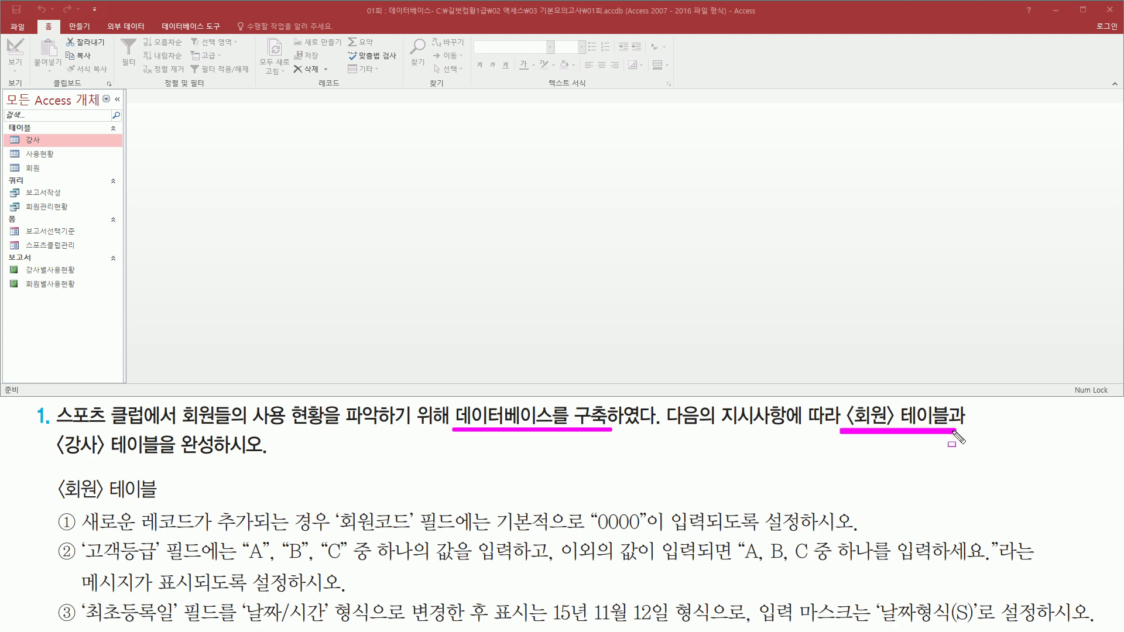
pyautogui.moveTo(60, 457); pyautogui.dragTo(155, 456)
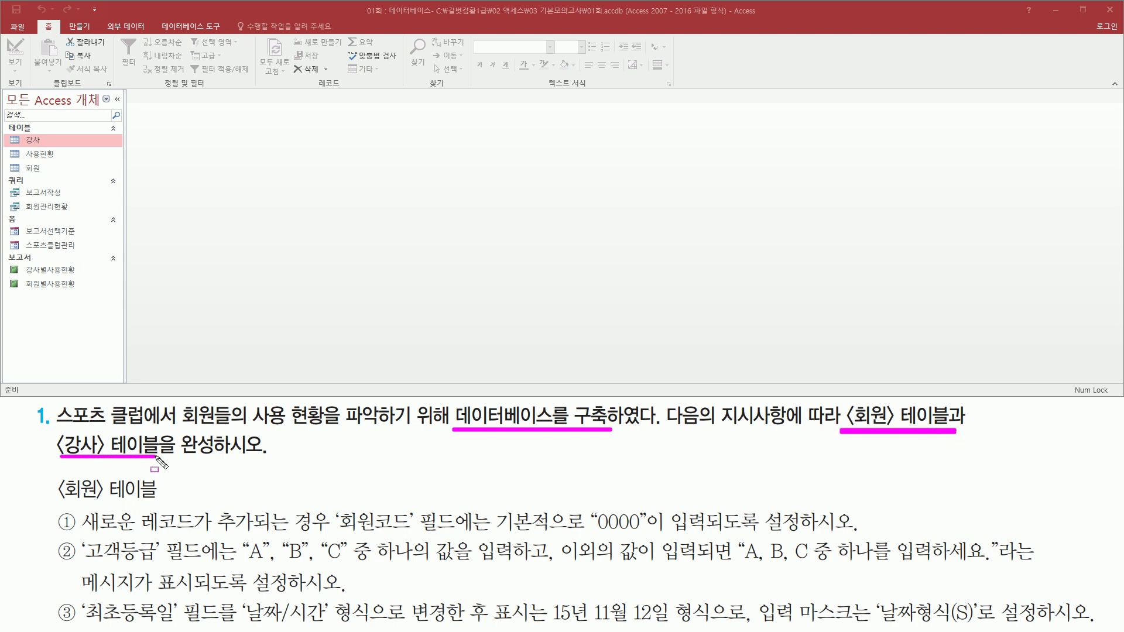
pyautogui.moveTo(178, 431); pyautogui.dragTo(270, 459)
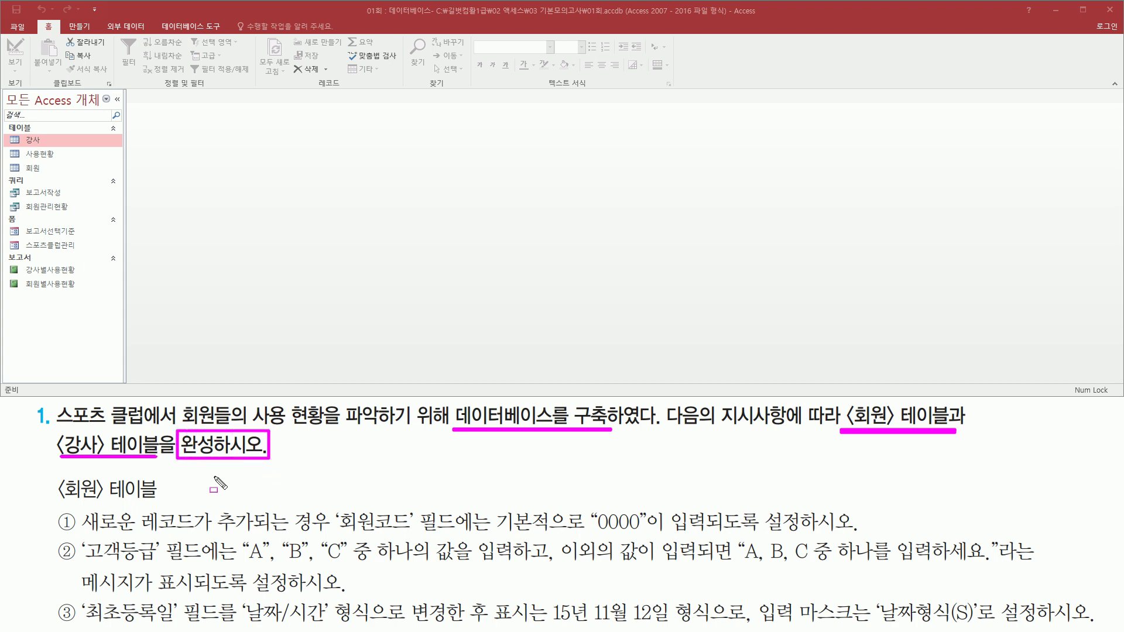
pyautogui.moveTo(54, 473)
pyautogui.mouseDown()
pyautogui.moveTo(55, 507)
pyautogui.moveTo(170, 506)
pyautogui.mouseUp()
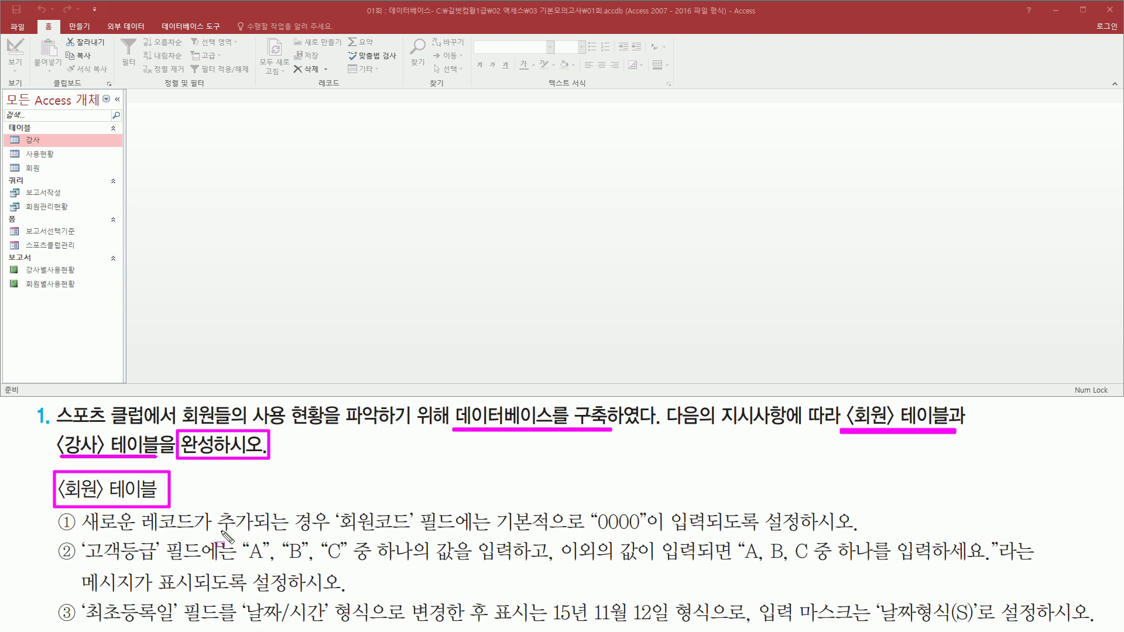
pyautogui.press('Escape')
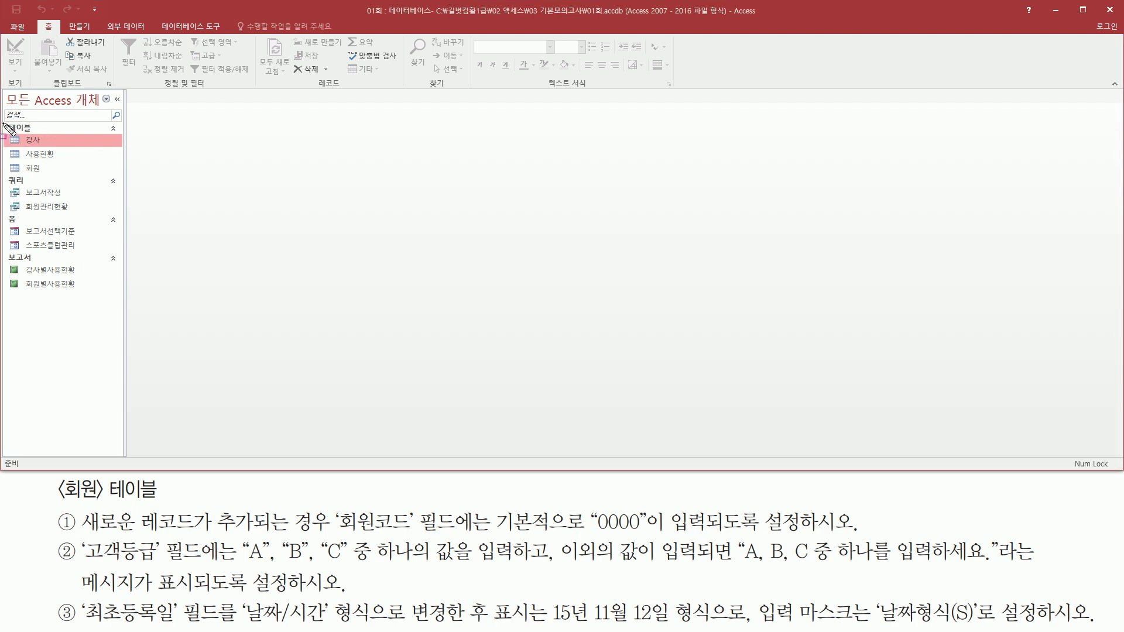
# Open the 회원 table in Datasheet view to look over its fields
pyautogui.moveTo(6, 117)
pyautogui.mouseDown()
pyautogui.moveTo(22, 173)
pyautogui.moveTo(79, 184)
pyautogui.mouseUp()
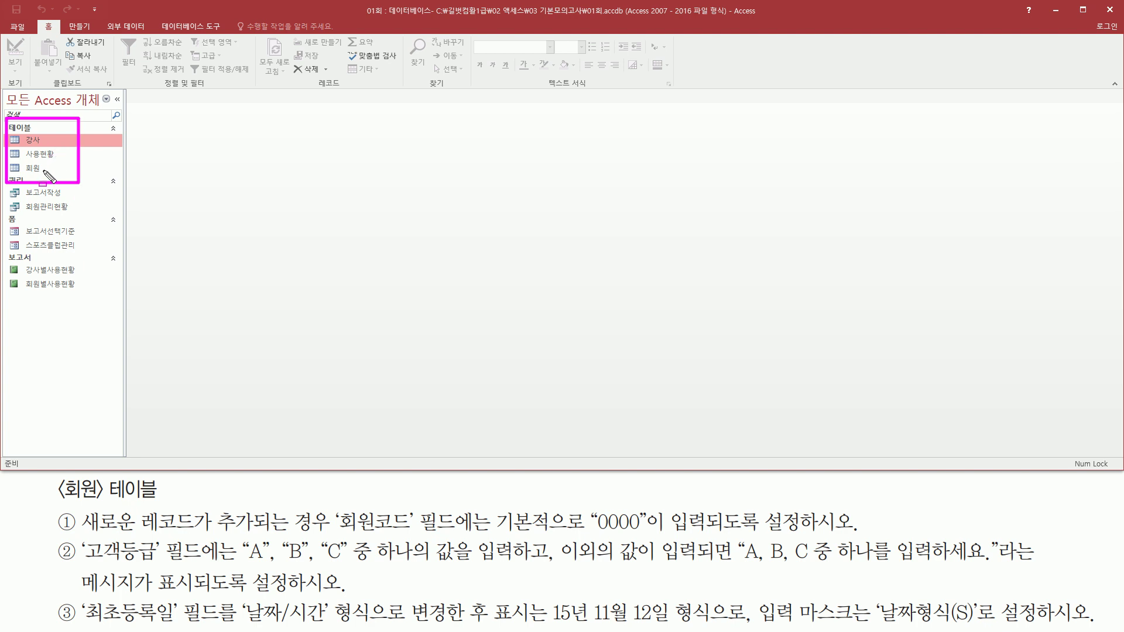
pyautogui.press('Escape')
pyautogui.click(59, 168)
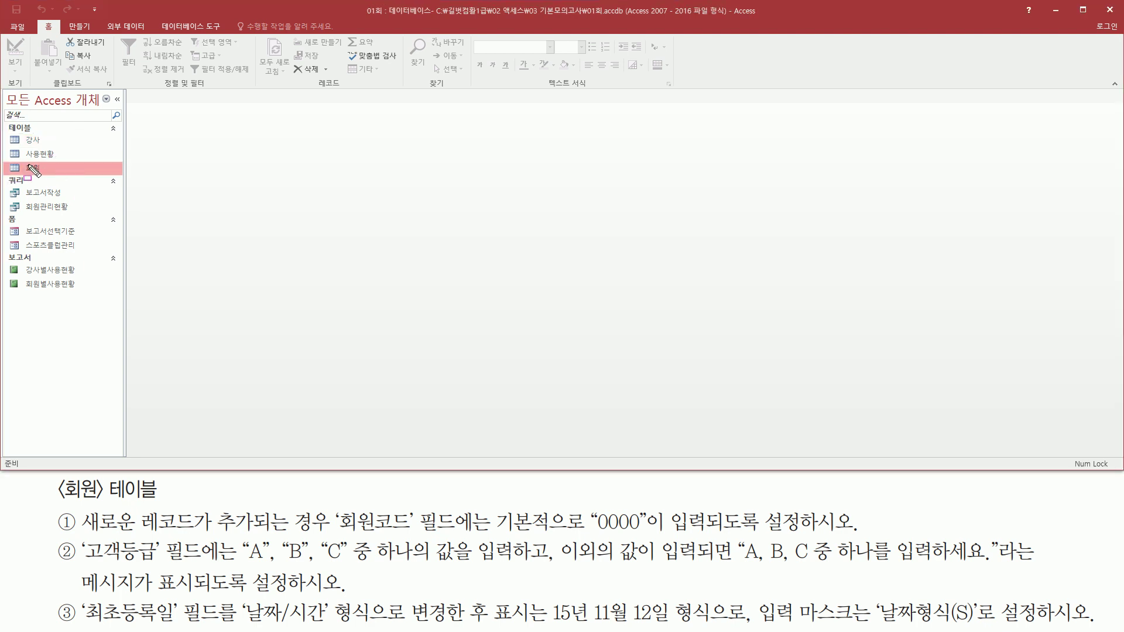
pyautogui.moveTo(17, 156); pyautogui.dragTo(52, 176)
pyautogui.press('Escape')
pyautogui.doubleClick(44, 168)
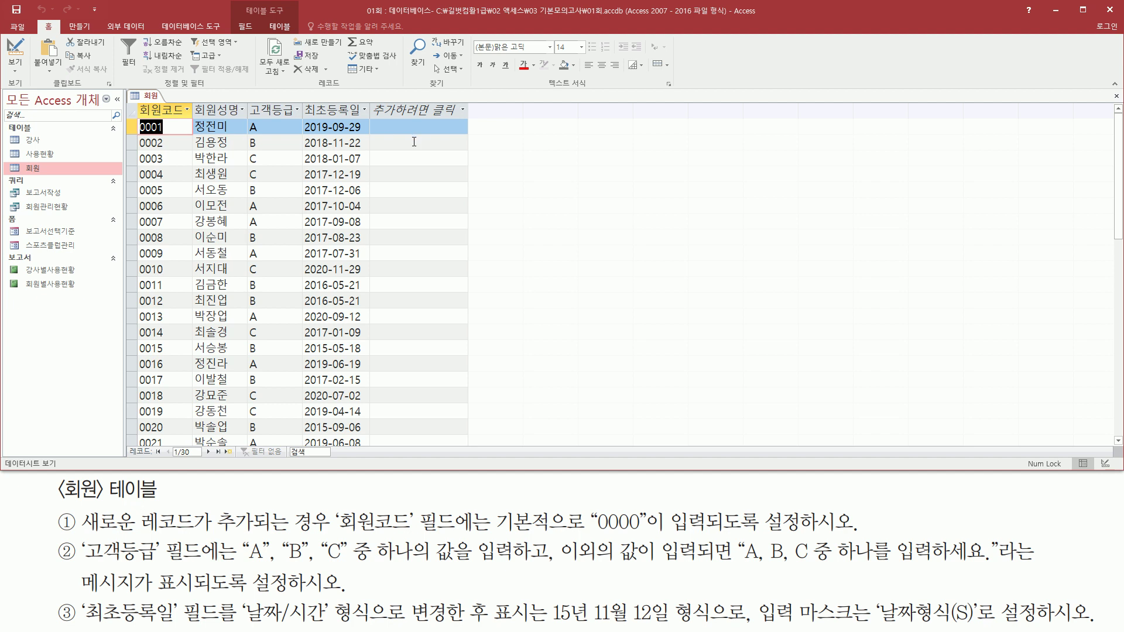
pyautogui.hotkey('ctrl', '2')
pyautogui.moveTo(139, 118); pyautogui.dragTo(360, 123)
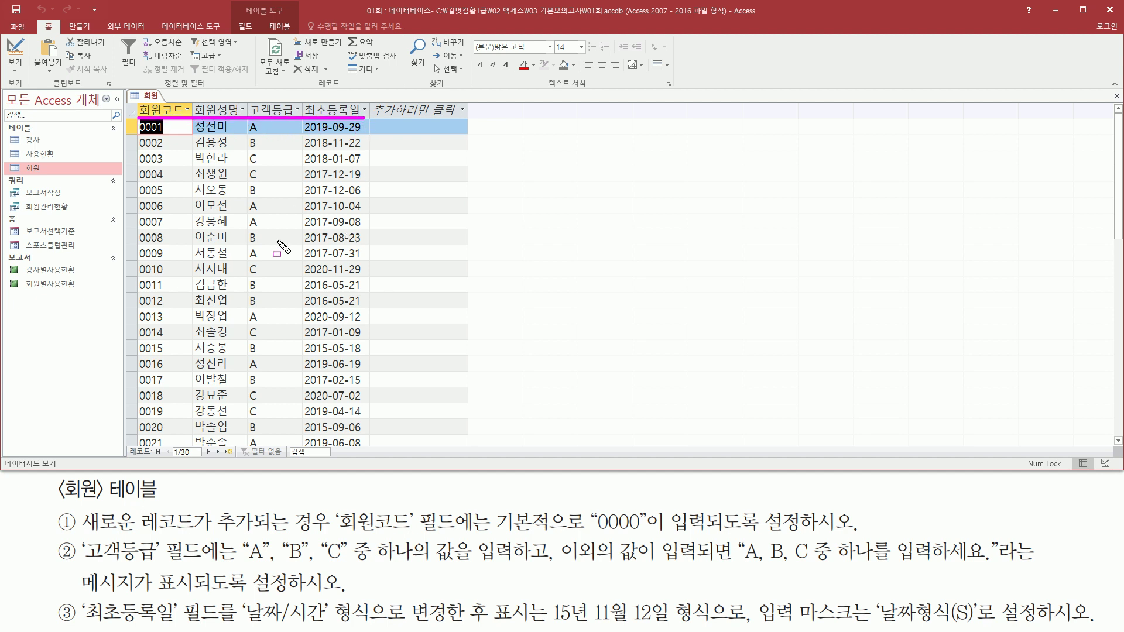
# Switch the open 회원 table from Datasheet view to Design view
pyautogui.press('Escape')
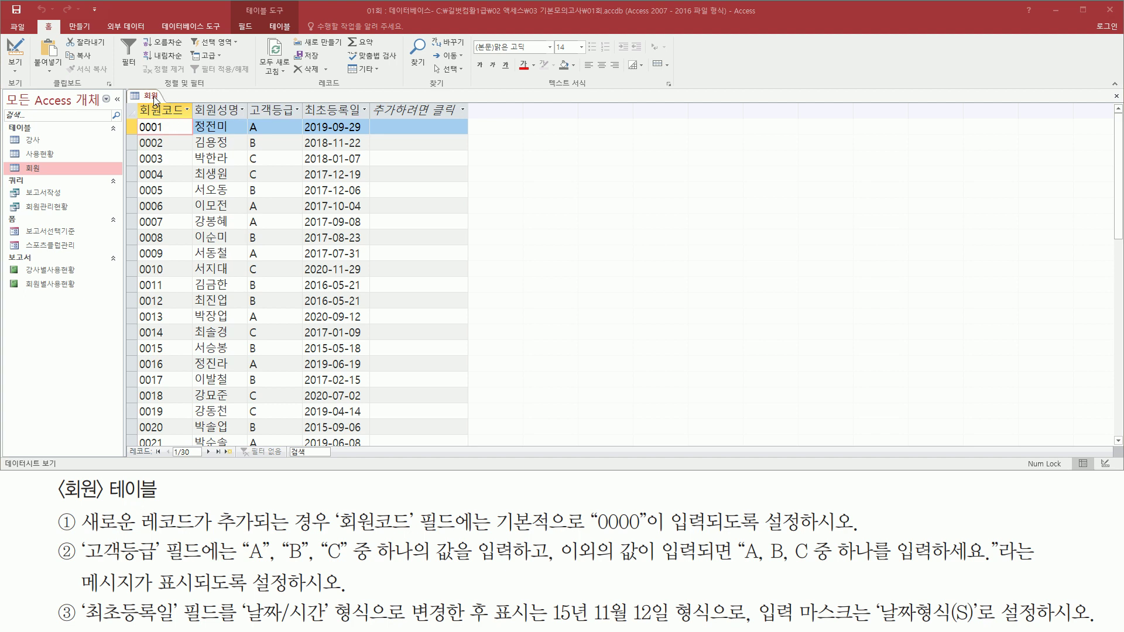
pyautogui.moveTo(125, 86); pyautogui.dragTo(171, 104)
pyautogui.press('Escape')
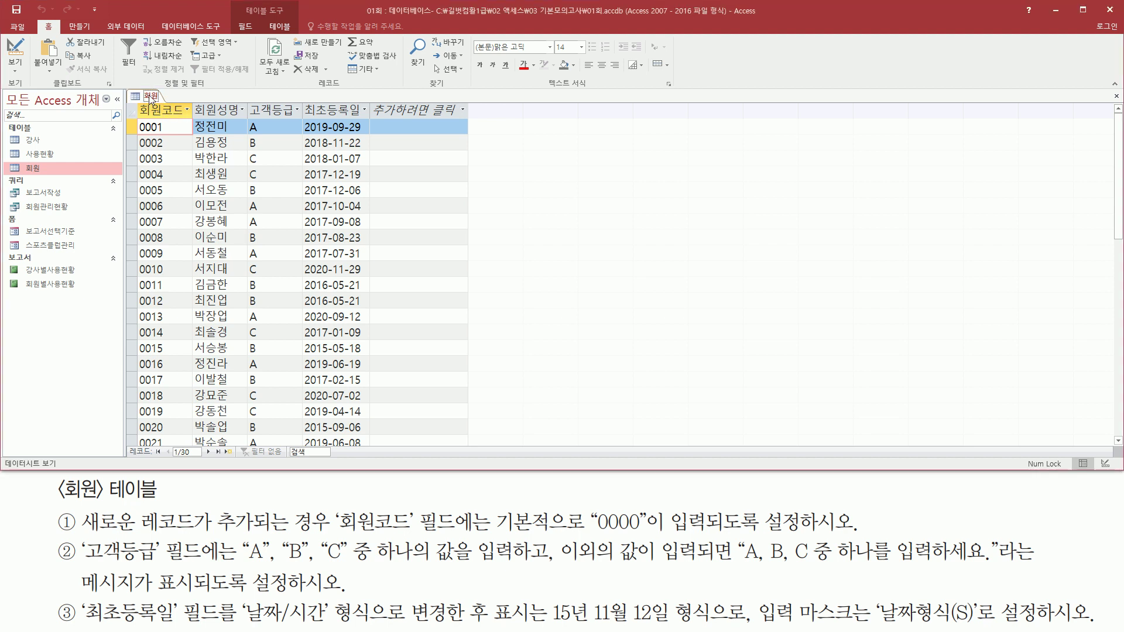
pyautogui.rightClick(151, 99)
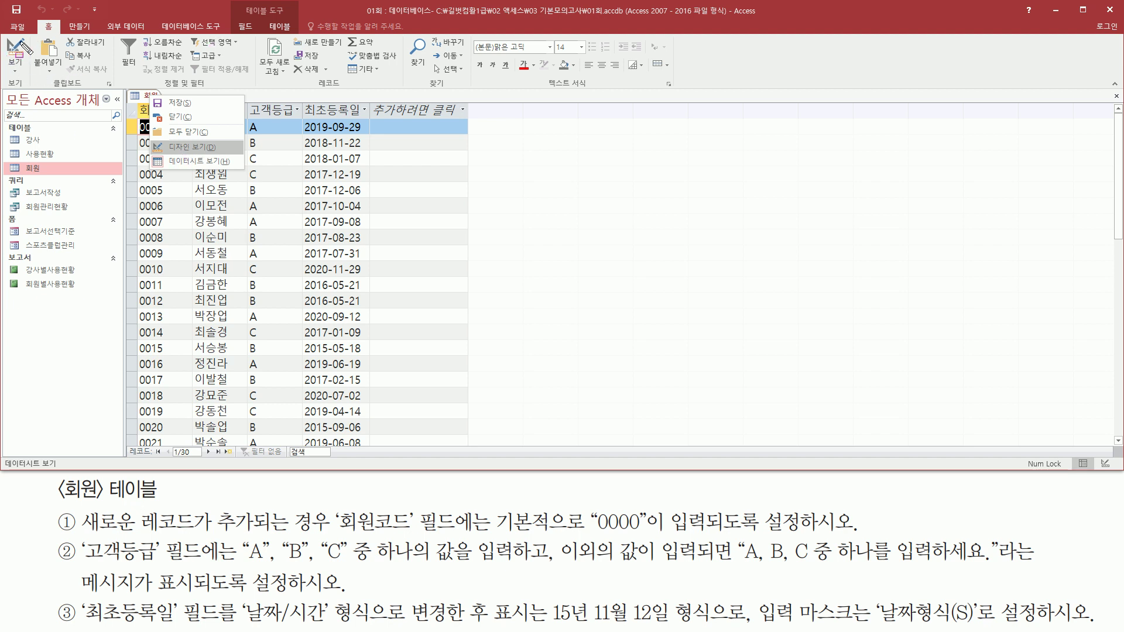
pyautogui.moveTo(38, 20)
pyautogui.mouseDown()
pyautogui.moveTo(63, 34)
pyautogui.moveTo(33, 85)
pyautogui.mouseUp()
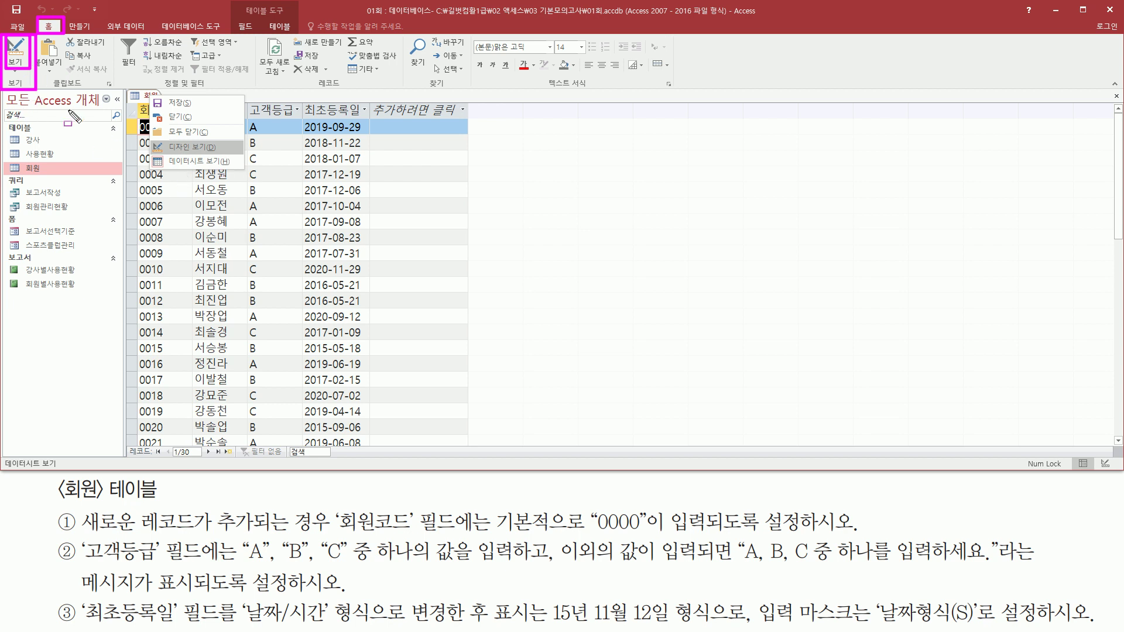
pyautogui.press('Escape')
pyautogui.moveTo(127, 86); pyautogui.dragTo(175, 106)
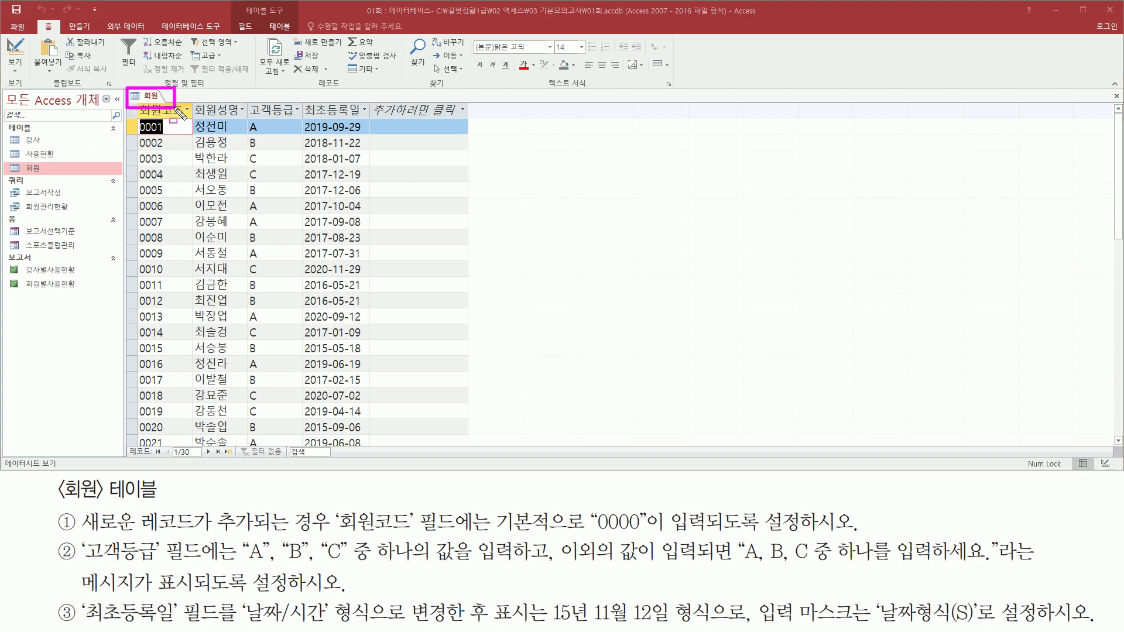
pyautogui.press('Escape')
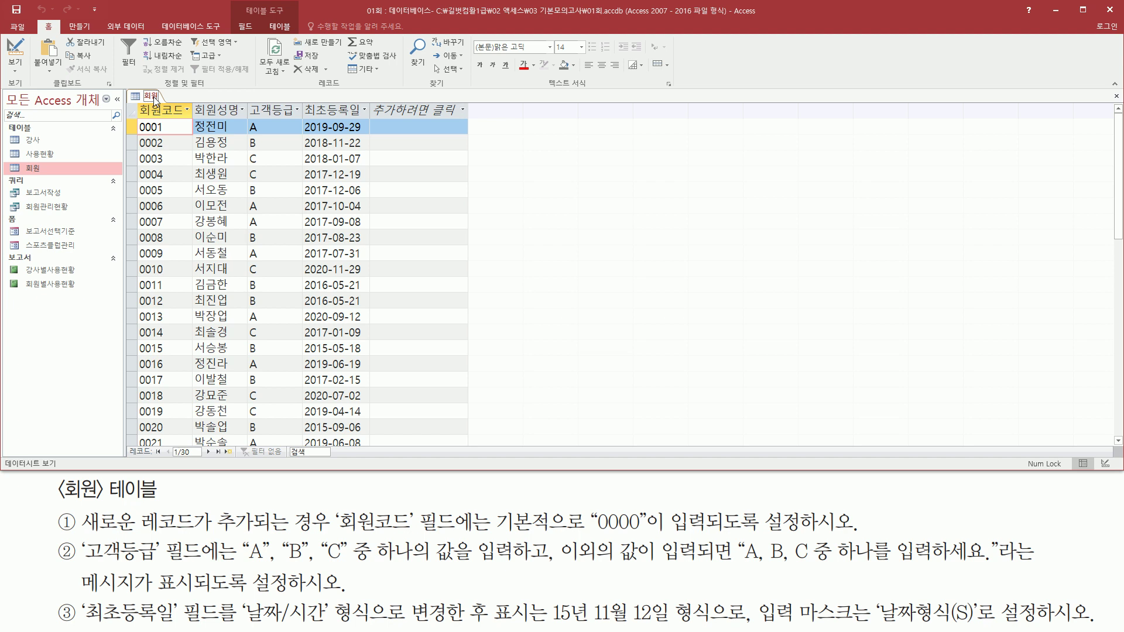
pyautogui.rightClick(155, 100)
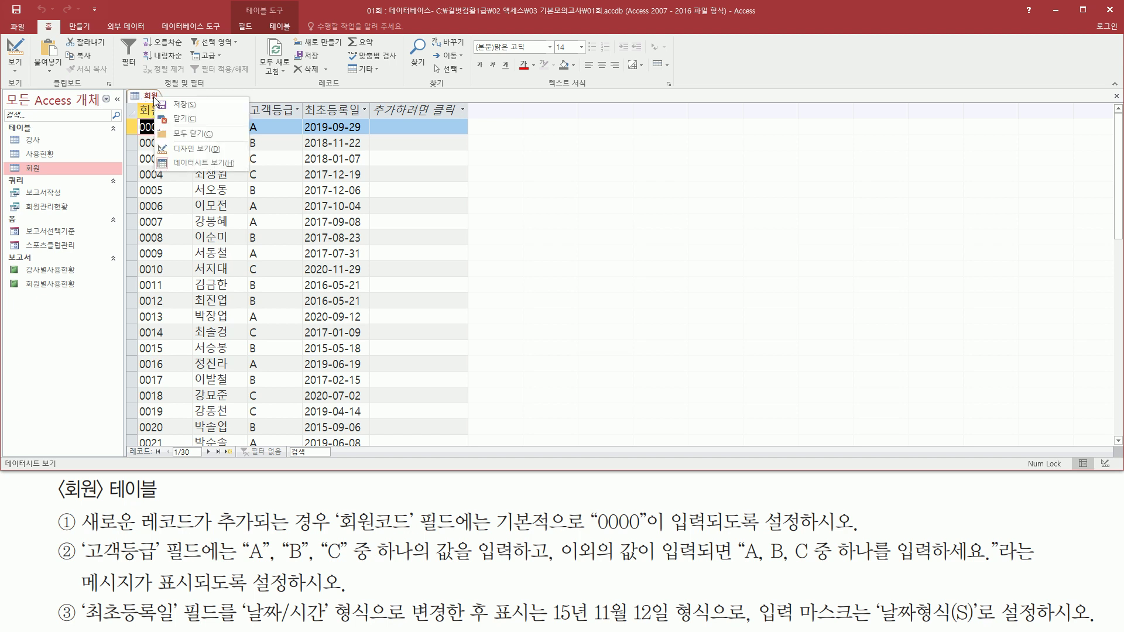
pyautogui.click(184, 146)
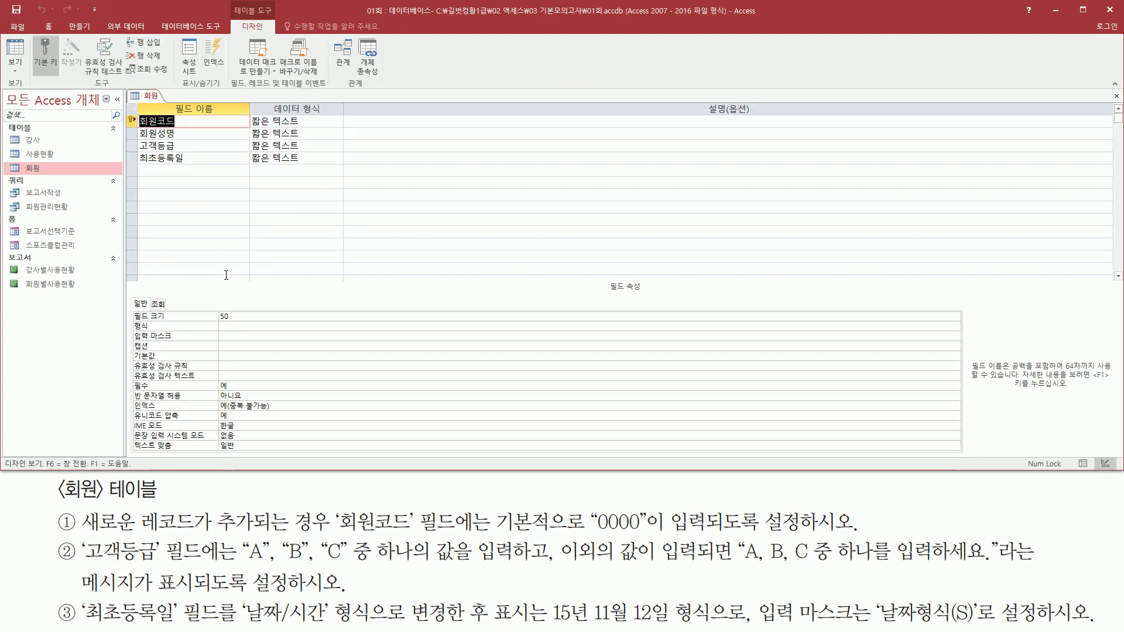
pyautogui.hotkey('ctrl', '2')
pyautogui.moveTo(135, 115); pyautogui.dragTo(193, 169)
pyautogui.moveTo(247, 112); pyautogui.dragTo(305, 169)
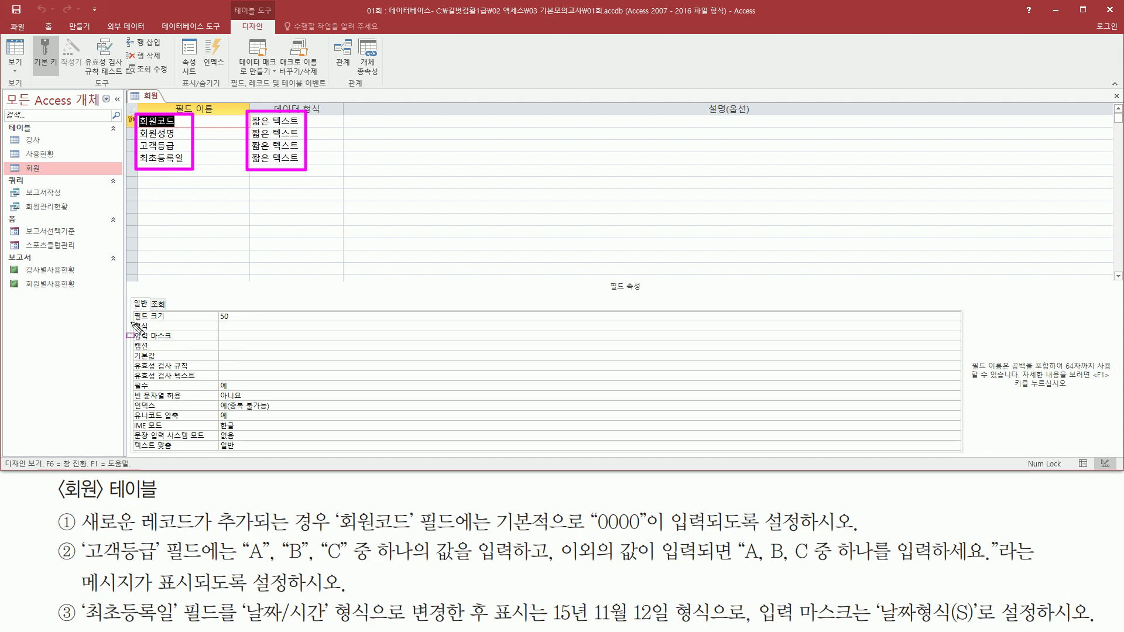
pyautogui.moveTo(130, 307); pyautogui.dragTo(276, 452)
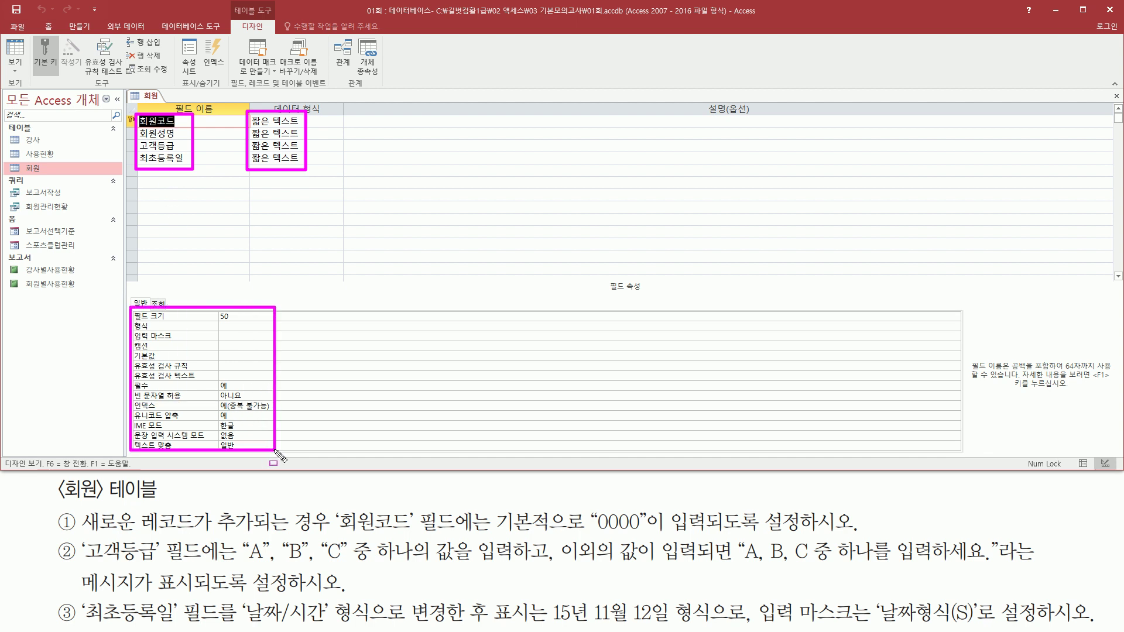
pyautogui.press('Escape')
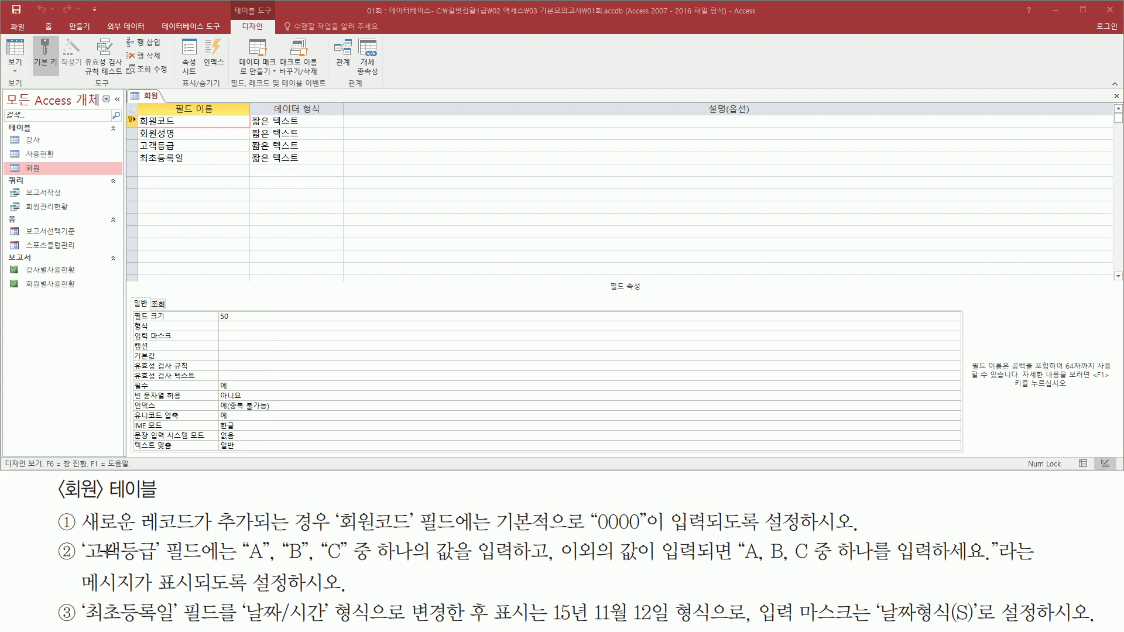
# Set the default value of the 회원코드 field to "0000" for new records
pyautogui.moveTo(78, 533)
pyautogui.mouseDown()
pyautogui.moveTo(349, 524)
pyautogui.moveTo(358, 536)
pyautogui.moveTo(460, 536)
pyautogui.mouseUp()
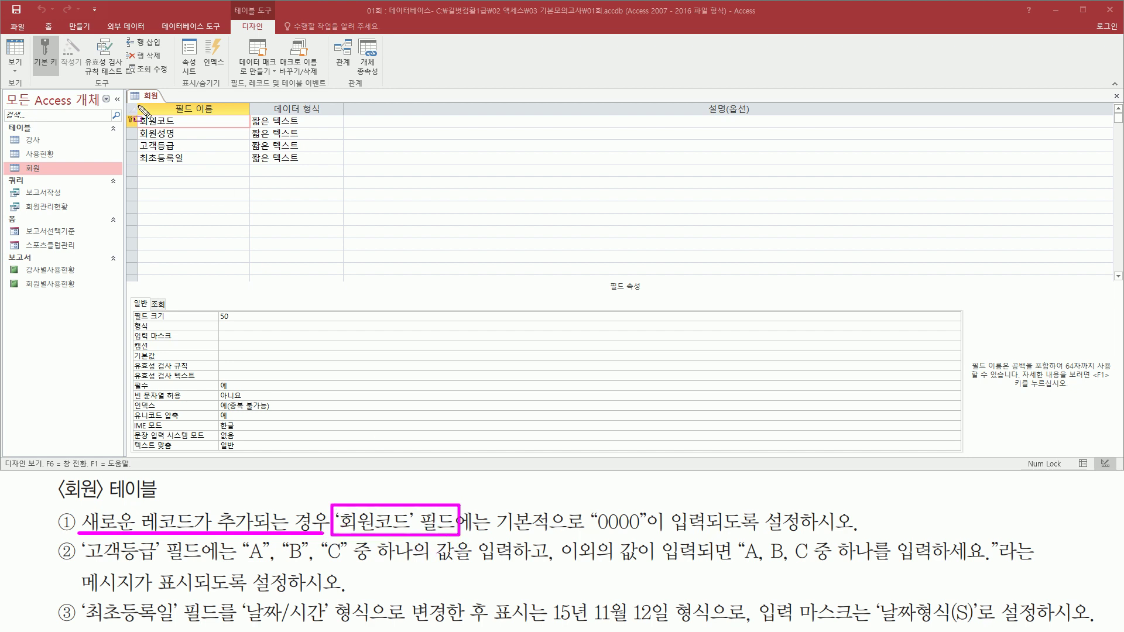
pyautogui.moveTo(137, 113); pyautogui.dragTo(186, 127)
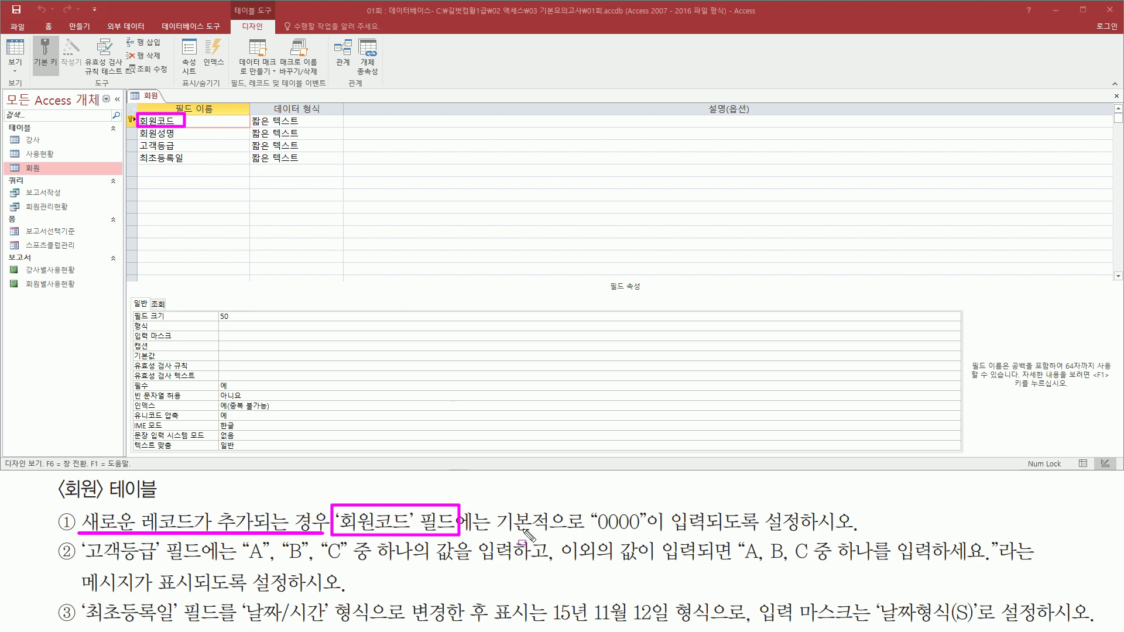
pyautogui.moveTo(595, 535); pyautogui.dragTo(640, 533)
pyautogui.press('Escape')
pyautogui.hotkey('ctrl', '2')
pyautogui.moveTo(131, 113); pyautogui.dragTo(197, 134)
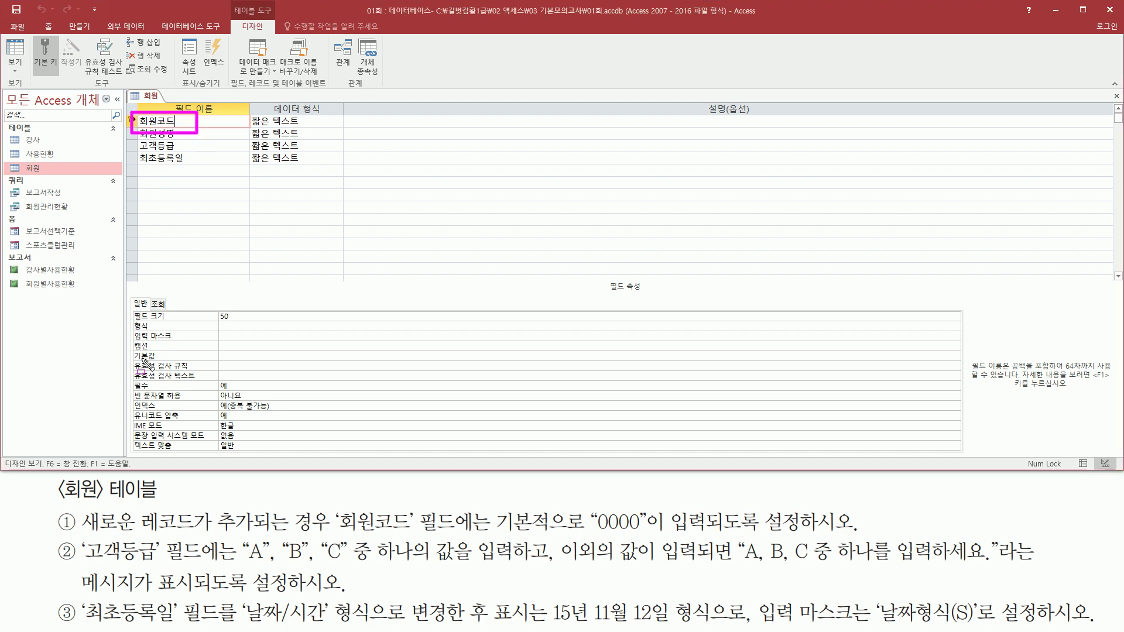
pyautogui.moveTo(130, 347); pyautogui.dragTo(168, 366)
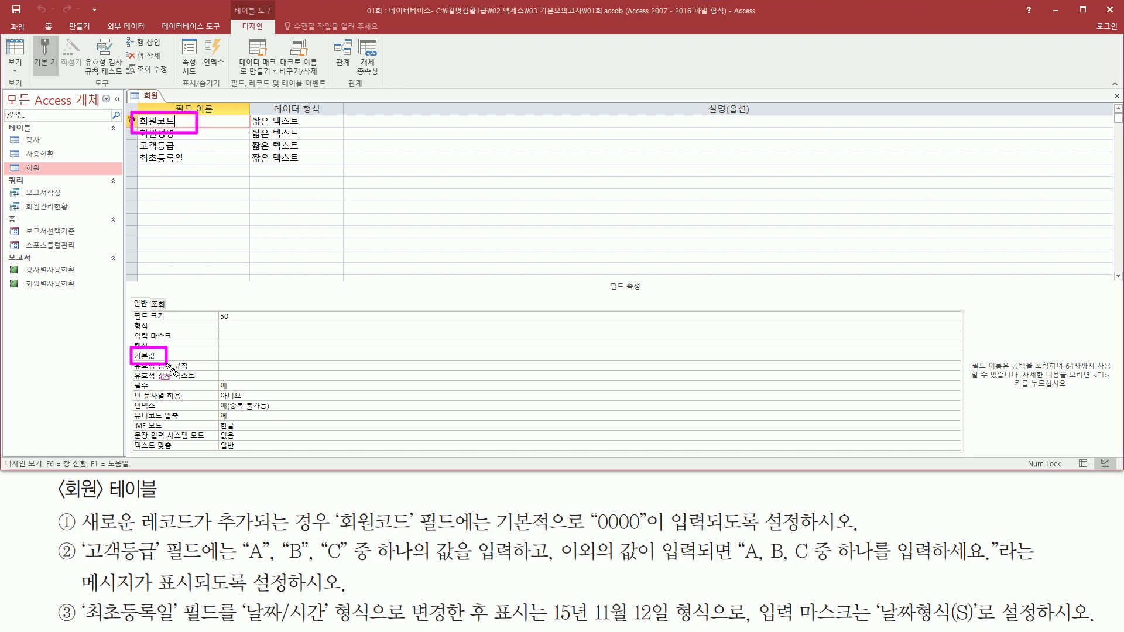
pyautogui.press('Escape')
pyautogui.click(223, 357)
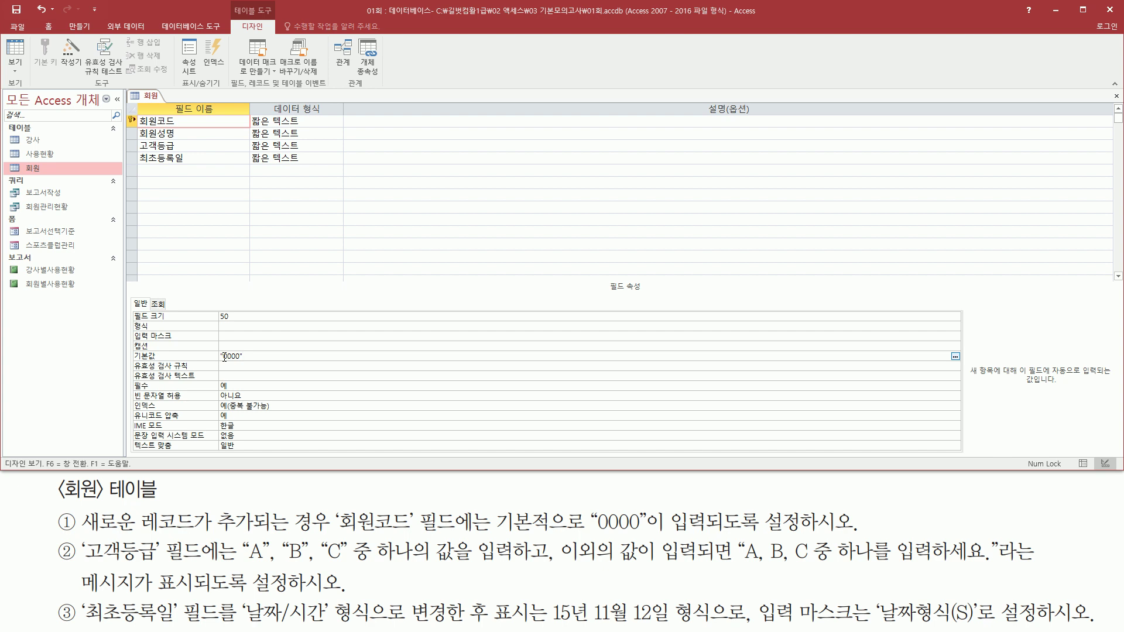
pyautogui.moveTo(214, 346); pyautogui.dragTo(259, 367)
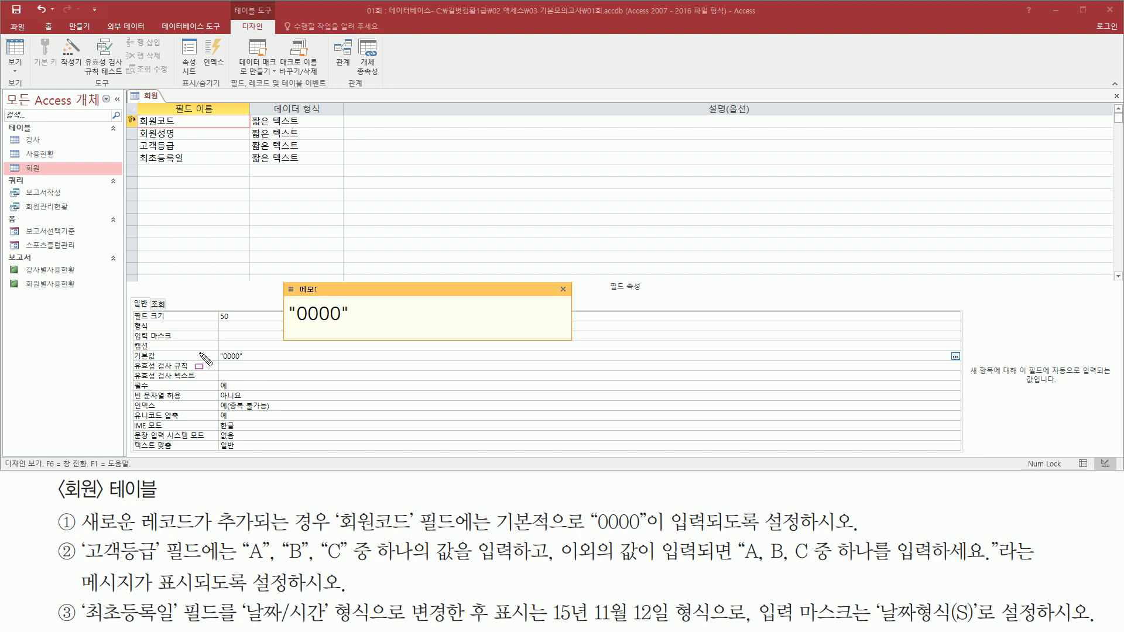
pyautogui.moveTo(217, 345); pyautogui.dragTo(247, 368)
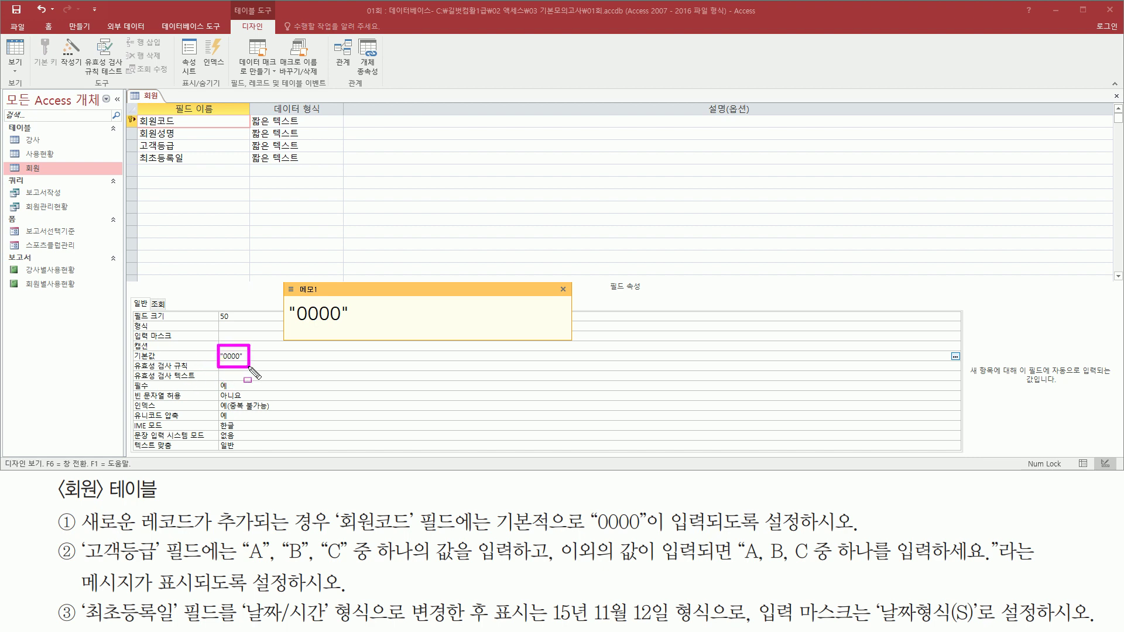
pyautogui.moveTo(286, 326); pyautogui.dragTo(356, 326)
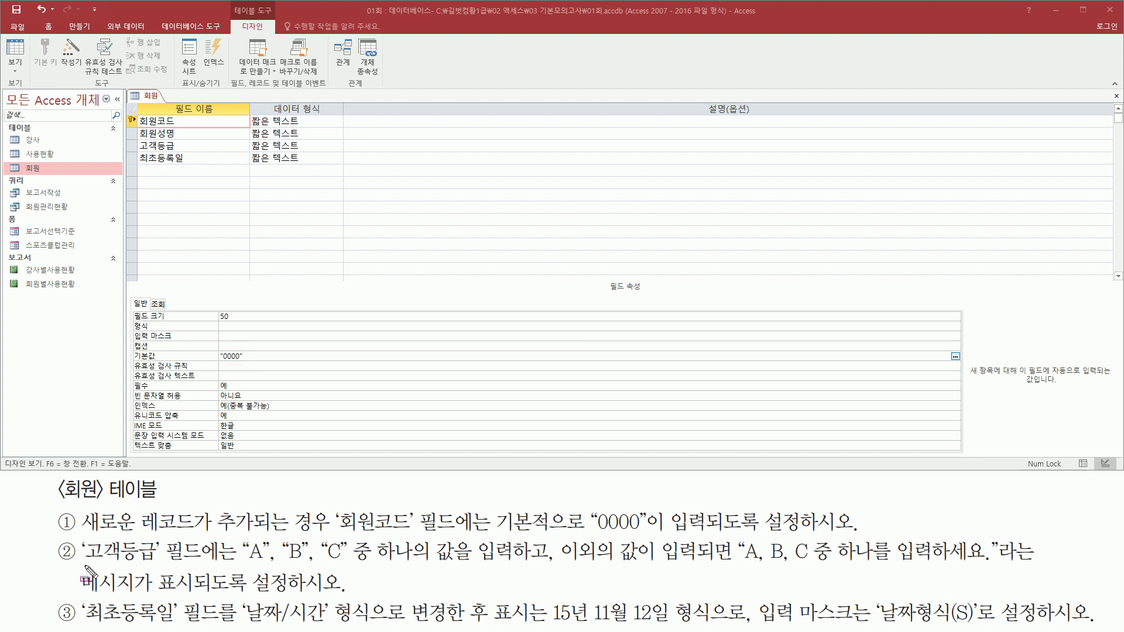
# Restrict the 고객등급 field to A, B or C with the validation rule In ("A","B","C")
pyautogui.moveTo(86, 567)
pyautogui.mouseDown()
pyautogui.moveTo(199, 566)
pyautogui.moveTo(205, 534)
pyautogui.mouseUp()
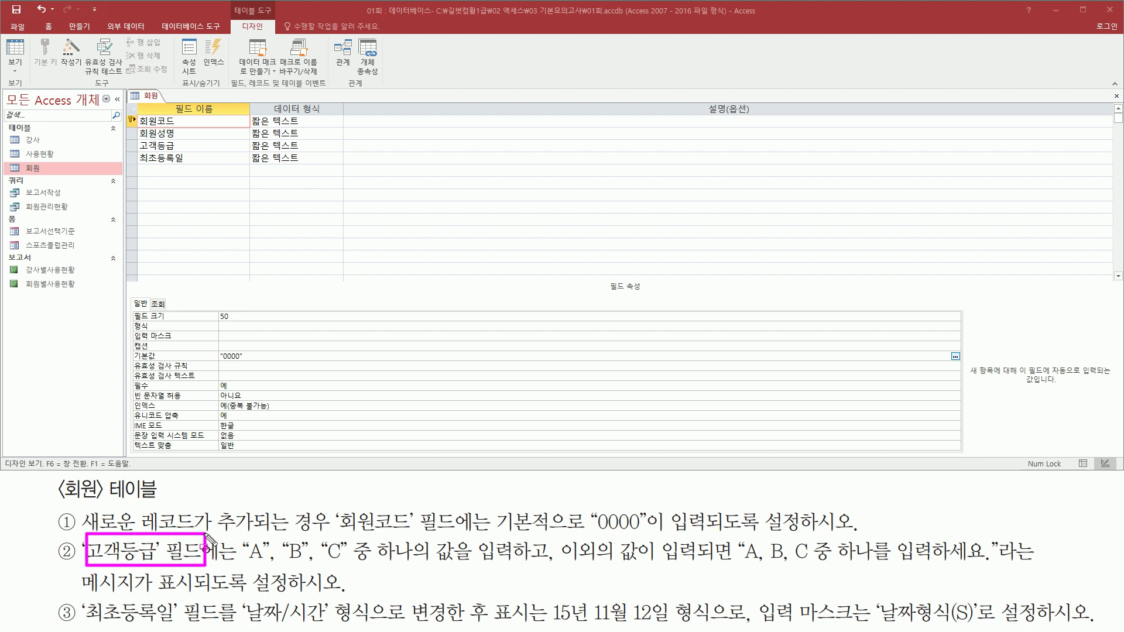
pyautogui.moveTo(135, 150)
pyautogui.mouseDown()
pyautogui.moveTo(149, 136)
pyautogui.moveTo(190, 155)
pyautogui.mouseUp()
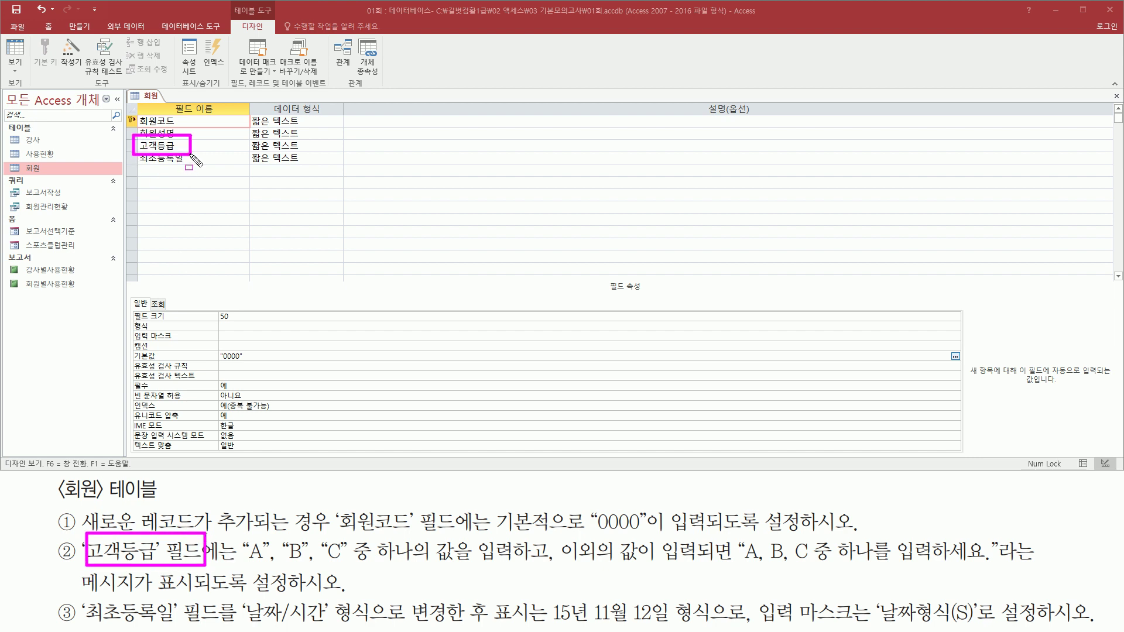
pyautogui.press('Escape')
pyautogui.click(187, 150)
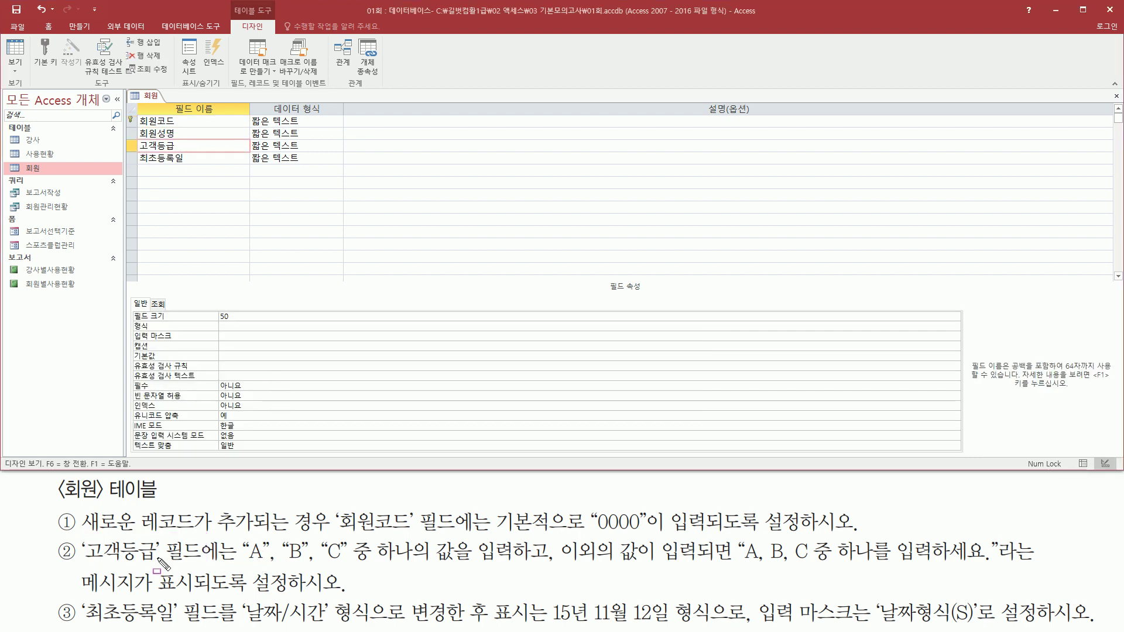
pyautogui.moveTo(239, 567); pyautogui.dragTo(515, 571)
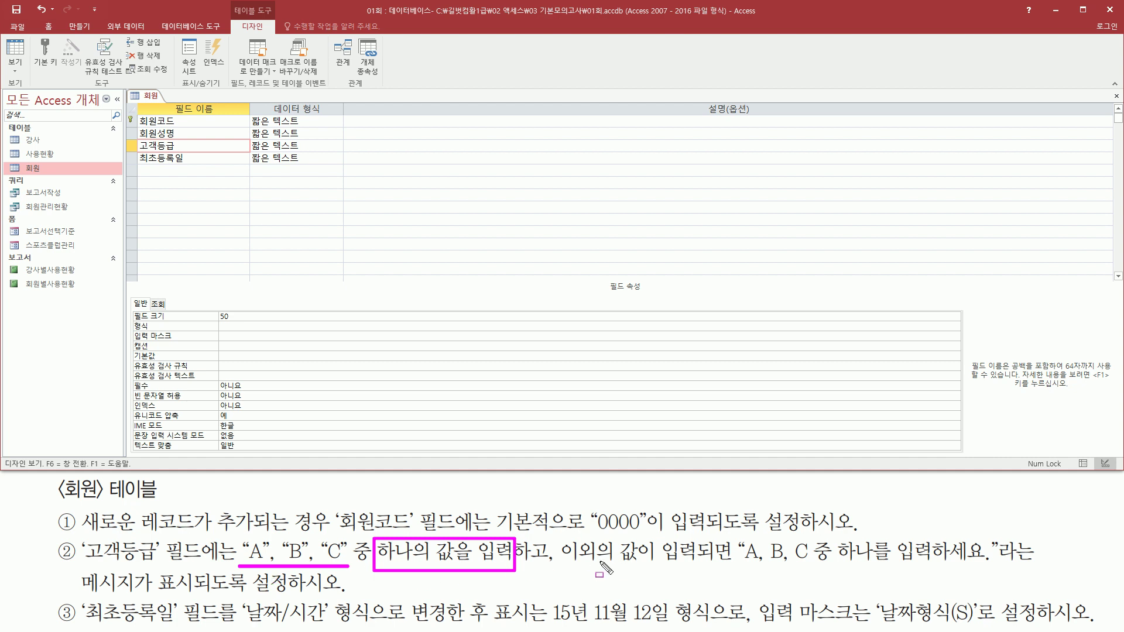
pyautogui.moveTo(562, 566); pyautogui.dragTo(995, 571)
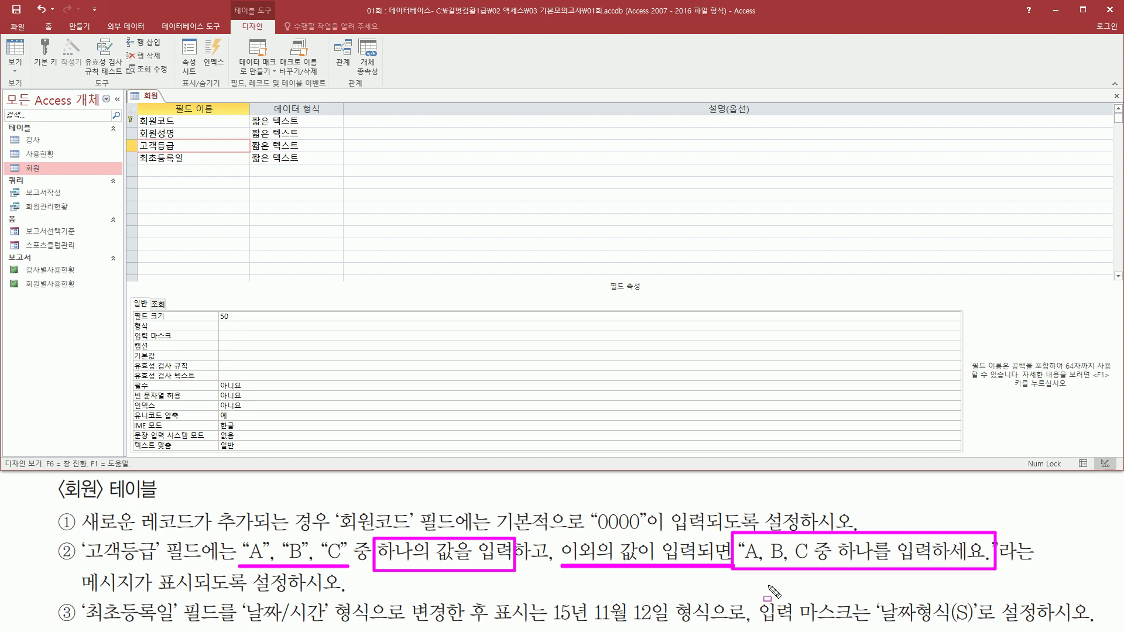
pyautogui.moveTo(77, 596); pyautogui.dragTo(187, 595)
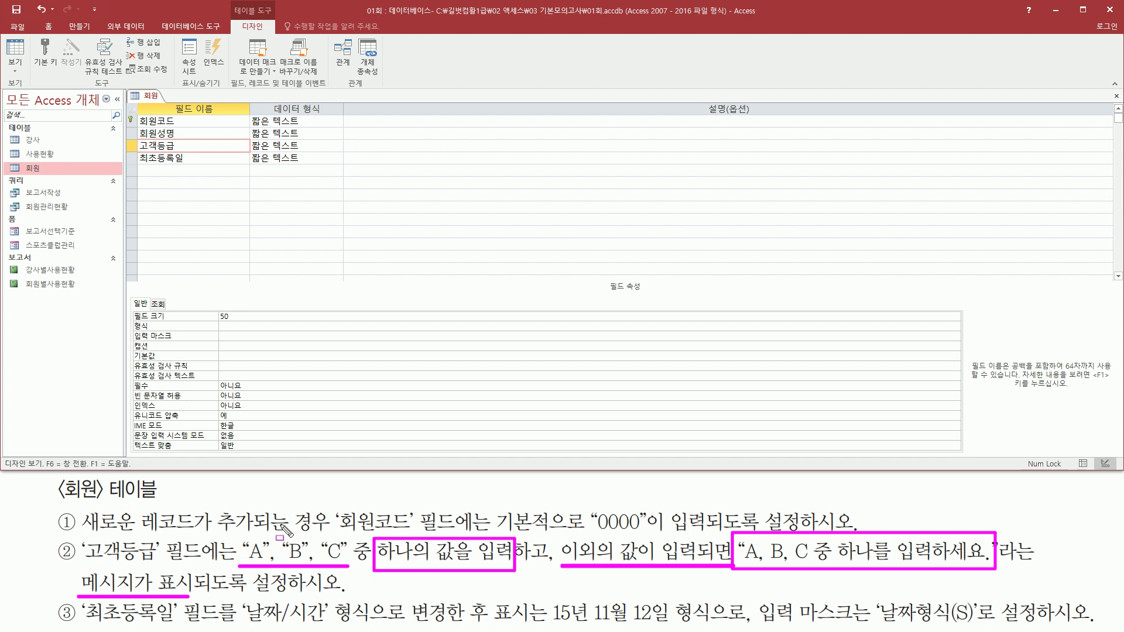
pyautogui.moveTo(136, 135); pyautogui.dragTo(200, 156)
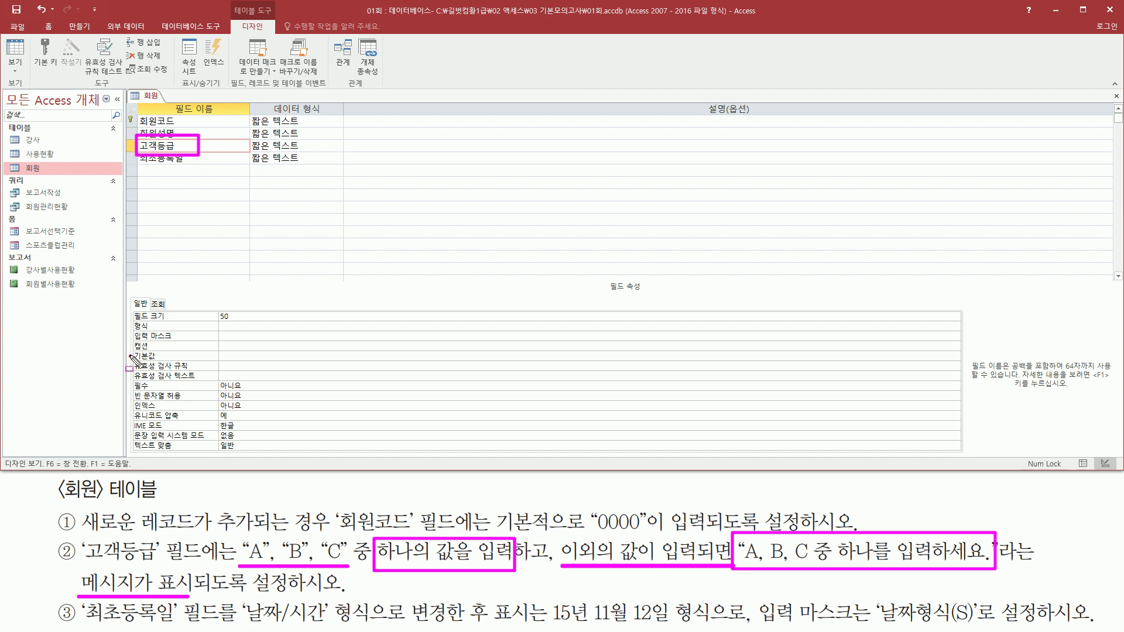
pyautogui.moveTo(130, 355)
pyautogui.mouseDown()
pyautogui.moveTo(147, 380)
pyautogui.moveTo(329, 385)
pyautogui.mouseUp()
pyautogui.press('Escape')
pyautogui.click(248, 367)
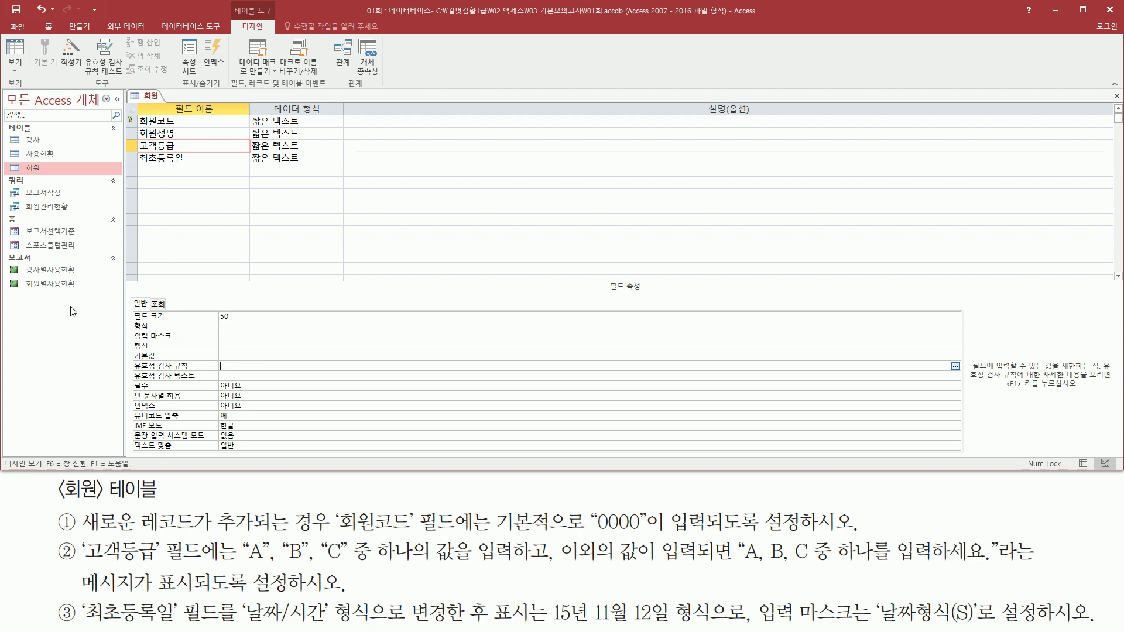
pyautogui.write('ㅑㅜ')
pyautogui.write('in')
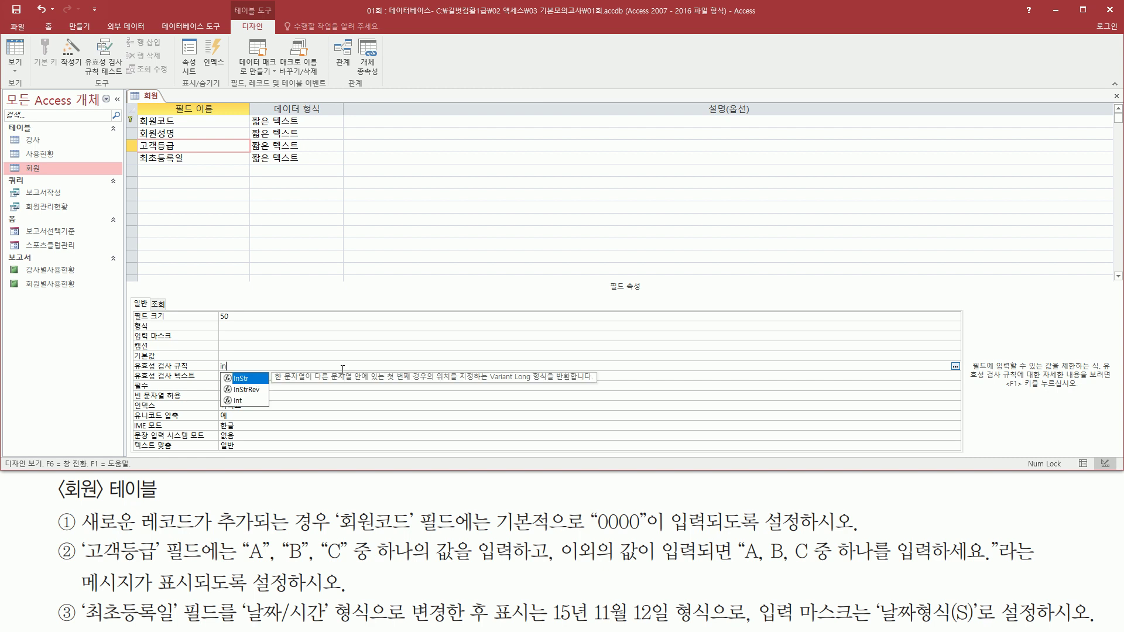
pyautogui.write('("A","B", "C')
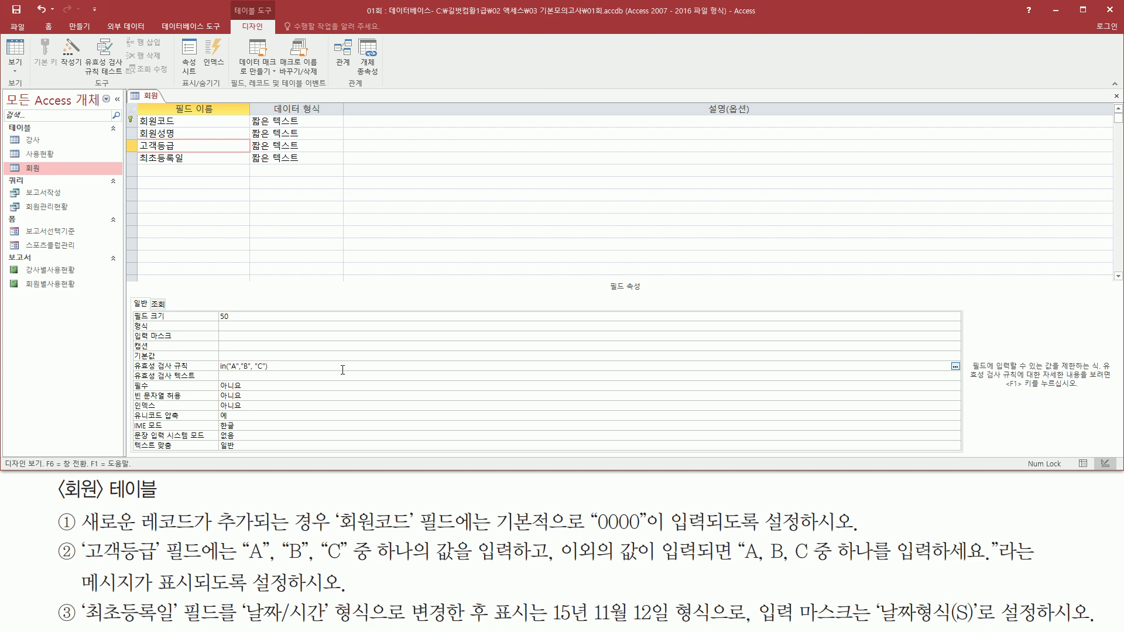
pyautogui.click(159, 366)
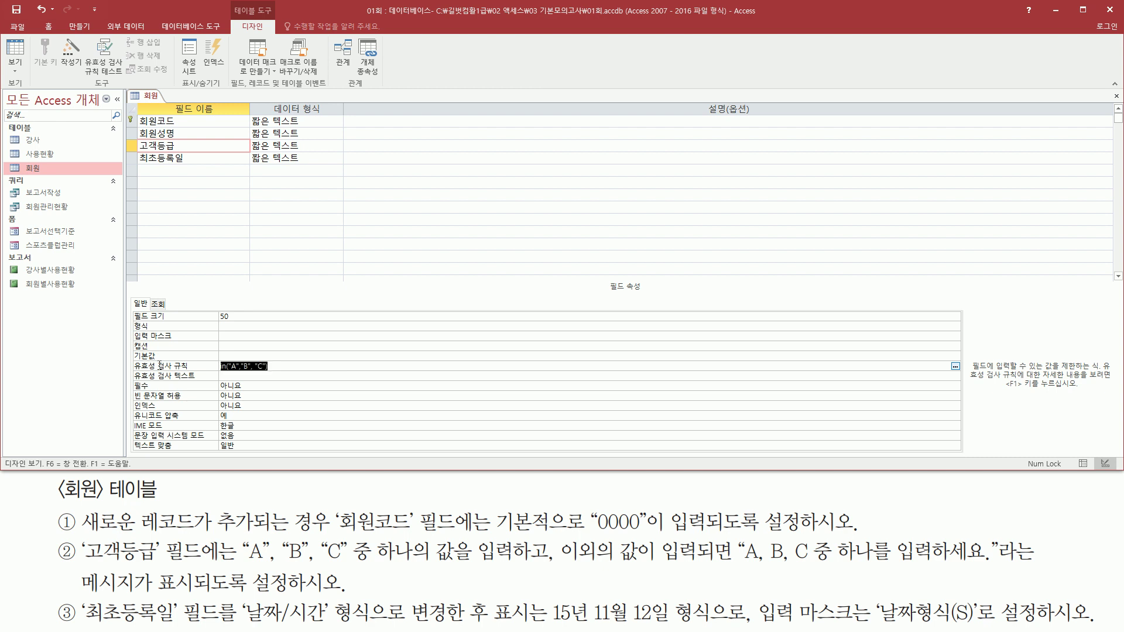
pyautogui.click(295, 367)
pyautogui.hotkey('shift', 'F2')
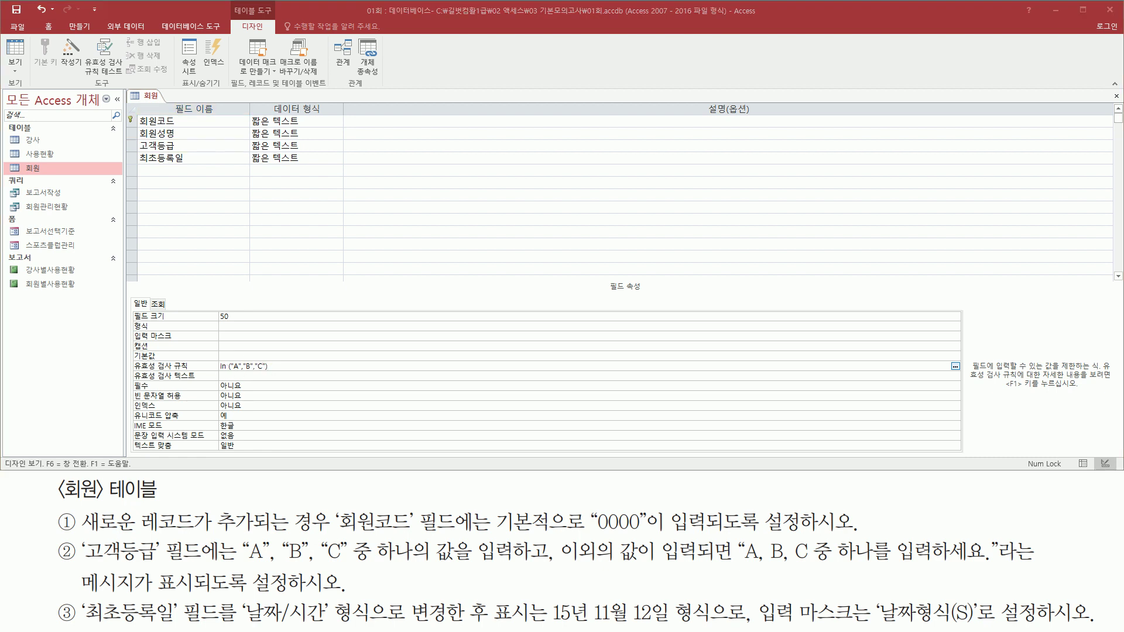
pyautogui.press('Escape')
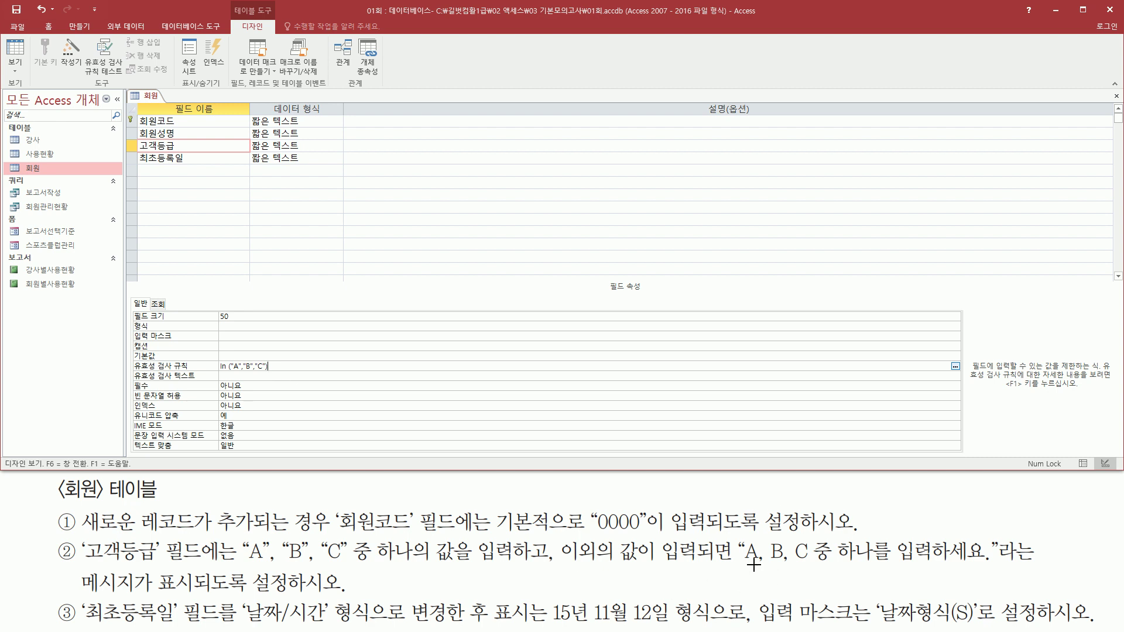
# Set the validation text of the 고객등급 field to "A, B, C 중 하나를 입력하세요."
pyautogui.moveTo(743, 566)
pyautogui.mouseDown()
pyautogui.moveTo(1015, 565)
pyautogui.moveTo(994, 569)
pyautogui.mouseUp()
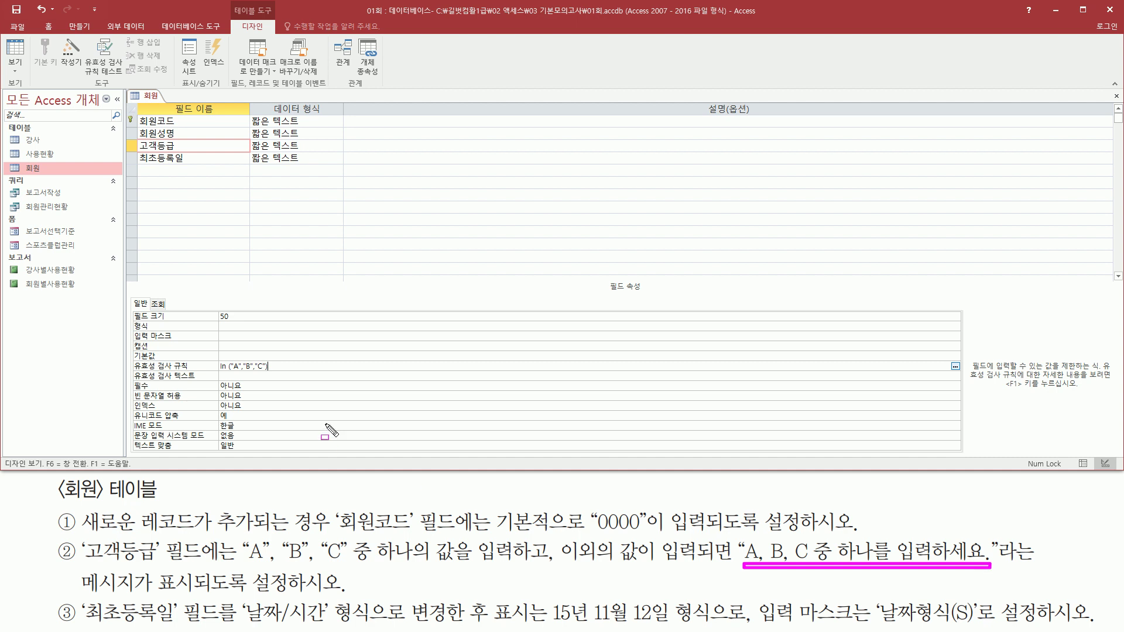
pyautogui.press('Escape')
pyautogui.click(256, 375)
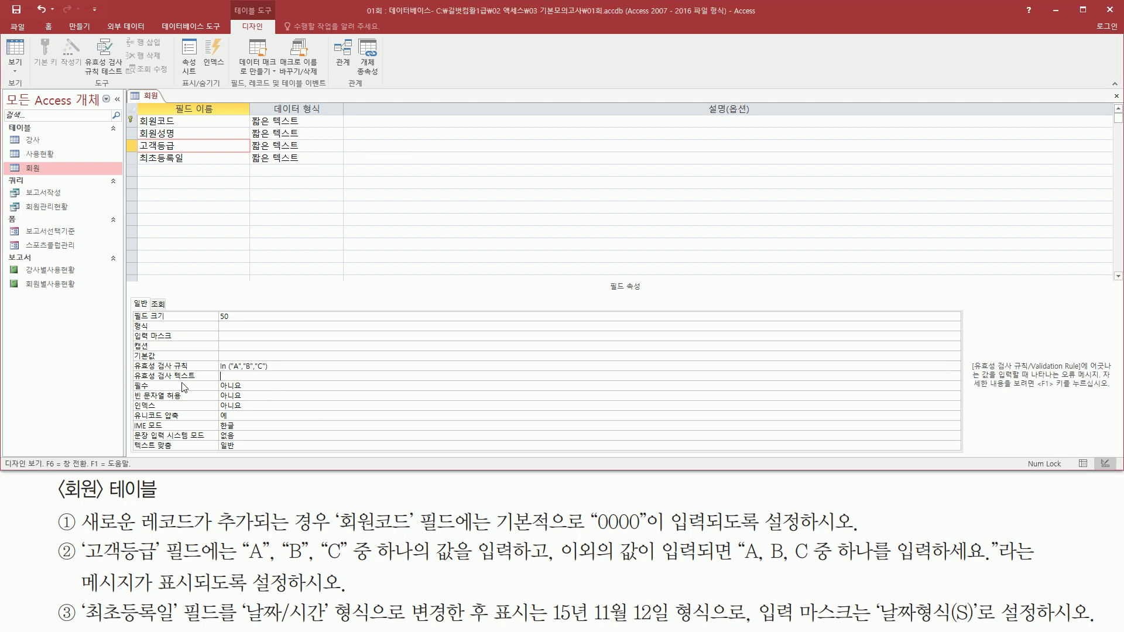
pyautogui.moveTo(130, 384); pyautogui.dragTo(215, 383)
pyautogui.press('Escape')
pyautogui.press('capslock')
pyautogui.write('하나를 입력하세요.')
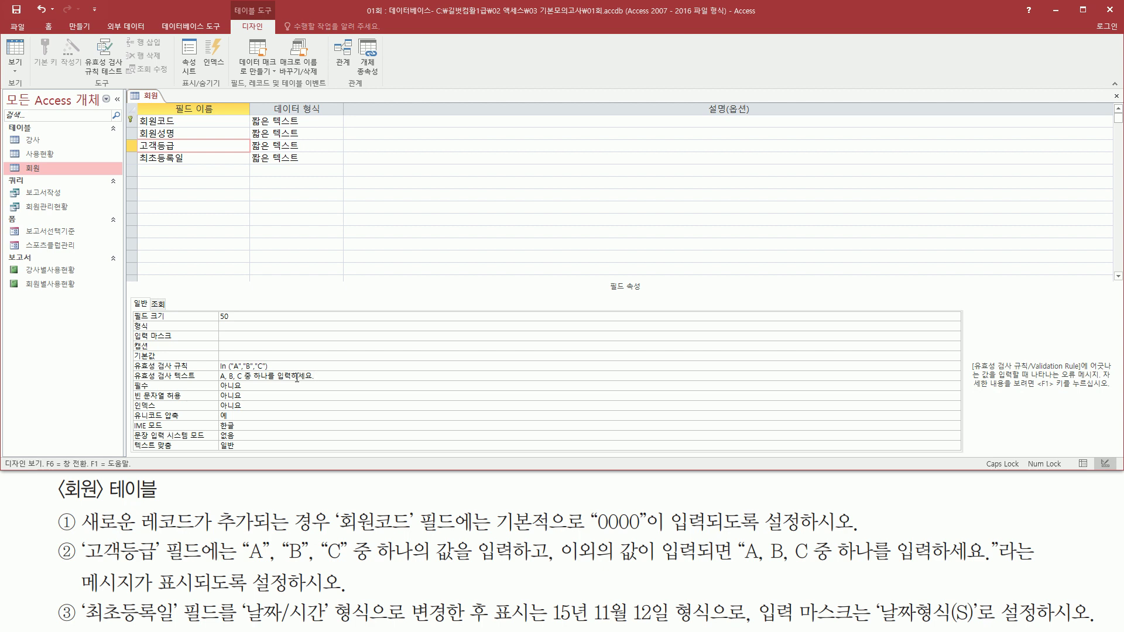
pyautogui.moveTo(212, 382); pyautogui.dragTo(329, 383)
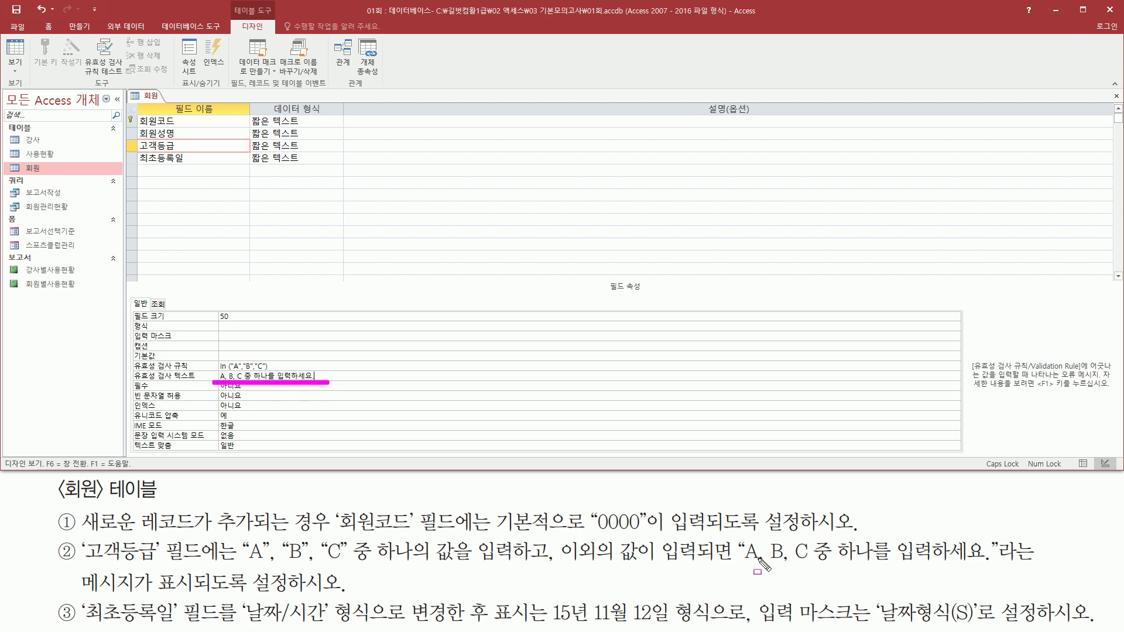
pyautogui.moveTo(741, 565); pyautogui.dragTo(991, 566)
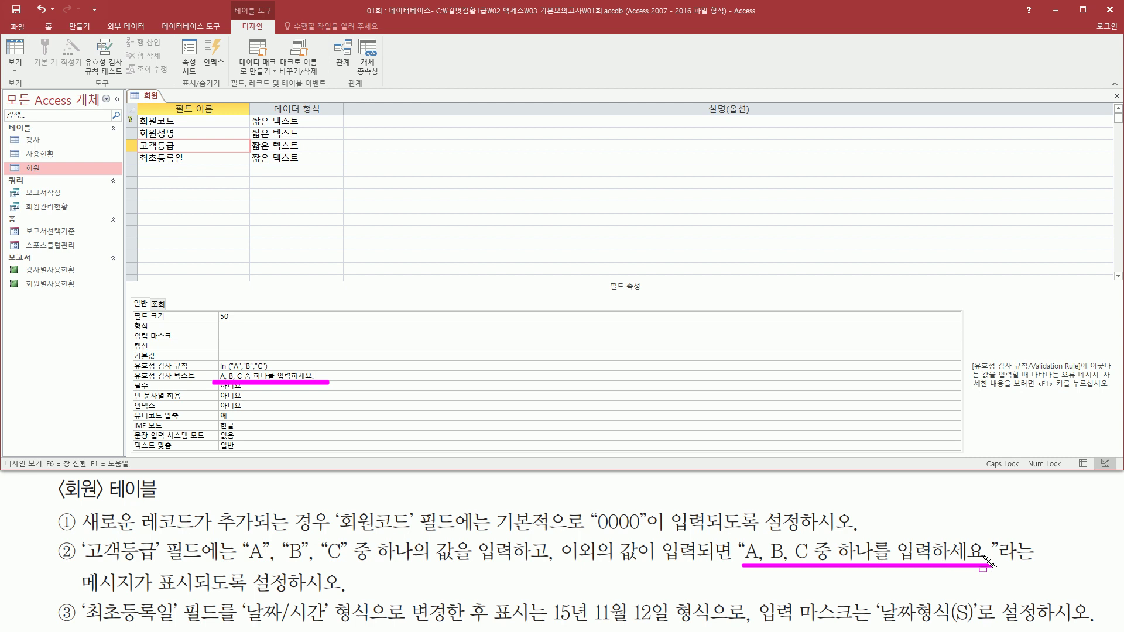
pyautogui.moveTo(986, 556); pyautogui.dragTo(994, 568)
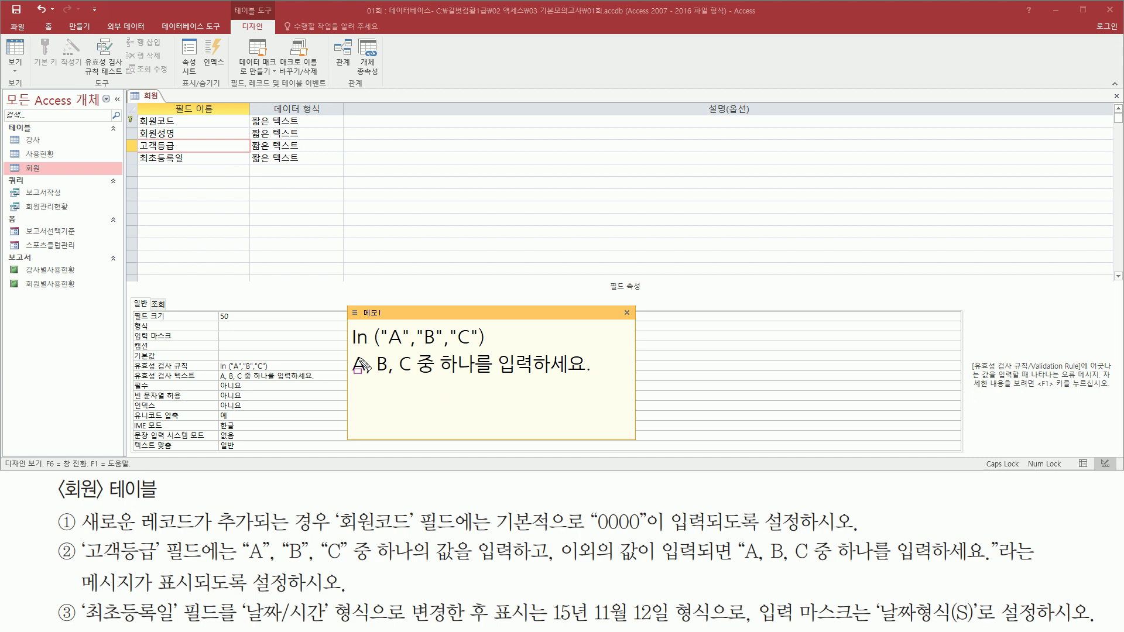
pyautogui.moveTo(349, 350); pyautogui.dragTo(500, 350)
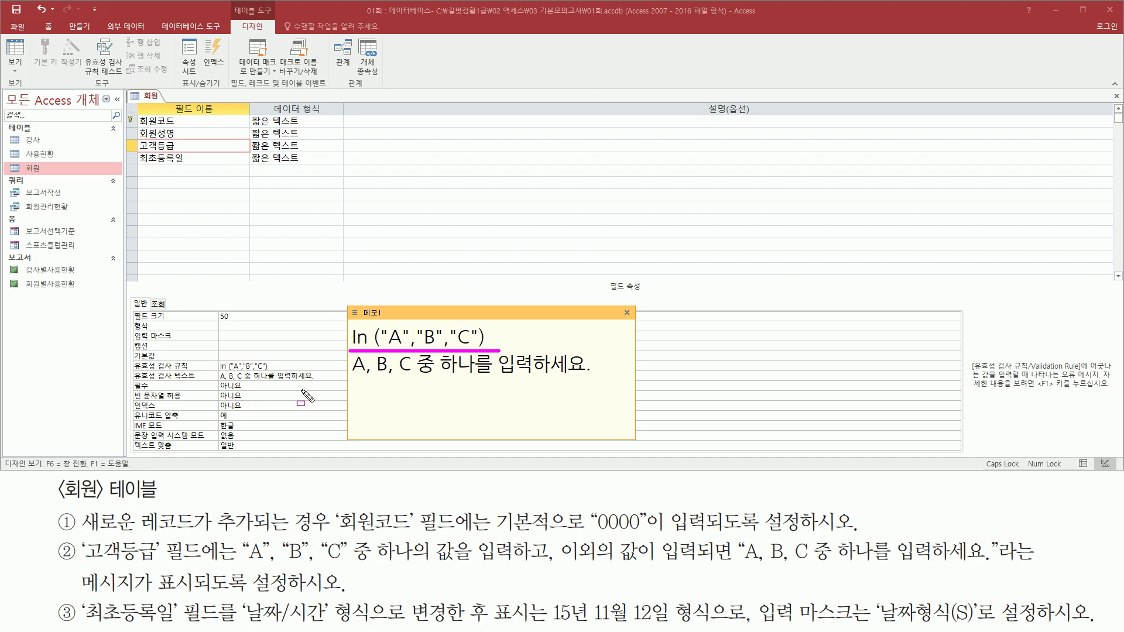
pyautogui.moveTo(350, 380); pyautogui.dragTo(599, 380)
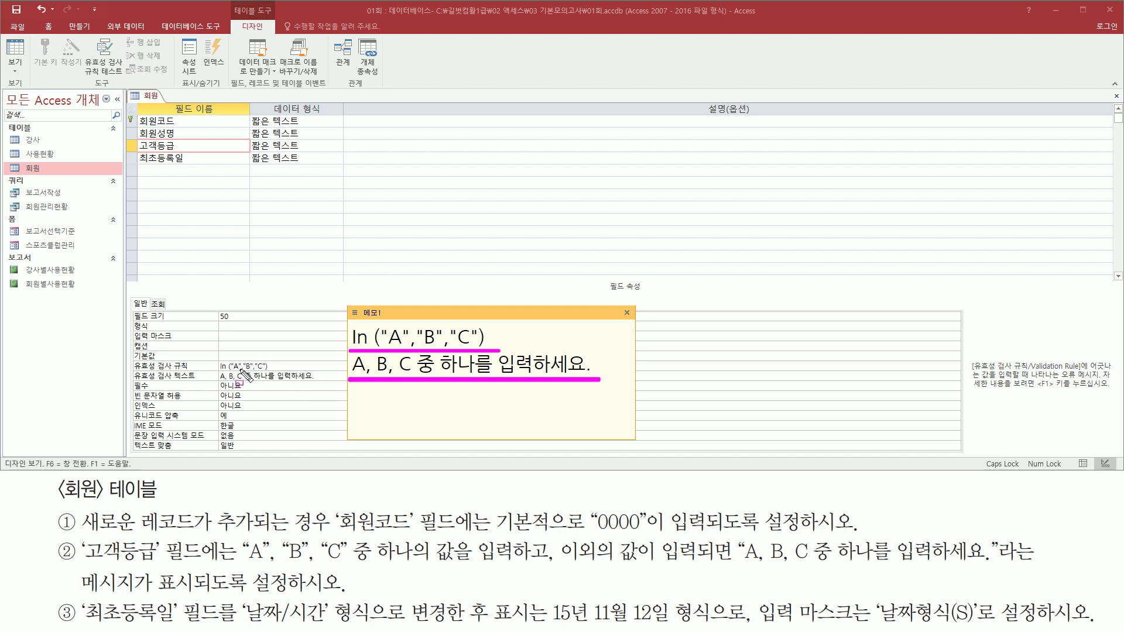
pyautogui.moveTo(239, 566); pyautogui.dragTo(516, 566)
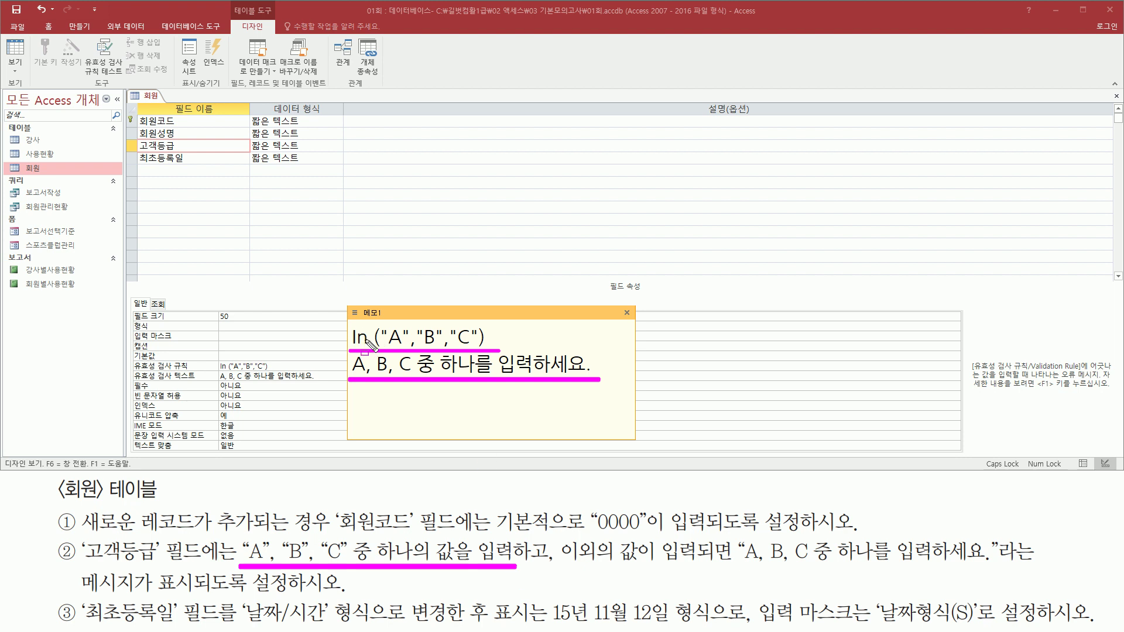
pyautogui.press('Escape')
# Add the alternative validation rule "A" or "B" or "C" to the memo, on a new line below the In rule
pyautogui.click(423, 402)
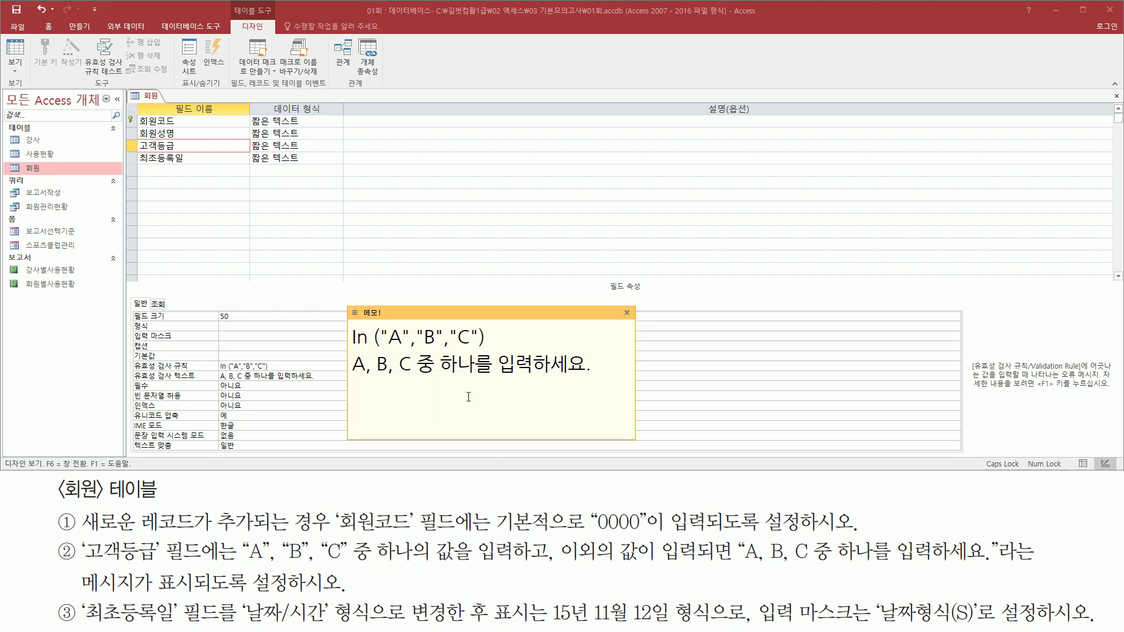
pyautogui.press('Return')
pyautogui.write('O')
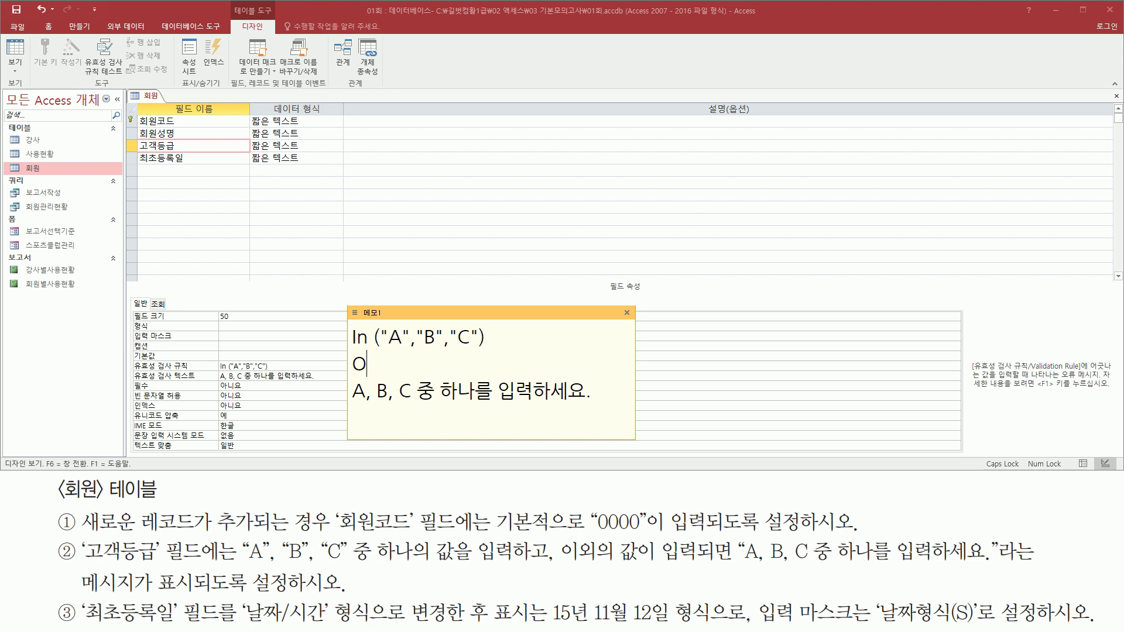
pyautogui.press('BackSpace')
pyautogui.write('"A" or "B" or "C')
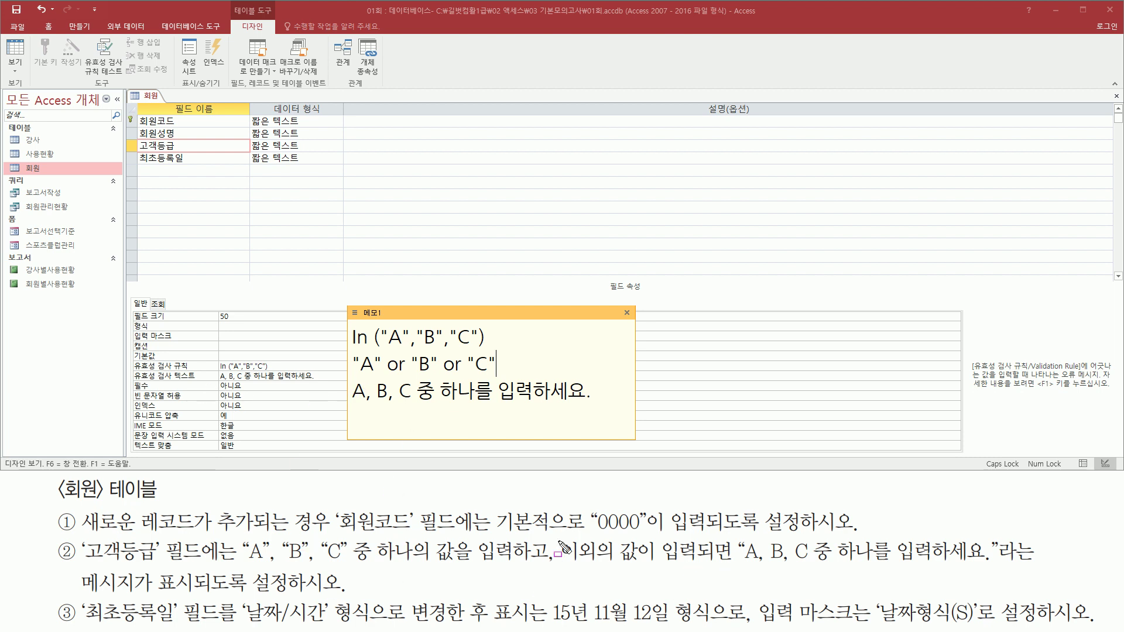
pyautogui.moveTo(351, 377); pyautogui.dragTo(496, 377)
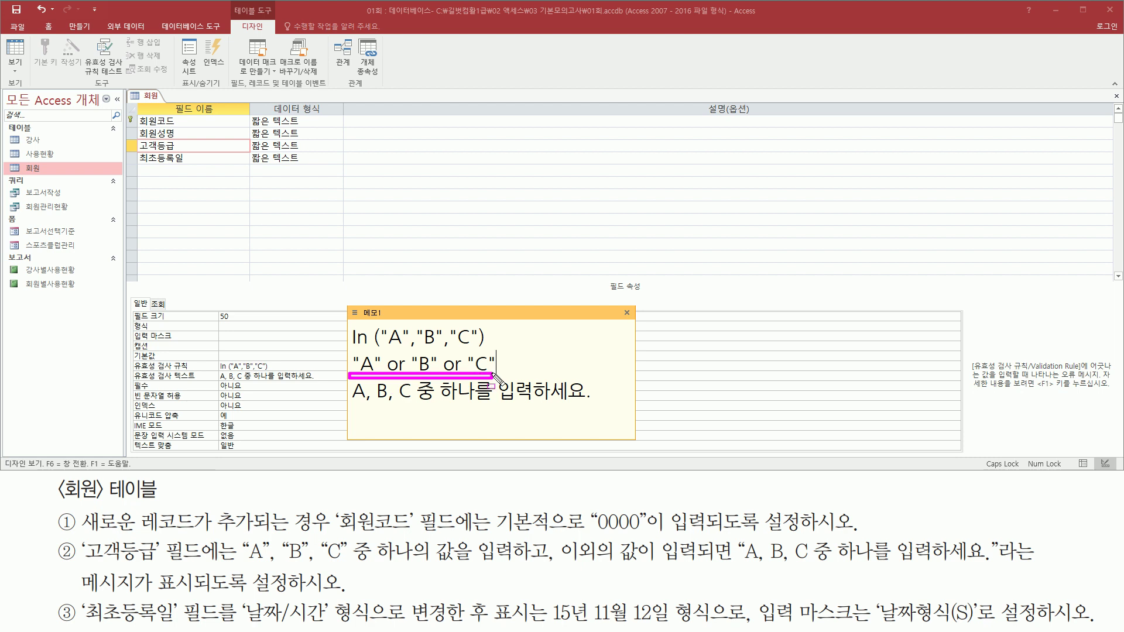
pyautogui.moveTo(351, 349); pyautogui.dragTo(485, 350)
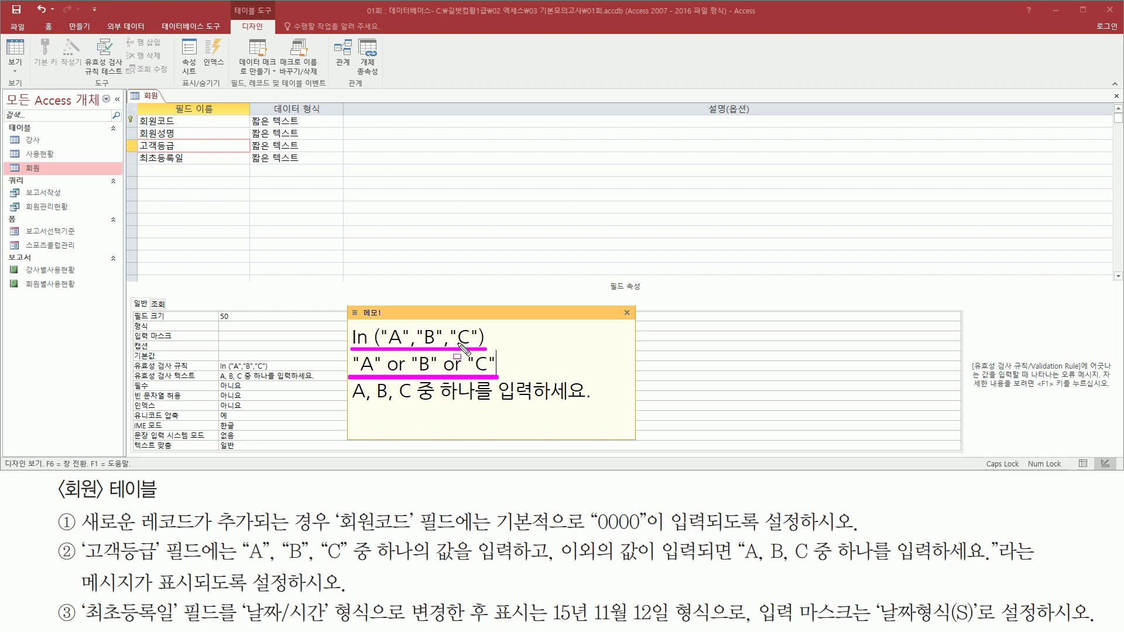
pyautogui.press('Escape')
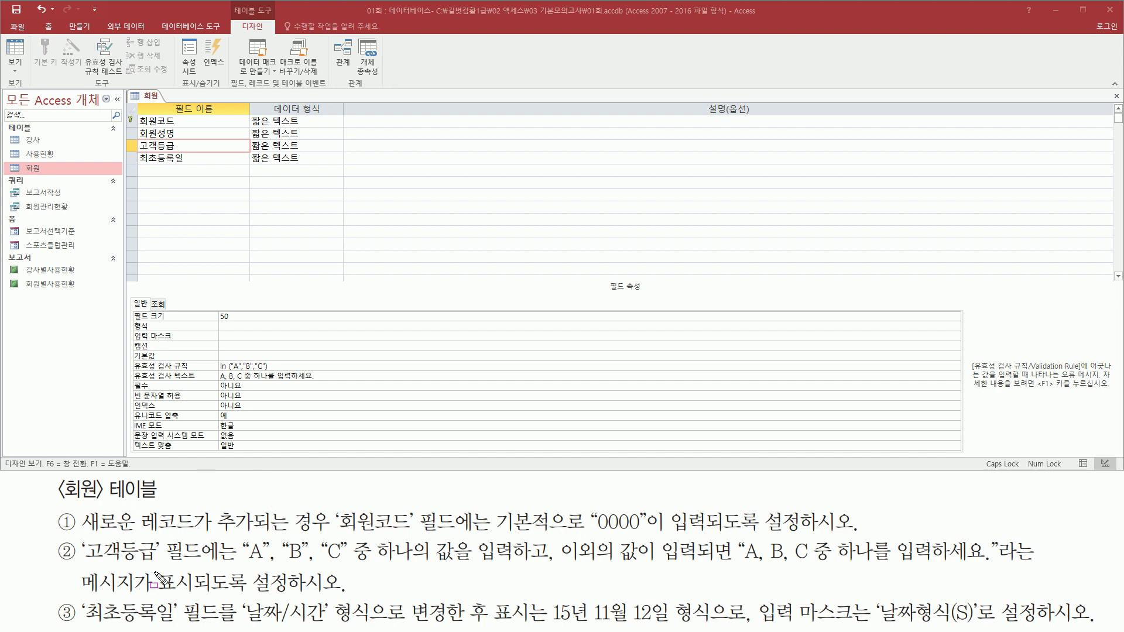
pyautogui.moveTo(85, 627)
pyautogui.mouseDown()
pyautogui.moveTo(221, 621)
pyautogui.moveTo(222, 600)
pyautogui.mouseUp()
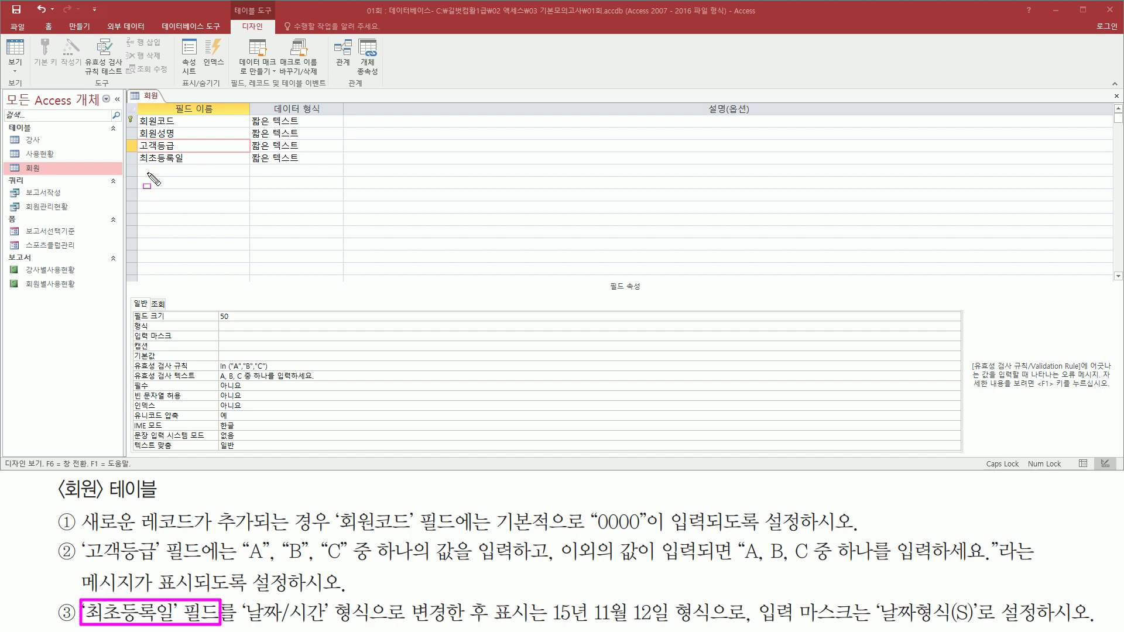
pyautogui.moveTo(136, 164)
pyautogui.mouseDown()
pyautogui.moveTo(190, 164)
pyautogui.moveTo(195, 155)
pyautogui.mouseUp()
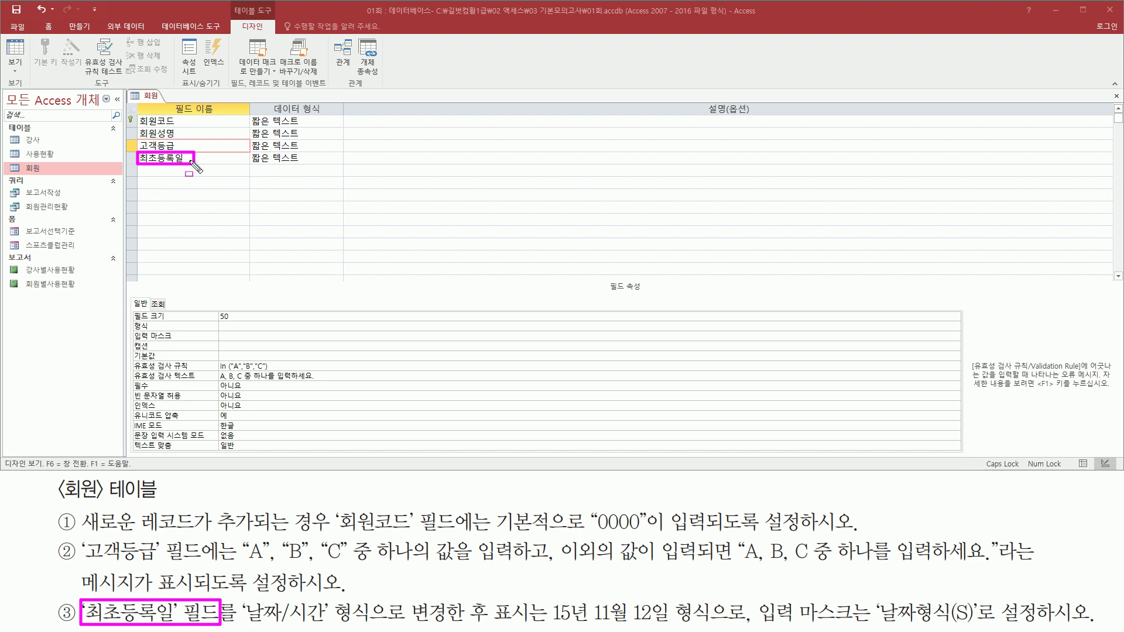
pyautogui.press('Escape')
# Change the data type of the 최초등록일 field to 날짜/시간
pyautogui.click(194, 158)
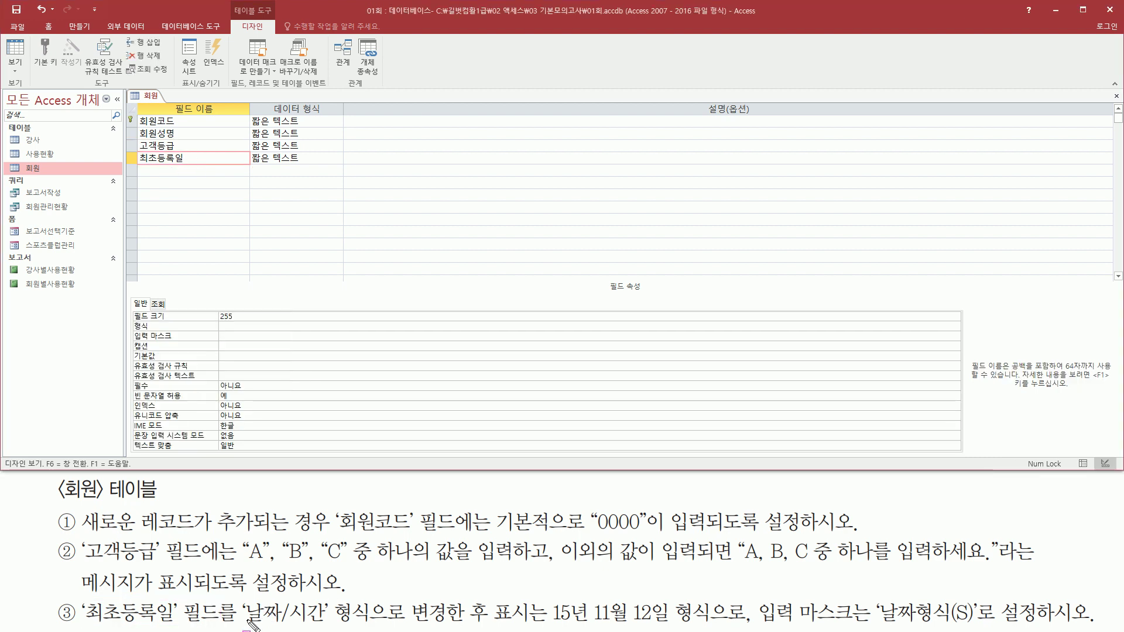
pyautogui.moveTo(236, 624); pyautogui.dragTo(489, 624)
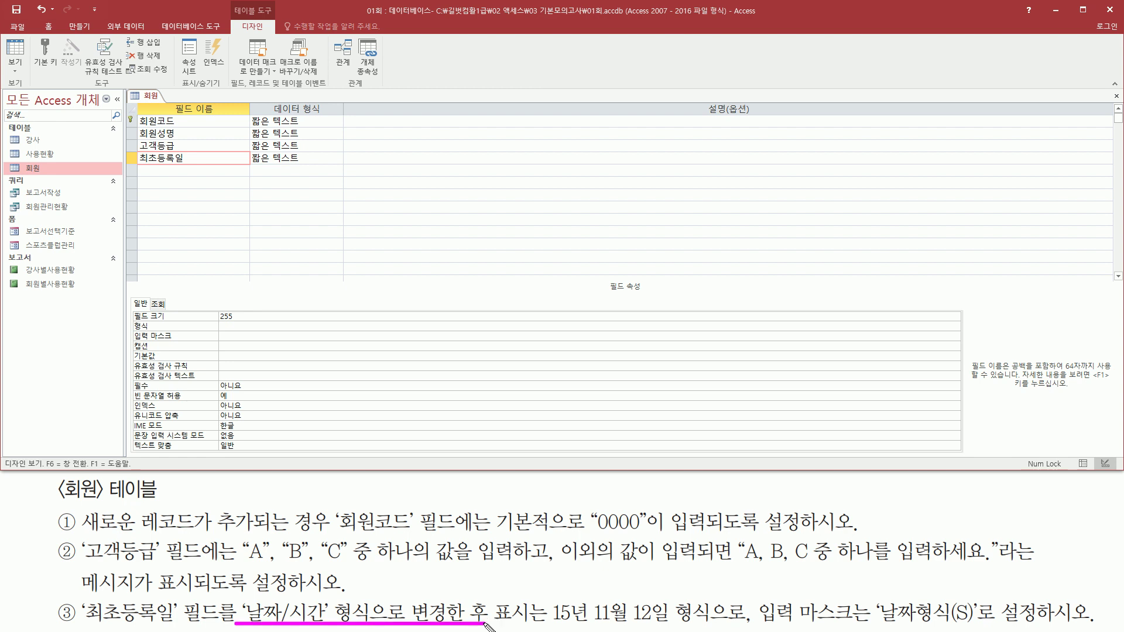
pyautogui.moveTo(493, 597)
pyautogui.mouseDown()
pyautogui.moveTo(577, 627)
pyautogui.moveTo(1042, 628)
pyautogui.mouseUp()
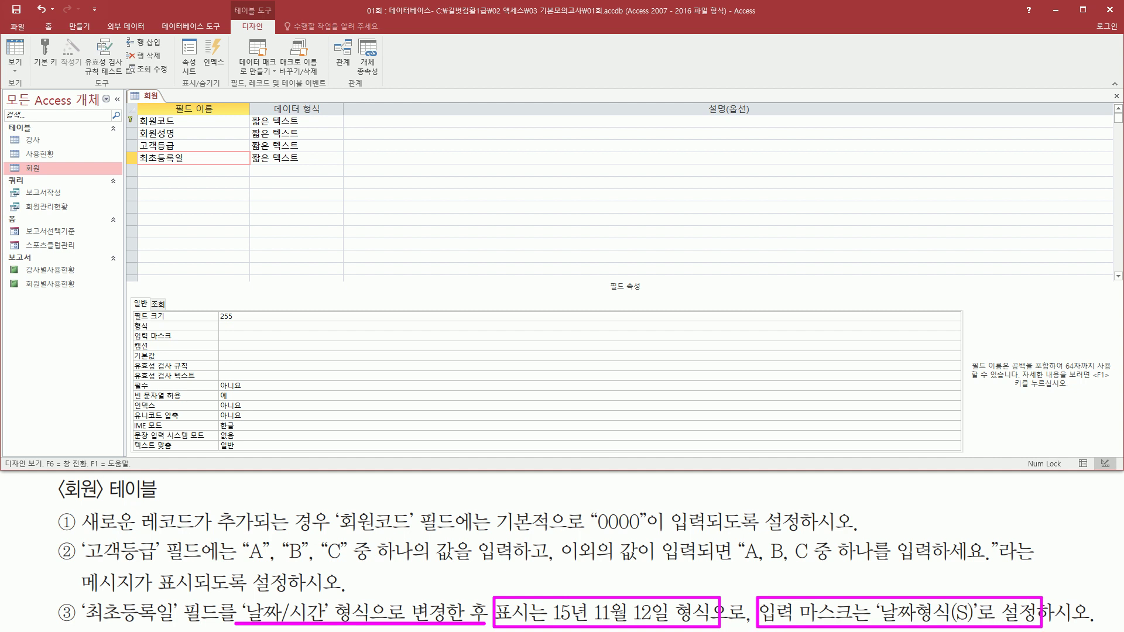
pyautogui.moveTo(138, 149); pyautogui.dragTo(194, 165)
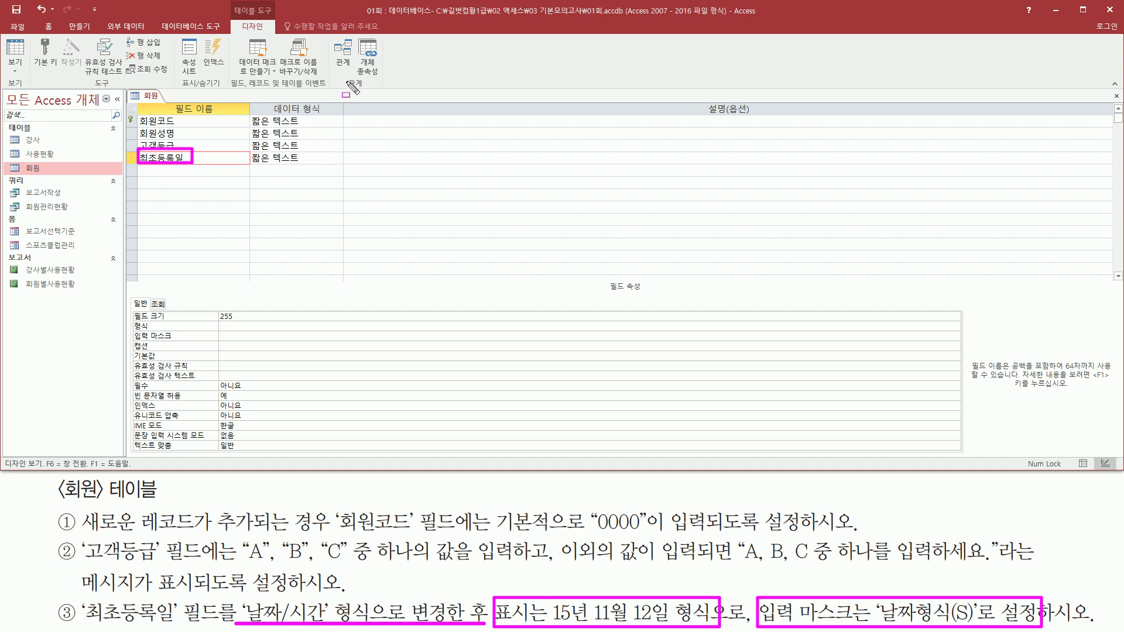
pyautogui.moveTo(270, 97); pyautogui.dragTo(334, 114)
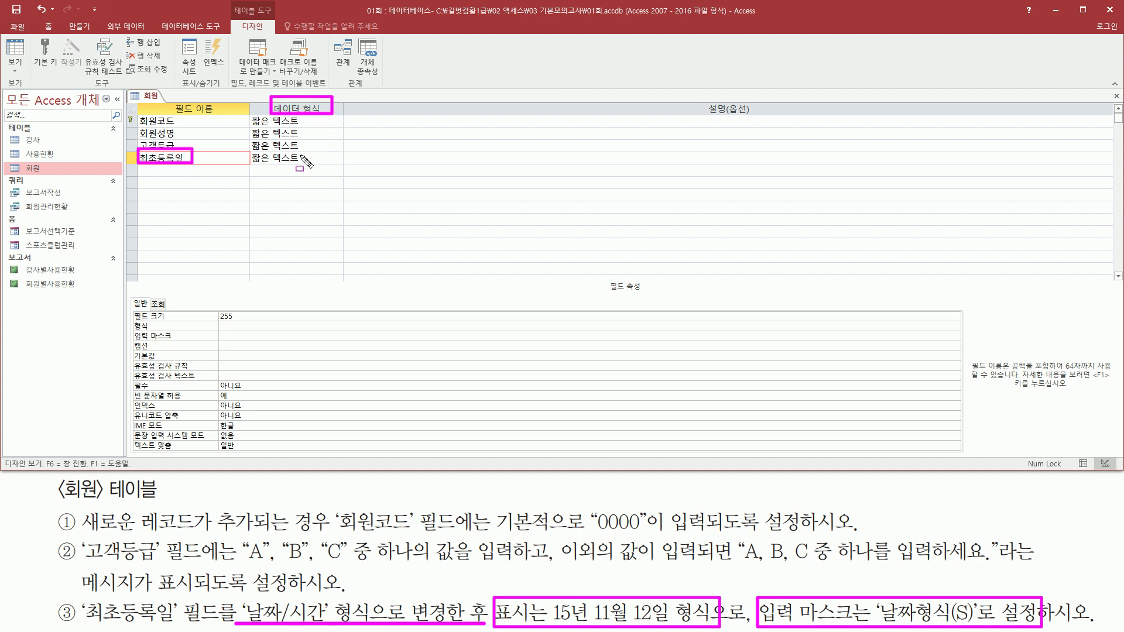
pyautogui.moveTo(248, 164); pyautogui.dragTo(304, 165)
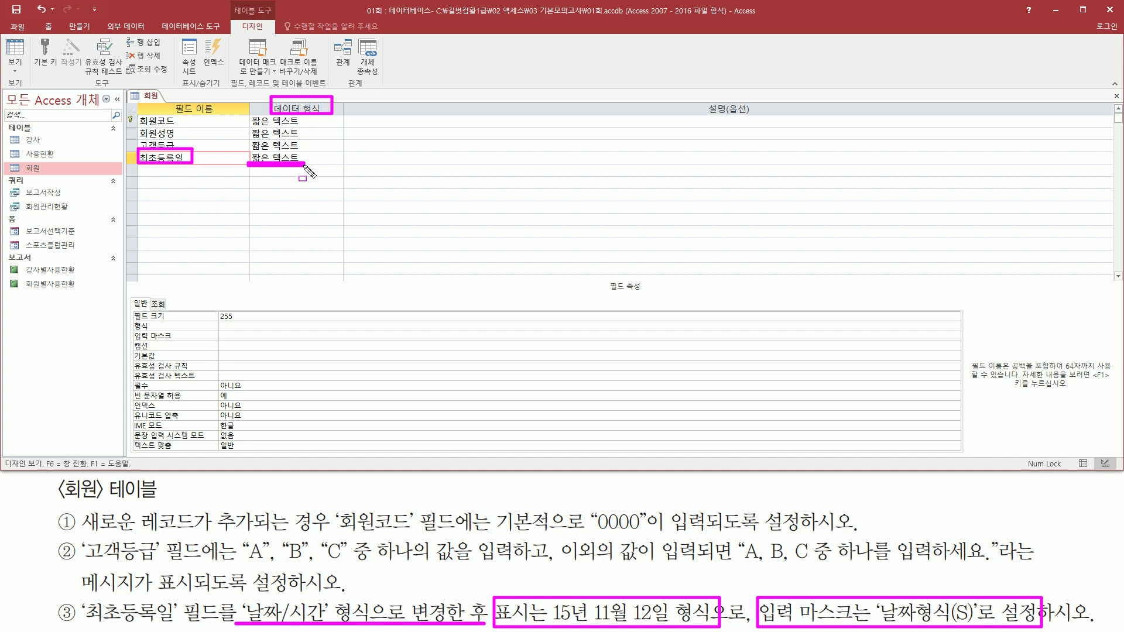
pyautogui.moveTo(238, 595)
pyautogui.mouseDown()
pyautogui.moveTo(339, 629)
pyautogui.moveTo(446, 622)
pyautogui.mouseUp()
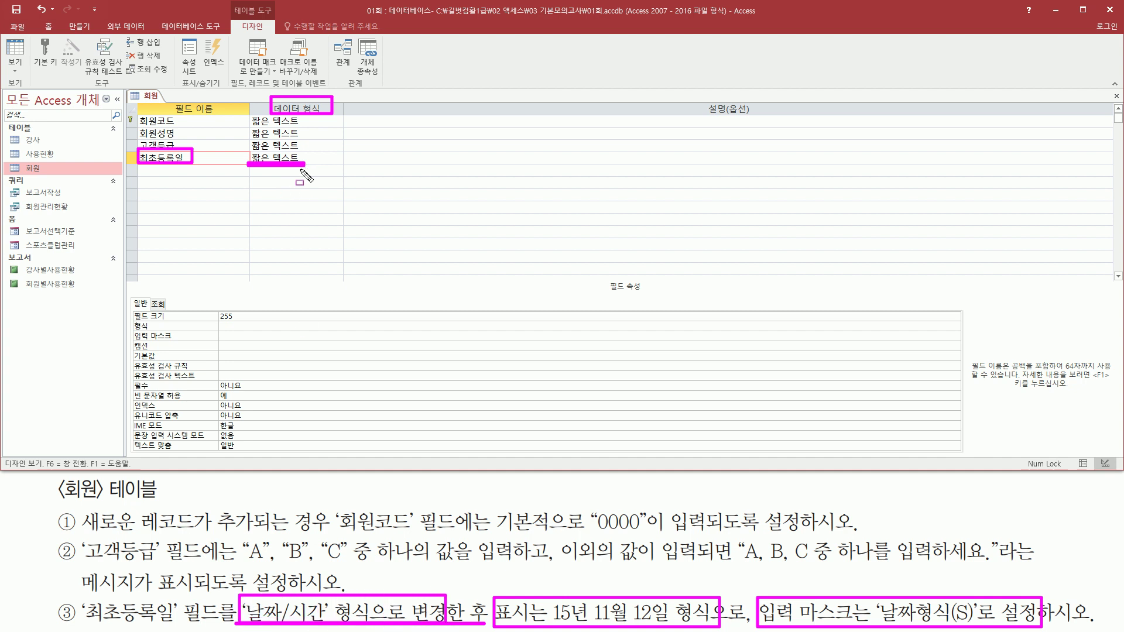
pyautogui.press('Escape')
pyautogui.click(325, 158)
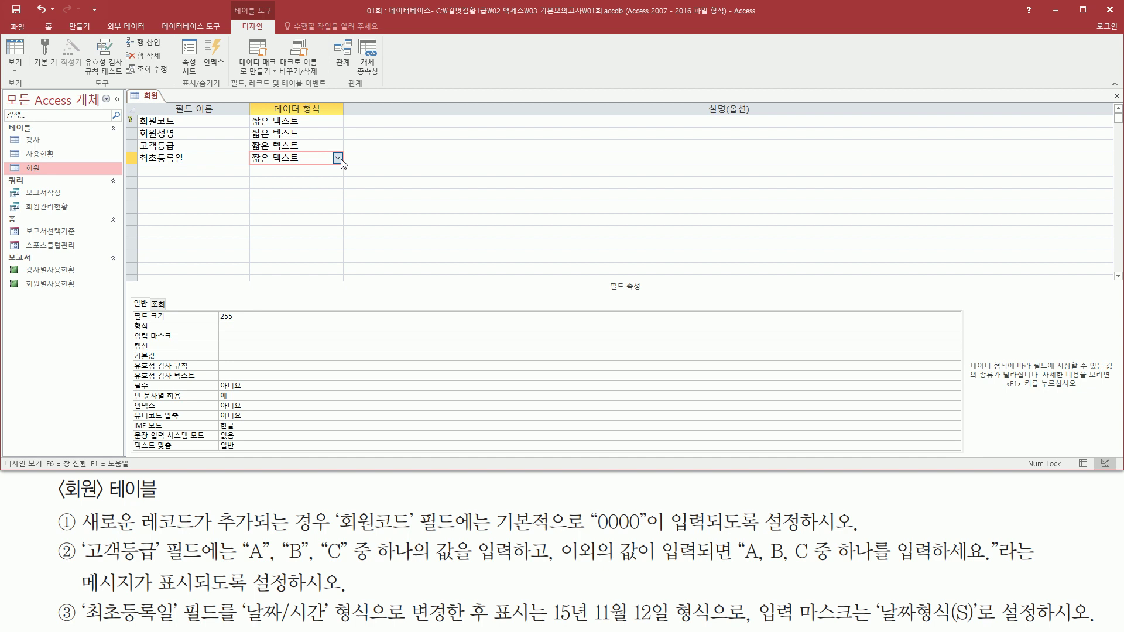
pyautogui.click(337, 158)
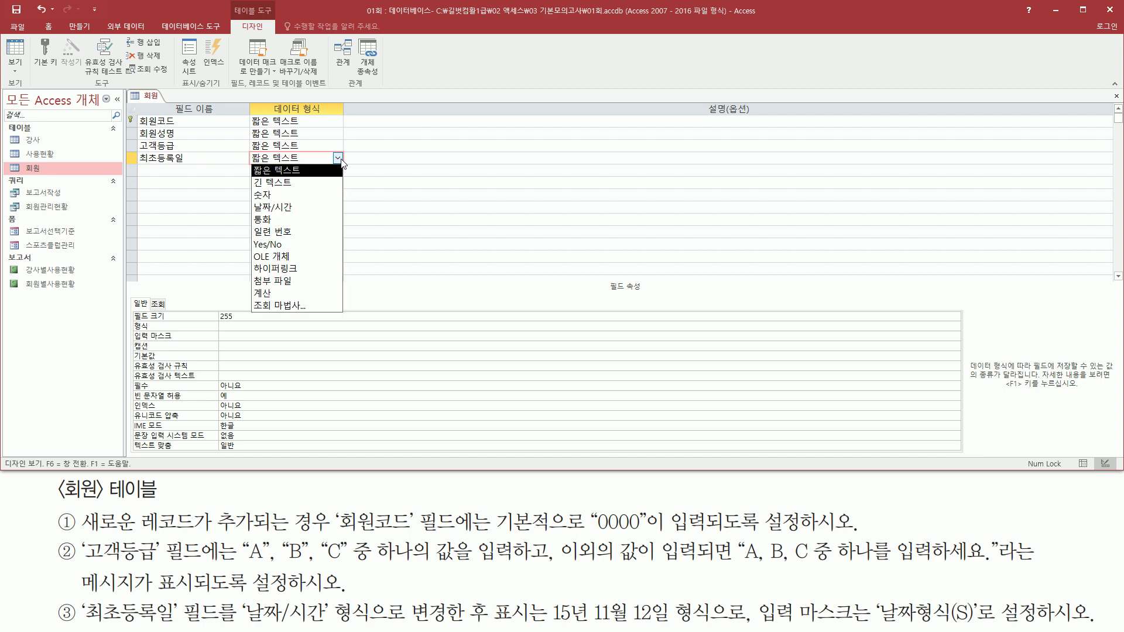
pyautogui.click(305, 207)
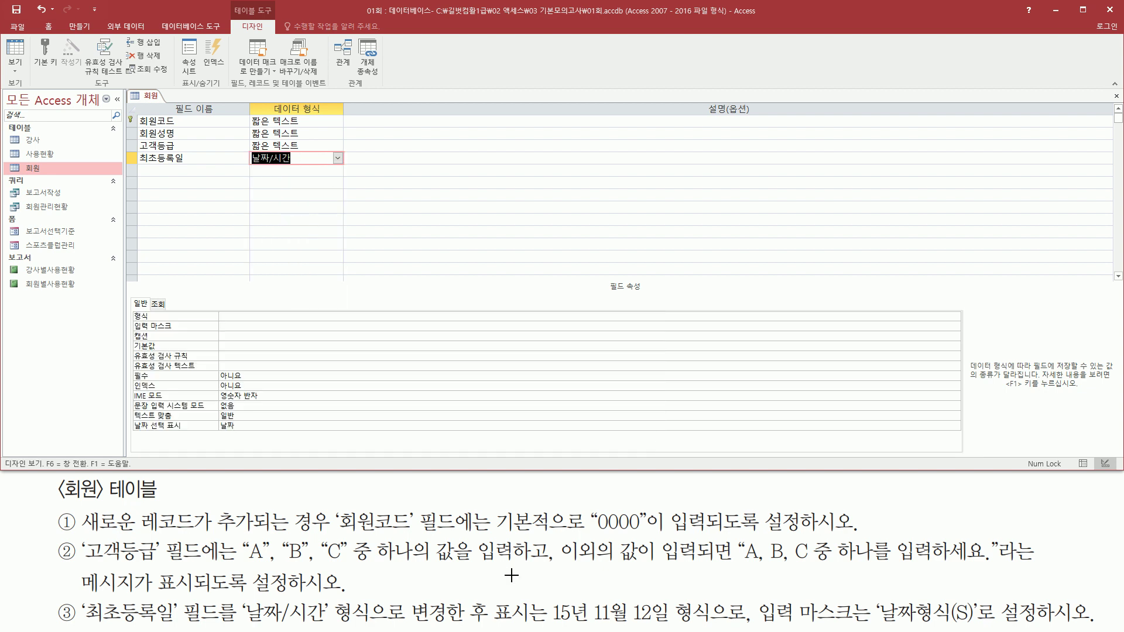
# Set the display format of the 최초등록일 field to 보통 날짜, the 15년 11월 12일 style
pyautogui.moveTo(489, 629)
pyautogui.mouseDown()
pyautogui.moveTo(665, 622)
pyautogui.moveTo(721, 602)
pyautogui.mouseUp()
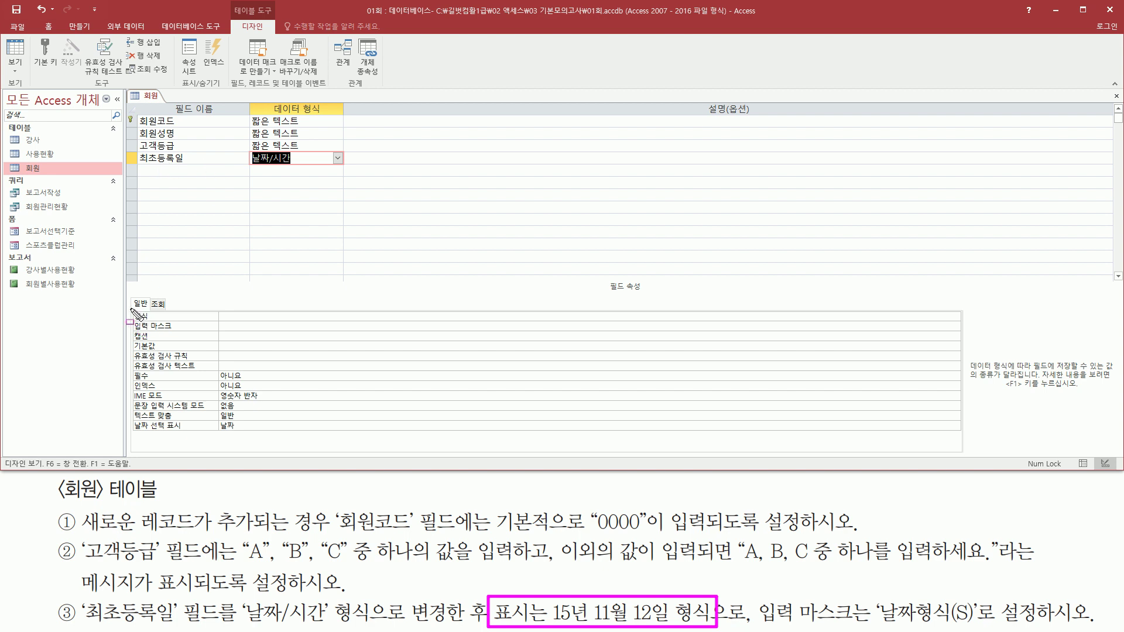
pyautogui.moveTo(131, 310); pyautogui.dragTo(167, 321)
pyautogui.click(740, 316)
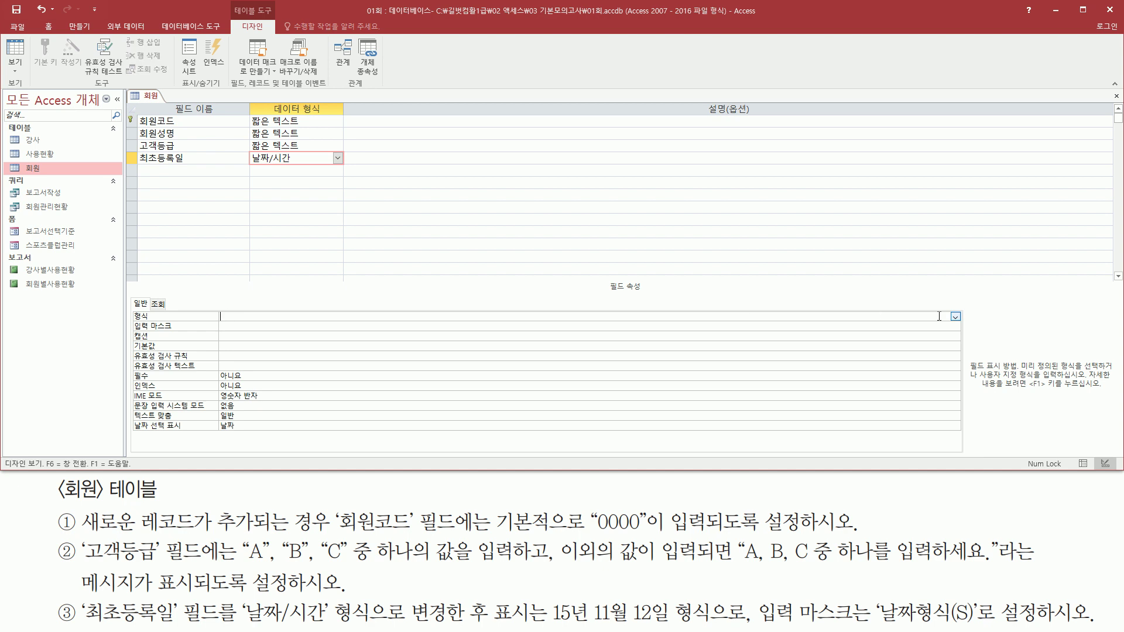
pyautogui.moveTo(950, 309); pyautogui.dragTo(978, 338)
pyautogui.click(955, 316)
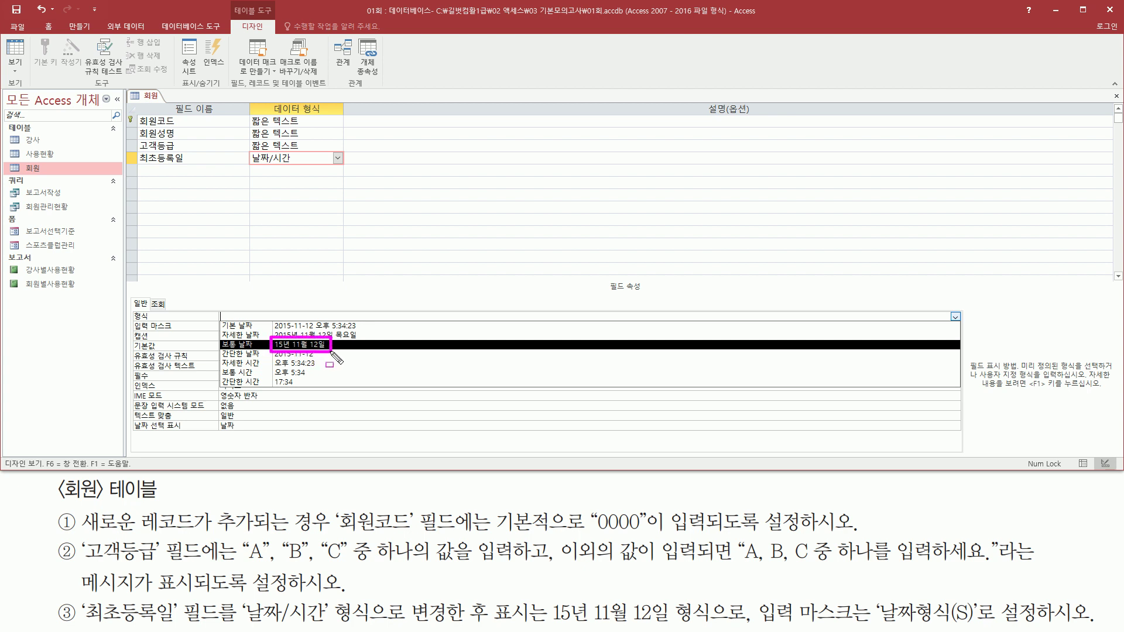
pyautogui.moveTo(550, 604); pyautogui.dragTo(713, 627)
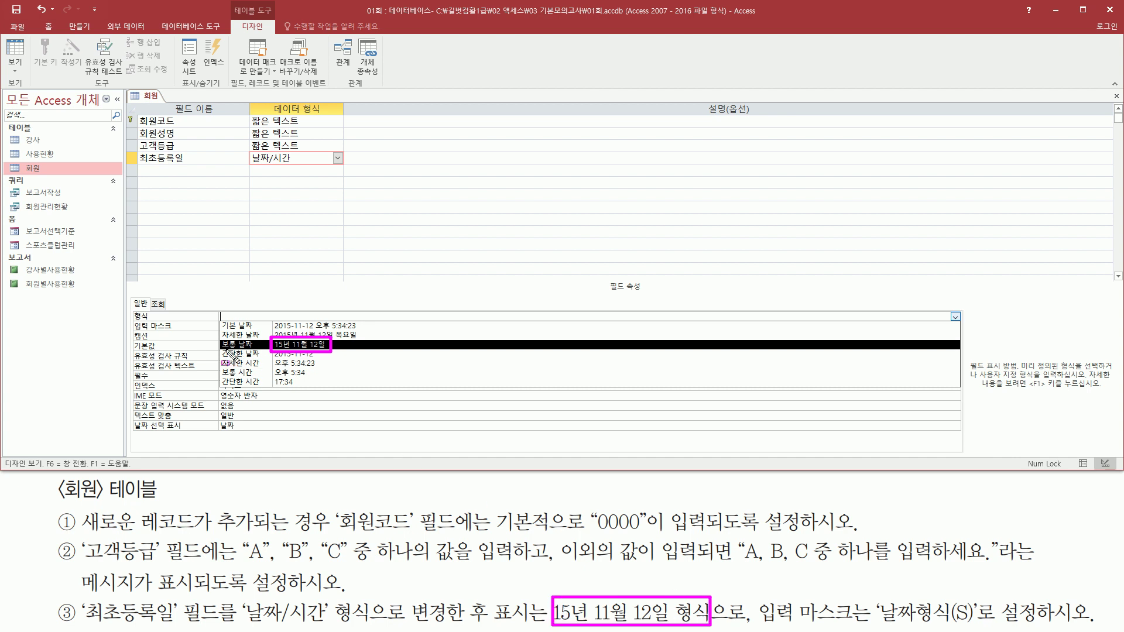
pyautogui.moveTo(216, 350); pyautogui.dragTo(266, 346)
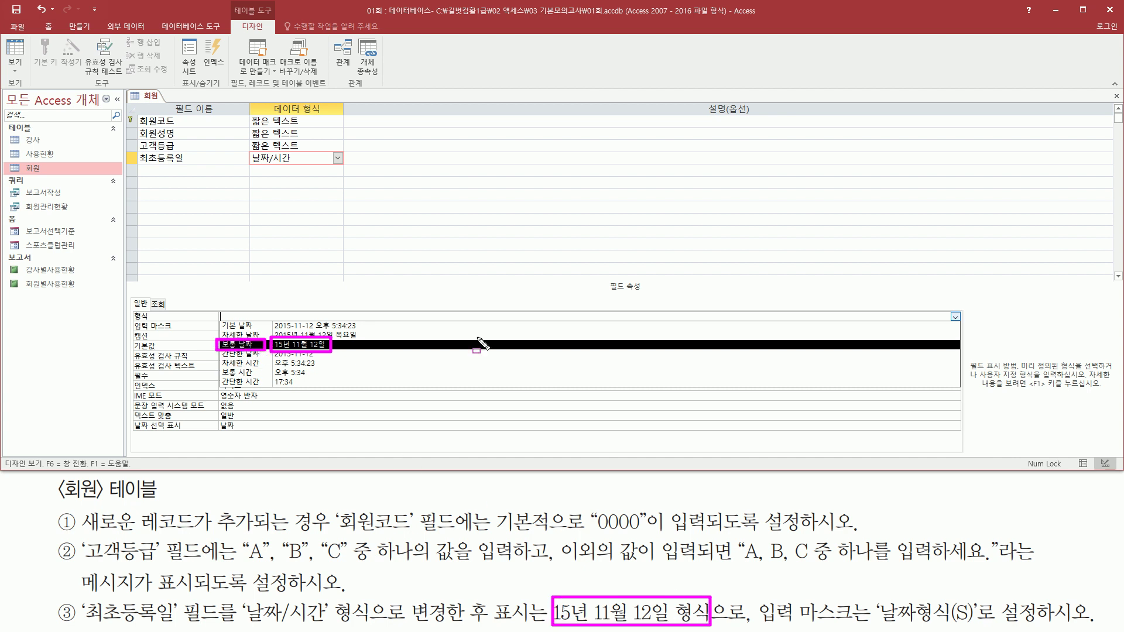
pyautogui.click(953, 316)
pyautogui.click(952, 314)
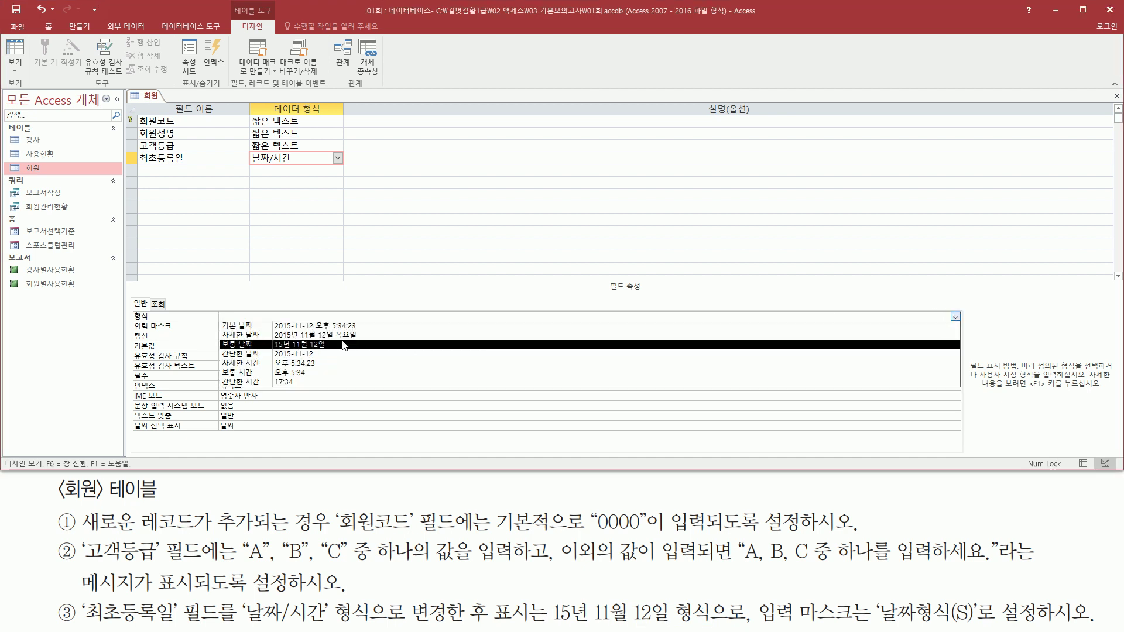
pyautogui.click(323, 345)
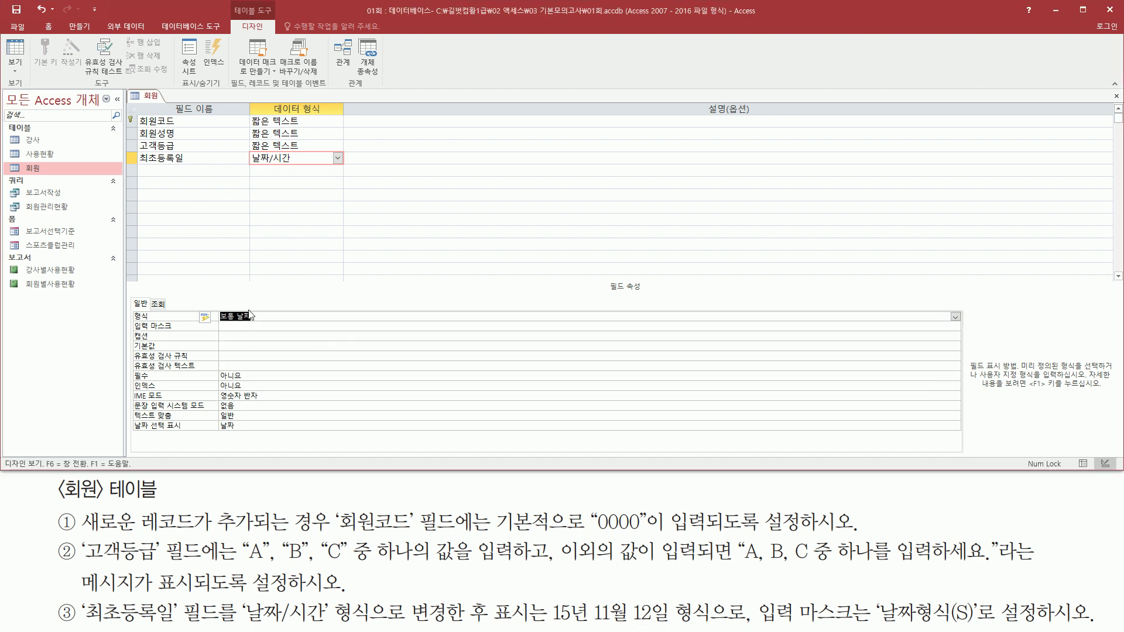
# Start the Input Mask Wizard for the 최초등록일 field, saving the 회원 table and testing existing data against the new rules
pyautogui.moveTo(754, 593)
pyautogui.mouseDown()
pyautogui.moveTo(871, 629)
pyautogui.moveTo(860, 629)
pyautogui.mouseUp()
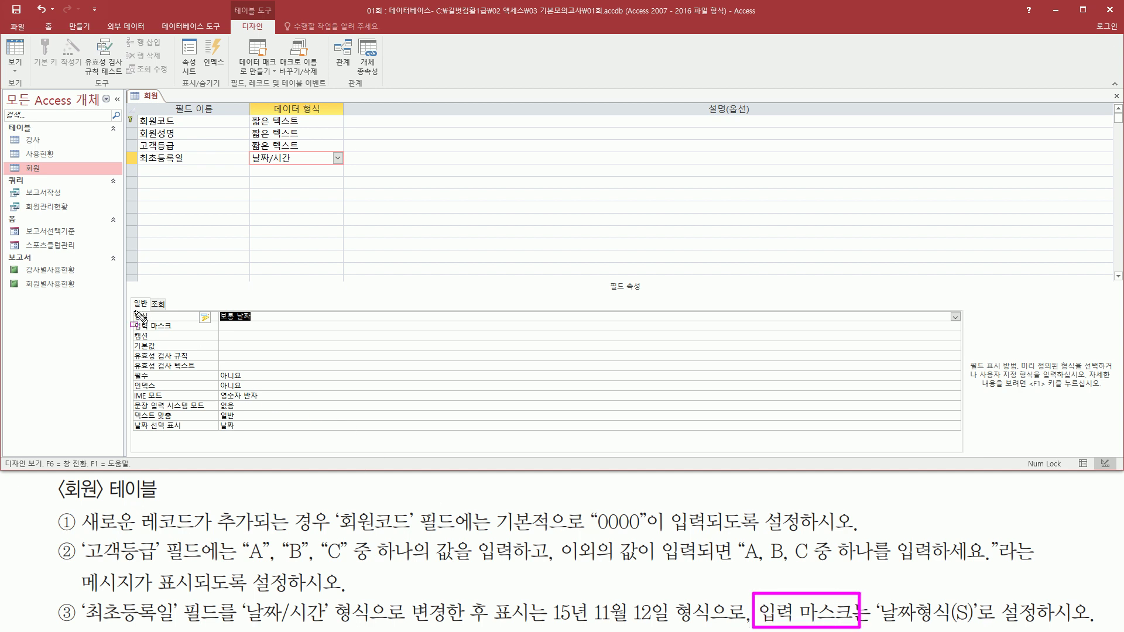
pyautogui.moveTo(131, 320); pyautogui.dragTo(171, 332)
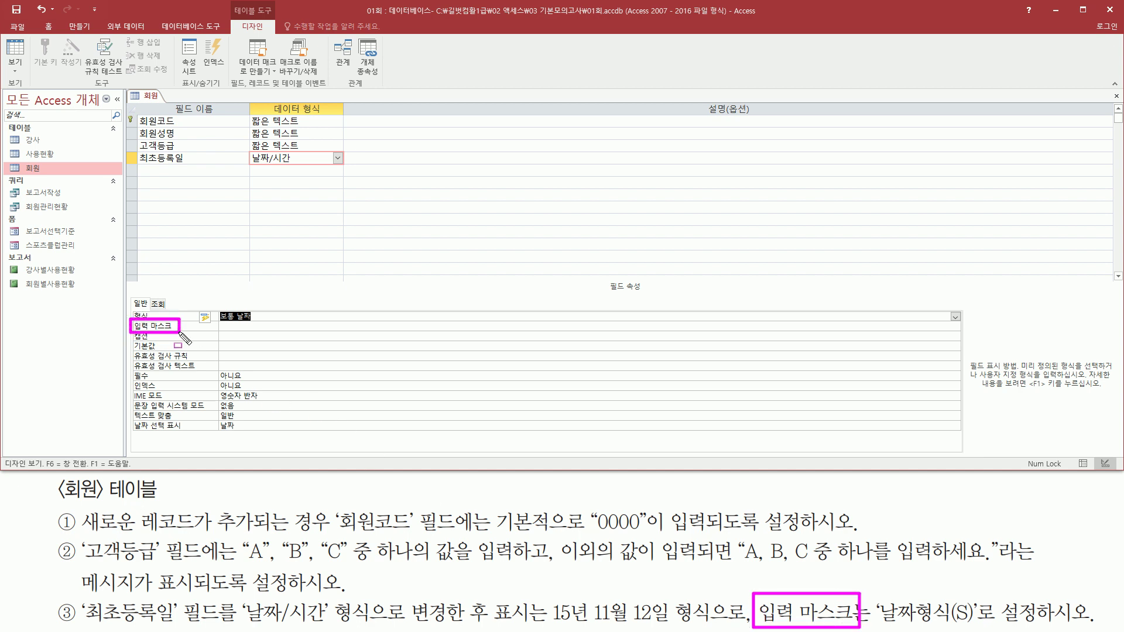
pyautogui.press('Escape')
pyautogui.click(277, 326)
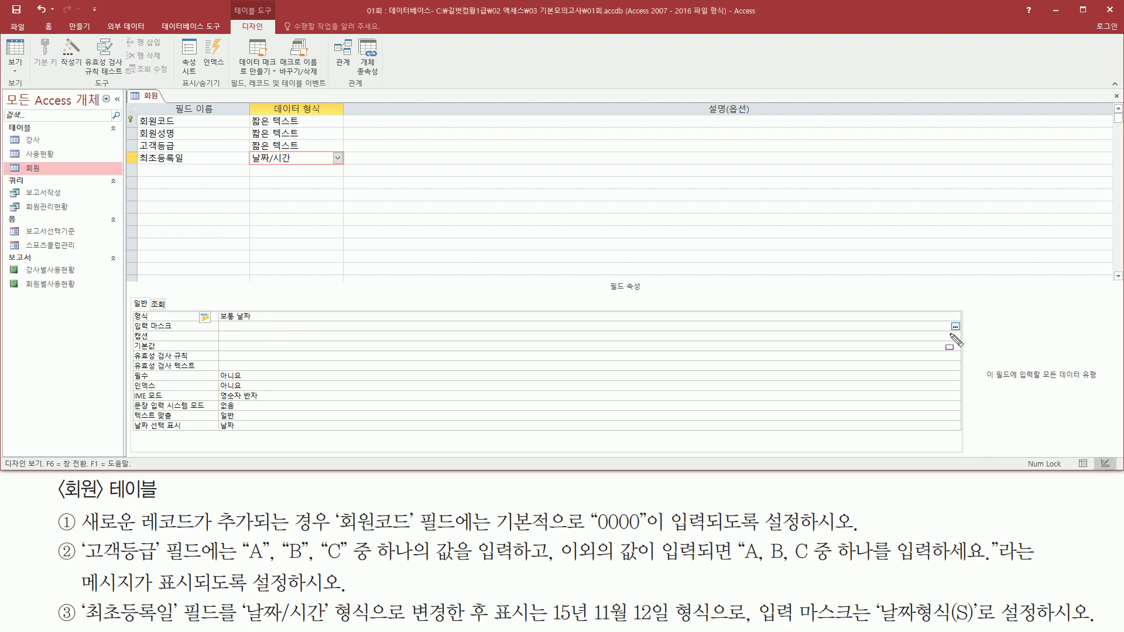
pyautogui.moveTo(948, 317); pyautogui.dragTo(964, 334)
pyautogui.press('Escape')
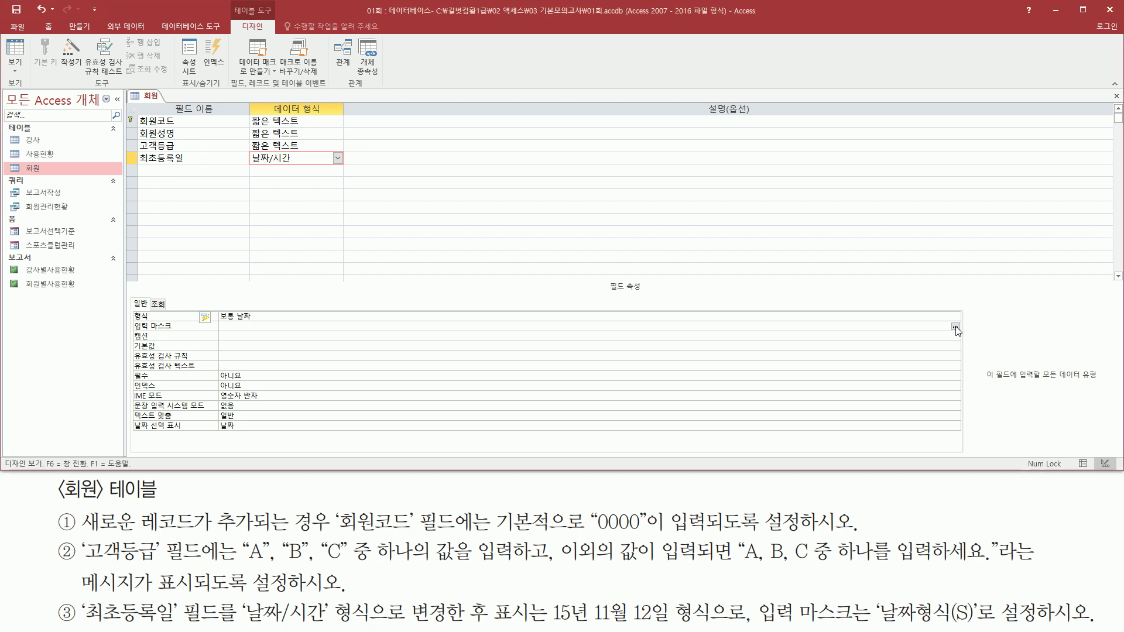
pyautogui.click(955, 327)
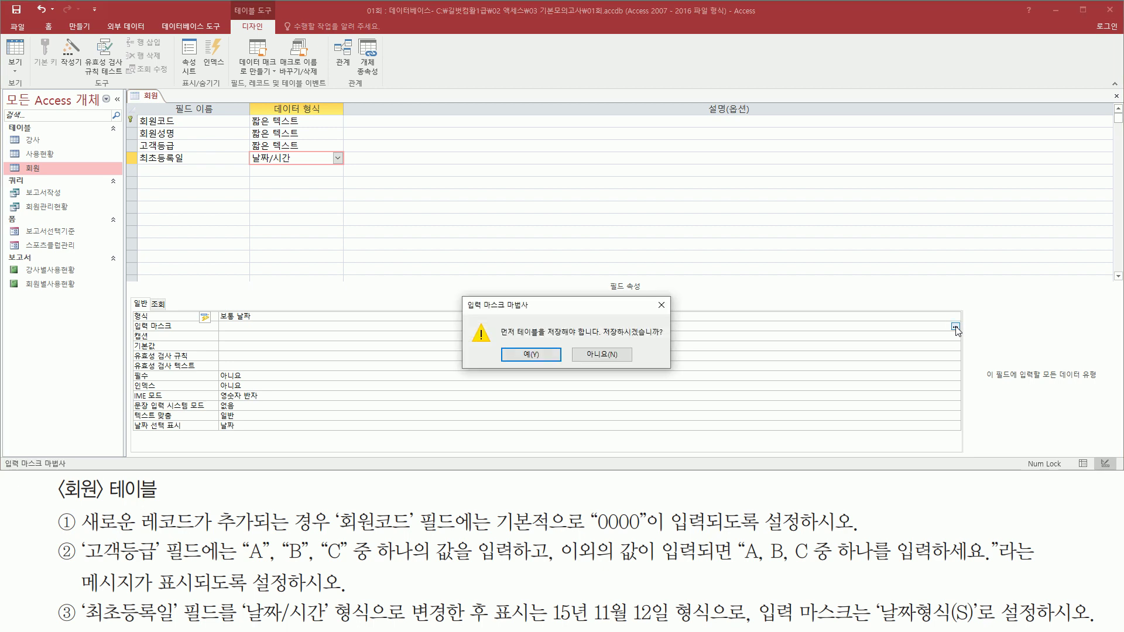
pyautogui.moveTo(497, 340); pyautogui.dragTo(663, 341)
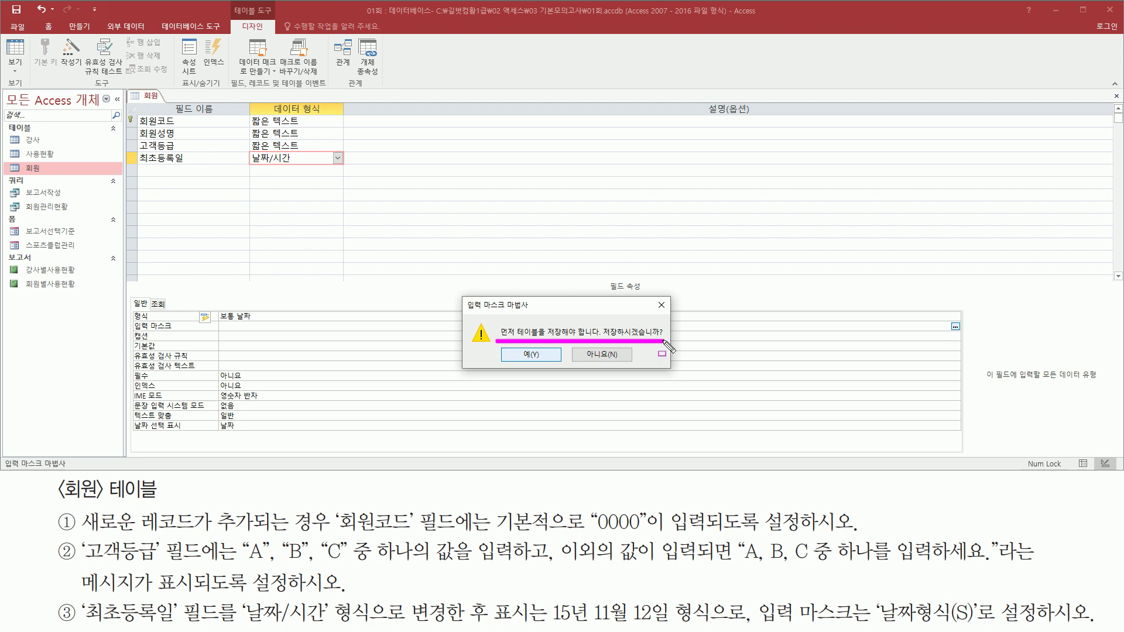
pyautogui.moveTo(508, 347); pyautogui.dragTo(549, 364)
pyautogui.press('Escape')
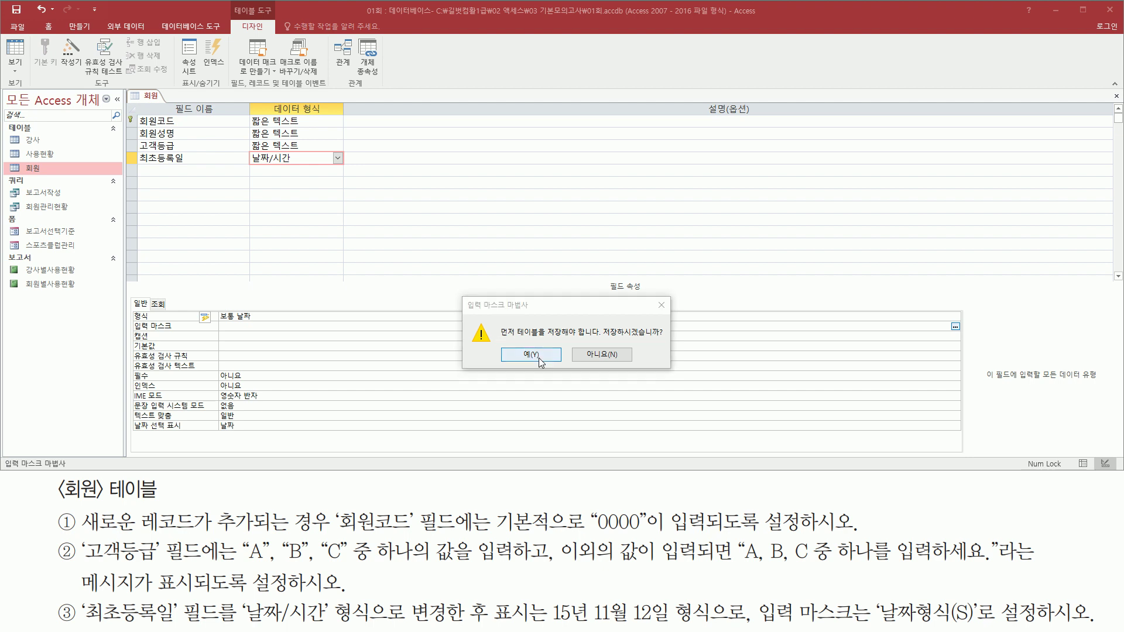
pyautogui.click(539, 357)
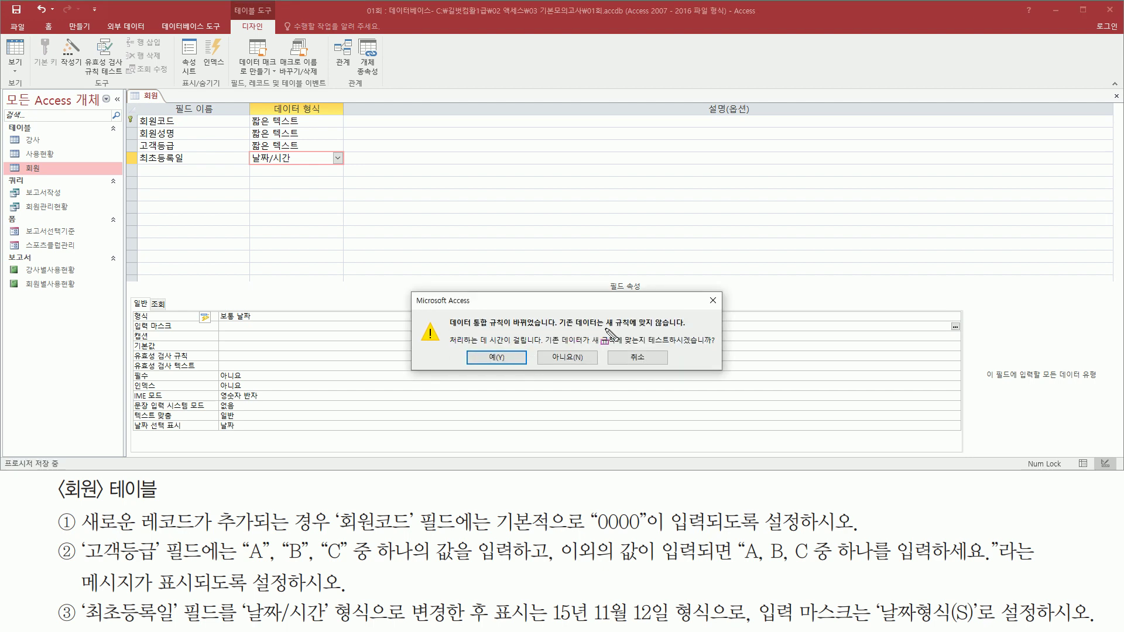
pyautogui.moveTo(606, 330)
pyautogui.mouseDown()
pyautogui.moveTo(688, 329)
pyautogui.moveTo(713, 345)
pyautogui.mouseUp()
pyautogui.moveTo(468, 347); pyautogui.dragTo(531, 366)
pyautogui.press('Escape')
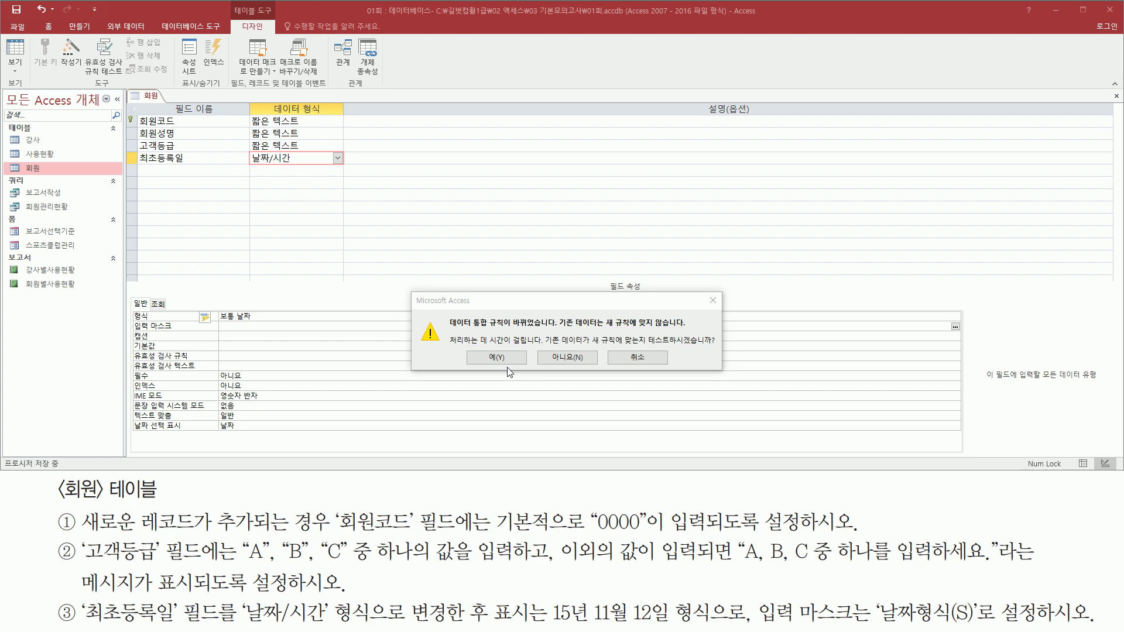
pyautogui.click(496, 358)
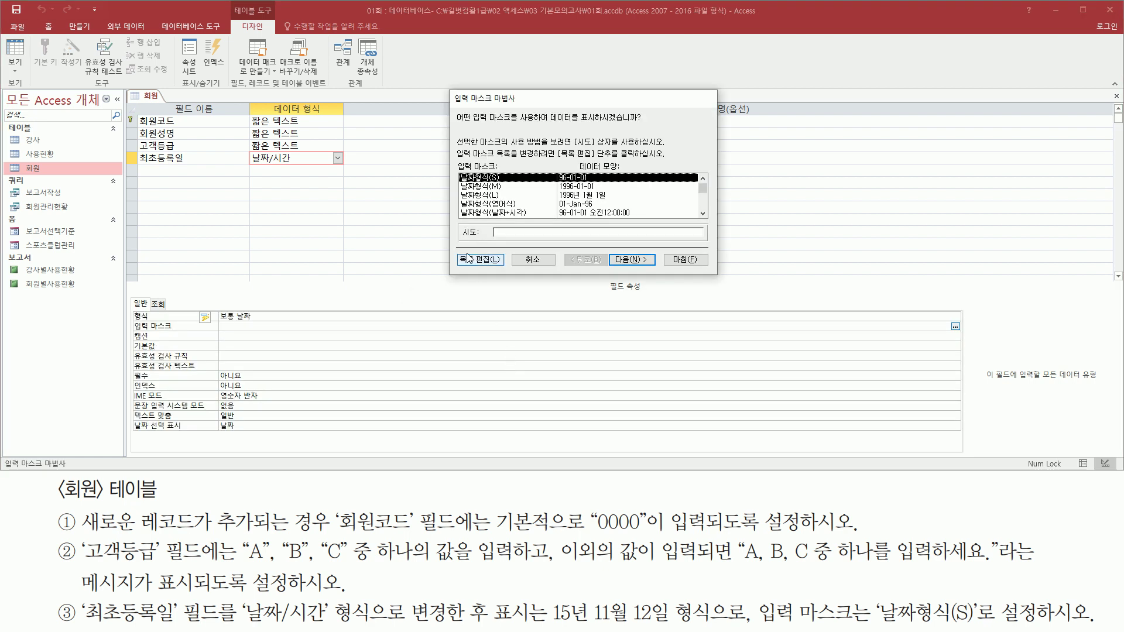
# Choose 날짜형식(S) as the input mask of the 최초등록일 field and finish the wizard
pyautogui.moveTo(446, 87)
pyautogui.mouseDown()
pyautogui.moveTo(521, 253)
pyautogui.moveTo(724, 282)
pyautogui.mouseUp()
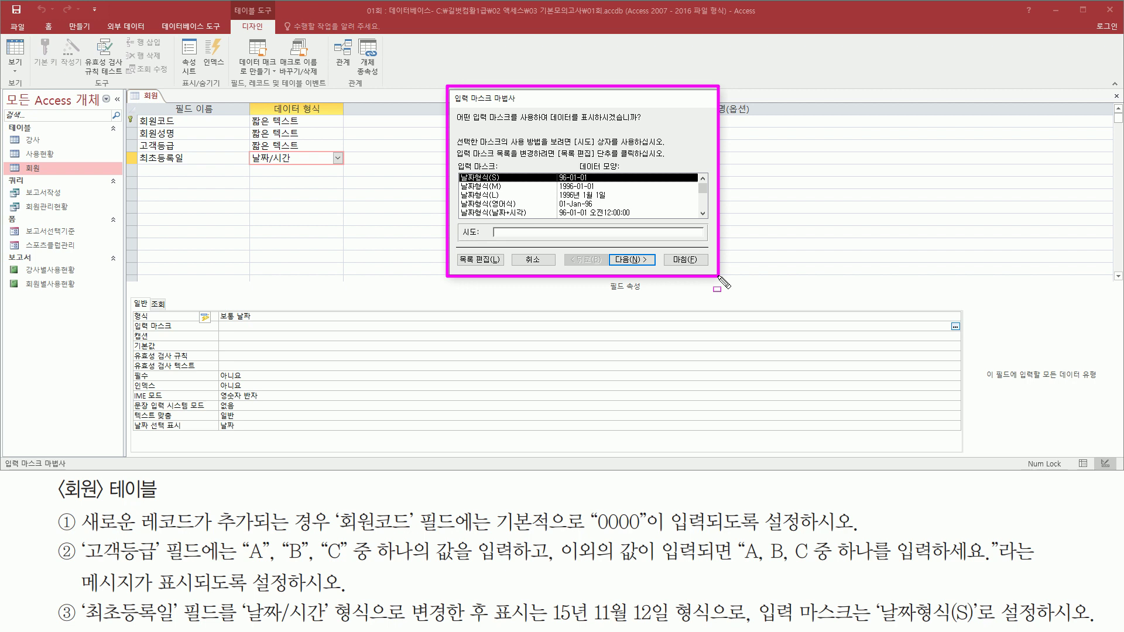
pyautogui.moveTo(755, 620); pyautogui.dragTo(980, 629)
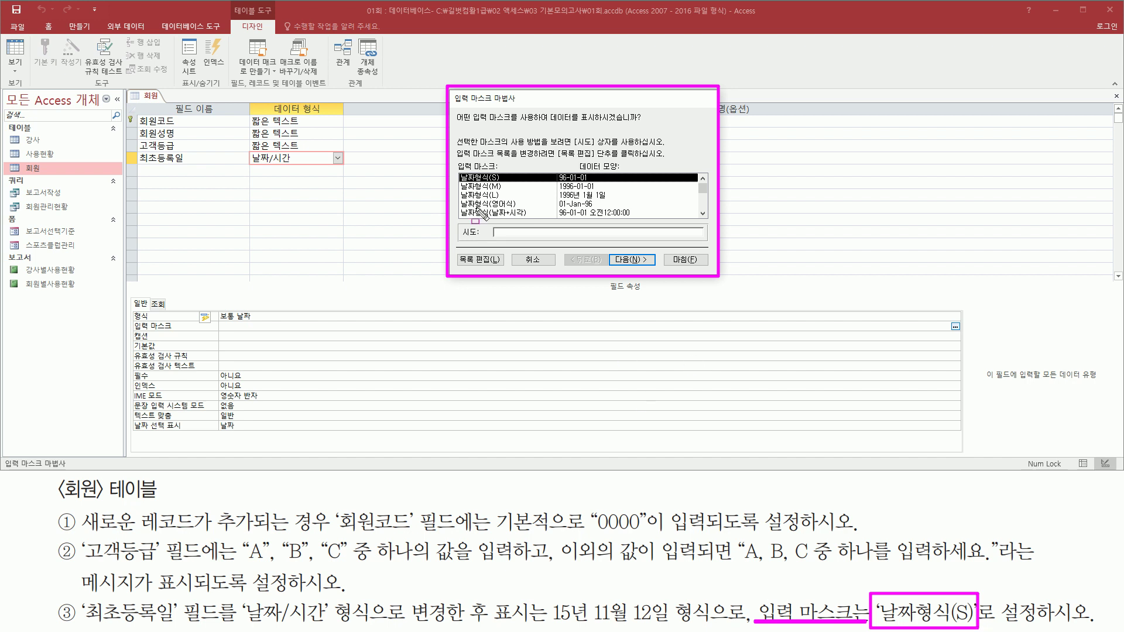
pyautogui.moveTo(456, 169)
pyautogui.mouseDown()
pyautogui.moveTo(474, 185)
pyautogui.moveTo(516, 186)
pyautogui.mouseUp()
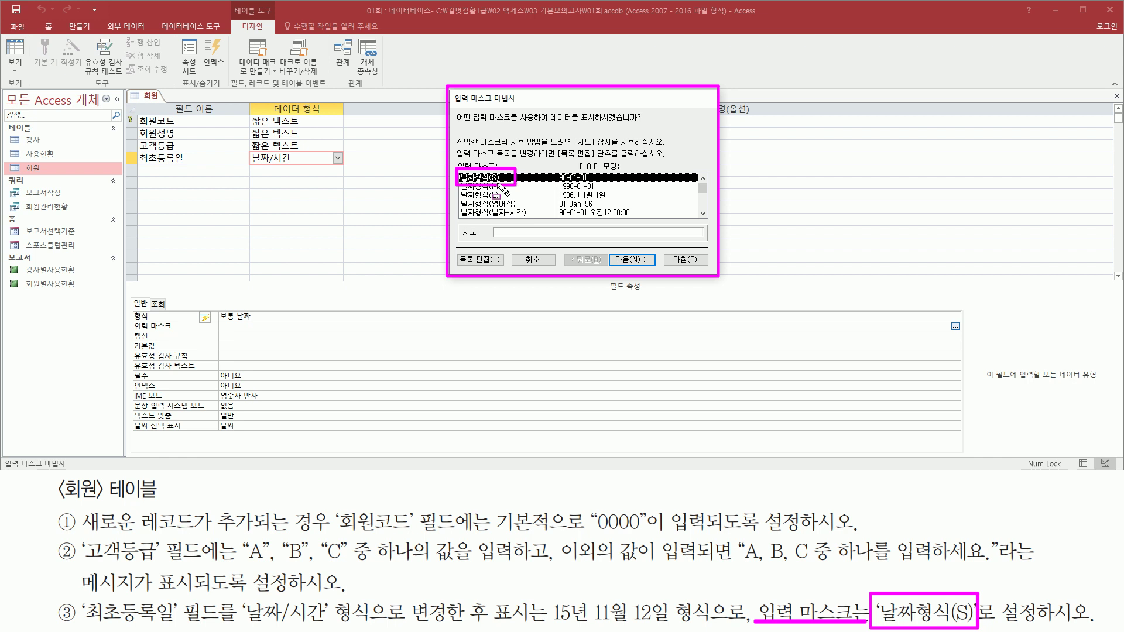
pyautogui.press('Escape')
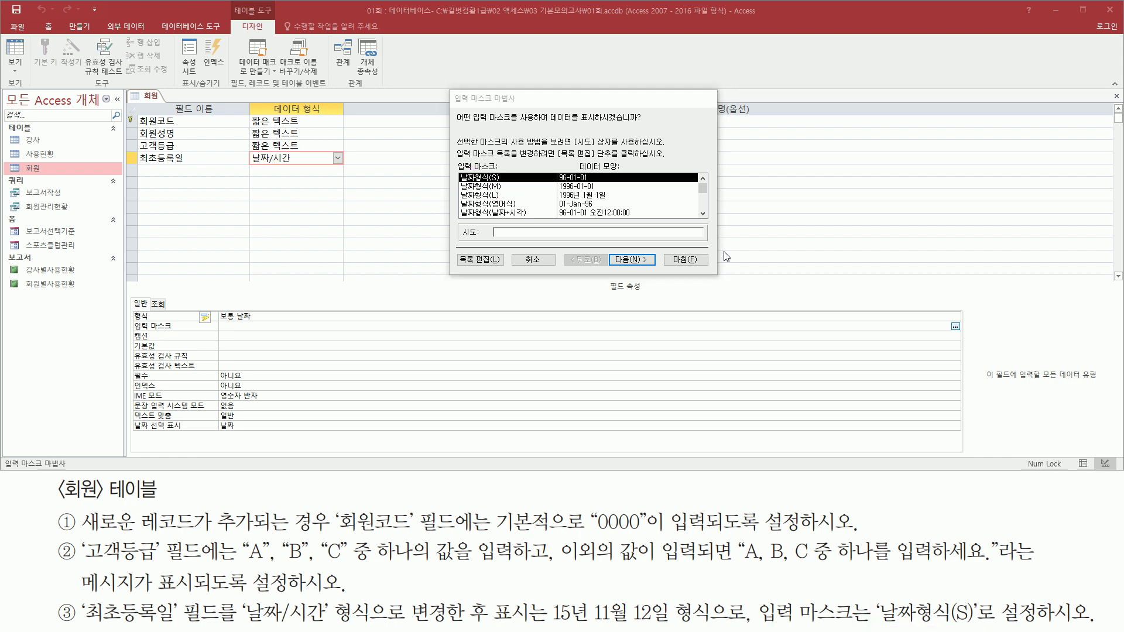
pyautogui.moveTo(669, 260); pyautogui.dragTo(721, 269)
pyautogui.press('Escape')
pyautogui.click(685, 260)
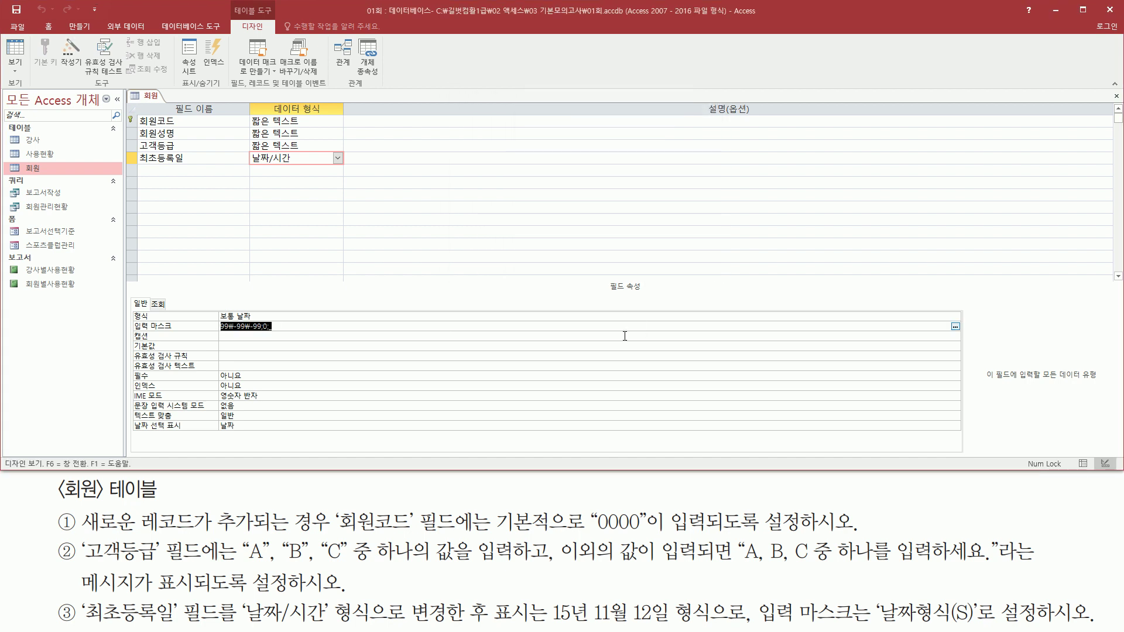
pyautogui.moveTo(131, 331); pyautogui.dragTo(283, 332)
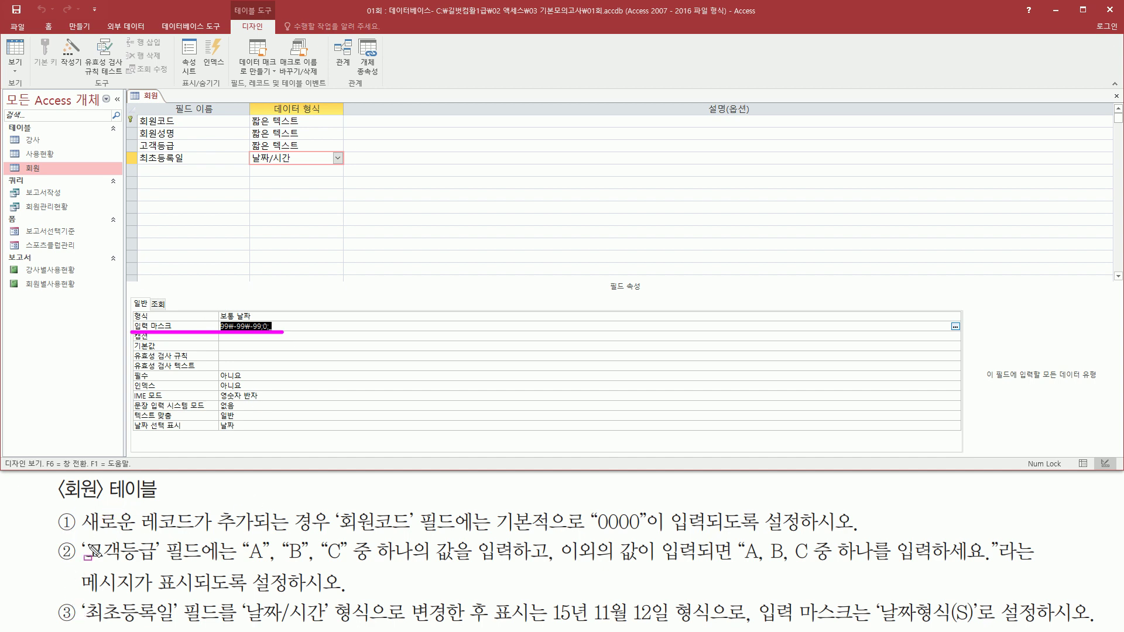
pyautogui.press('Escape')
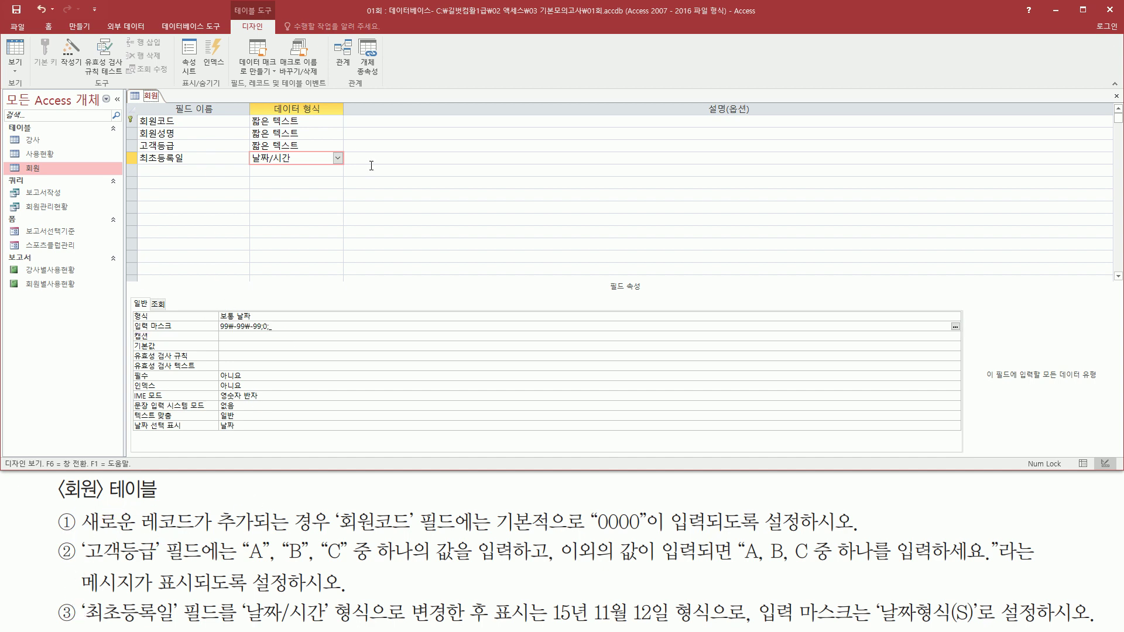
# Switch the 회원 table to datasheet view, saving its design changes
pyautogui.click(151, 98)
pyautogui.rightClick(154, 99)
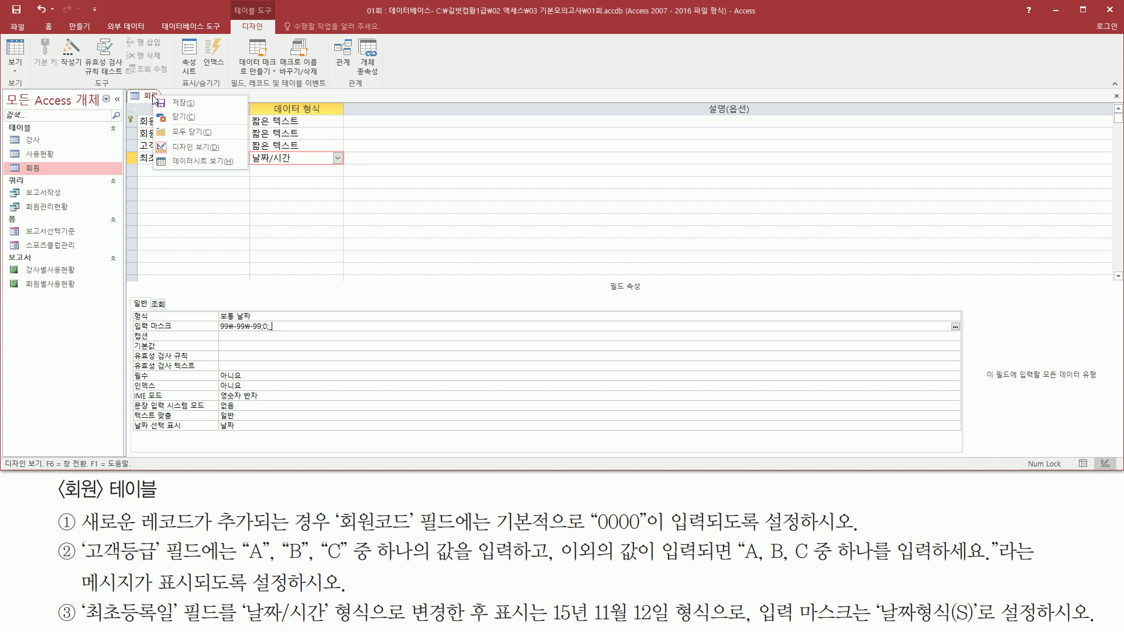
pyautogui.click(191, 160)
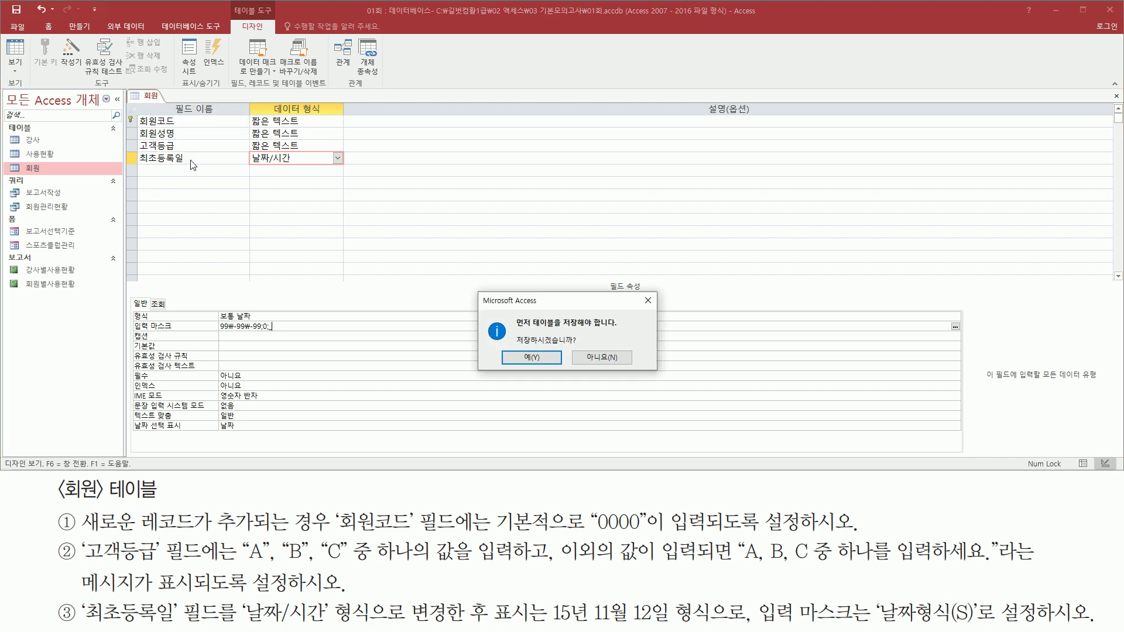
pyautogui.moveTo(512, 333); pyautogui.dragTo(586, 349)
pyautogui.moveTo(514, 351); pyautogui.dragTo(548, 367)
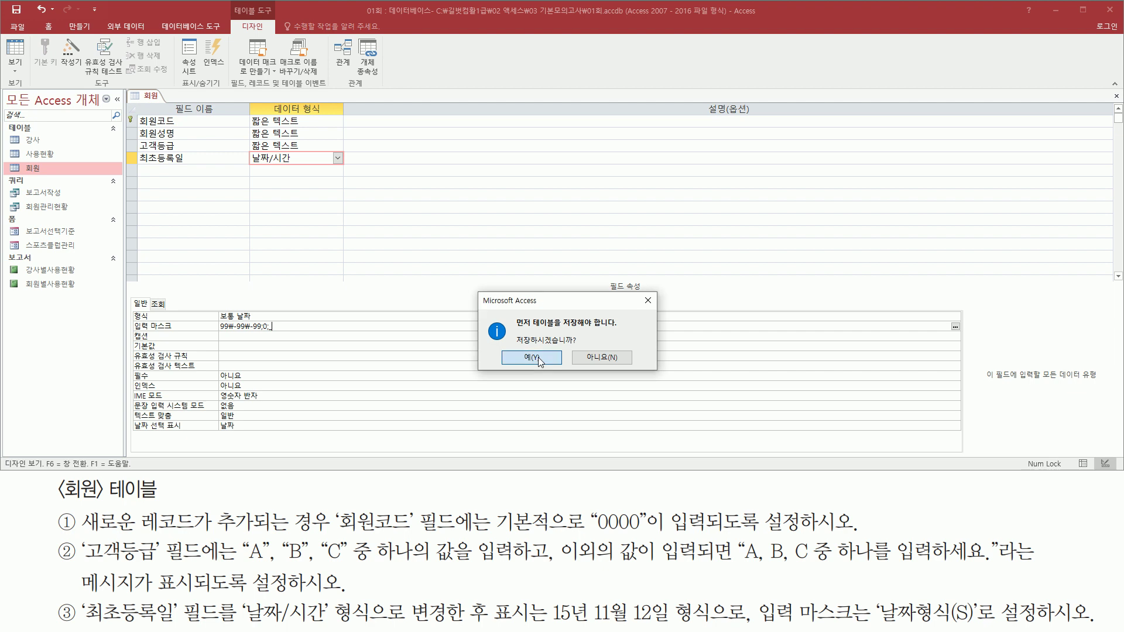
pyautogui.click(532, 358)
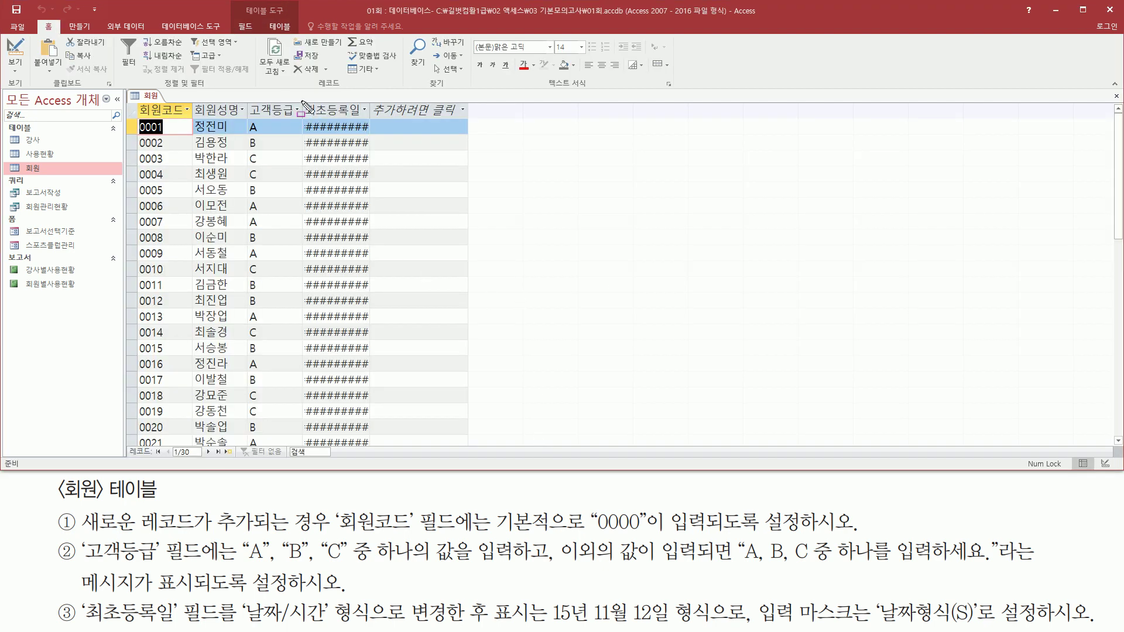
# Fit the width of the 최초등록일 column to its contents
pyautogui.moveTo(301, 100)
pyautogui.mouseDown()
pyautogui.moveTo(367, 131)
pyautogui.moveTo(371, 120)
pyautogui.moveTo(365, 439)
pyautogui.mouseUp()
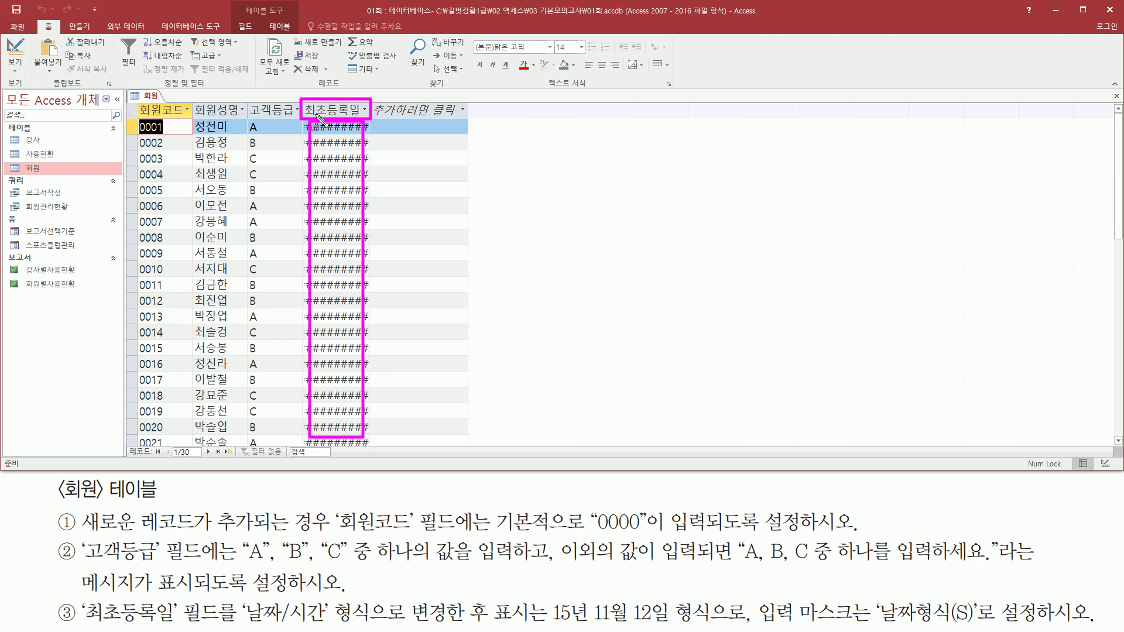
pyautogui.press('Escape')
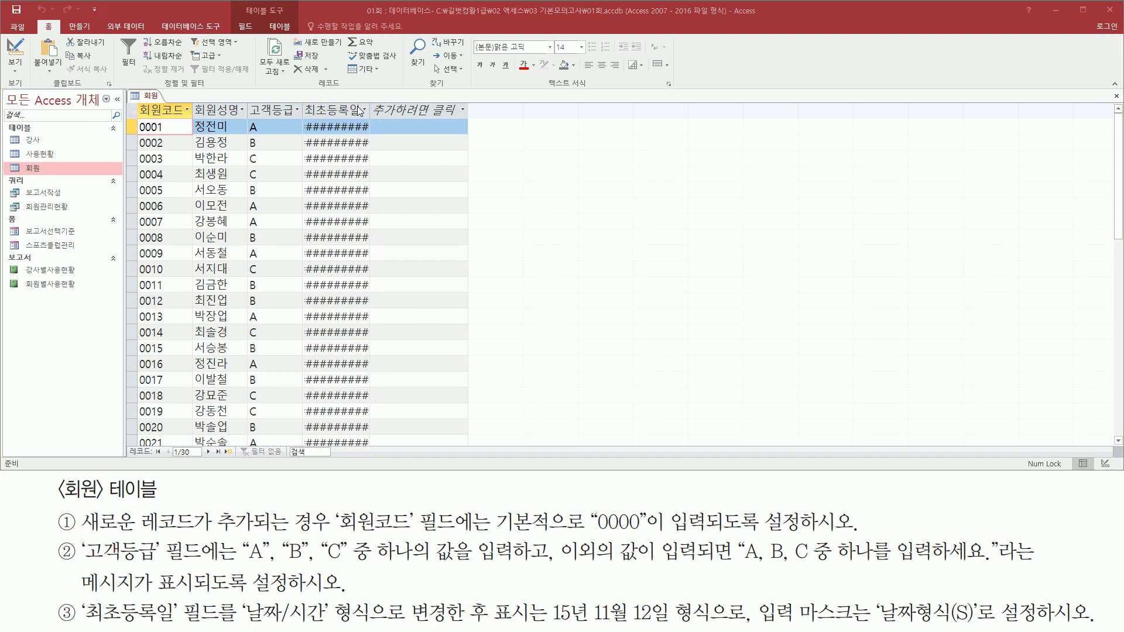
pyautogui.moveTo(369, 97); pyautogui.dragTo(370, 124)
pyautogui.click(373, 85)
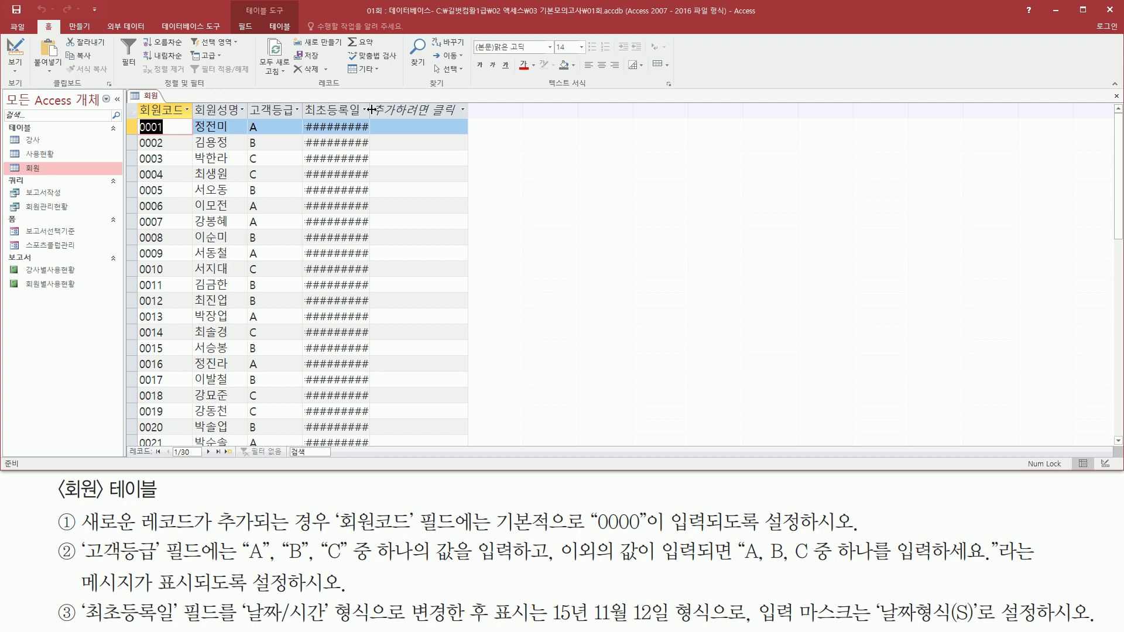
pyautogui.doubleClick(371, 109)
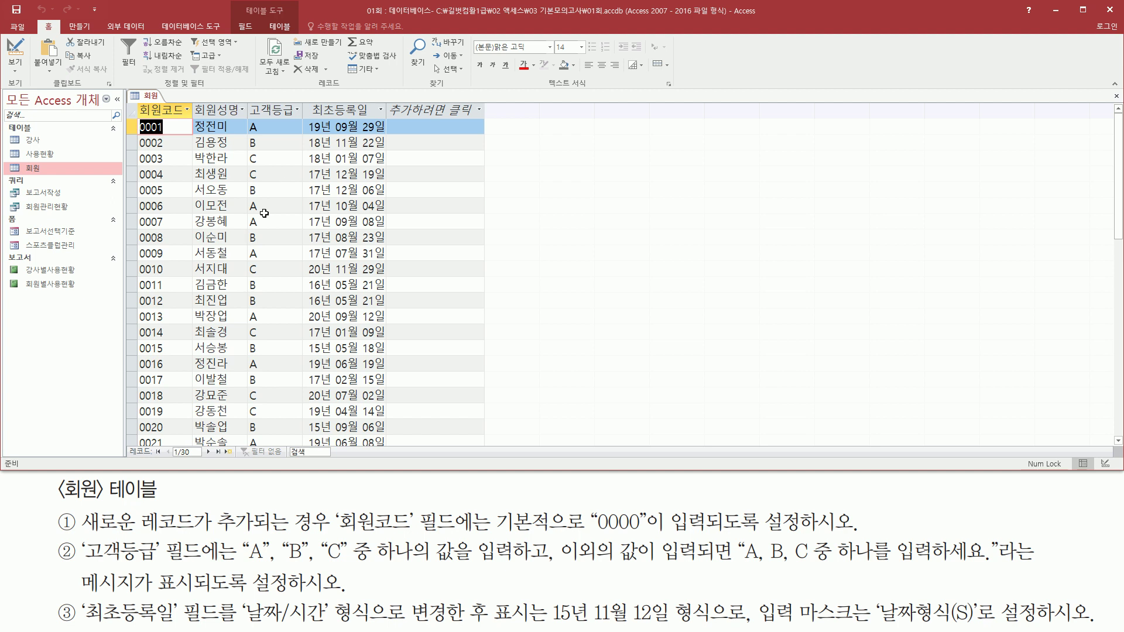
# Test the 고객등급 validation rule by entering D in the new record at the end of the 회원 table
pyautogui.scroll(-5, 264, 213)
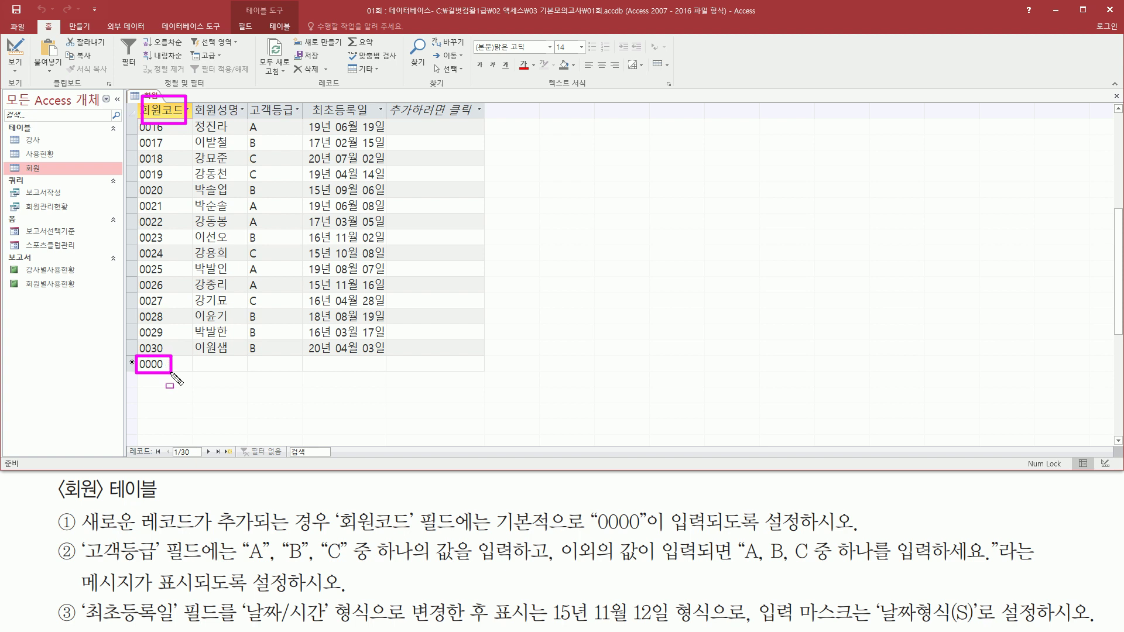
pyautogui.moveTo(495, 531); pyautogui.dragTo(643, 531)
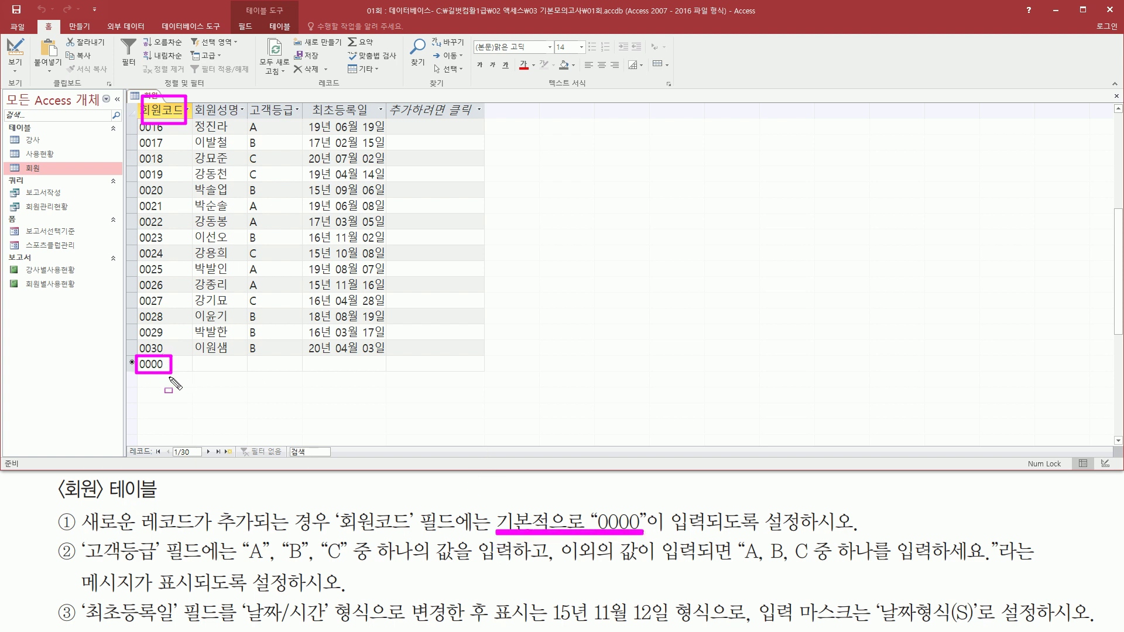
pyautogui.moveTo(78, 562); pyautogui.dragTo(370, 563)
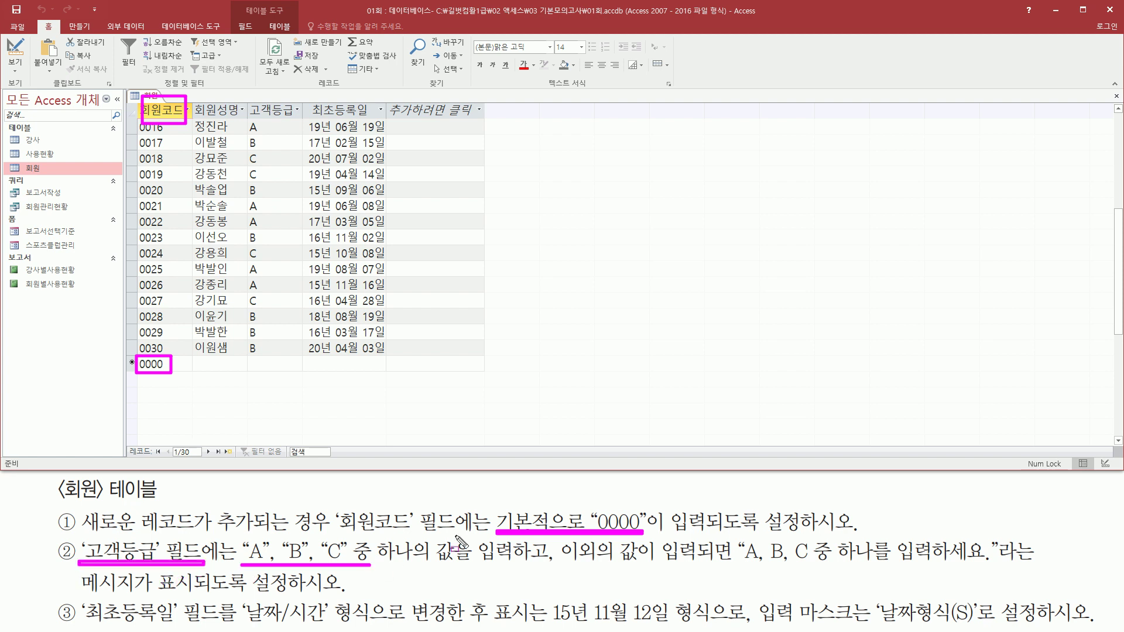
pyautogui.moveTo(245, 117); pyautogui.dragTo(259, 279)
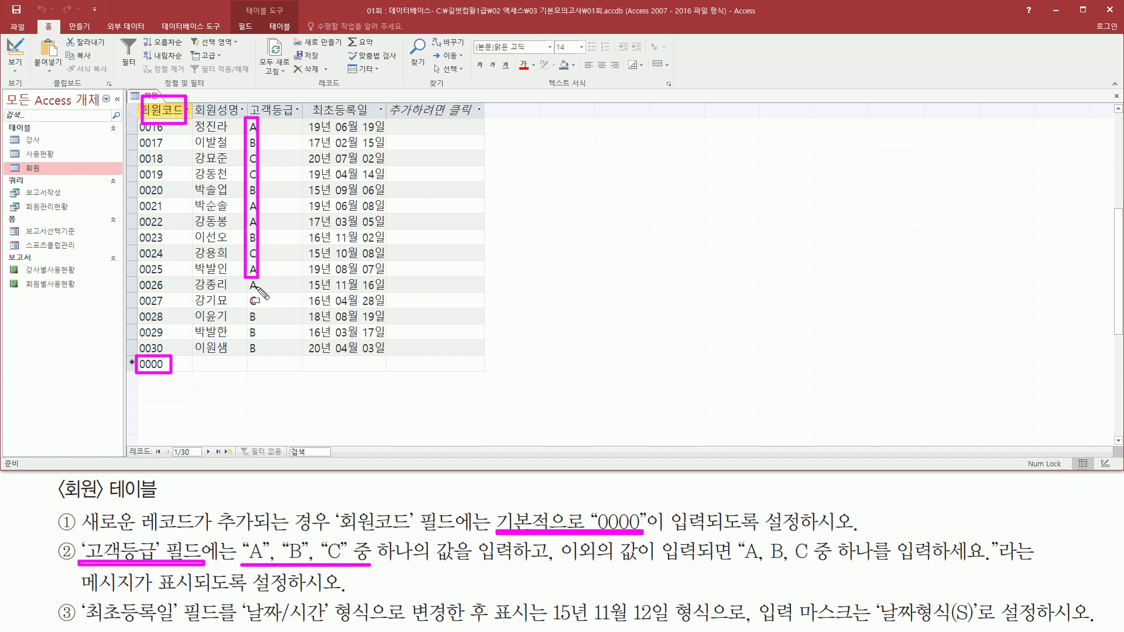
pyautogui.press('Escape')
pyautogui.click(264, 363)
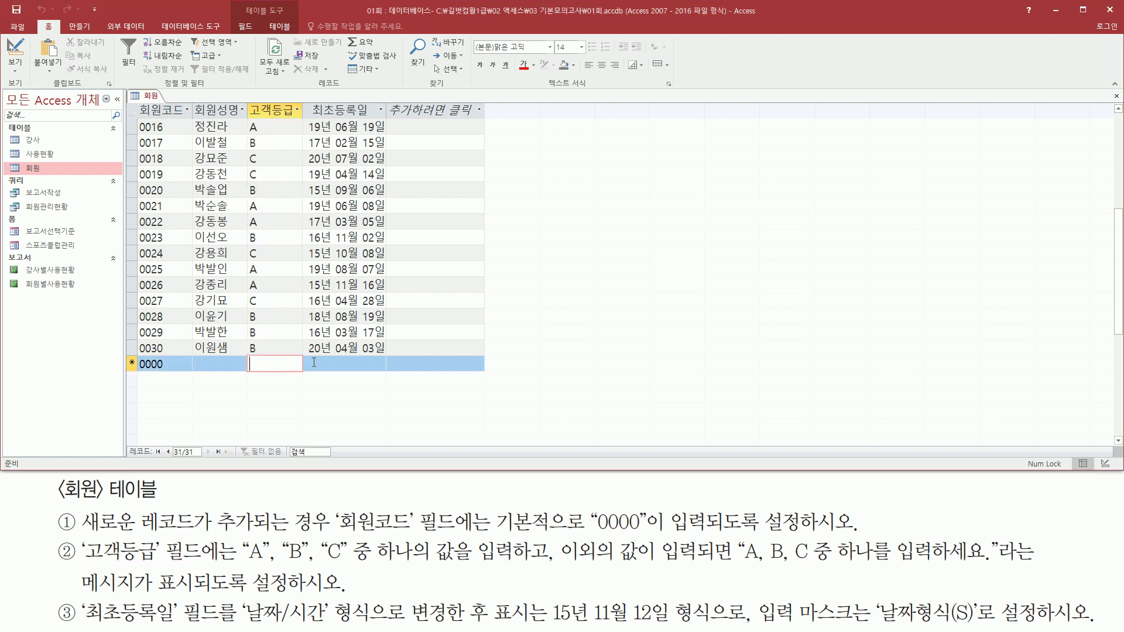
pyautogui.write('ㅁ')
pyautogui.press('BackSpace')
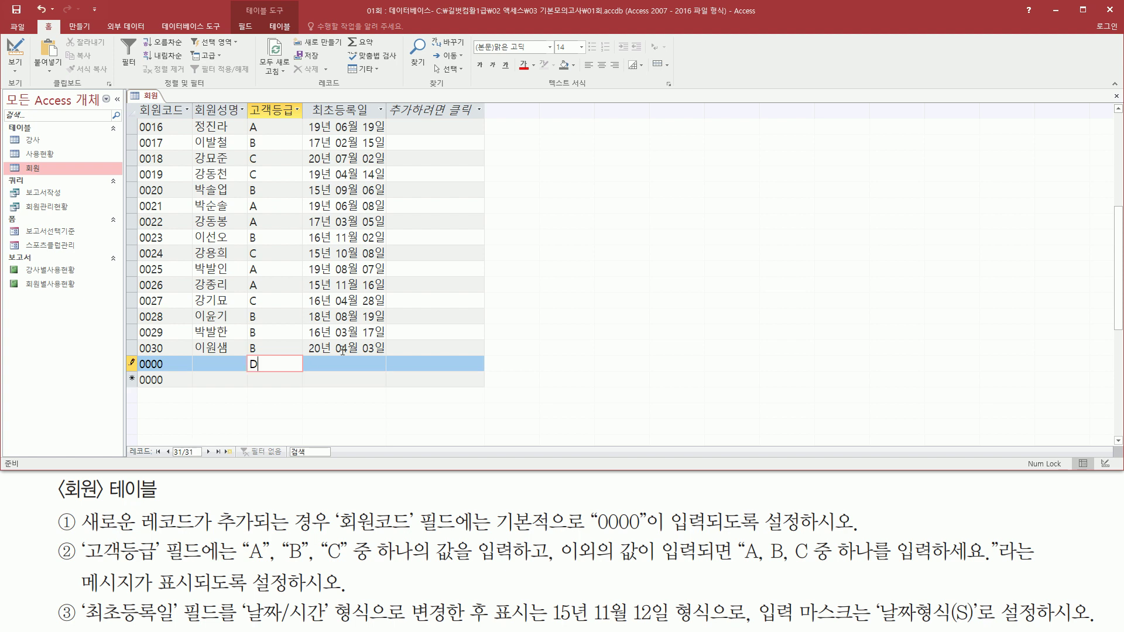
pyautogui.press('Return')
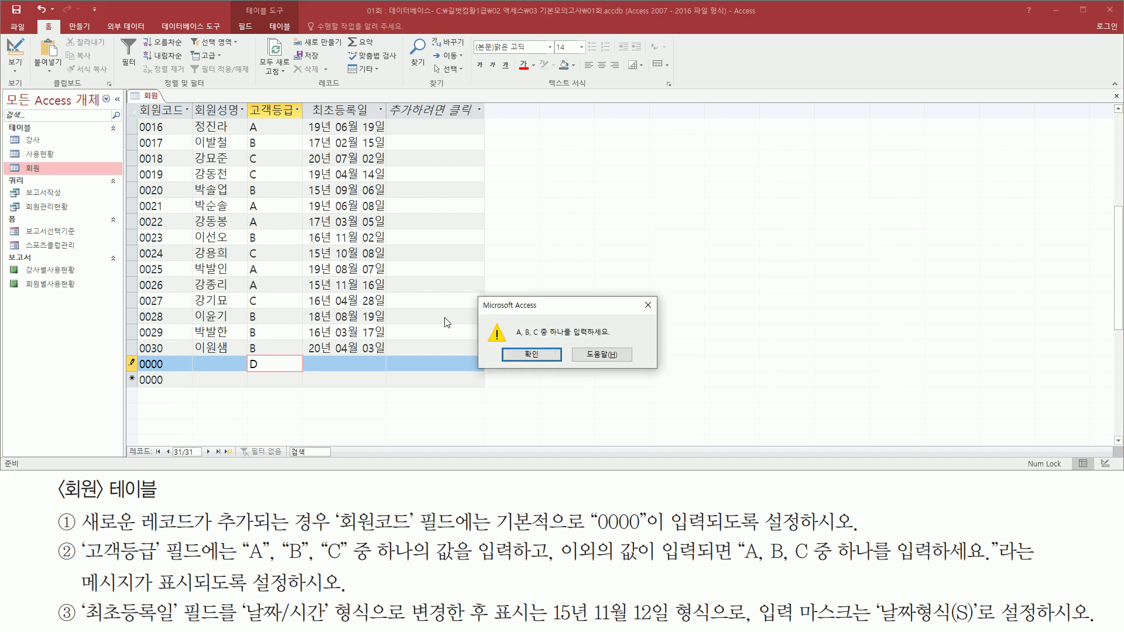
pyautogui.moveTo(514, 339); pyautogui.dragTo(617, 340)
pyautogui.moveTo(732, 567); pyautogui.dragTo(981, 566)
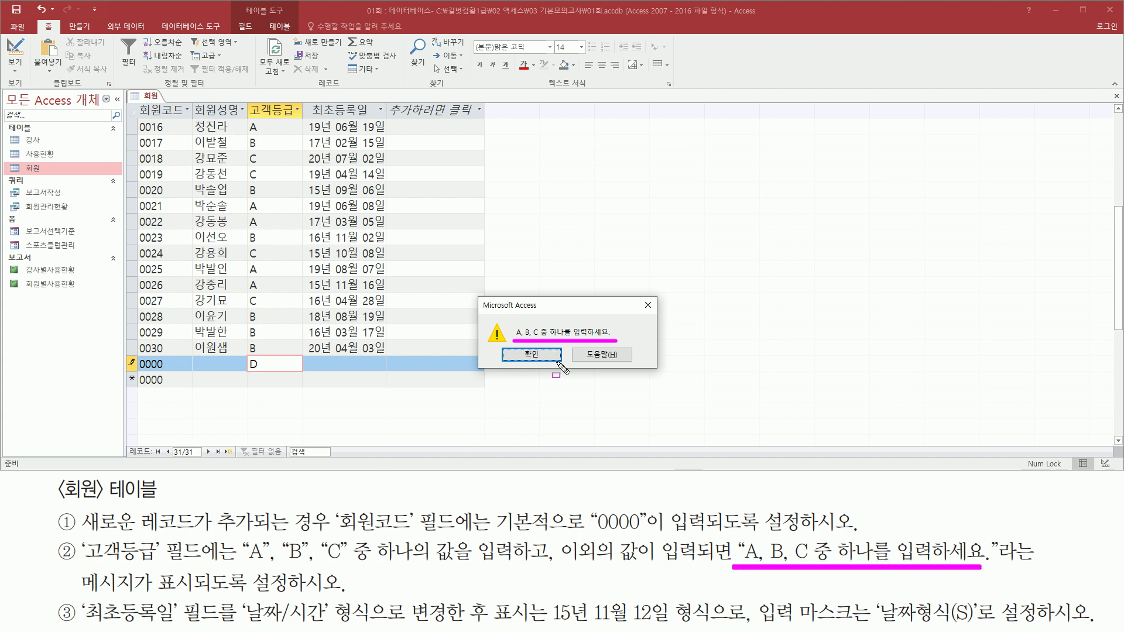
pyautogui.press('Escape')
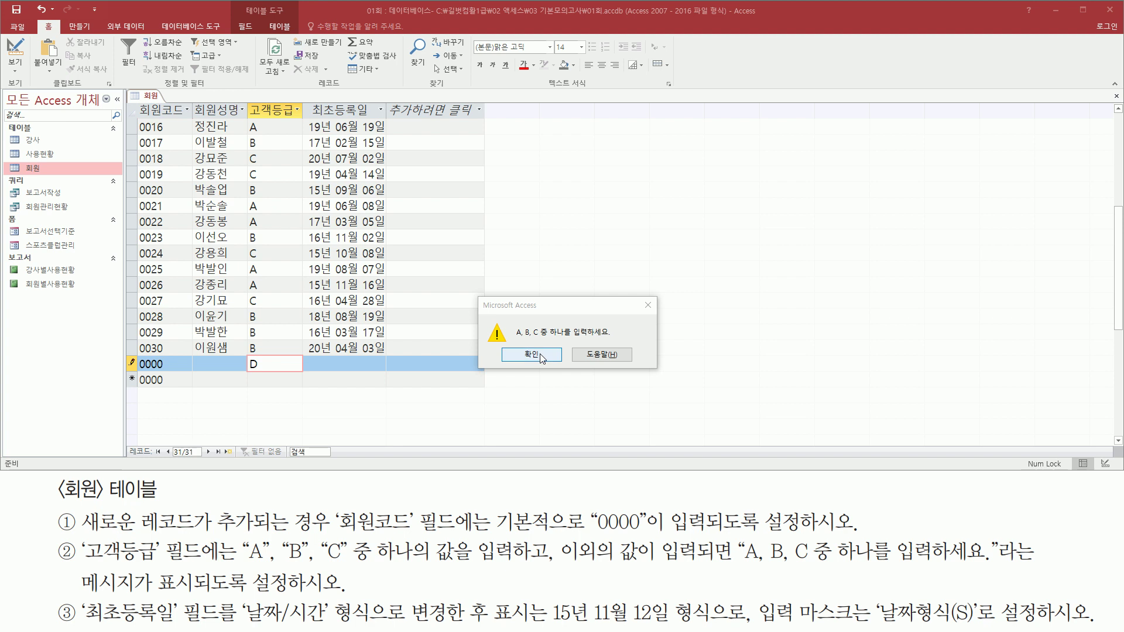
pyautogui.click(641, 311)
pyautogui.moveTo(75, 598)
pyautogui.mouseDown()
pyautogui.moveTo(97, 614)
pyautogui.moveTo(187, 627)
pyautogui.mouseUp()
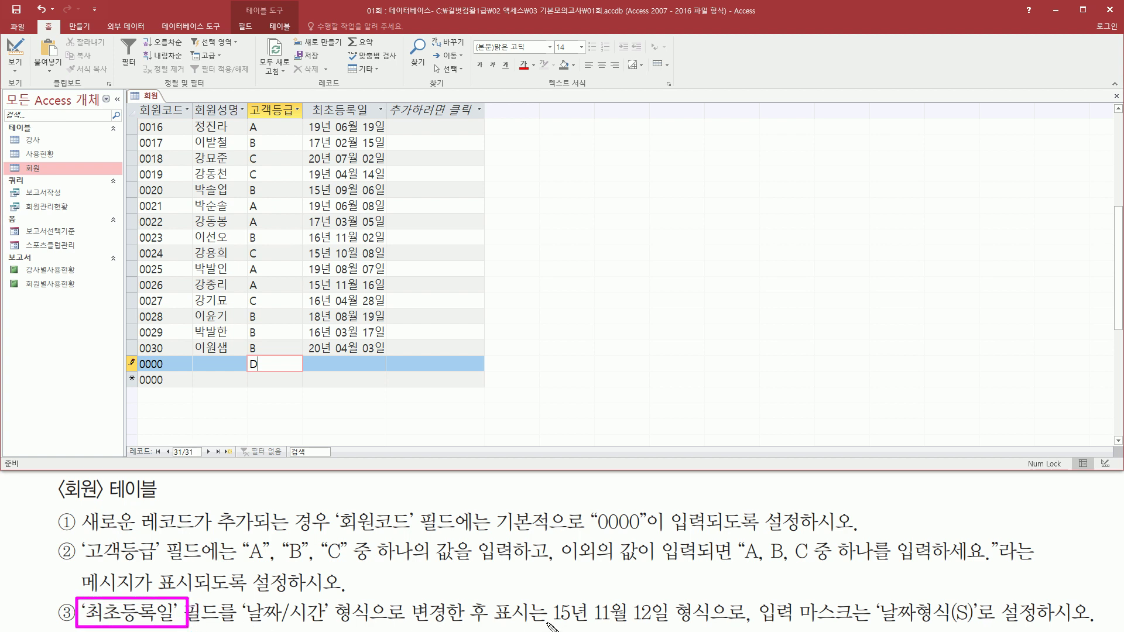
pyautogui.moveTo(546, 630); pyautogui.dragTo(714, 593)
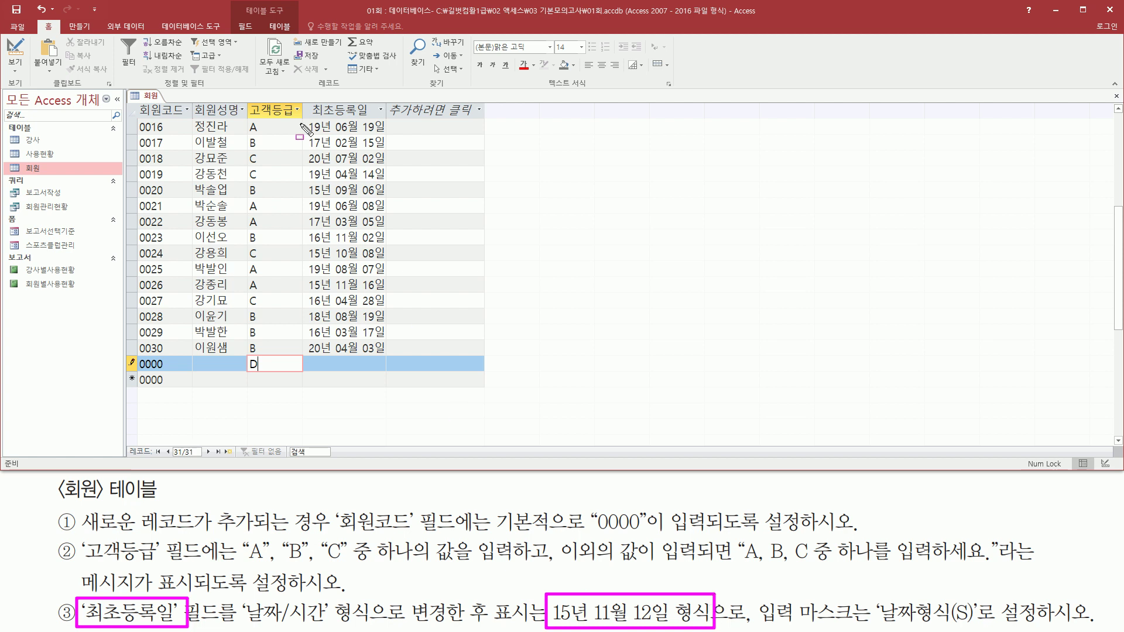
pyautogui.moveTo(305, 115); pyautogui.dragTo(389, 356)
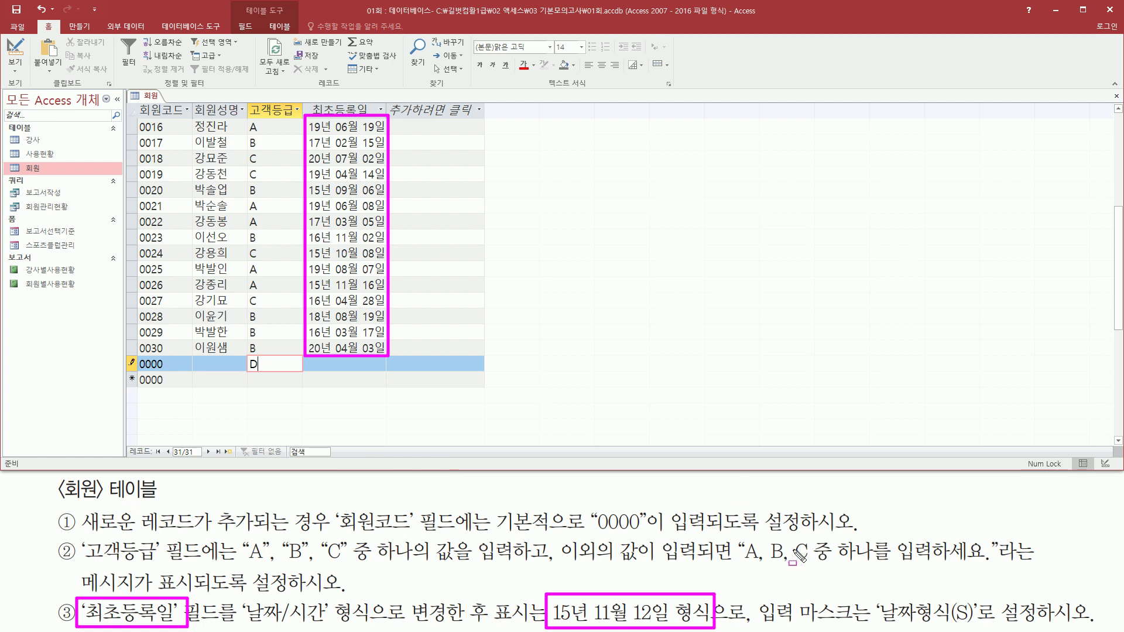
pyautogui.moveTo(876, 624); pyautogui.dragTo(921, 624)
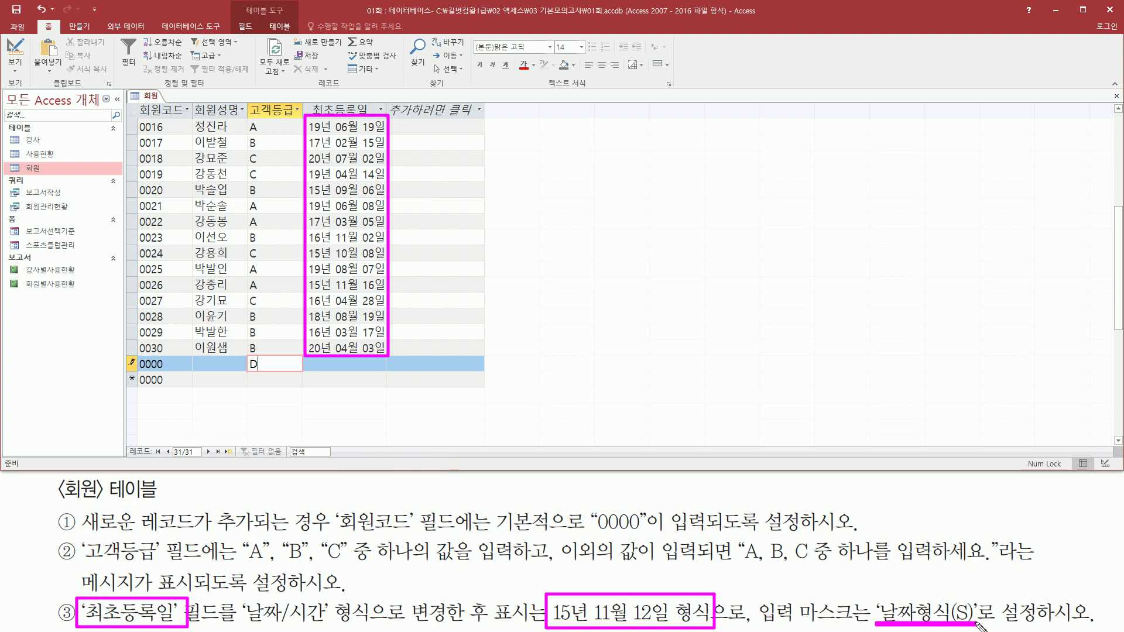
pyautogui.press('Escape')
# Clear the test grade from the new 회원 record and enter its 최초등록일 field to check the input mask
pyautogui.press('BackSpace')
pyautogui.click(319, 361)
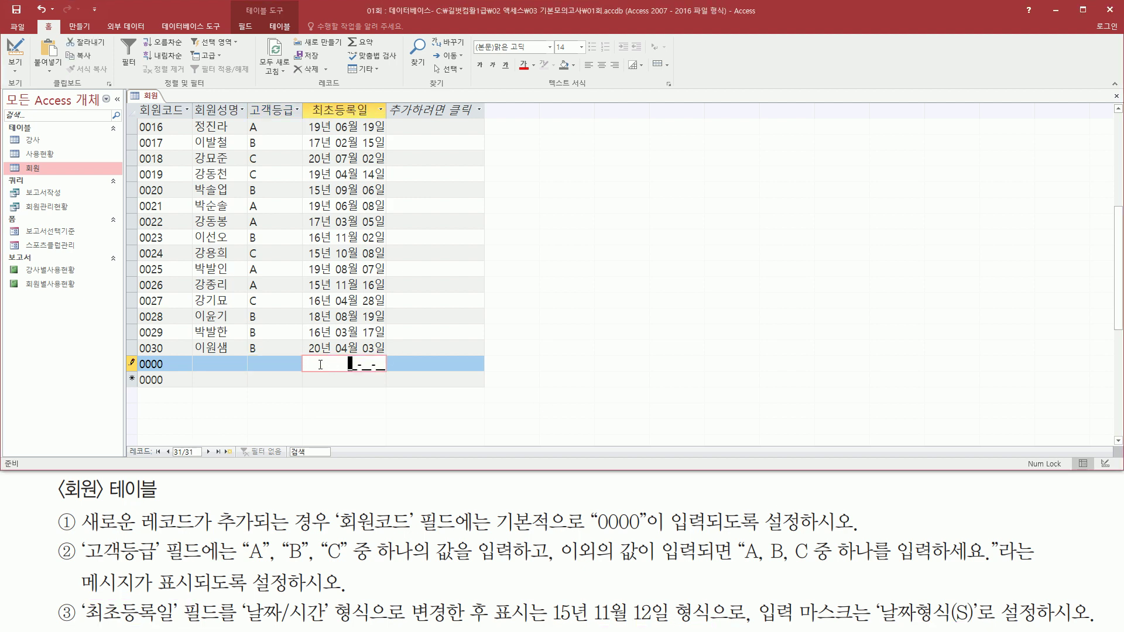
pyautogui.click(365, 365)
pyautogui.click(341, 366)
# Discard the unsaved new record at the end of the 회원 table
pyautogui.moveTo(133, 355)
pyautogui.mouseDown()
pyautogui.moveTo(426, 386)
pyautogui.moveTo(415, 371)
pyautogui.mouseUp()
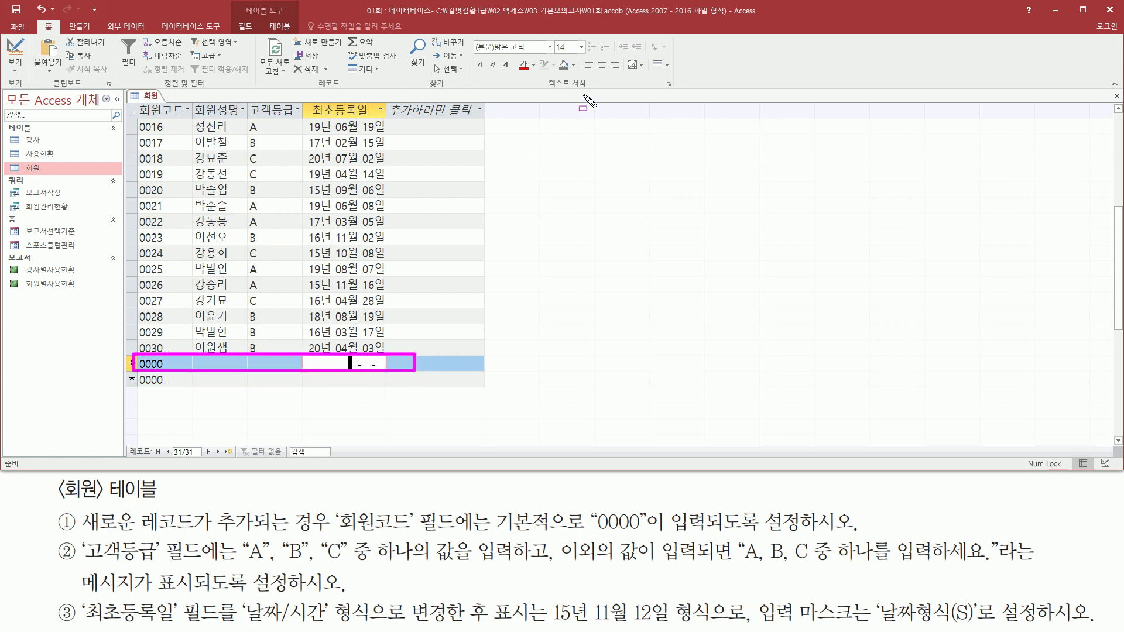
pyautogui.press('Escape')
pyautogui.press('Escape')
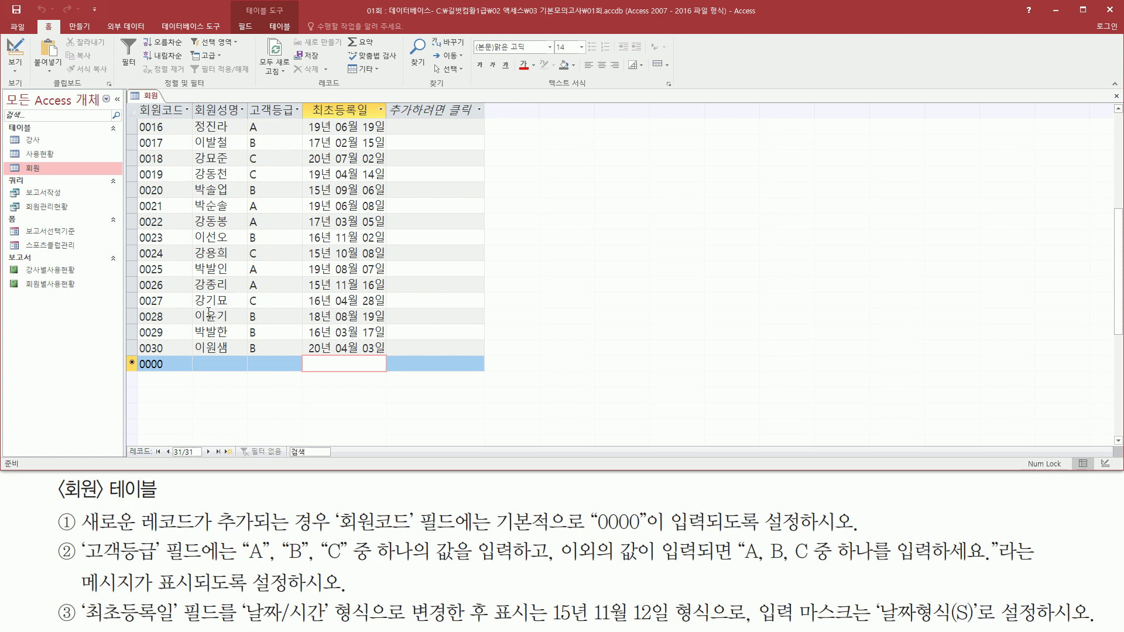
pyautogui.click(230, 253)
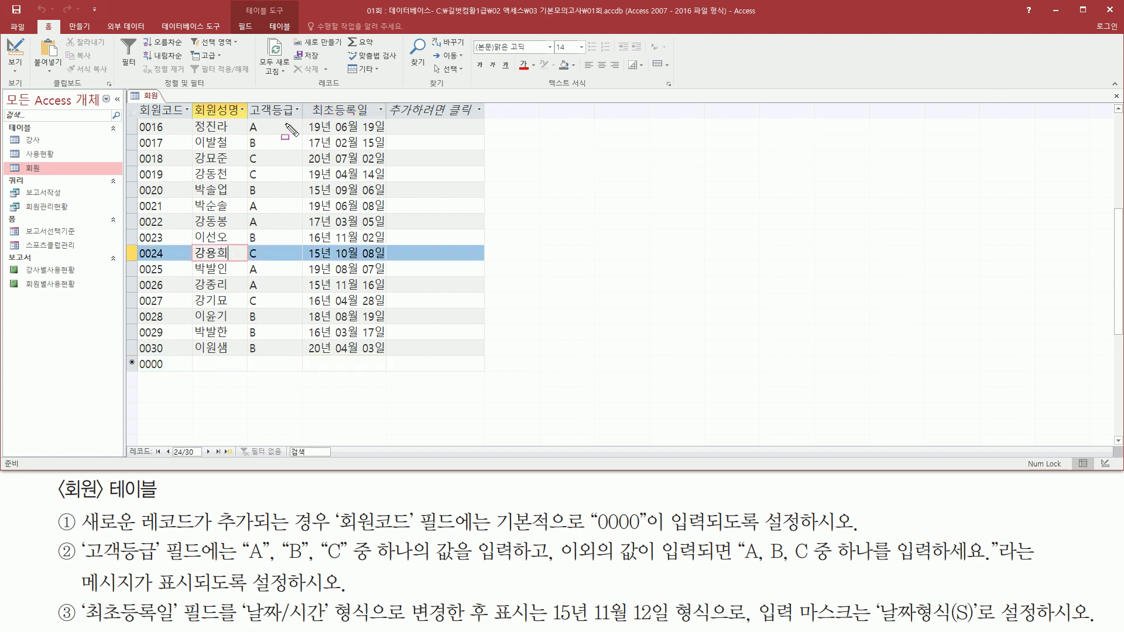
# Close the 회원 table and save its layout changes
pyautogui.rightClick(154, 98)
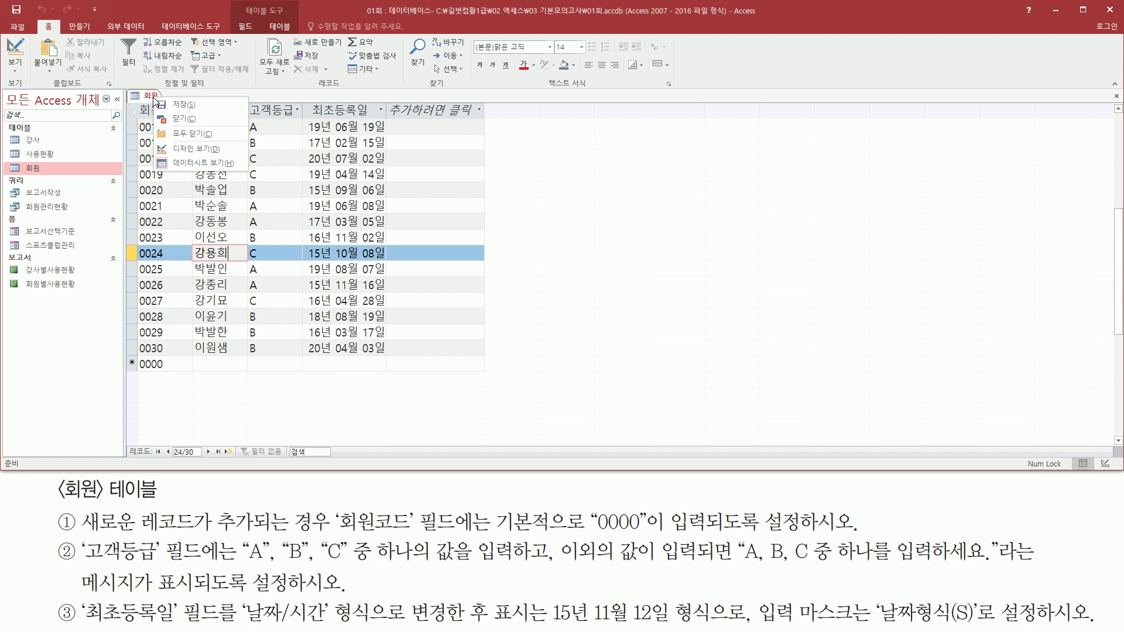
pyautogui.click(189, 119)
pyautogui.moveTo(596, 343); pyautogui.dragTo(675, 343)
pyautogui.moveTo(469, 344)
pyautogui.mouseDown()
pyautogui.moveTo(477, 366)
pyautogui.moveTo(527, 367)
pyautogui.mouseUp()
pyautogui.press('Escape')
pyautogui.click(501, 355)
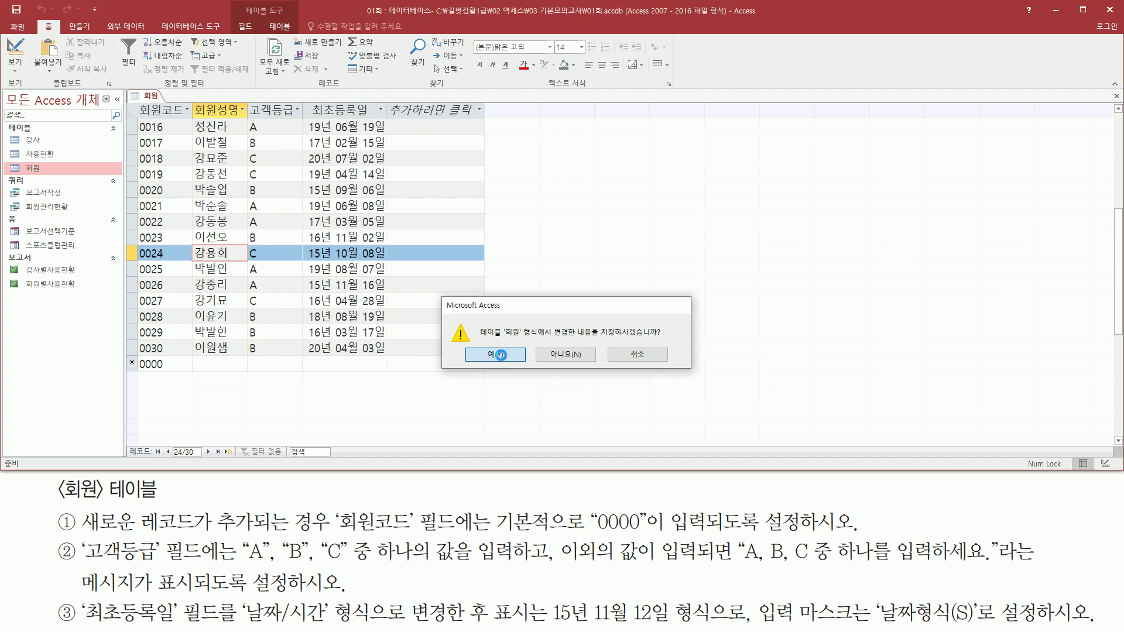
# Open the 강사 table in datasheet view
pyautogui.click(166, 509)
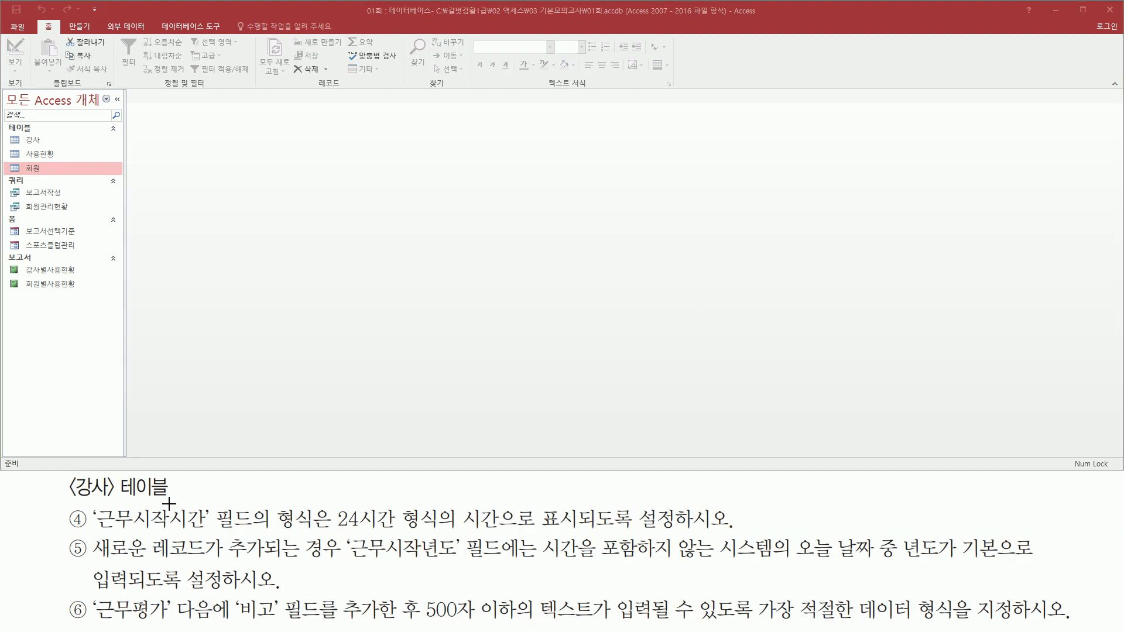
pyautogui.moveTo(66, 502)
pyautogui.mouseDown()
pyautogui.moveTo(188, 502)
pyautogui.moveTo(186, 474)
pyautogui.mouseUp()
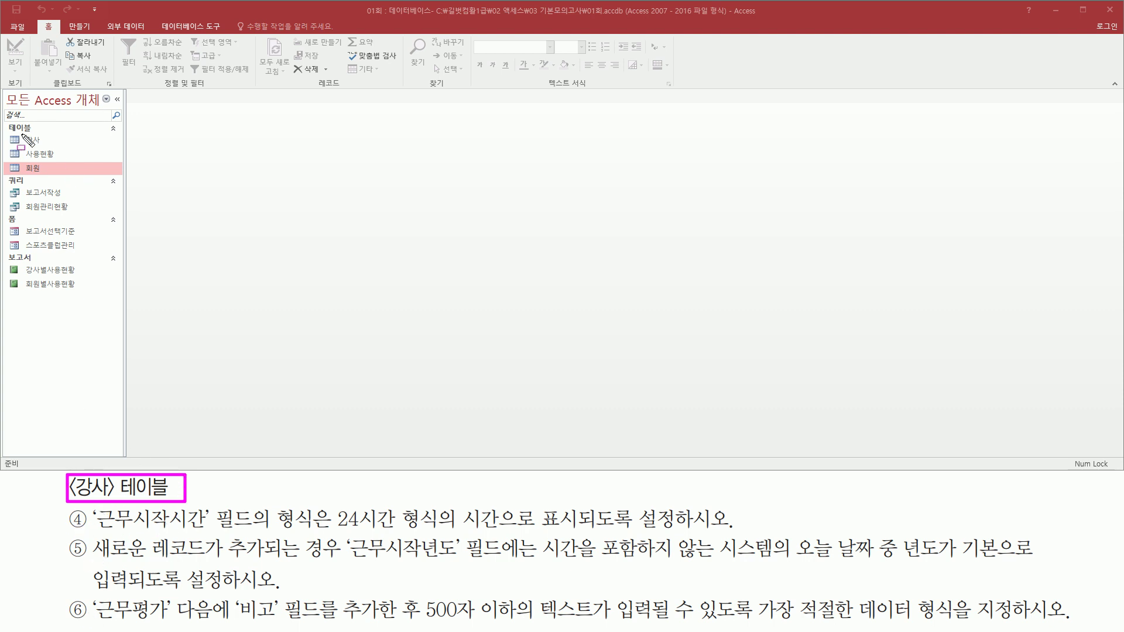
pyautogui.moveTo(3, 132)
pyautogui.mouseDown()
pyautogui.moveTo(41, 151)
pyautogui.moveTo(66, 149)
pyautogui.mouseUp()
pyautogui.press('Escape')
pyautogui.doubleClick(51, 139)
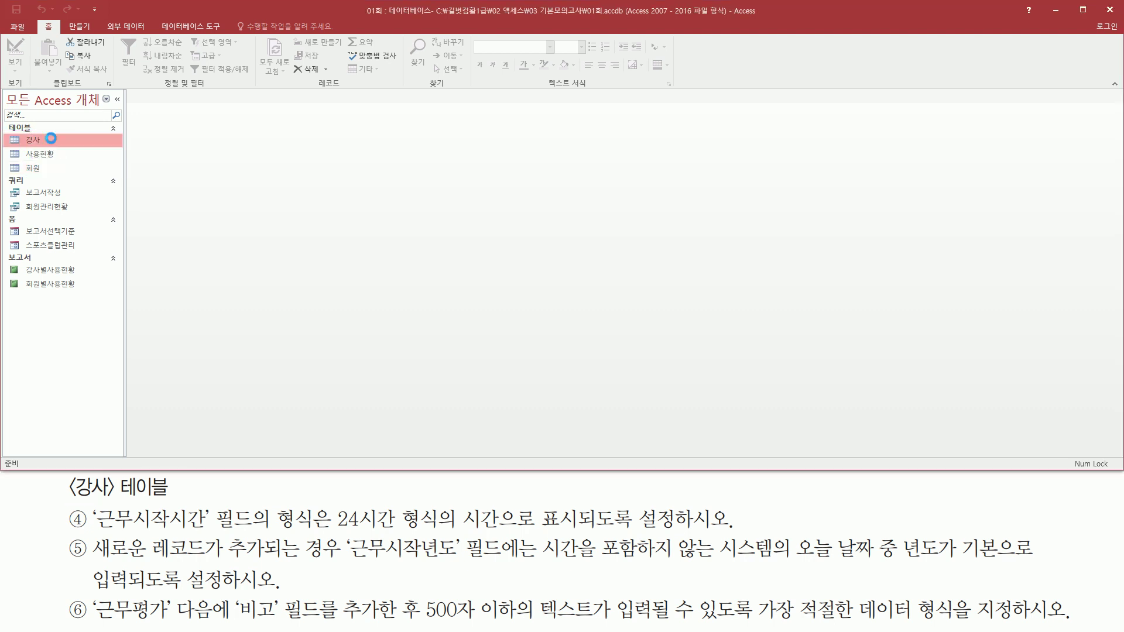
pyautogui.hotkey('ctrl', '2')
# Fit the width of the 근무시작시간 column in the 강사 table to its contents
pyautogui.moveTo(133, 100)
pyautogui.mouseDown()
pyautogui.moveTo(200, 116)
pyautogui.moveTo(374, 120)
pyautogui.moveTo(590, 199)
pyautogui.moveTo(590, 316)
pyautogui.mouseUp()
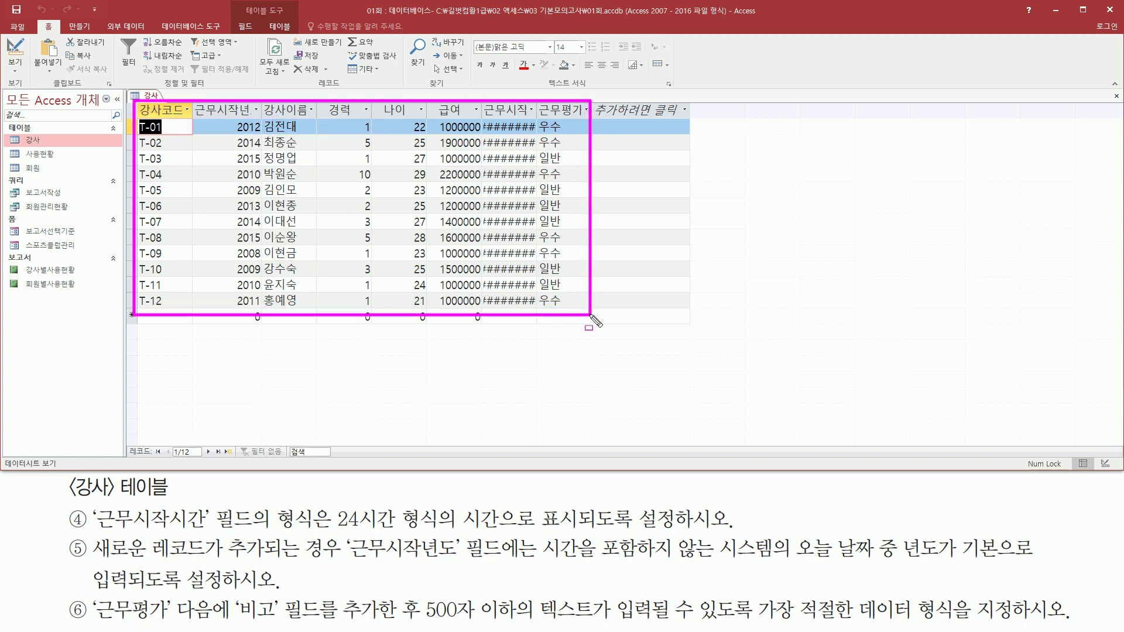
pyautogui.moveTo(489, 118)
pyautogui.mouseDown()
pyautogui.moveTo(524, 120)
pyautogui.moveTo(531, 300)
pyautogui.mouseUp()
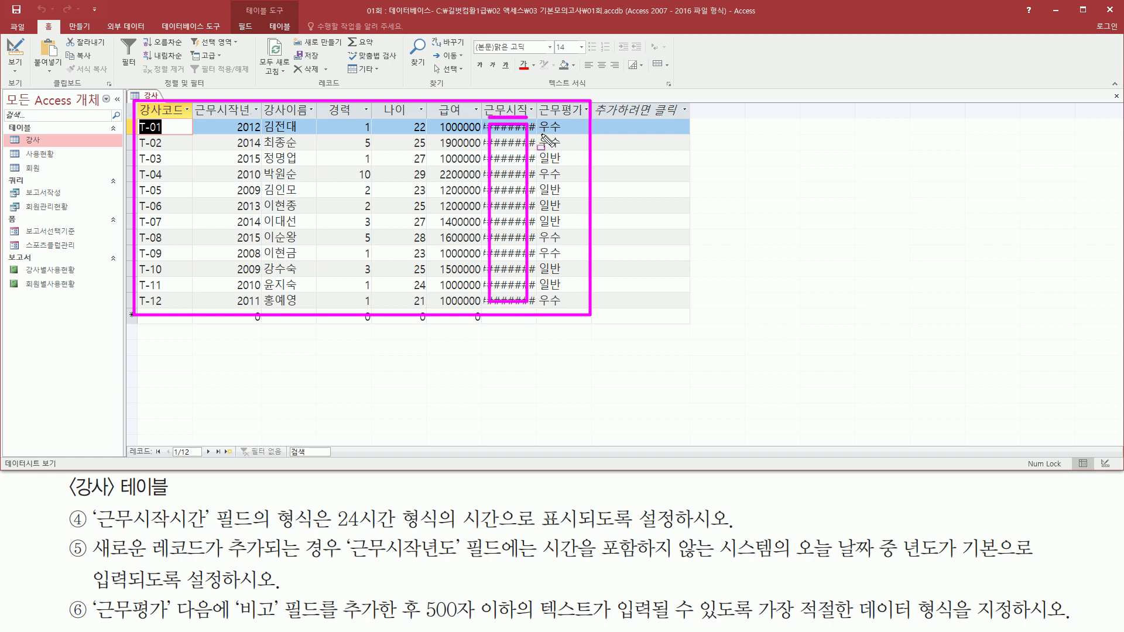
pyautogui.press('Escape')
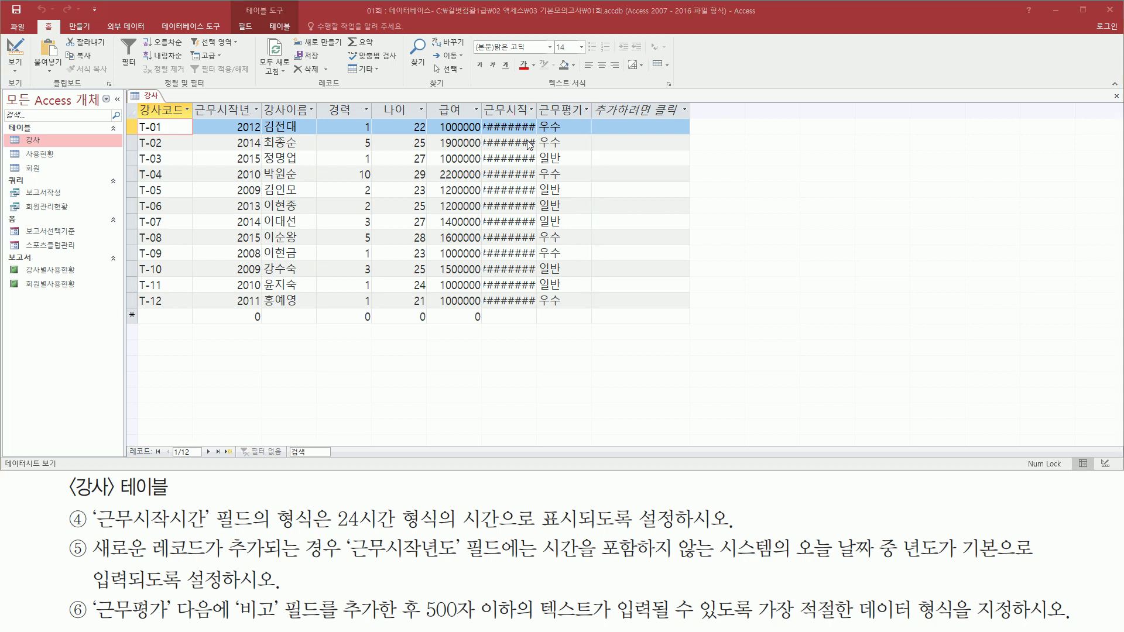
pyautogui.moveTo(536, 101); pyautogui.dragTo(536, 124)
pyautogui.press('Escape')
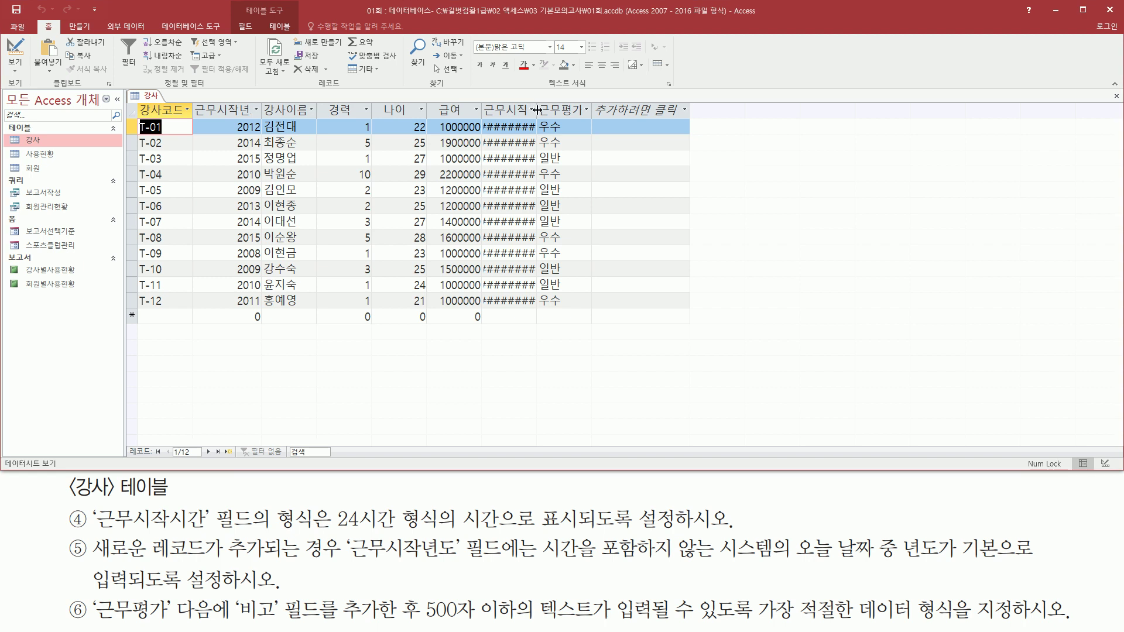
pyautogui.doubleClick(536, 110)
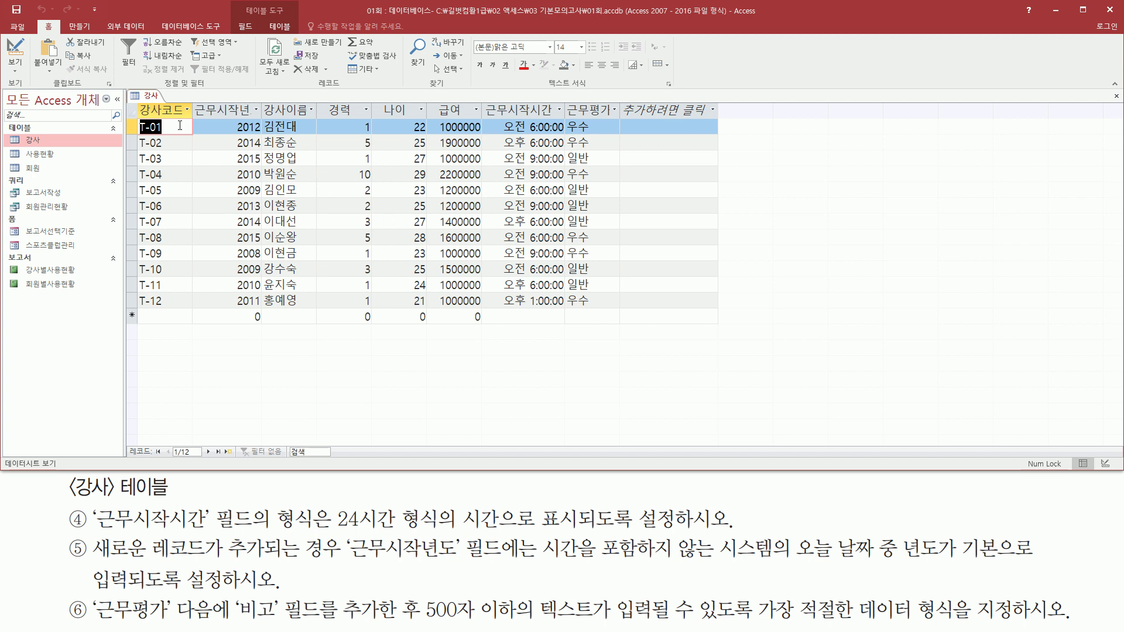
# Switch the 강사 table to design view
pyautogui.click(149, 100)
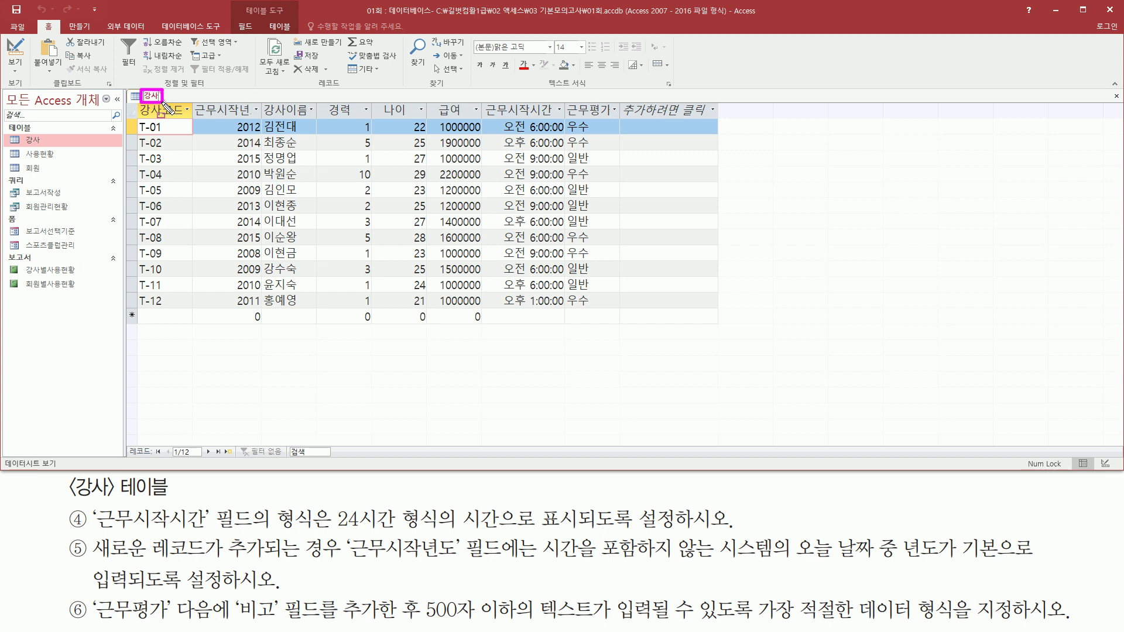
pyautogui.rightClick(155, 98)
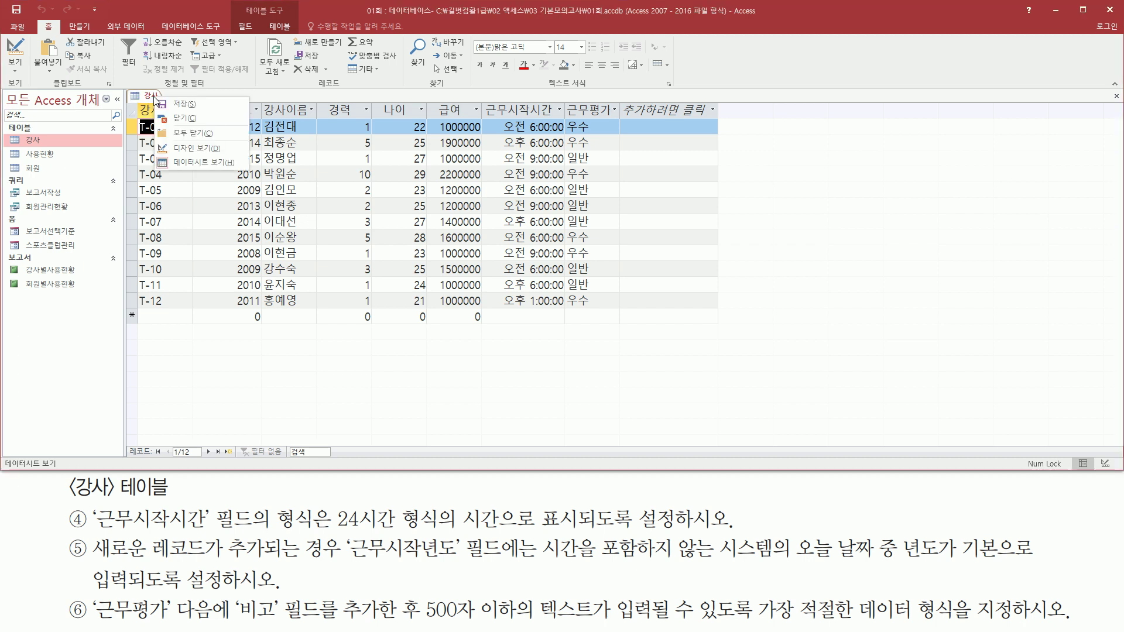
pyautogui.click(183, 150)
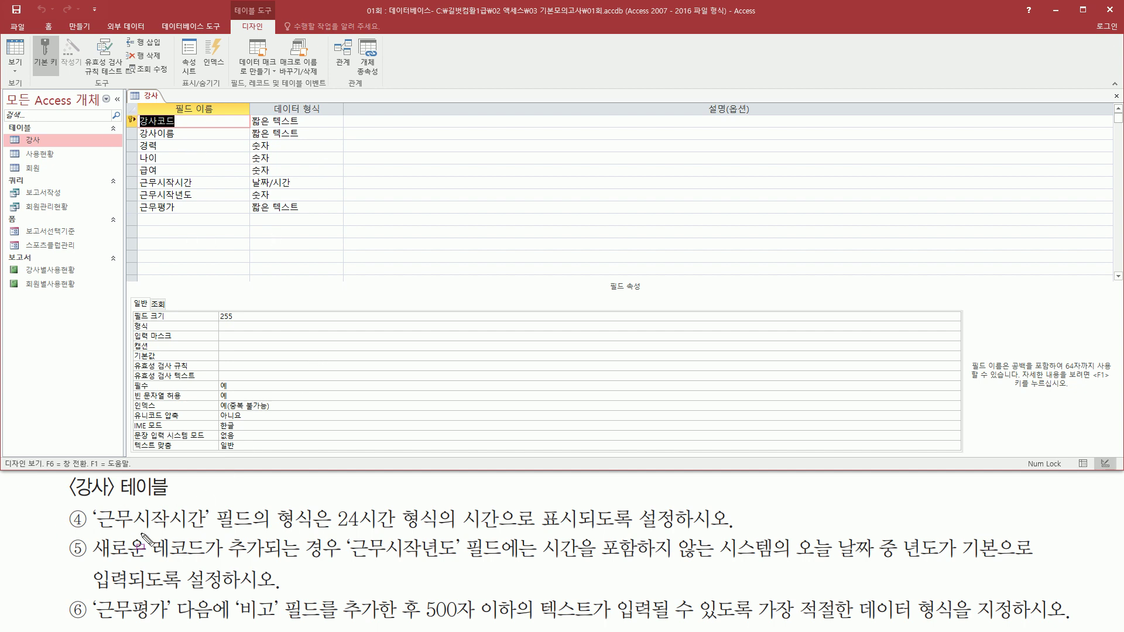
# Set the format property of the 근무시작시간 field to 간단한 시간
pyautogui.moveTo(96, 534); pyautogui.dragTo(208, 505)
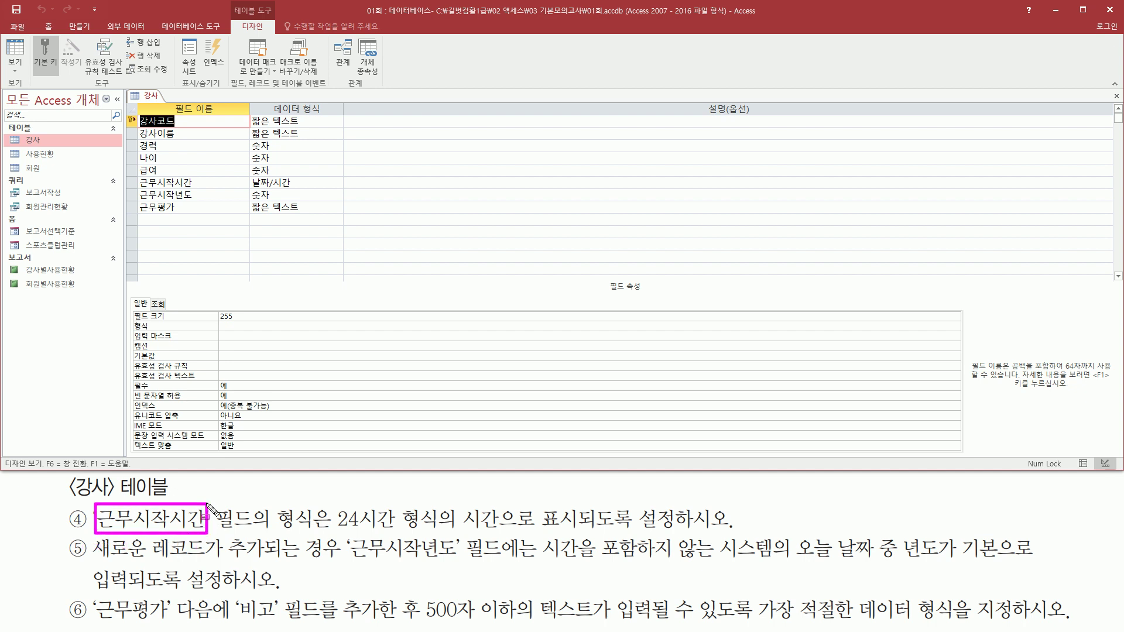
pyautogui.moveTo(139, 188)
pyautogui.mouseDown()
pyautogui.moveTo(142, 176)
pyautogui.moveTo(206, 190)
pyautogui.mouseUp()
pyautogui.press('Escape')
pyautogui.click(202, 184)
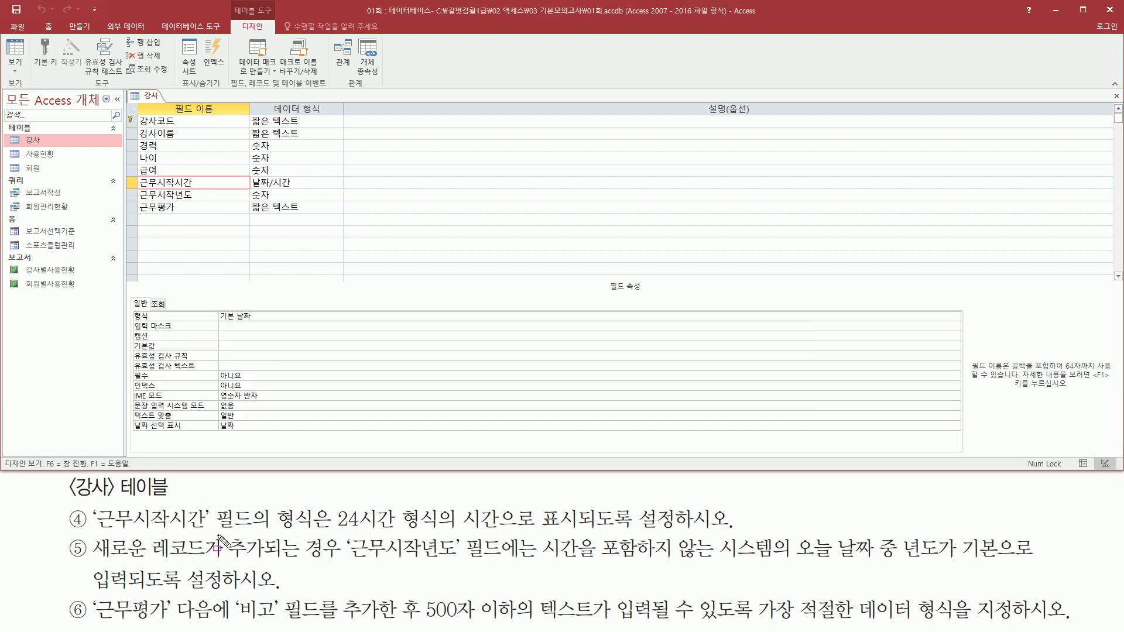
pyautogui.moveTo(275, 530)
pyautogui.mouseDown()
pyautogui.moveTo(343, 518)
pyautogui.moveTo(443, 535)
pyautogui.moveTo(687, 534)
pyautogui.mouseUp()
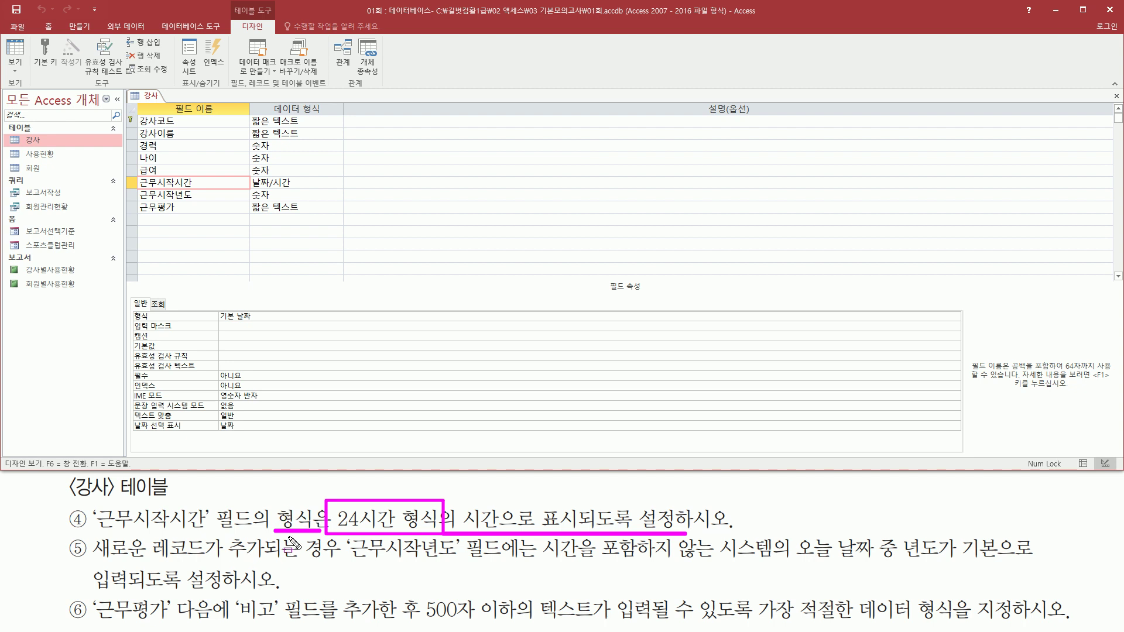
pyautogui.moveTo(273, 497); pyautogui.dragTo(316, 531)
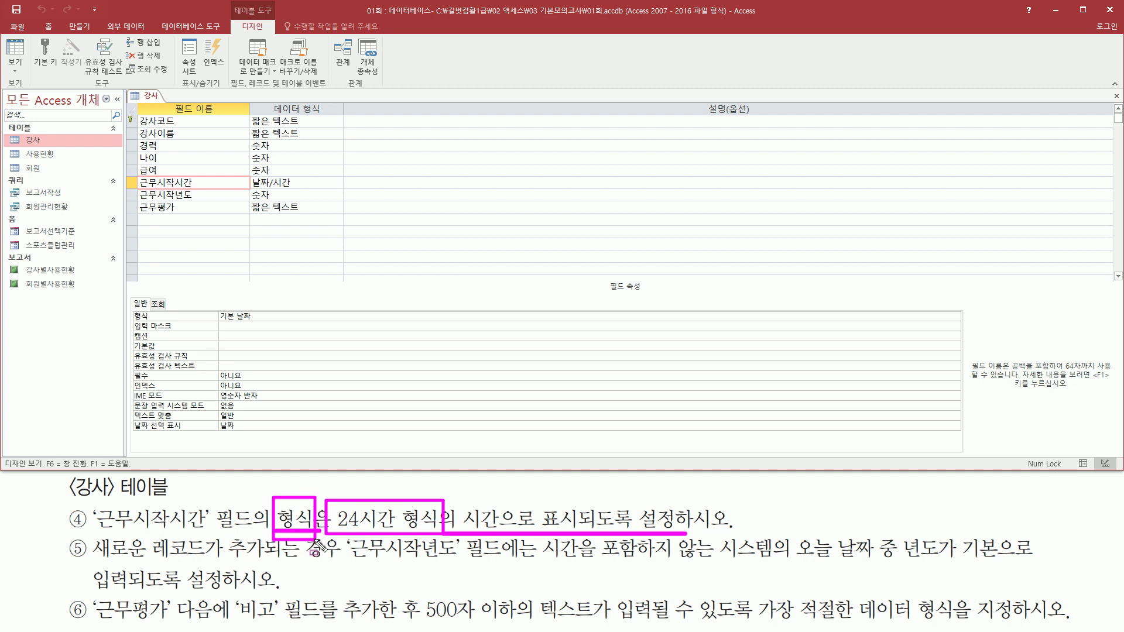
pyautogui.moveTo(137, 192)
pyautogui.mouseDown()
pyautogui.moveTo(230, 191)
pyautogui.moveTo(215, 175)
pyautogui.mouseUp()
pyautogui.moveTo(129, 311)
pyautogui.mouseDown()
pyautogui.moveTo(151, 316)
pyautogui.moveTo(129, 320)
pyautogui.mouseUp()
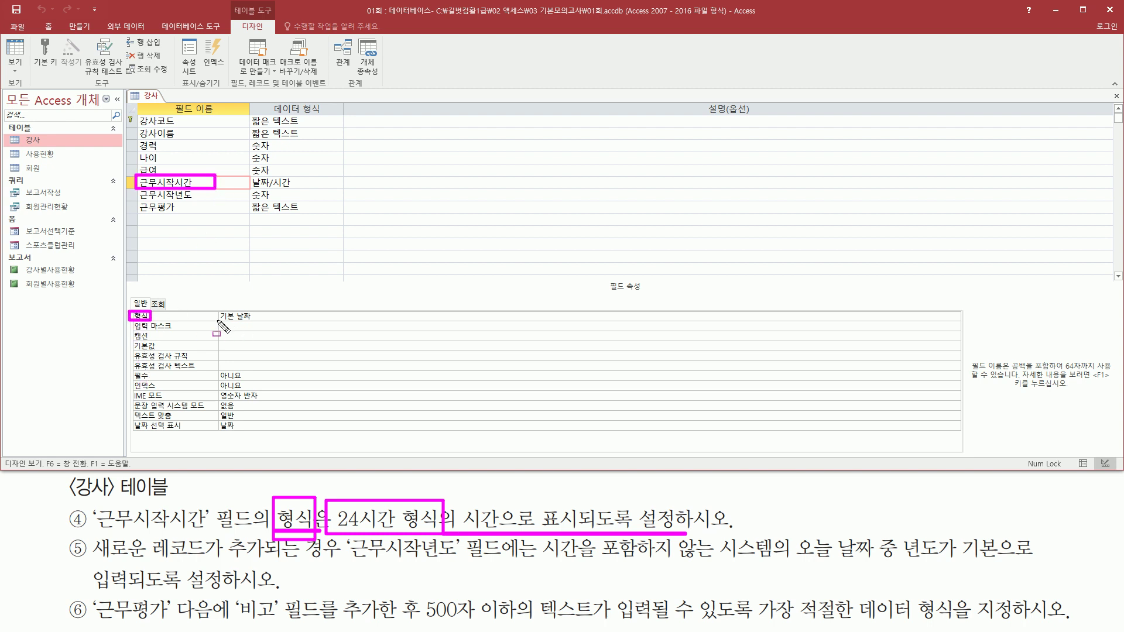
pyautogui.moveTo(219, 320); pyautogui.dragTo(256, 321)
pyautogui.click(351, 316)
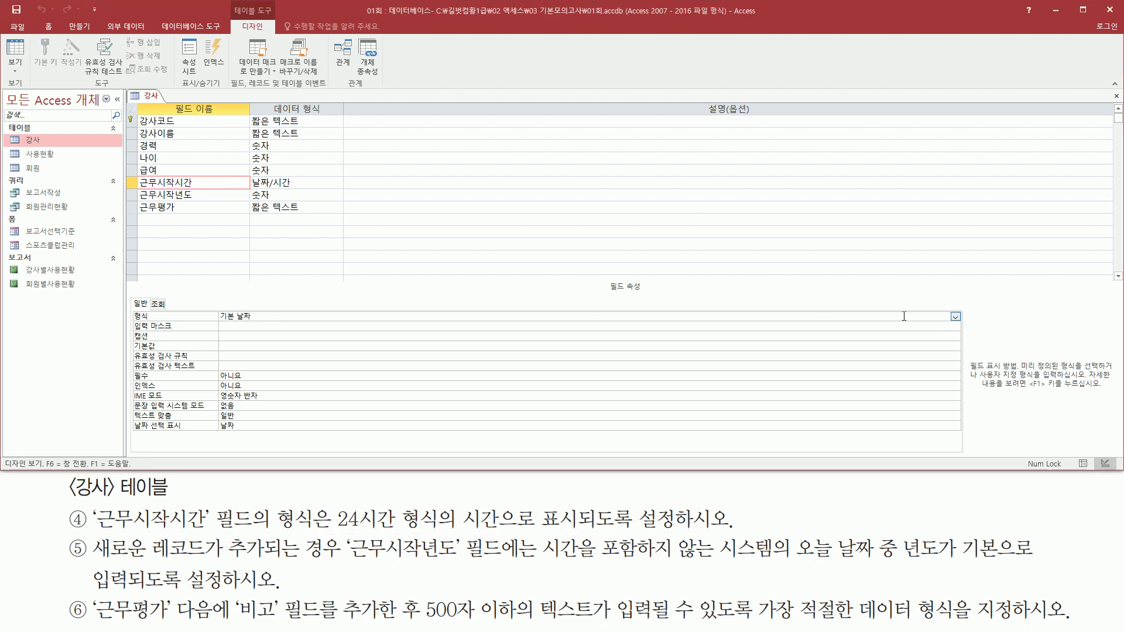
pyautogui.moveTo(948, 310); pyautogui.dragTo(963, 324)
pyautogui.press('Escape')
pyautogui.click(955, 317)
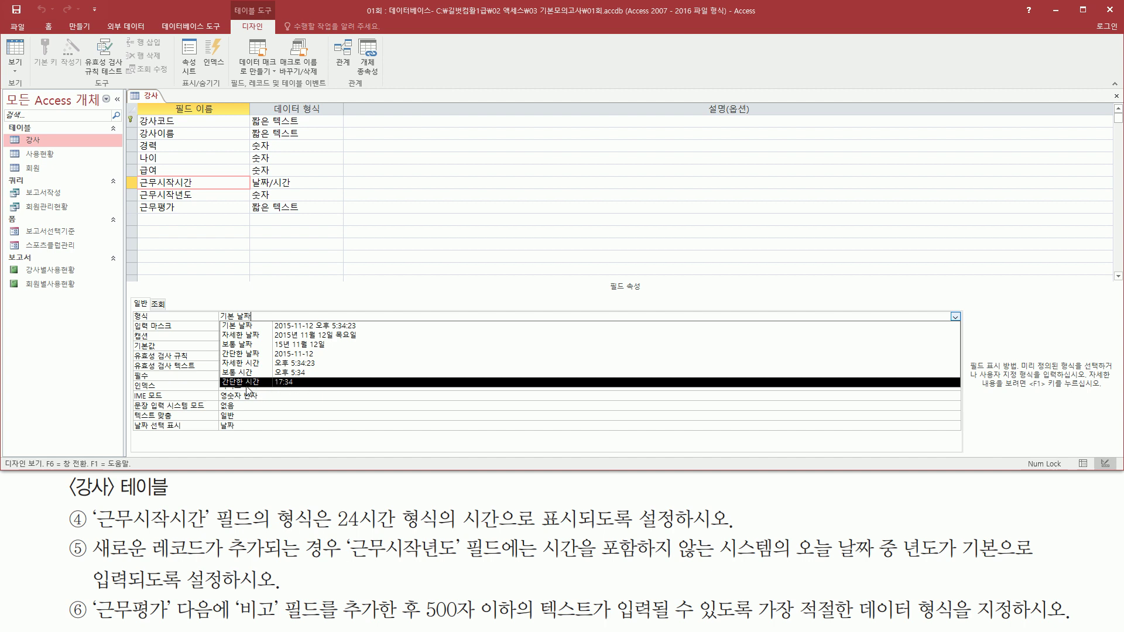
pyautogui.click(293, 384)
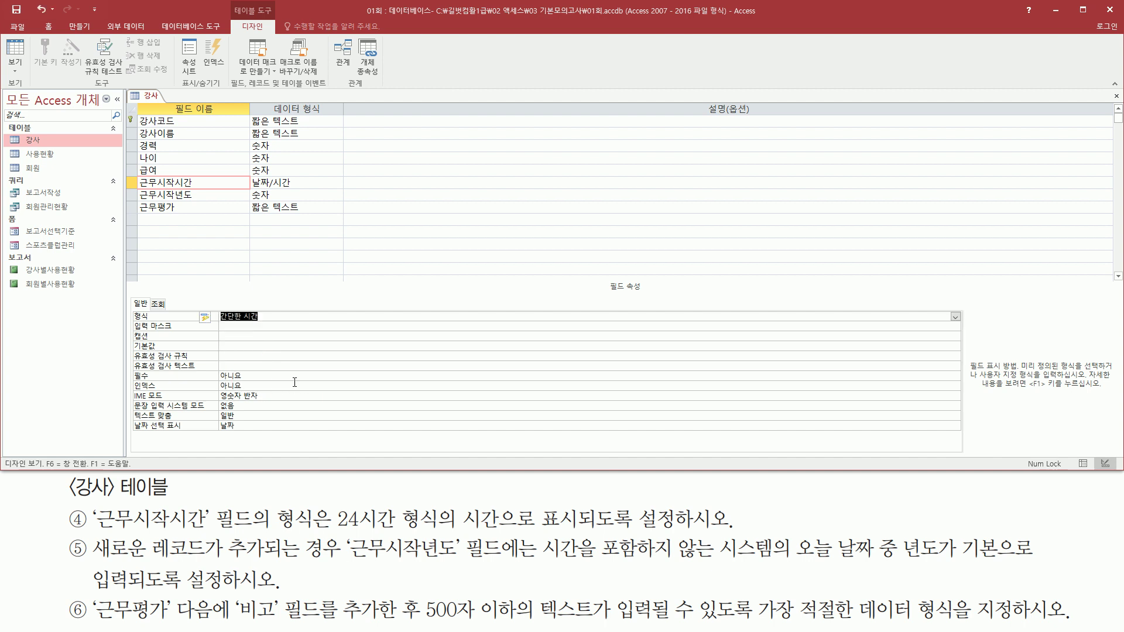
pyautogui.moveTo(331, 529); pyautogui.dragTo(449, 530)
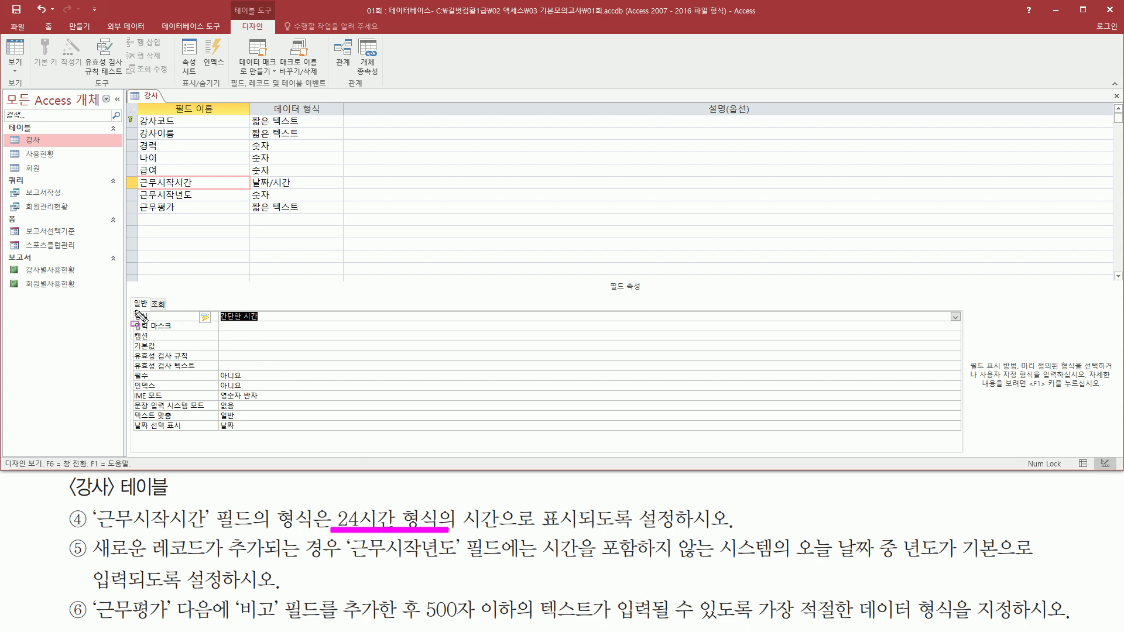
pyautogui.moveTo(129, 308); pyautogui.dragTo(272, 324)
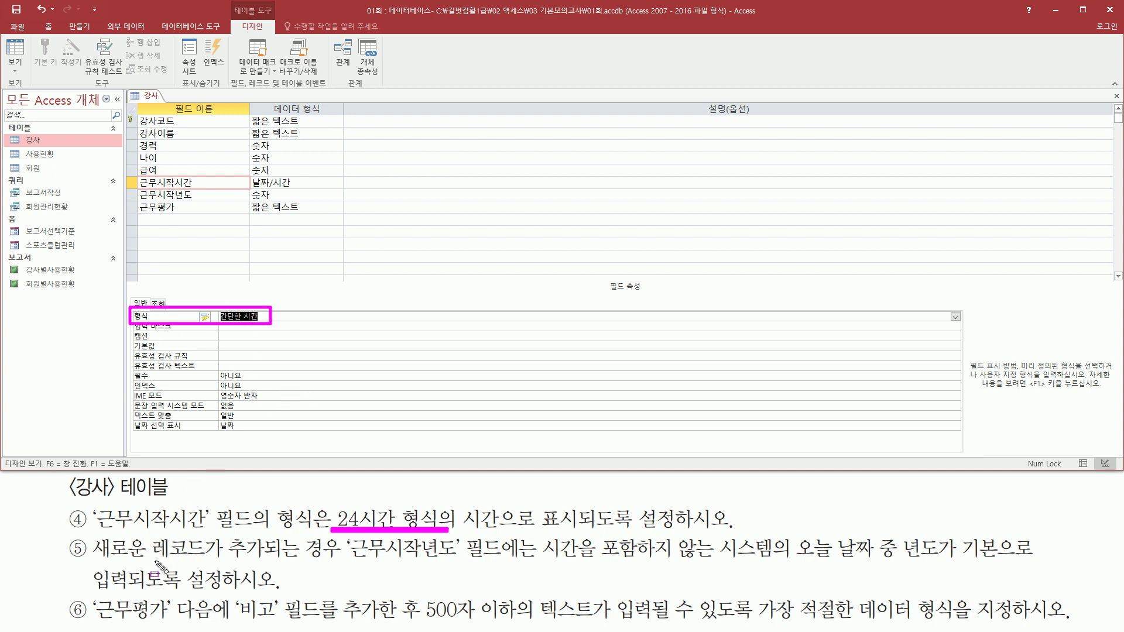
pyautogui.press('Escape')
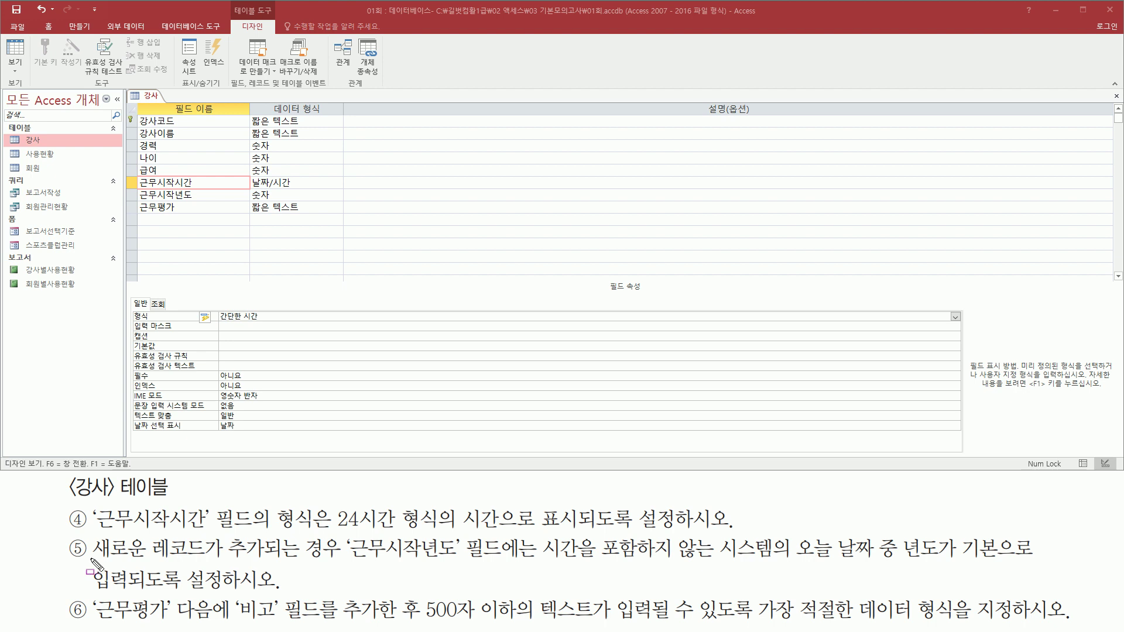
pyautogui.moveTo(89, 559); pyautogui.dragTo(507, 566)
pyautogui.moveTo(141, 200); pyautogui.dragTo(206, 189)
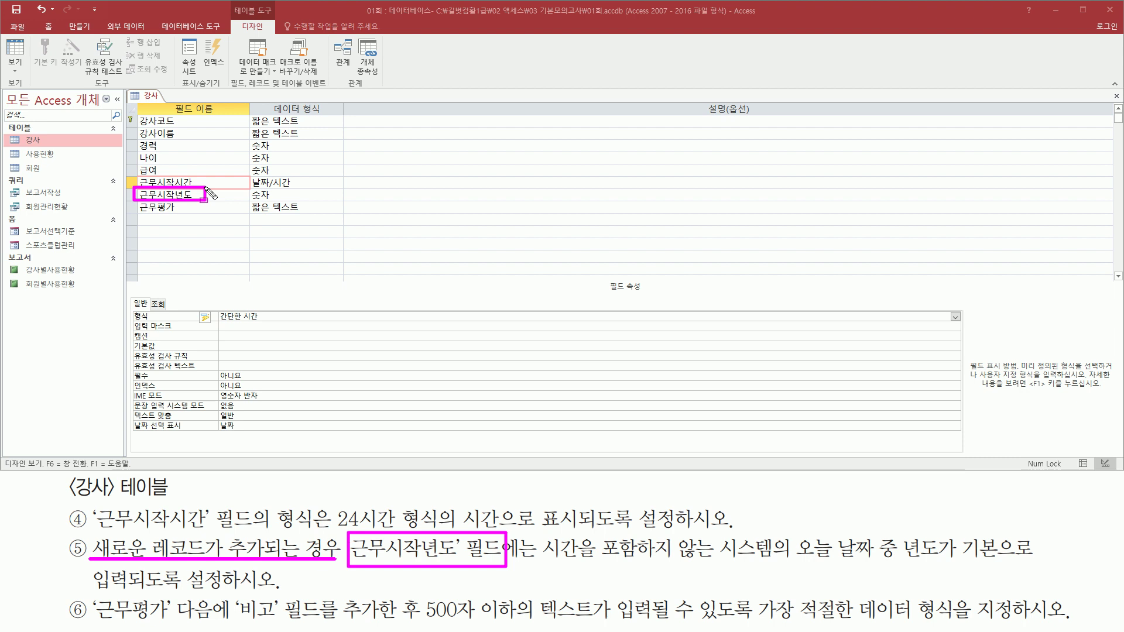
# Select the 근무시작년도 field in the design of the 강사 table
pyautogui.click(202, 194)
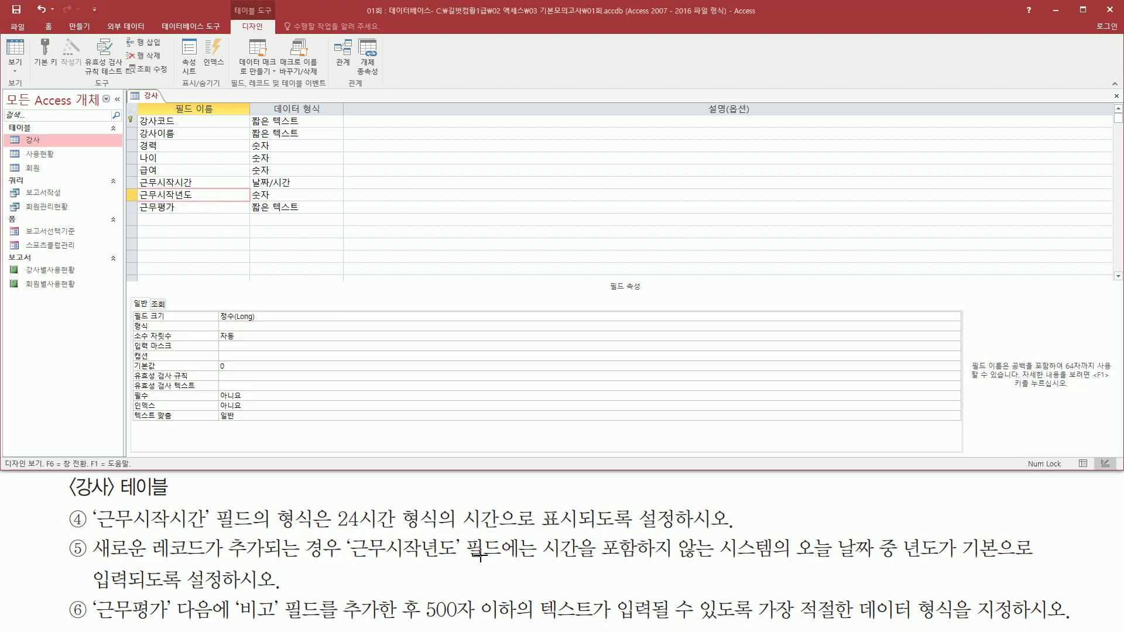
pyautogui.moveTo(537, 561); pyautogui.dragTo(716, 562)
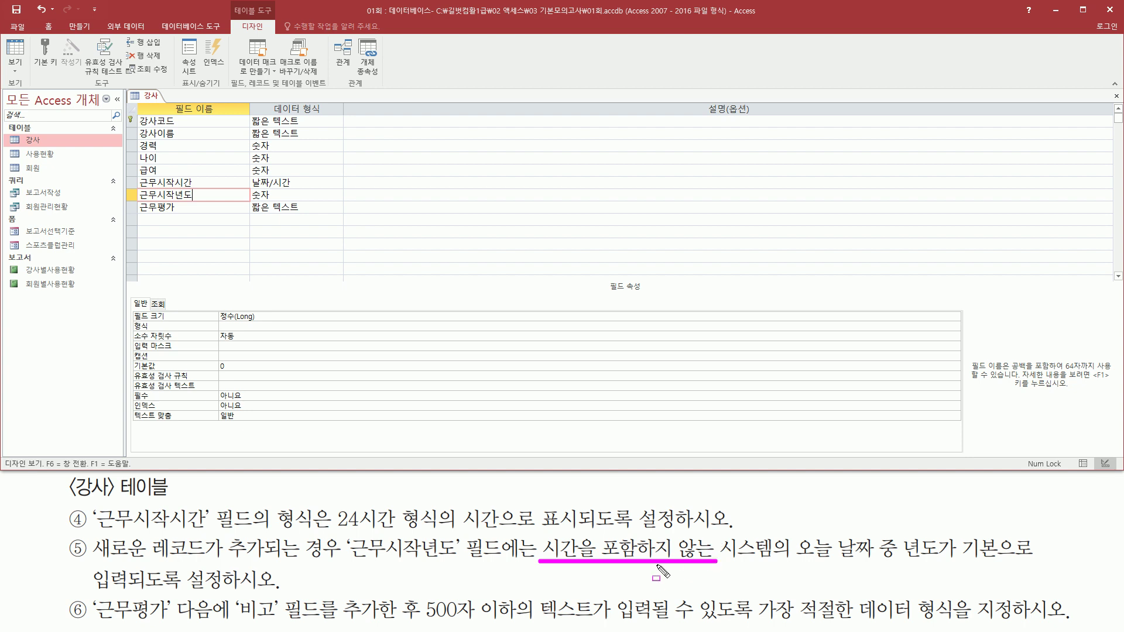
pyautogui.moveTo(714, 531)
pyautogui.mouseDown()
pyautogui.moveTo(740, 557)
pyautogui.moveTo(1016, 565)
pyautogui.mouseUp()
pyautogui.moveTo(89, 592); pyautogui.dragTo(240, 593)
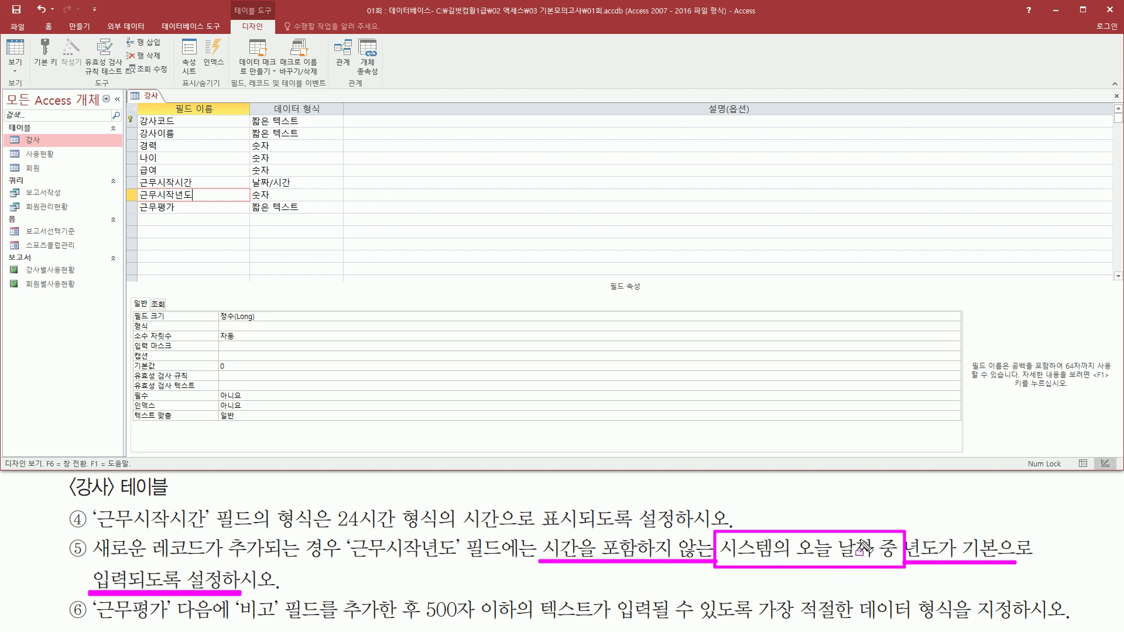
pyautogui.moveTo(902, 516); pyautogui.dragTo(941, 577)
pyautogui.moveTo(536, 528); pyautogui.dragTo(713, 575)
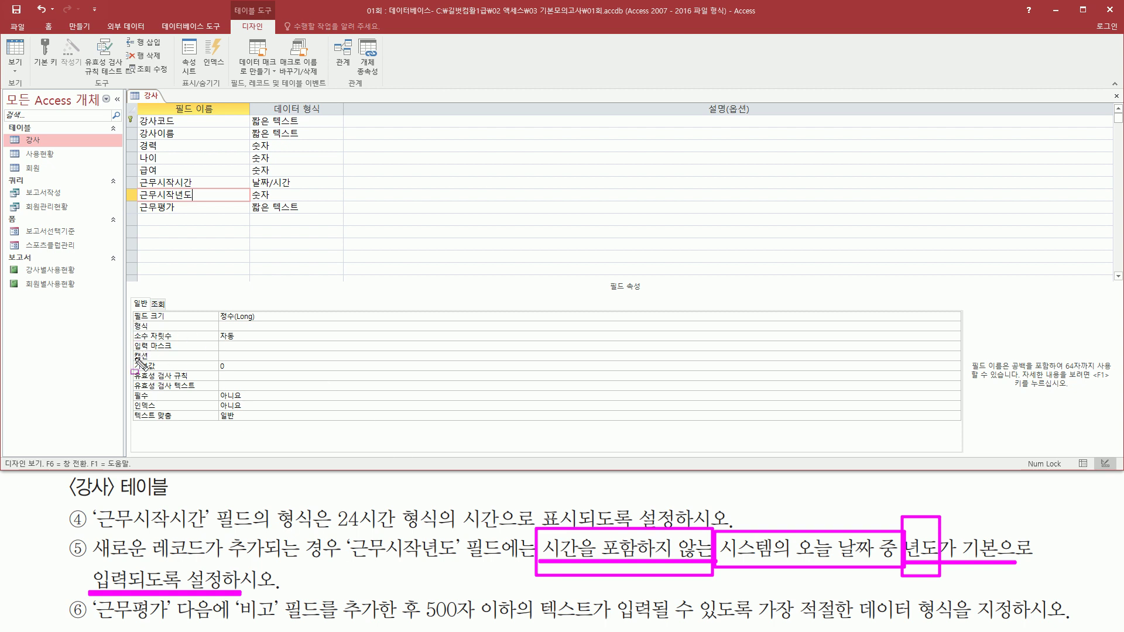
pyautogui.moveTo(134, 357); pyautogui.dragTo(258, 375)
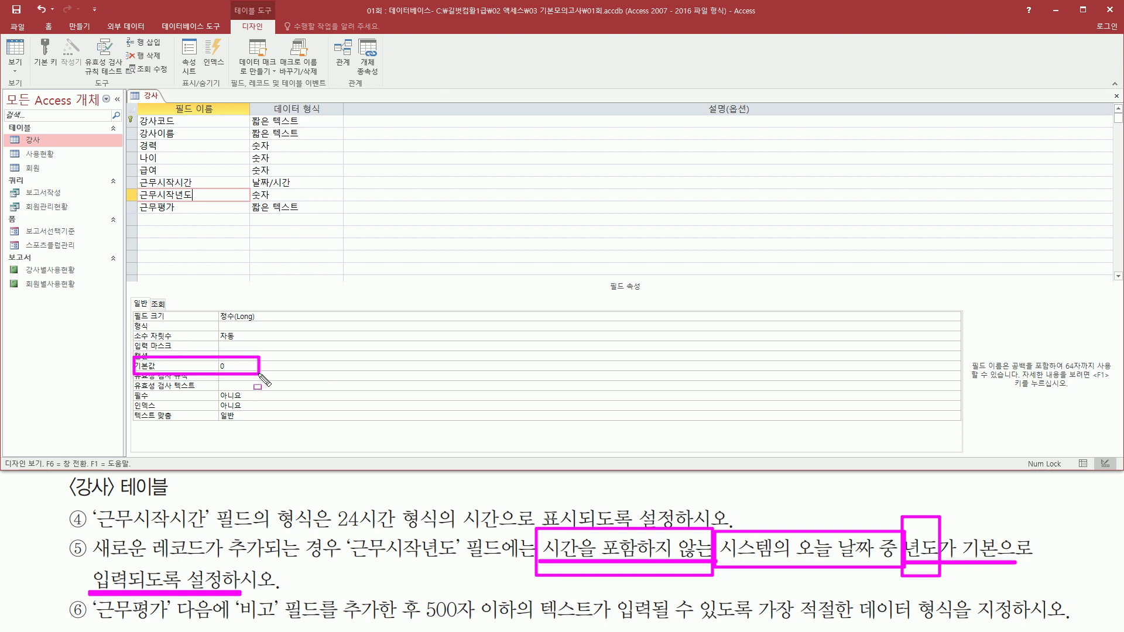
# Set the default value (기본값) of the 근무시작년도 field to Year(Date())
pyautogui.press('Escape')
pyautogui.click(256, 364)
pyautogui.write('date(')
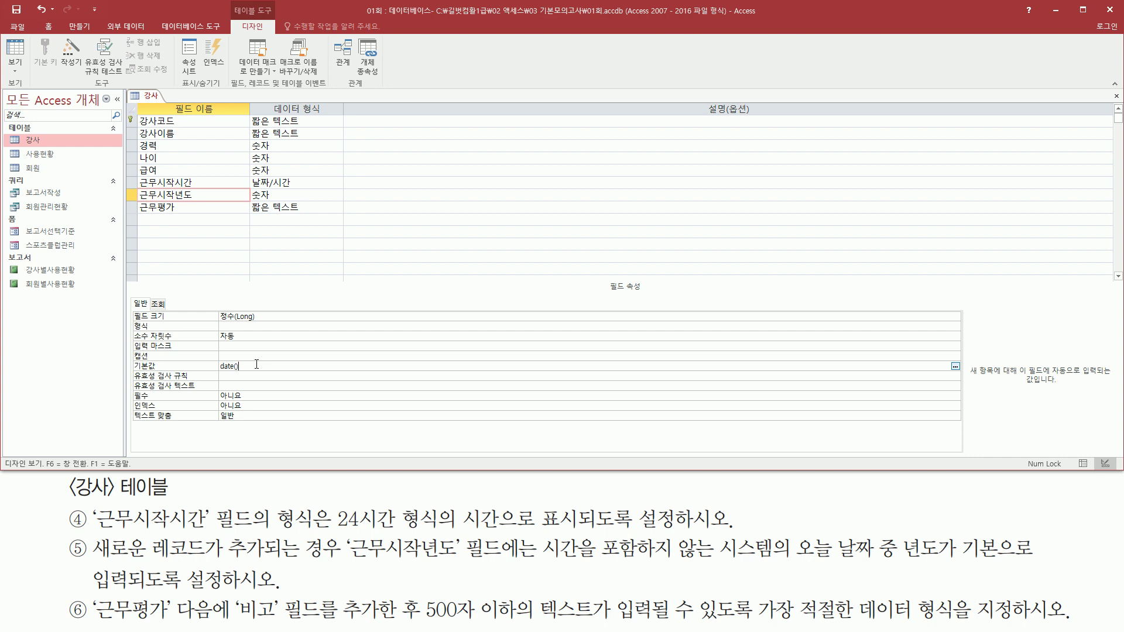
pyautogui.doubleClick(256, 364)
pyautogui.press('Home')
pyautogui.write('year( date()')
pyautogui.press('Return')
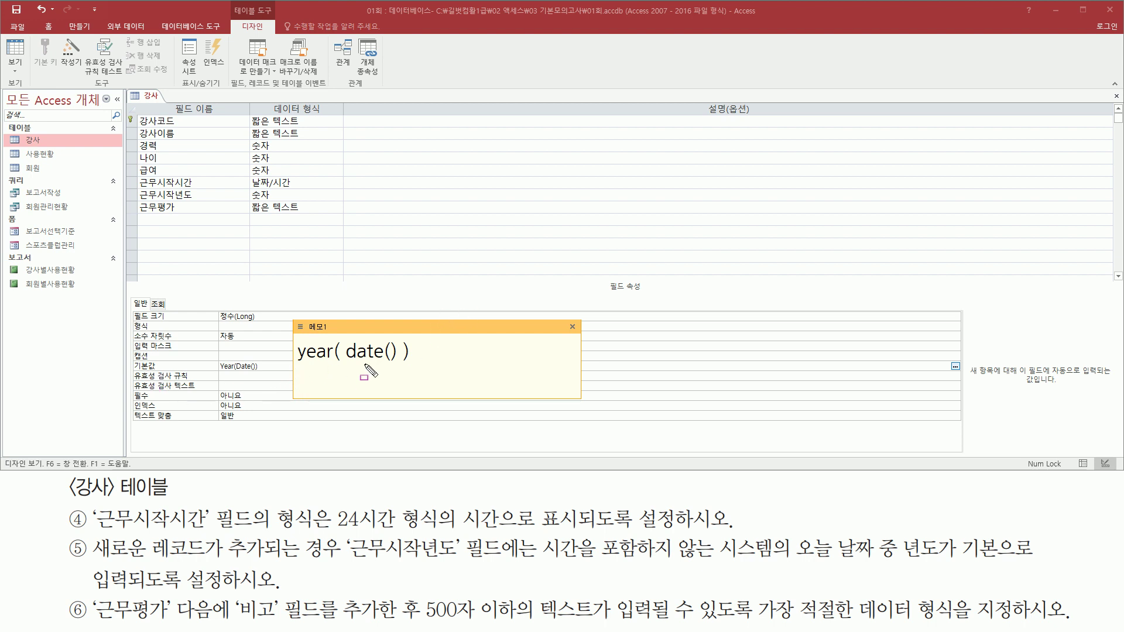
pyautogui.moveTo(344, 363); pyautogui.dragTo(397, 362)
pyautogui.moveTo(293, 336); pyautogui.dragTo(415, 367)
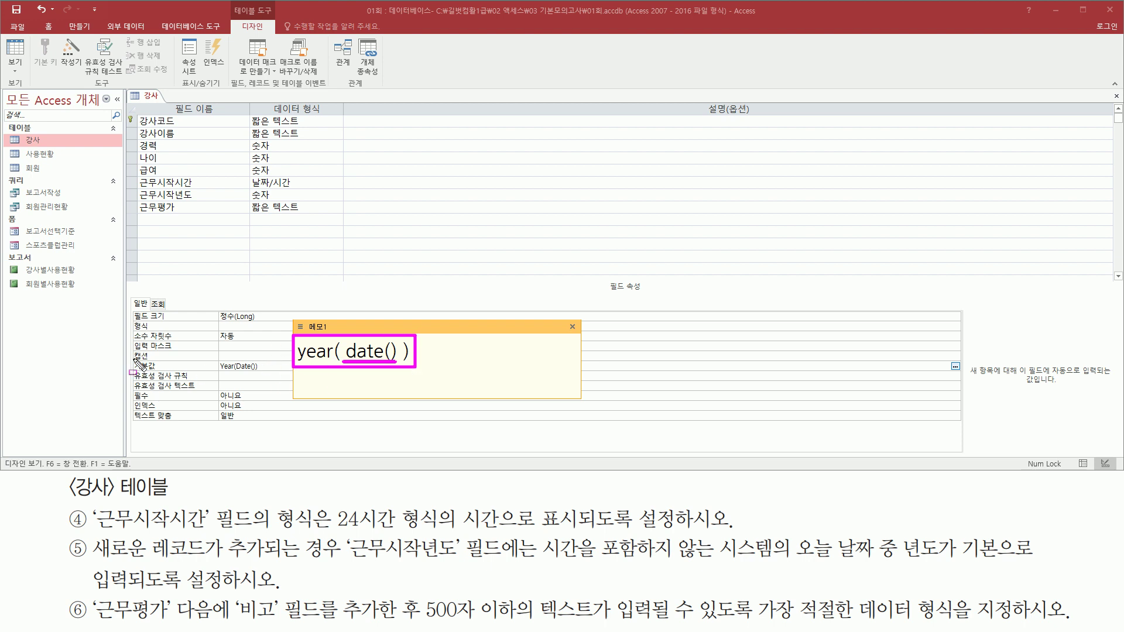
pyautogui.moveTo(135, 359)
pyautogui.mouseDown()
pyautogui.moveTo(178, 380)
pyautogui.moveTo(277, 376)
pyautogui.mouseUp()
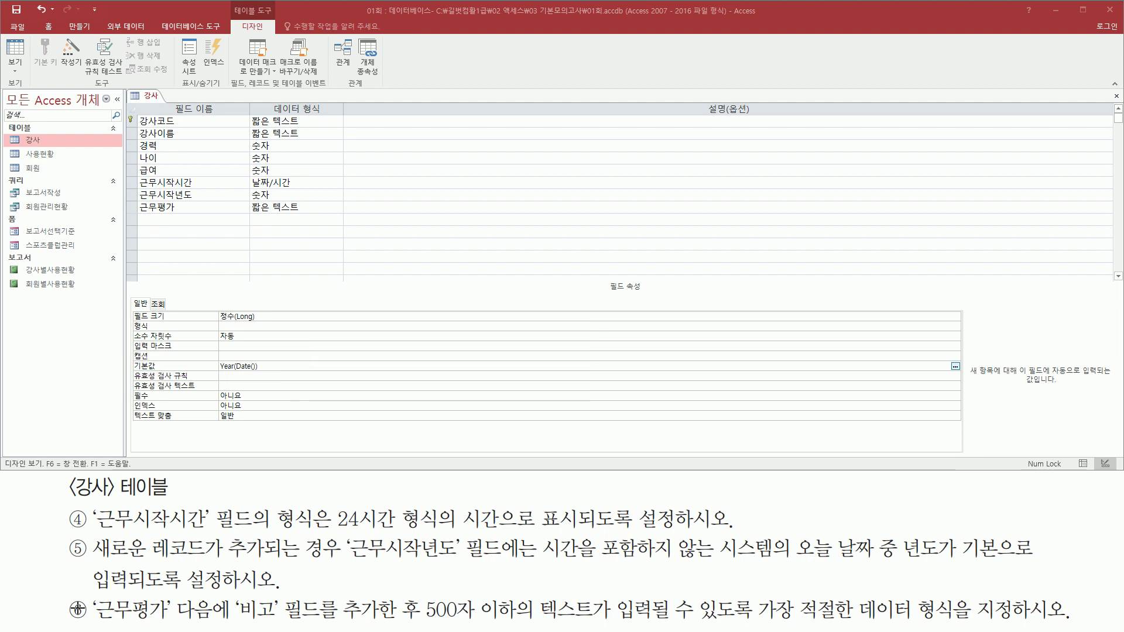
pyautogui.moveTo(92, 620)
pyautogui.mouseDown()
pyautogui.moveTo(193, 622)
pyautogui.moveTo(174, 597)
pyautogui.mouseUp()
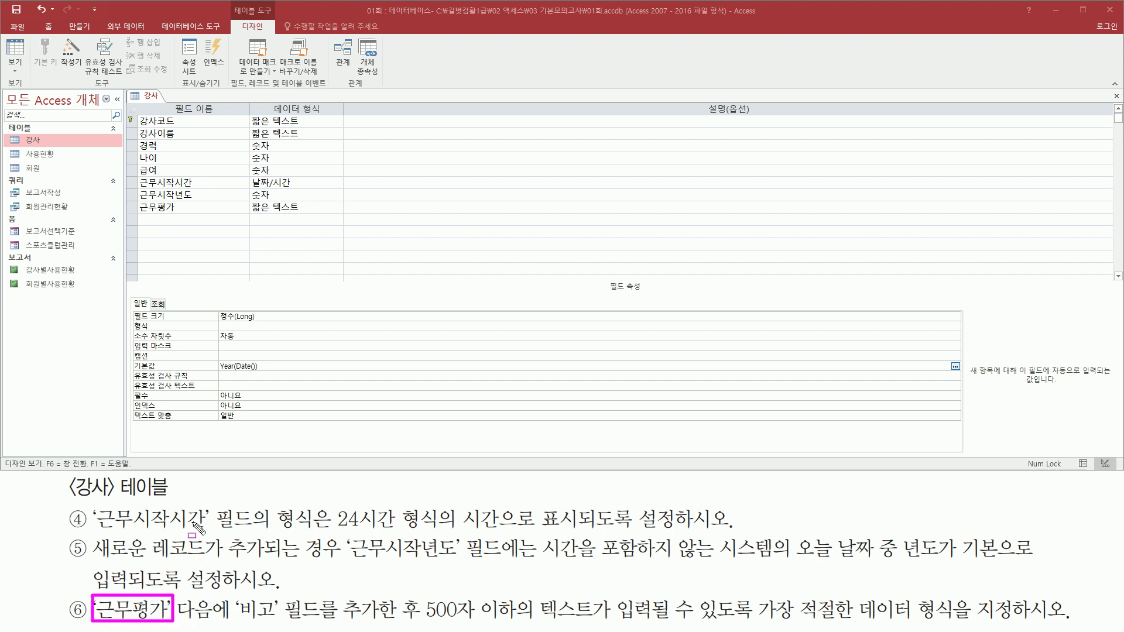
pyautogui.moveTo(130, 199); pyautogui.dragTo(188, 217)
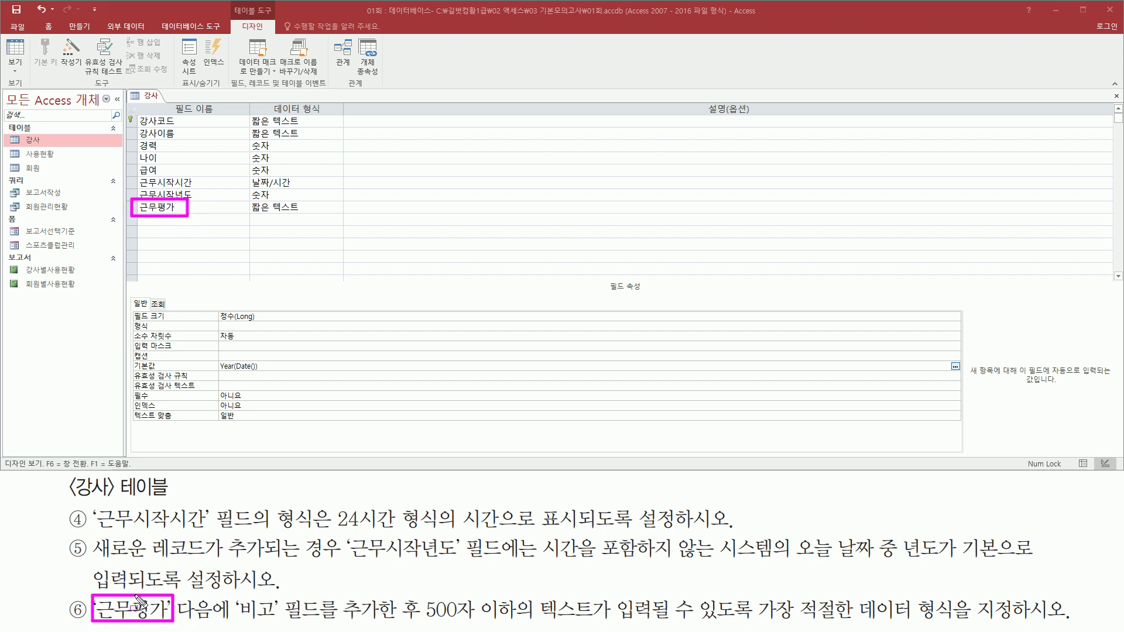
pyautogui.moveTo(177, 624); pyautogui.dragTo(399, 630)
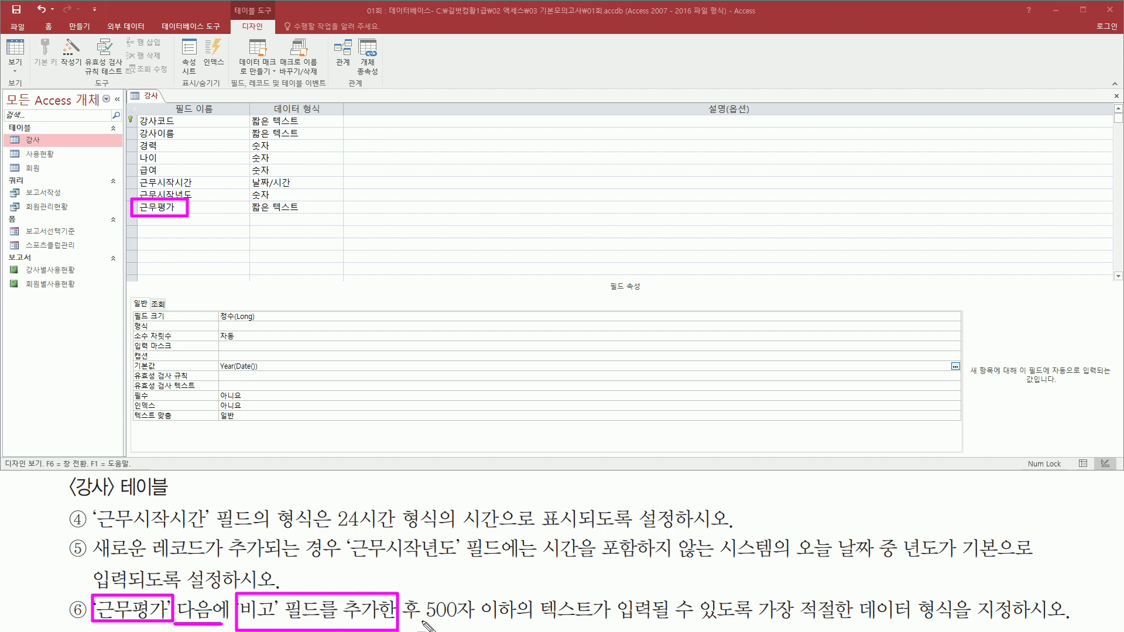
pyautogui.moveTo(421, 623); pyautogui.dragTo(779, 622)
pyautogui.moveTo(755, 591)
pyautogui.mouseDown()
pyautogui.moveTo(786, 623)
pyautogui.moveTo(969, 623)
pyautogui.mouseUp()
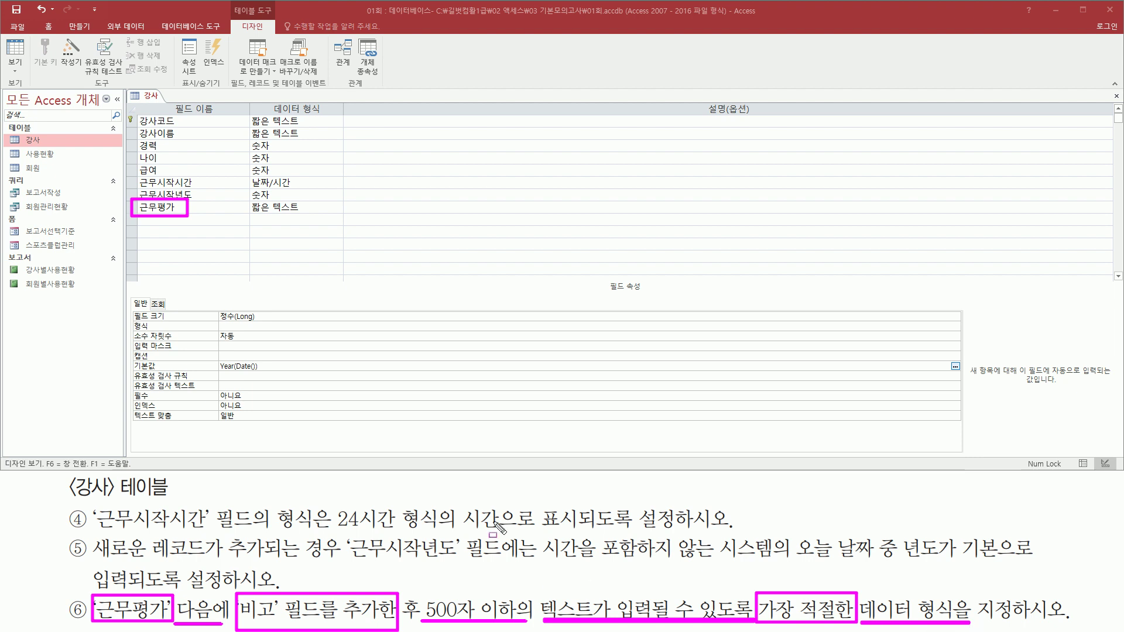
# Add a field named 비고 below 근무평가 in the 강사 table and set its data type to 긴 텍스트
pyautogui.press('Escape')
pyautogui.click(173, 217)
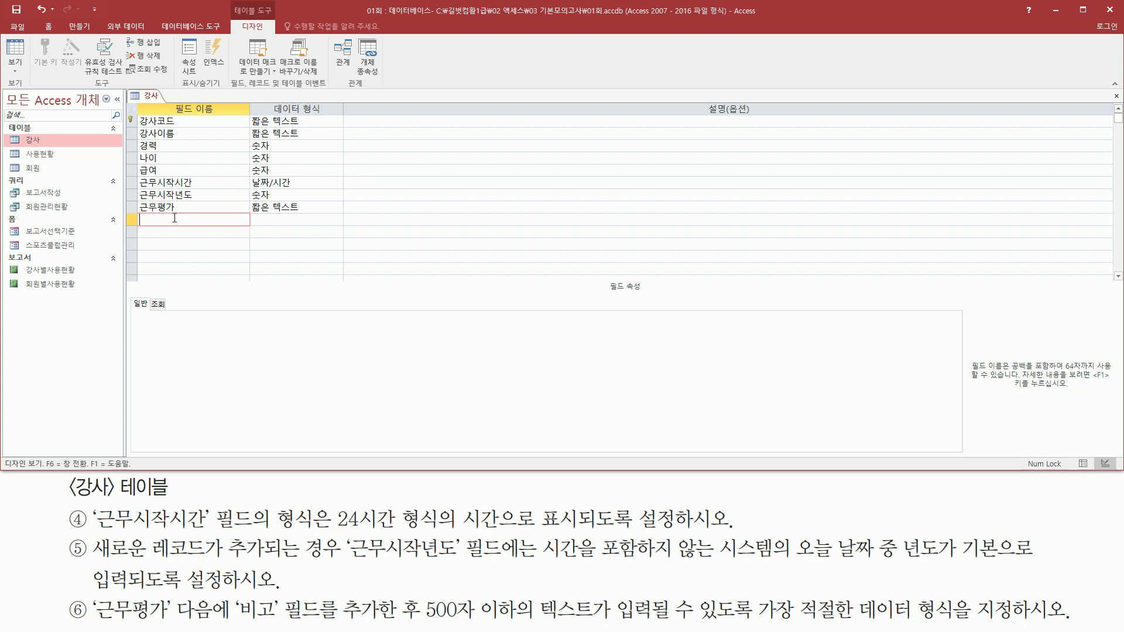
pyautogui.write('비고')
pyautogui.click(263, 225)
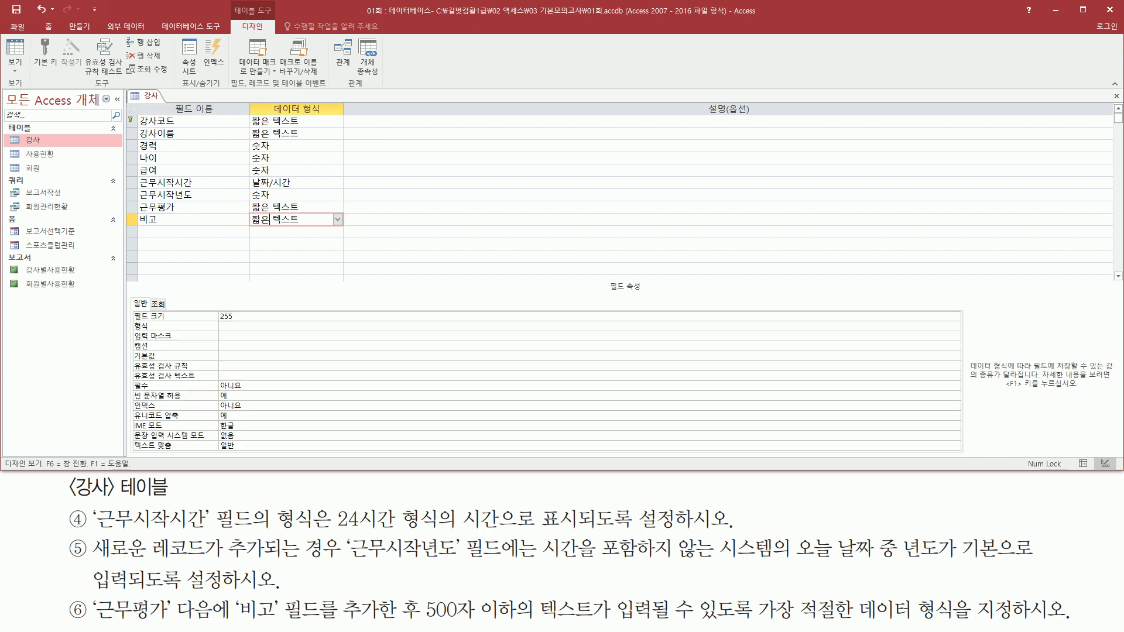
pyautogui.click(337, 220)
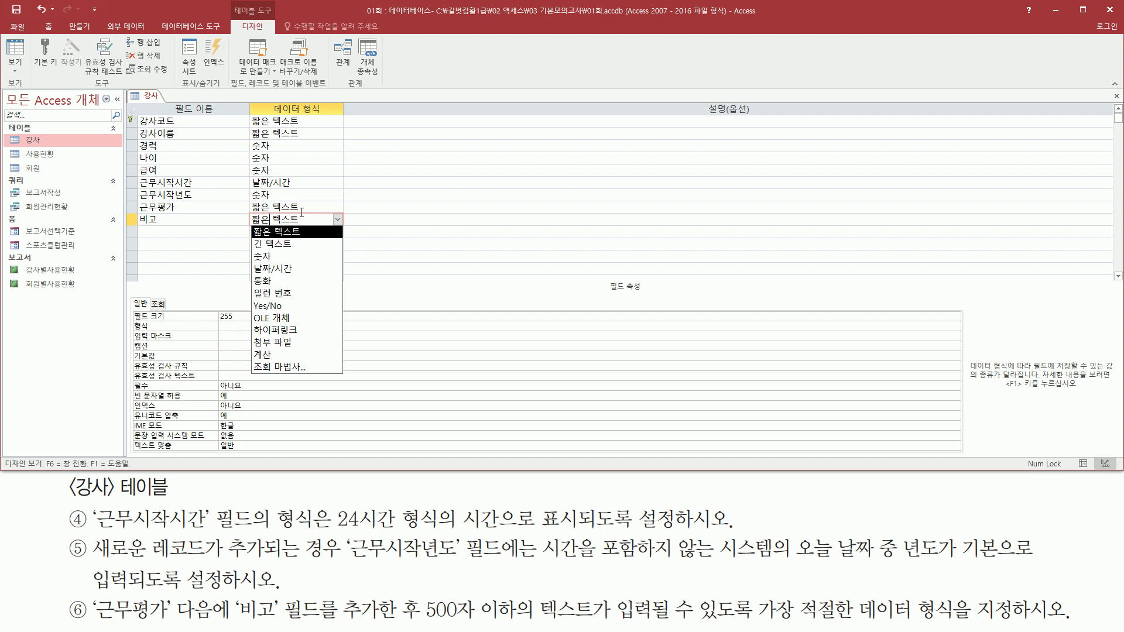
pyautogui.moveTo(542, 623)
pyautogui.mouseDown()
pyautogui.moveTo(665, 623)
pyautogui.moveTo(654, 596)
pyautogui.mouseUp()
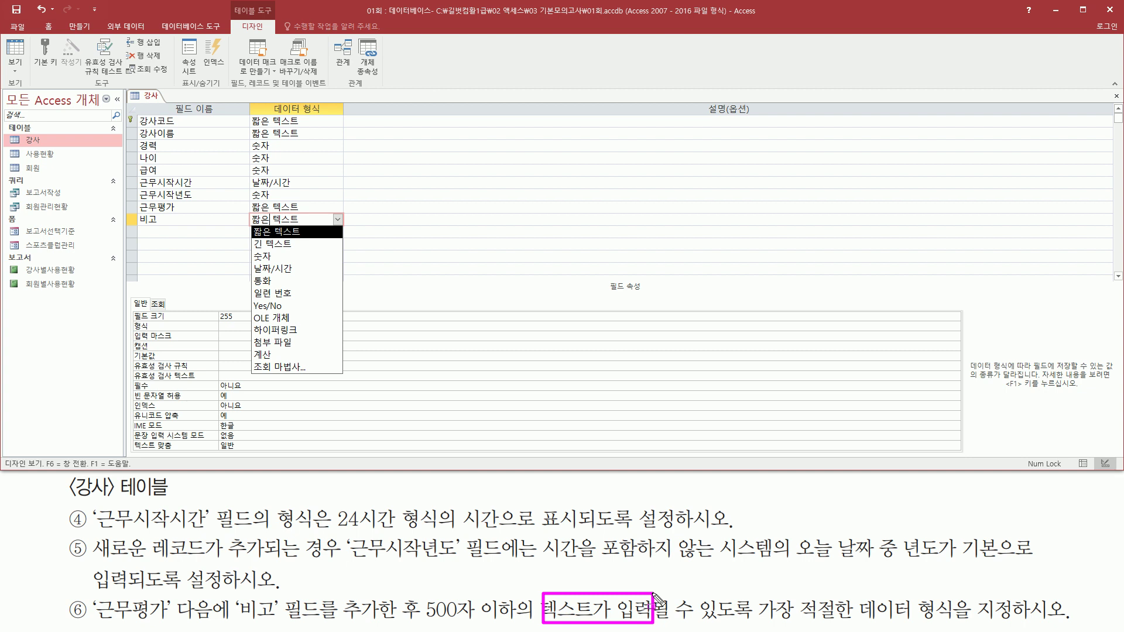
pyautogui.moveTo(249, 222)
pyautogui.mouseDown()
pyautogui.moveTo(337, 261)
pyautogui.moveTo(328, 252)
pyautogui.mouseUp()
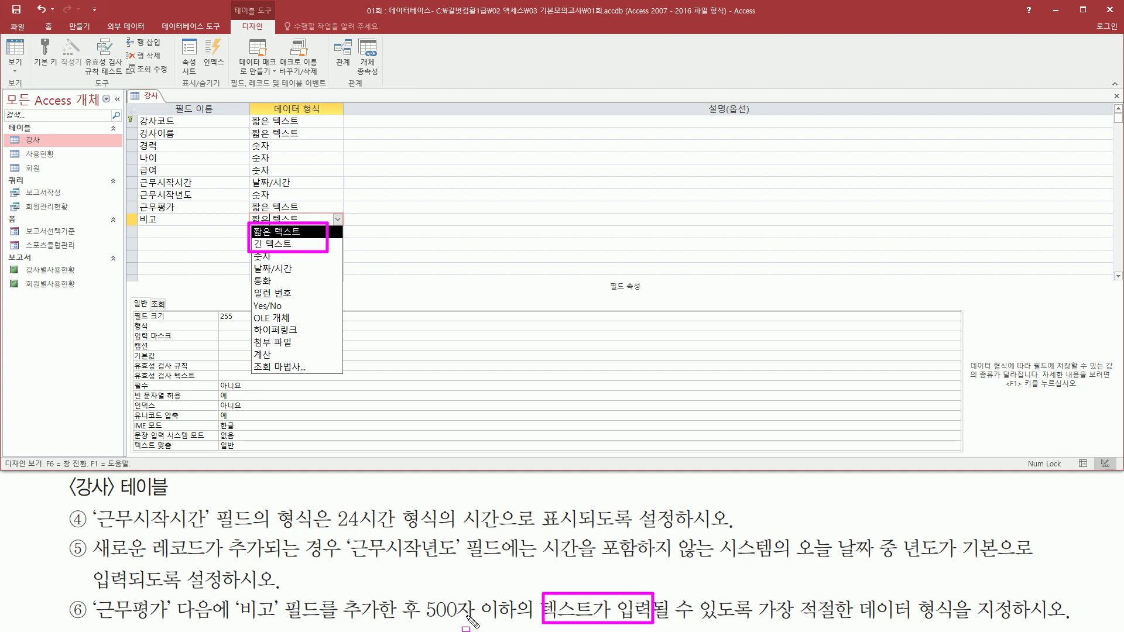
pyautogui.moveTo(418, 621); pyautogui.dragTo(516, 623)
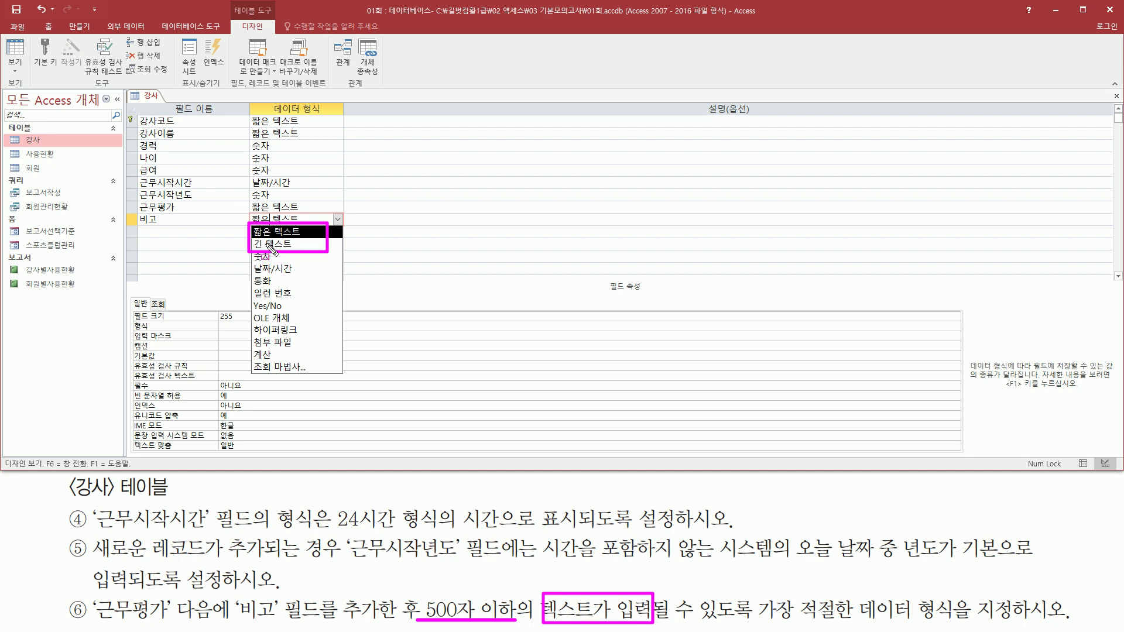
pyautogui.press('Escape')
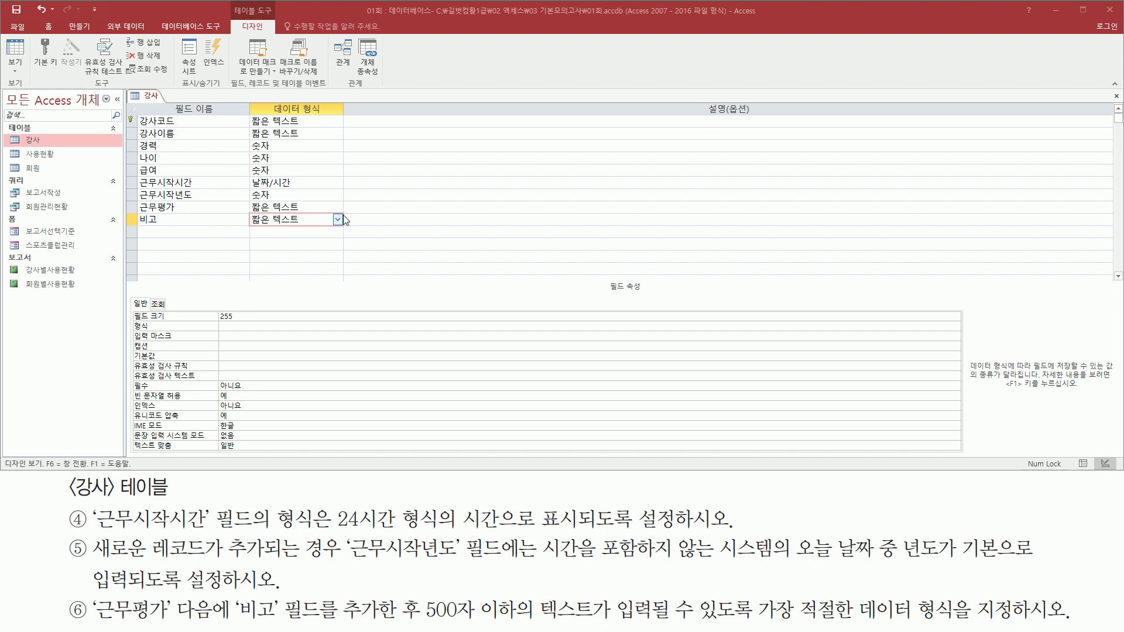
pyautogui.click(338, 220)
pyautogui.click(271, 236)
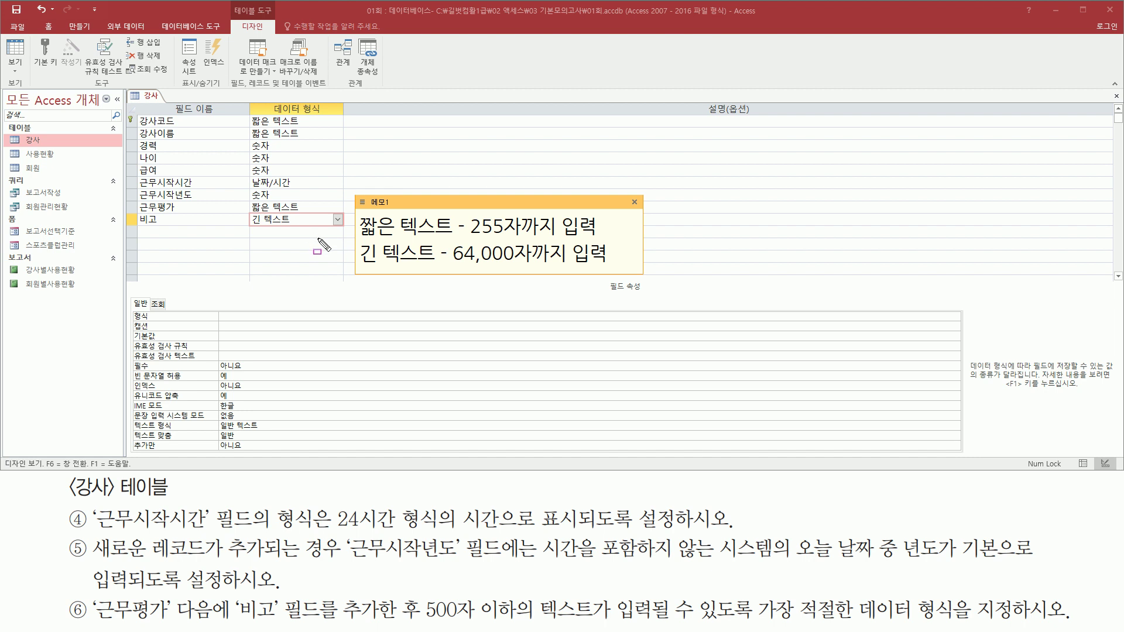
pyautogui.moveTo(360, 242); pyautogui.dragTo(442, 242)
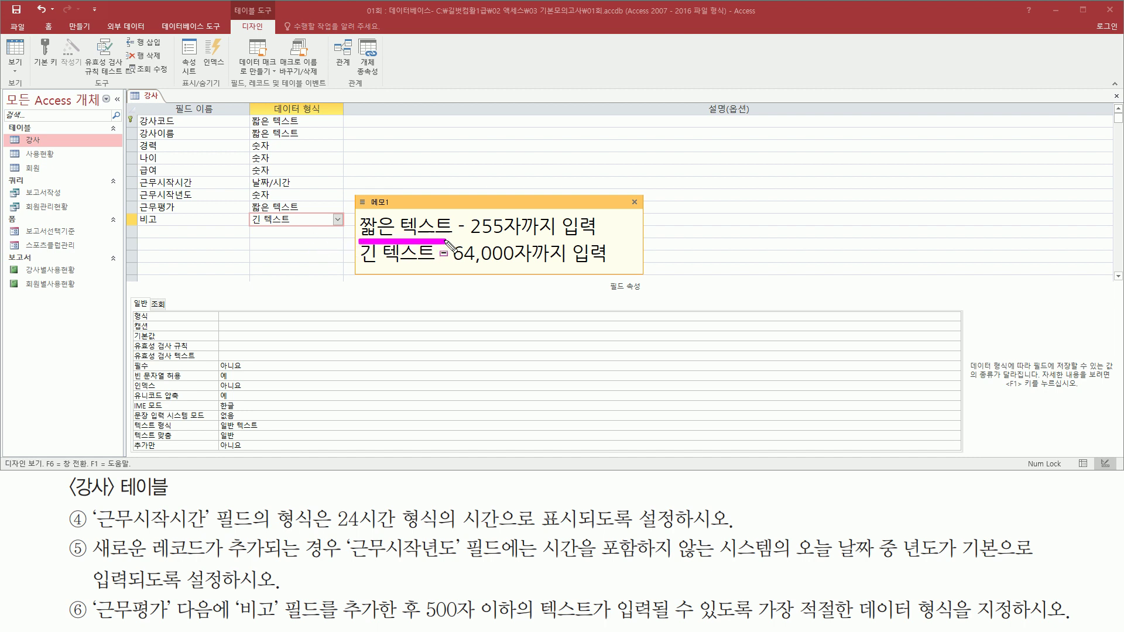
pyautogui.moveTo(362, 267); pyautogui.dragTo(434, 267)
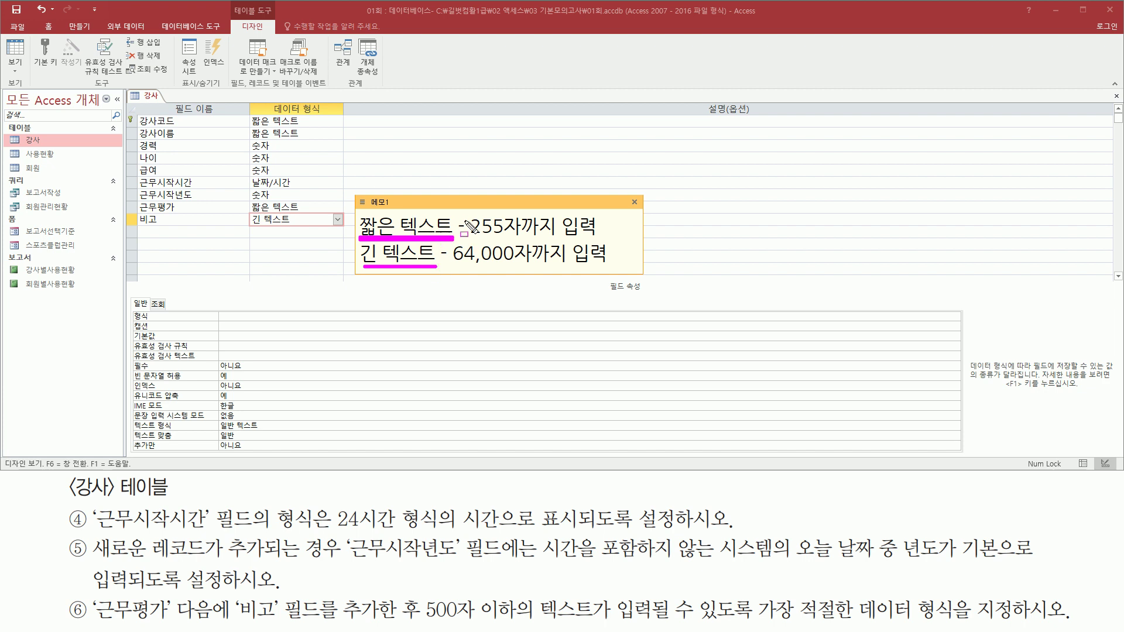
pyautogui.moveTo(469, 212)
pyautogui.mouseDown()
pyautogui.moveTo(576, 250)
pyautogui.moveTo(602, 238)
pyautogui.mouseUp()
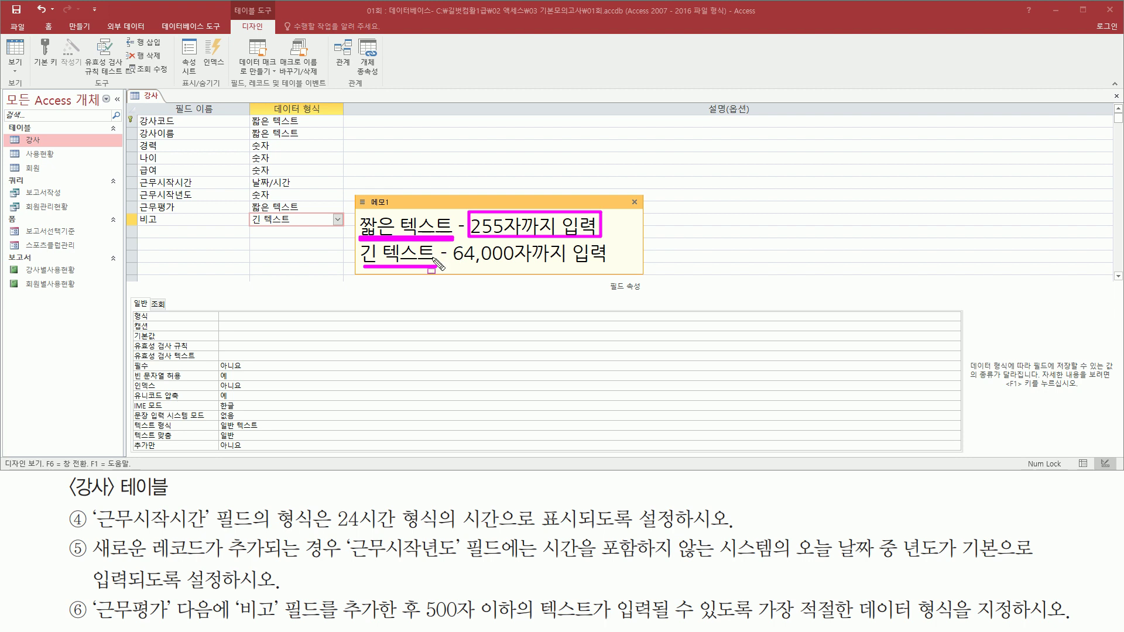
pyautogui.moveTo(451, 245)
pyautogui.mouseDown()
pyautogui.moveTo(477, 275)
pyautogui.moveTo(612, 269)
pyautogui.mouseUp()
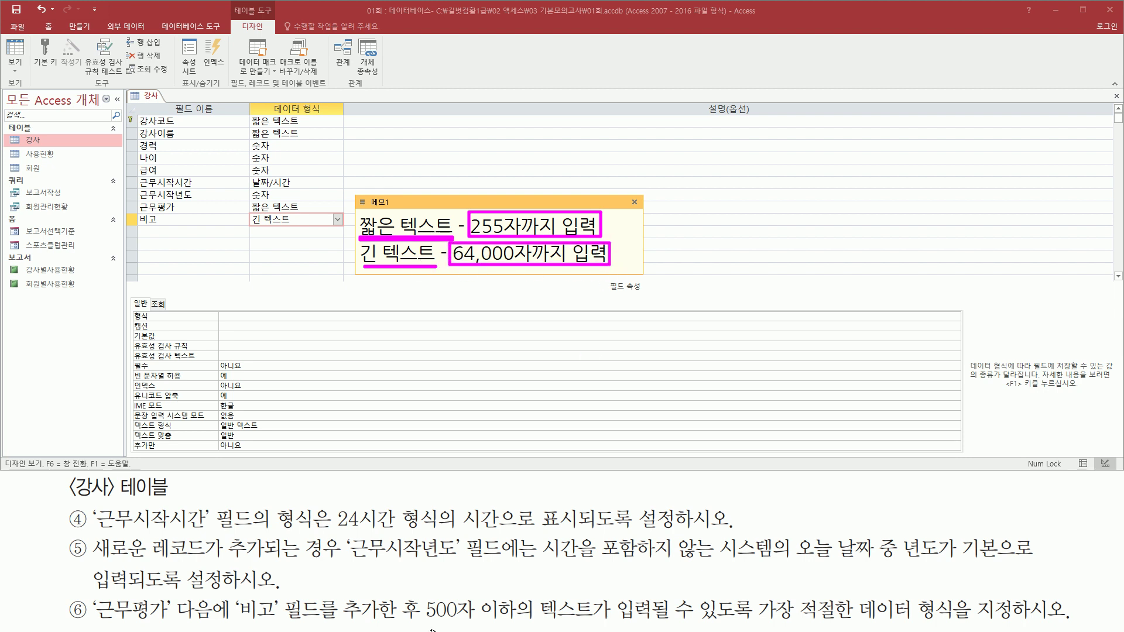
pyautogui.moveTo(421, 594)
pyautogui.mouseDown()
pyautogui.moveTo(484, 625)
pyautogui.moveTo(522, 626)
pyautogui.mouseUp()
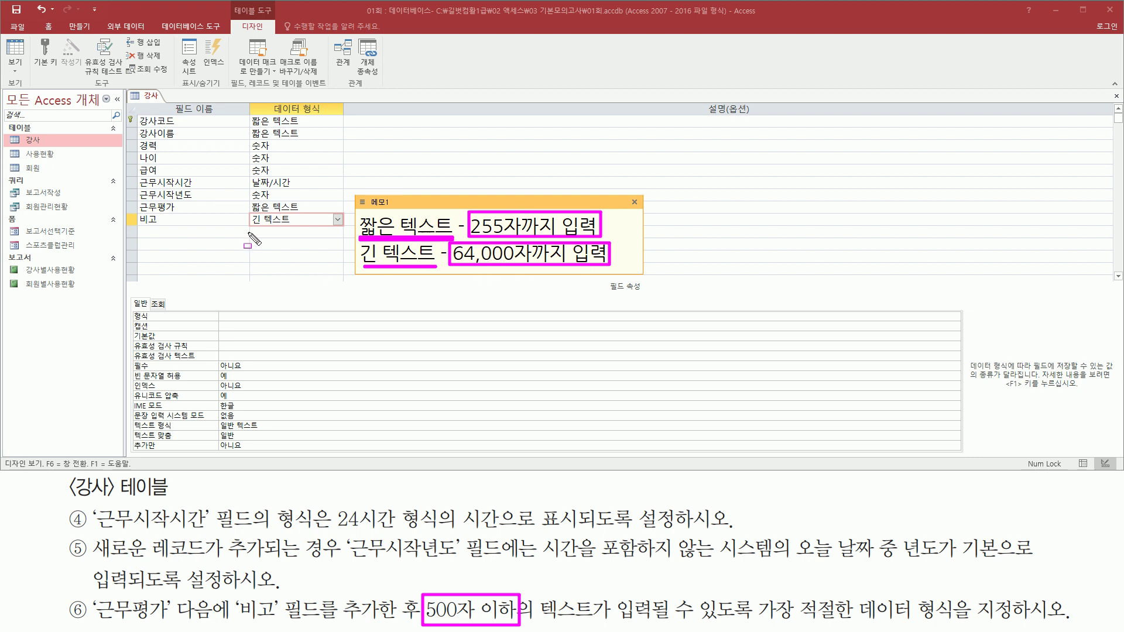
pyautogui.moveTo(251, 227)
pyautogui.mouseDown()
pyautogui.moveTo(298, 228)
pyautogui.moveTo(298, 209)
pyautogui.mouseUp()
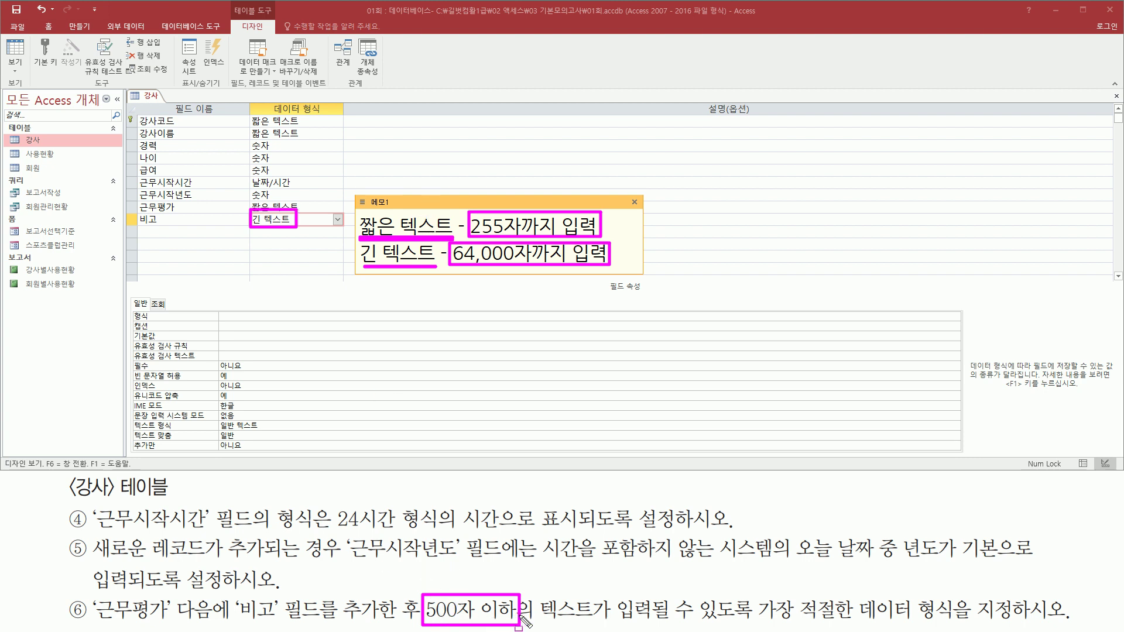
pyautogui.moveTo(520, 624); pyautogui.dragTo(770, 624)
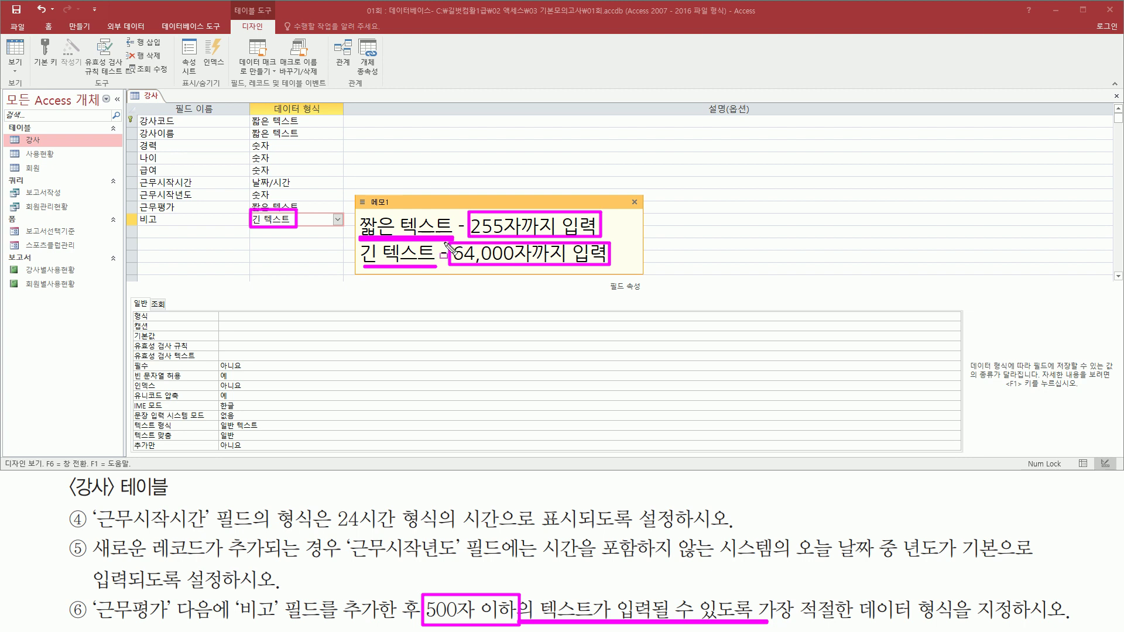
pyautogui.press('Escape')
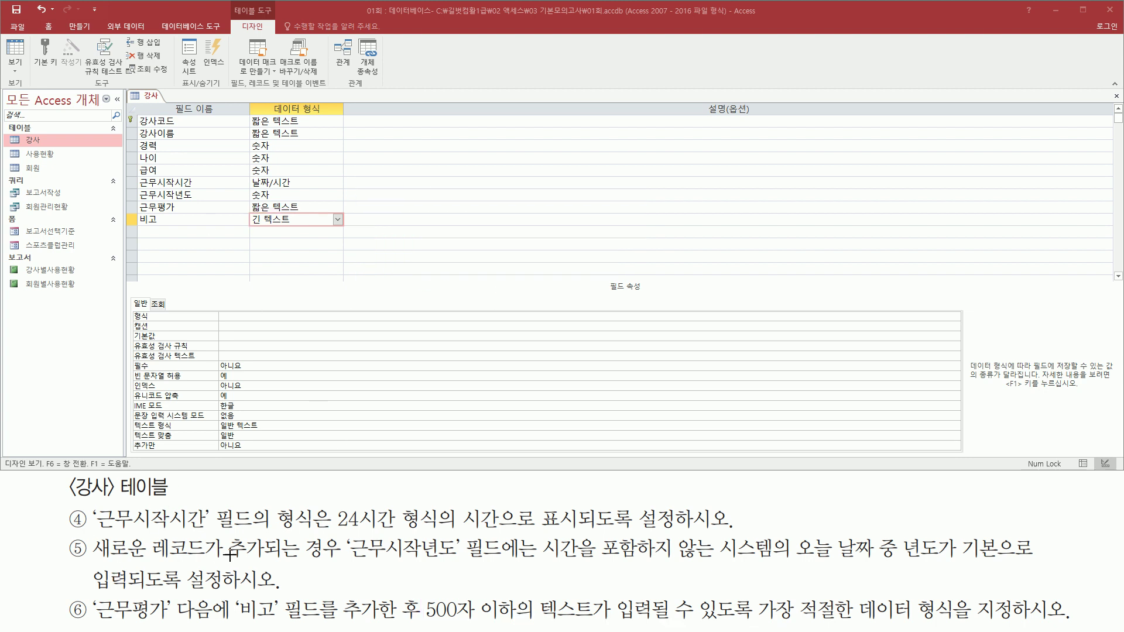
# Switch the 강사 table to datasheet view, saving its design changes
pyautogui.click(155, 100)
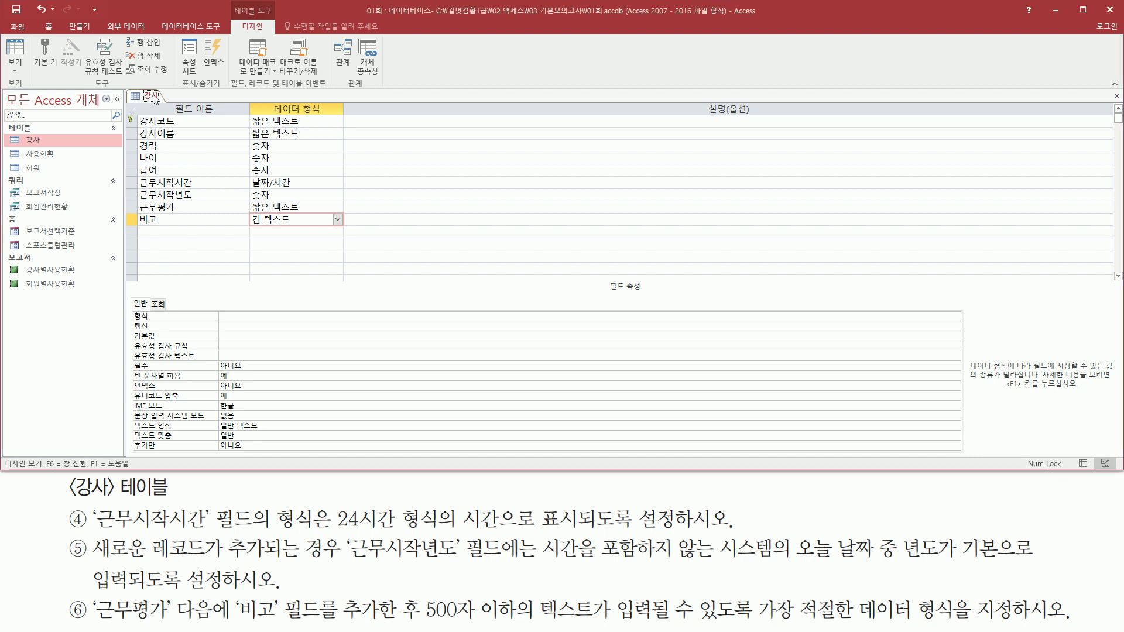
pyautogui.rightClick(153, 95)
pyautogui.click(174, 106)
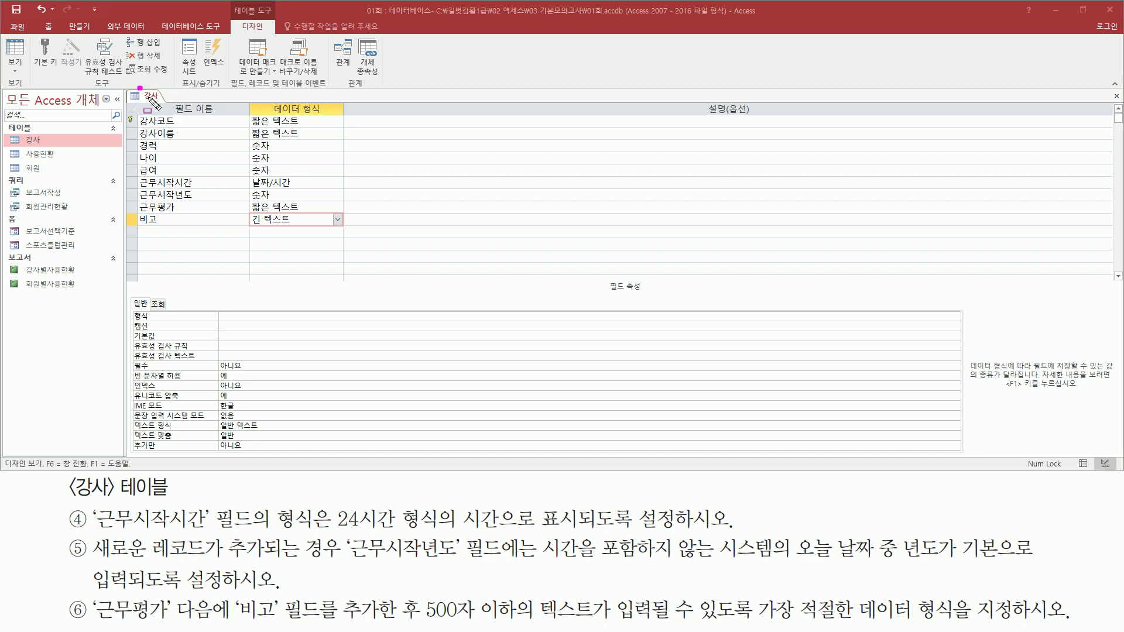
pyautogui.rightClick(155, 98)
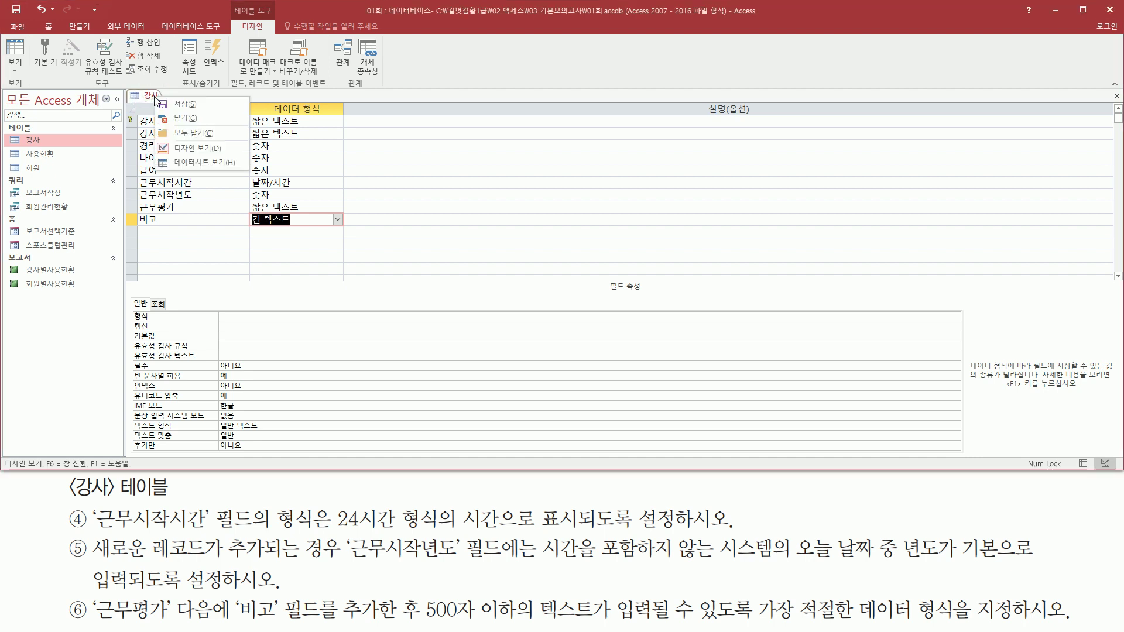
pyautogui.click(195, 163)
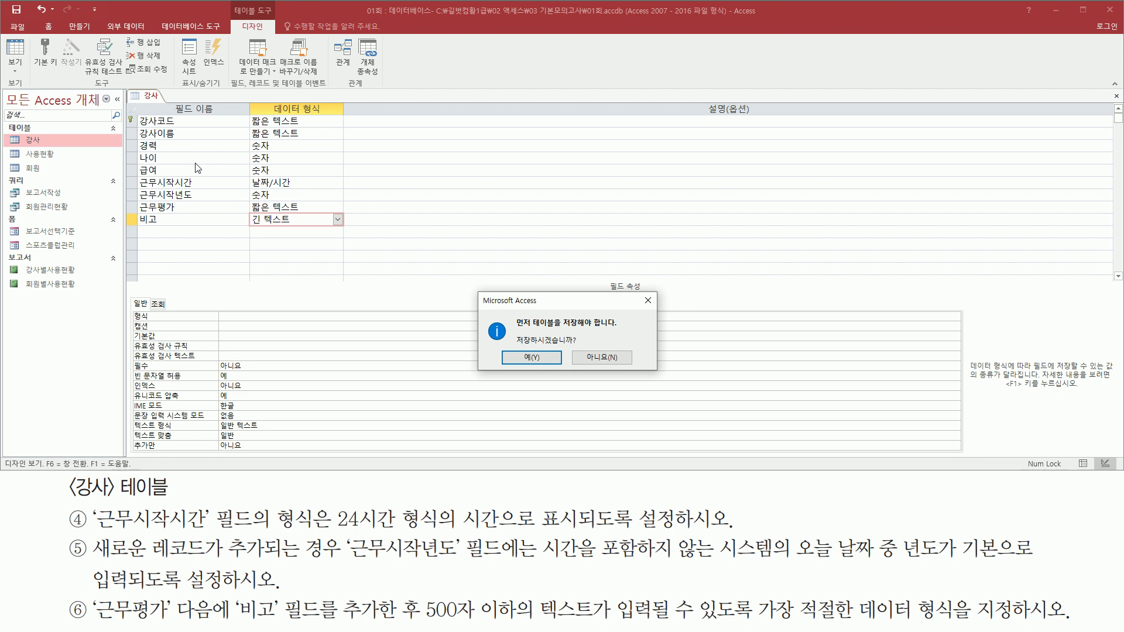
pyautogui.moveTo(507, 330); pyautogui.dragTo(582, 349)
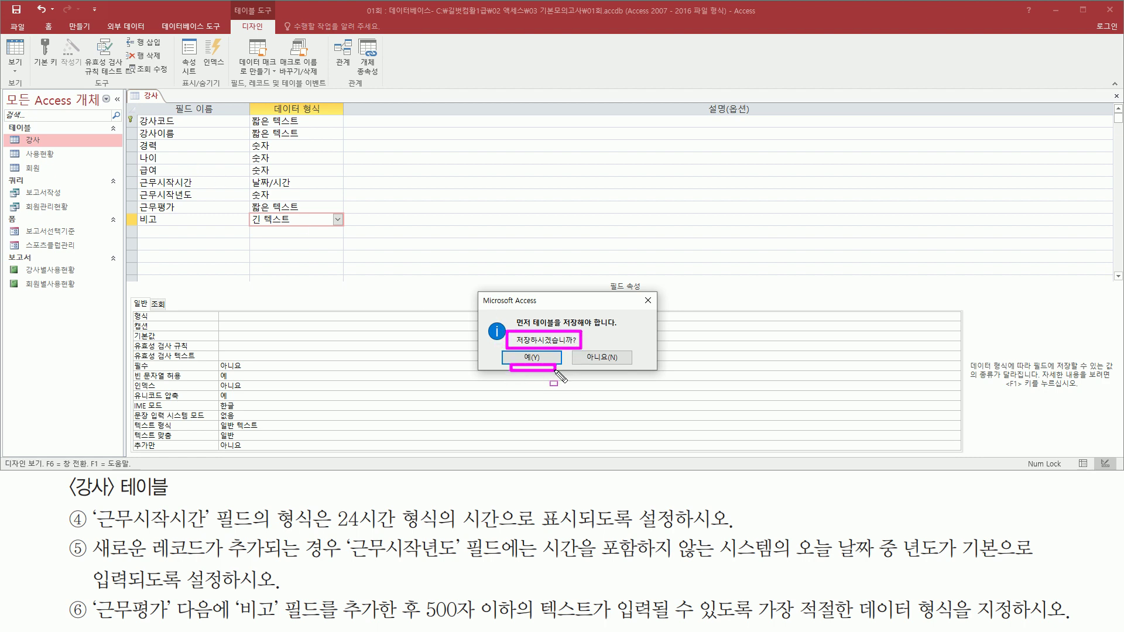
pyautogui.press('Escape')
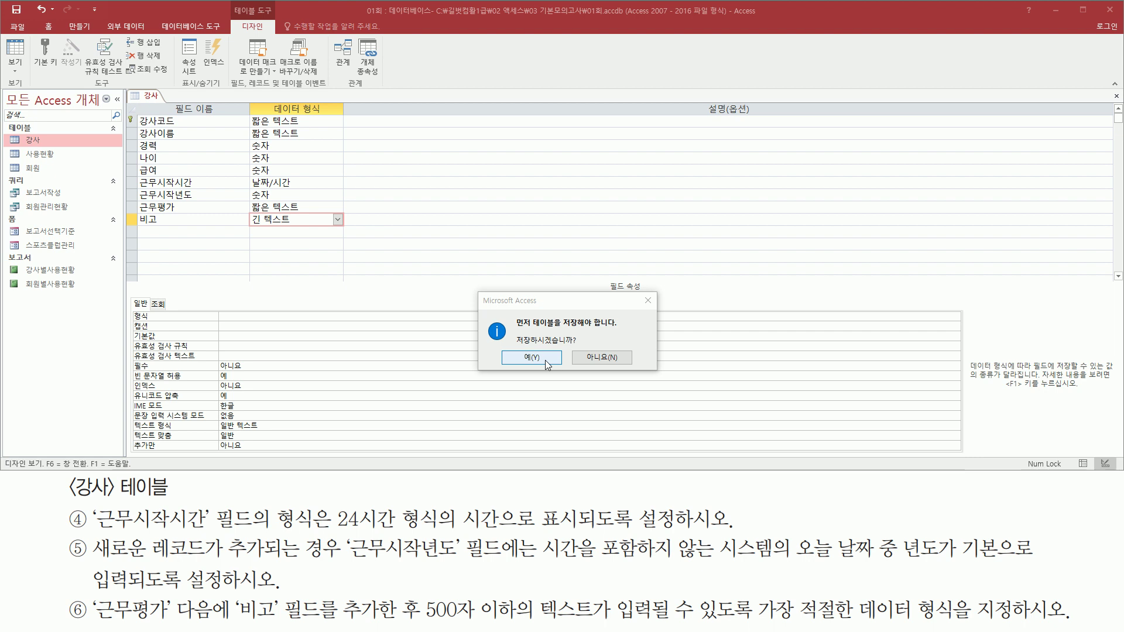
pyautogui.click(545, 360)
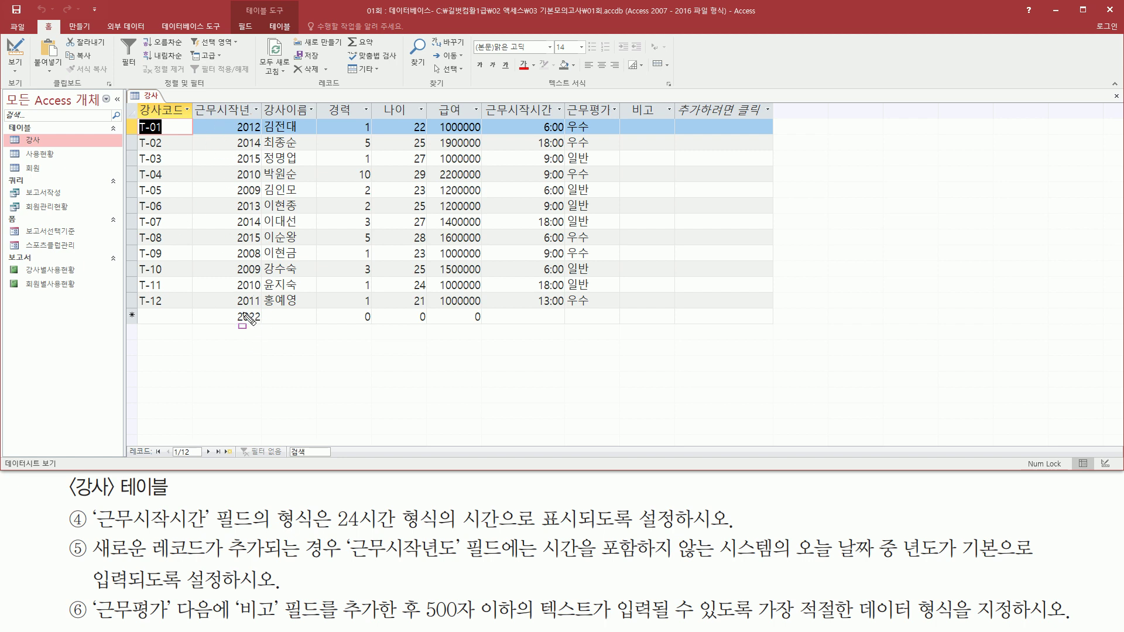
# Check the 근무시작년도 default in the new record, the 근무시작시간 time format and the 비고 field in the 강사 datasheet
pyautogui.moveTo(222, 311); pyautogui.dragTo(268, 328)
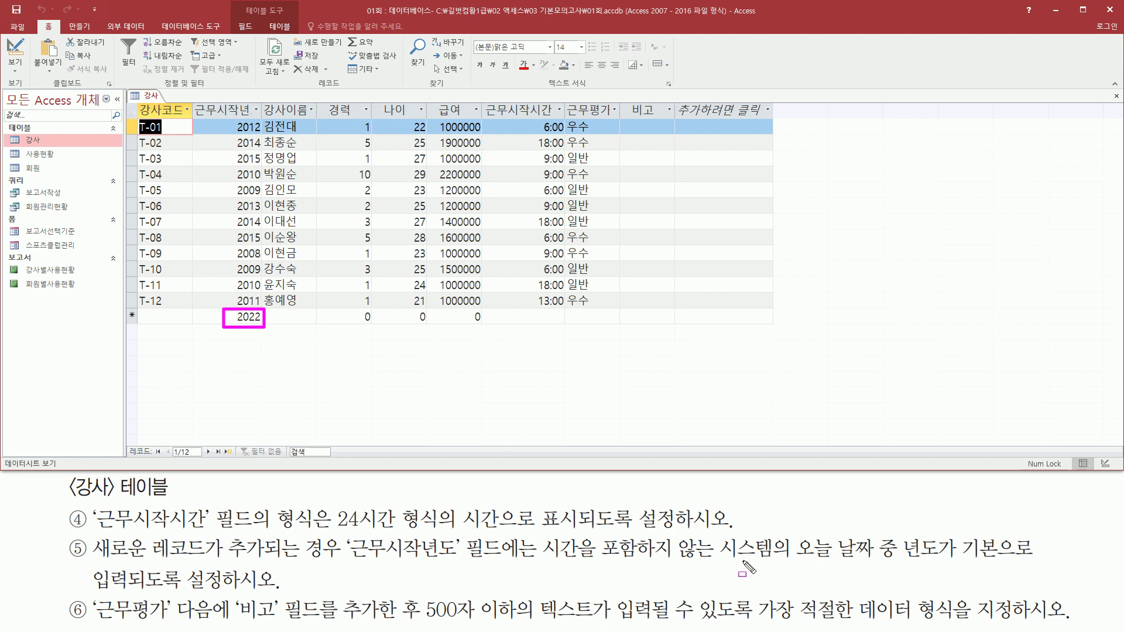
pyautogui.moveTo(710, 565)
pyautogui.mouseDown()
pyautogui.moveTo(875, 566)
pyautogui.moveTo(931, 529)
pyautogui.moveTo(945, 569)
pyautogui.mouseUp()
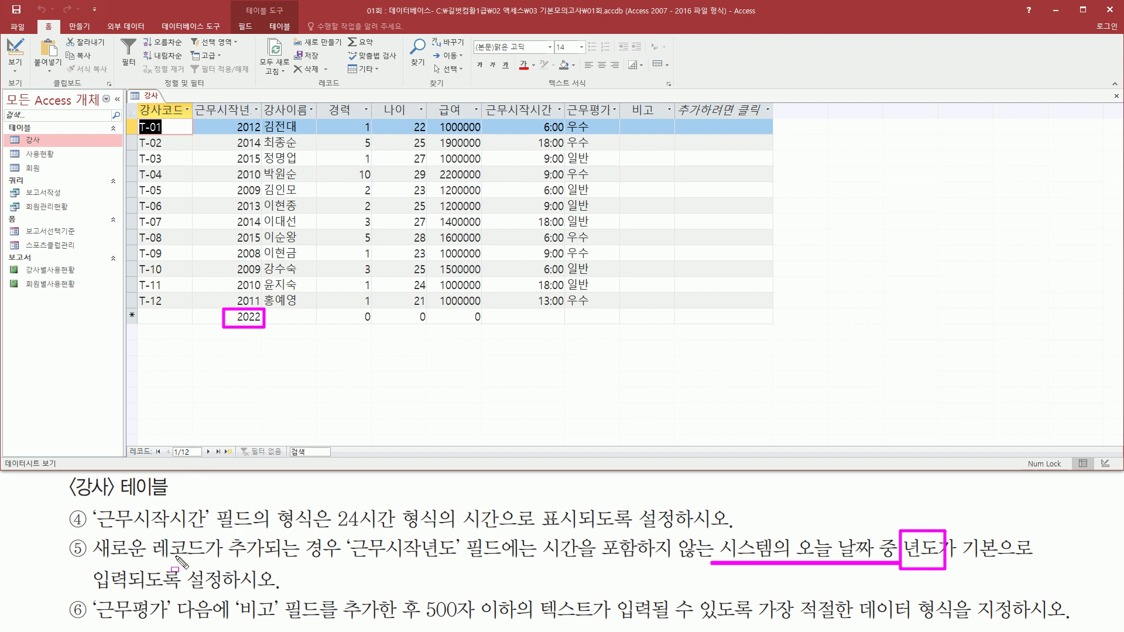
pyautogui.moveTo(337, 532); pyautogui.dragTo(450, 532)
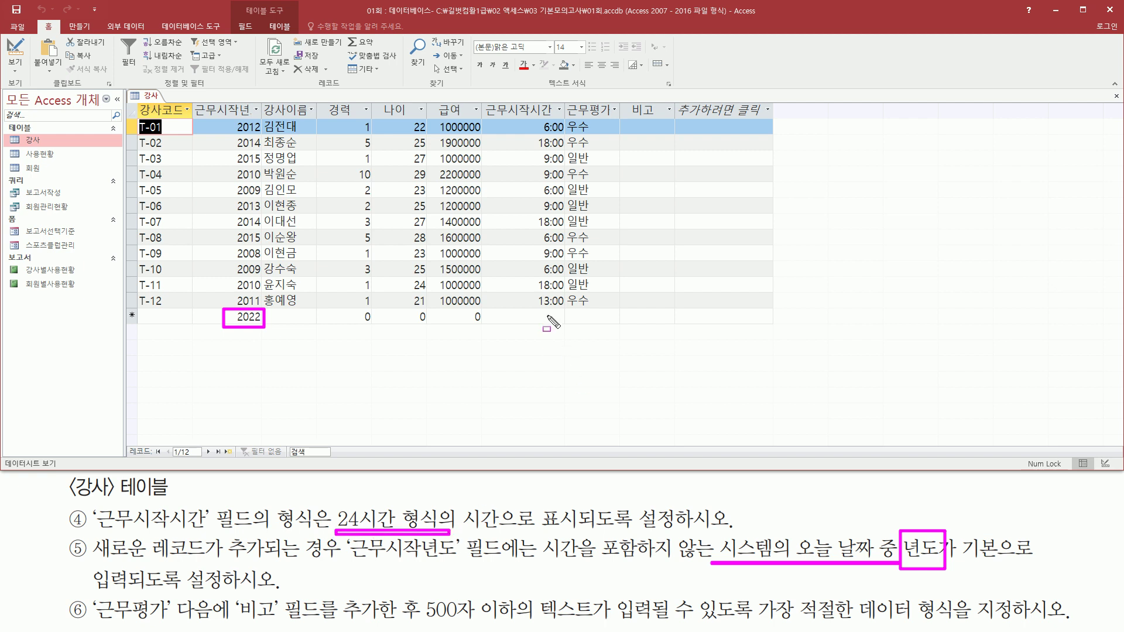
pyautogui.moveTo(528, 277); pyautogui.dragTo(567, 310)
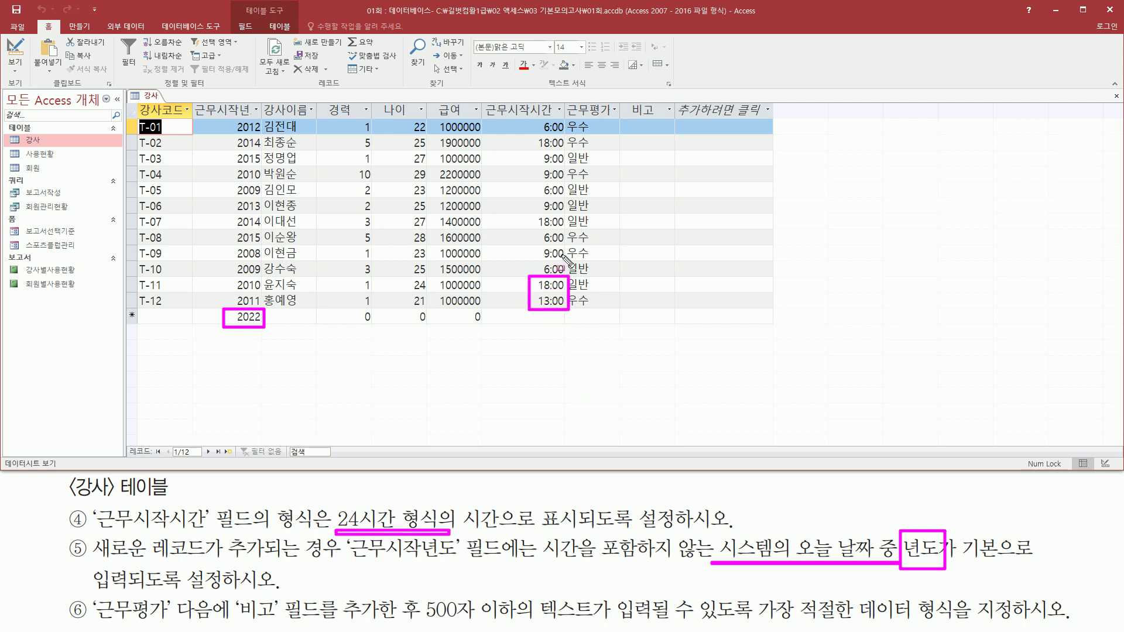
pyautogui.moveTo(535, 214); pyautogui.dragTo(565, 230)
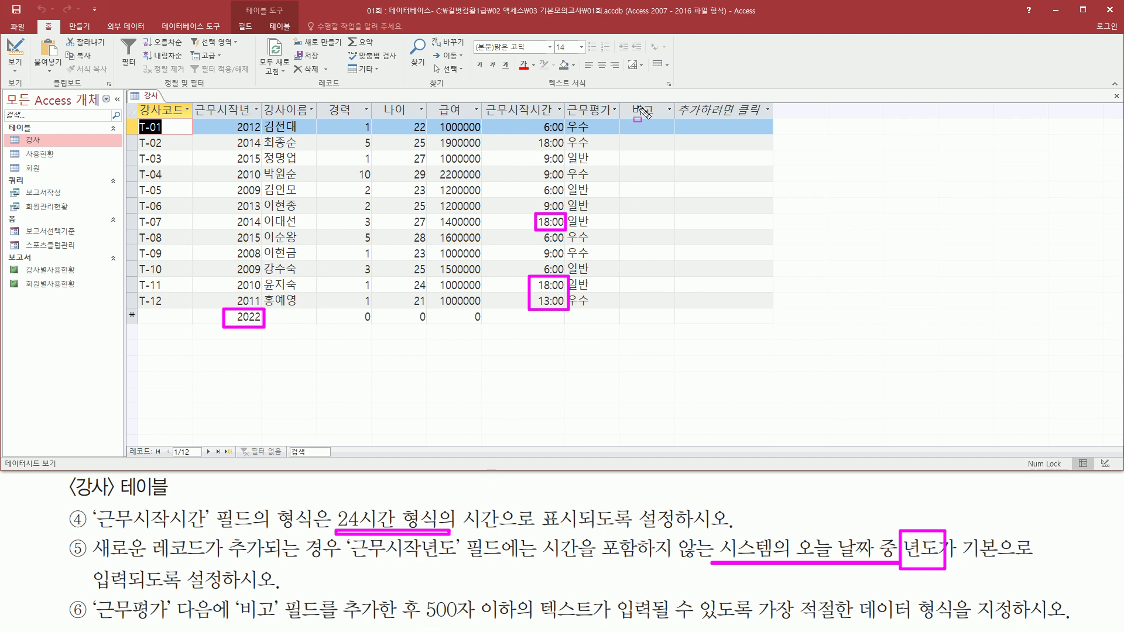
pyautogui.moveTo(628, 98); pyautogui.dragTo(663, 119)
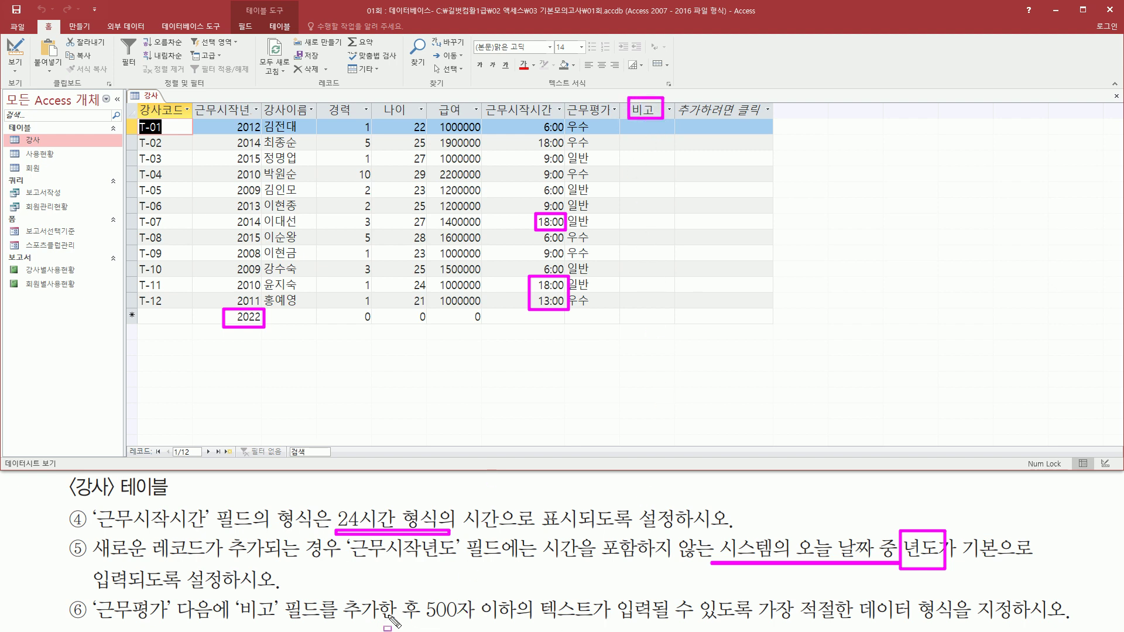
# Close the 강사 table
pyautogui.rightClick(149, 94)
pyautogui.rightClick(150, 92)
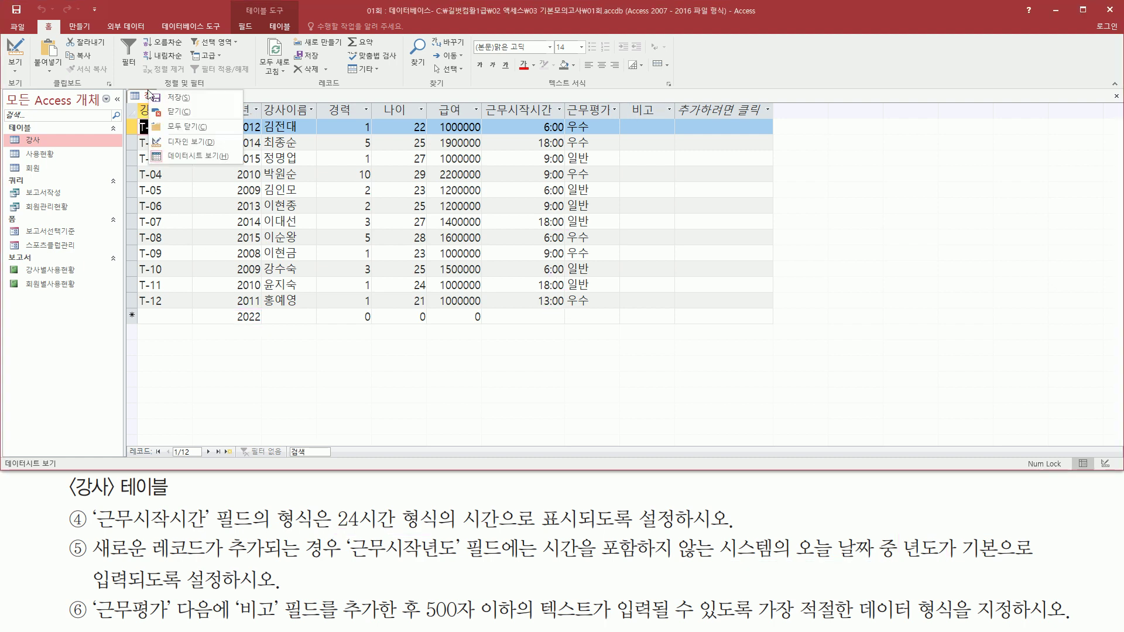
pyautogui.click(174, 112)
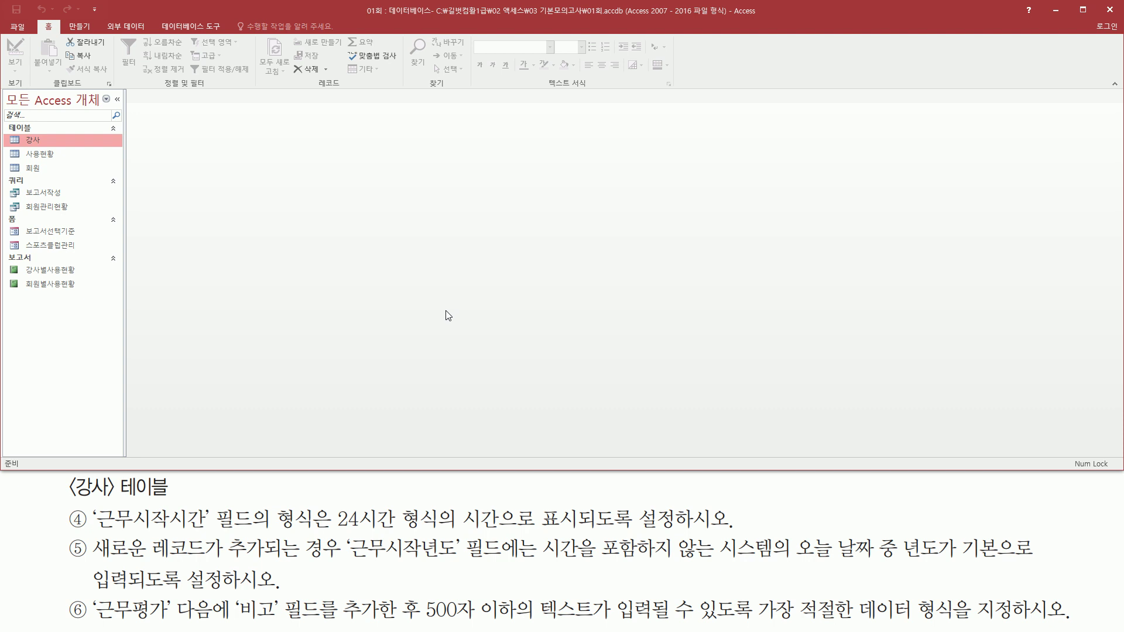
pyautogui.click(198, 493)
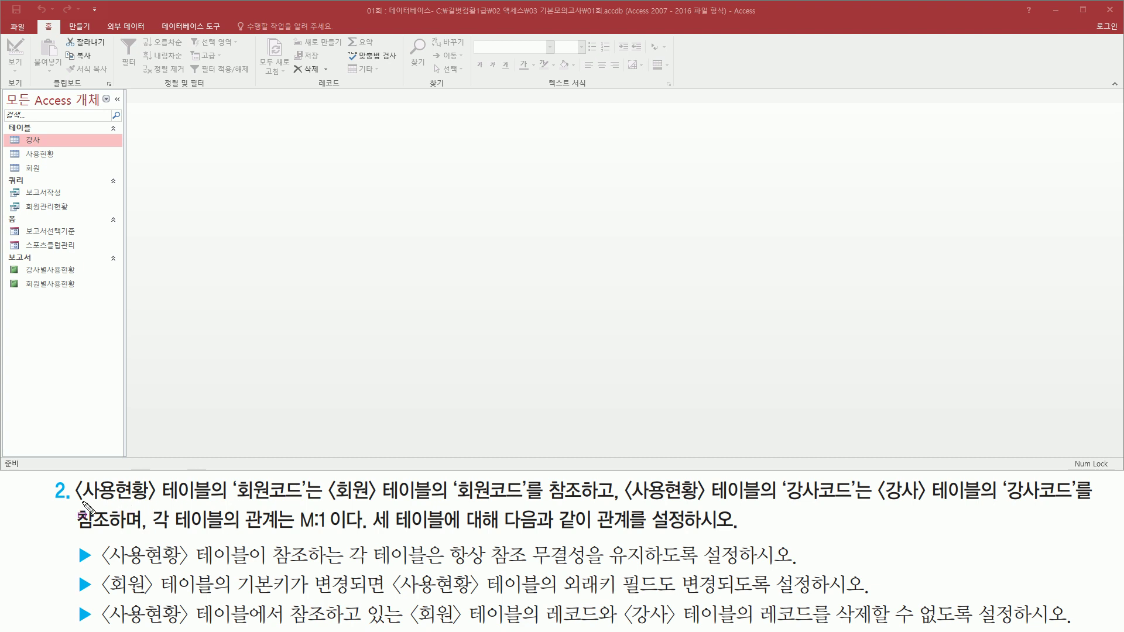
pyautogui.moveTo(78, 504)
pyautogui.mouseDown()
pyautogui.moveTo(211, 503)
pyautogui.moveTo(313, 489)
pyautogui.moveTo(309, 480)
pyautogui.moveTo(529, 506)
pyautogui.moveTo(689, 503)
pyautogui.moveTo(763, 486)
pyautogui.moveTo(856, 501)
pyautogui.moveTo(876, 483)
pyautogui.moveTo(988, 503)
pyautogui.moveTo(1071, 502)
pyautogui.mouseUp()
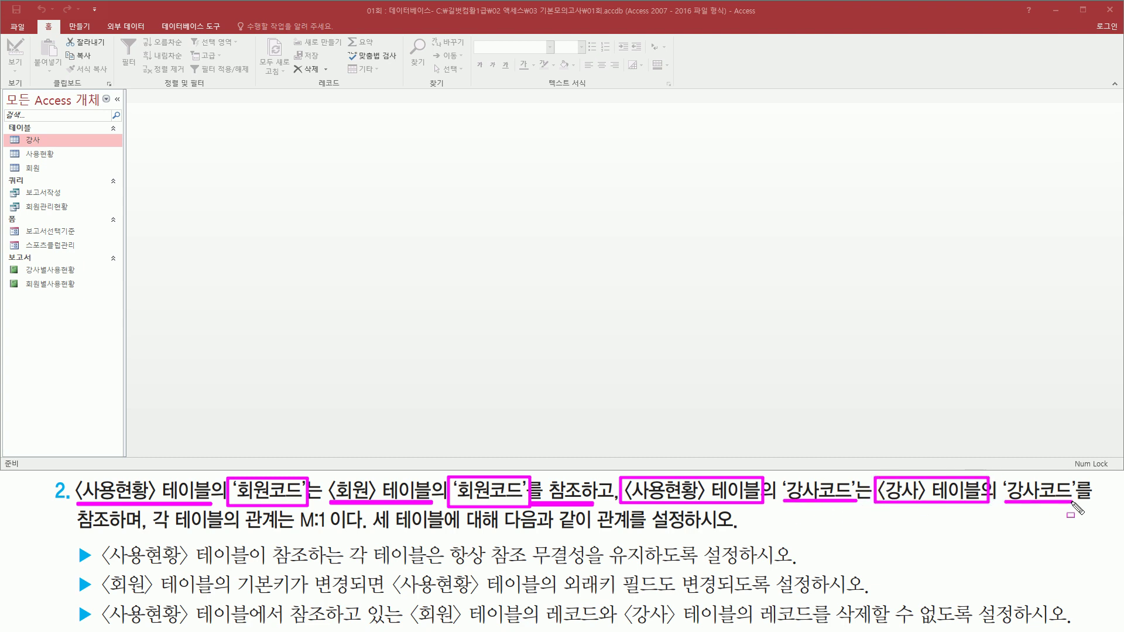
pyautogui.moveTo(73, 529); pyautogui.dragTo(126, 529)
pyautogui.moveTo(296, 534); pyautogui.dragTo(329, 533)
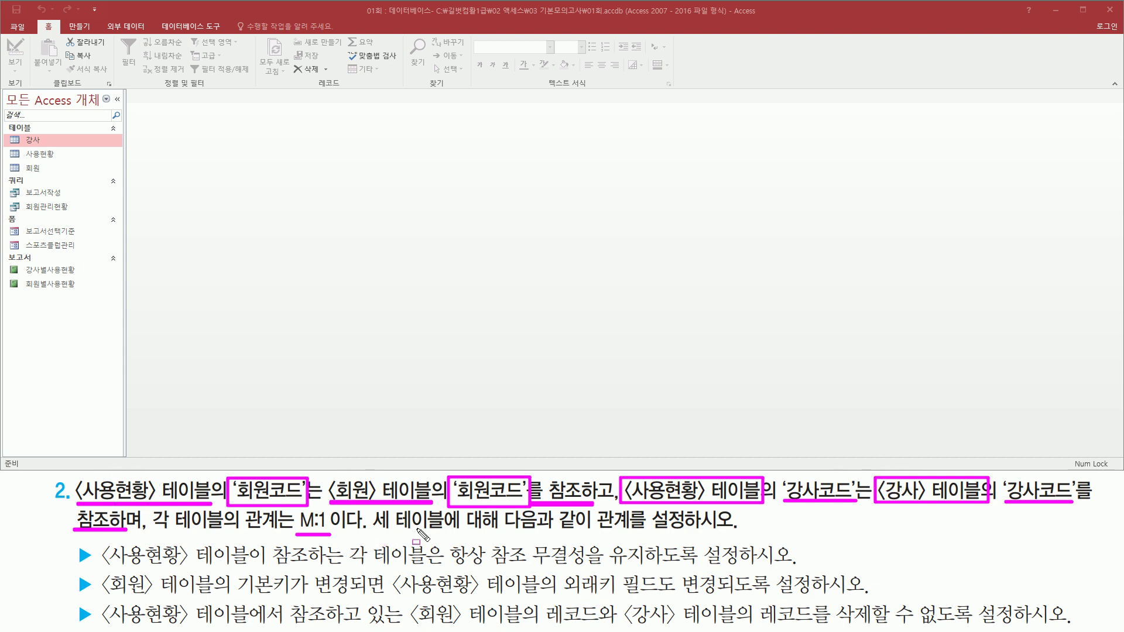
pyautogui.moveTo(370, 534); pyautogui.dragTo(736, 534)
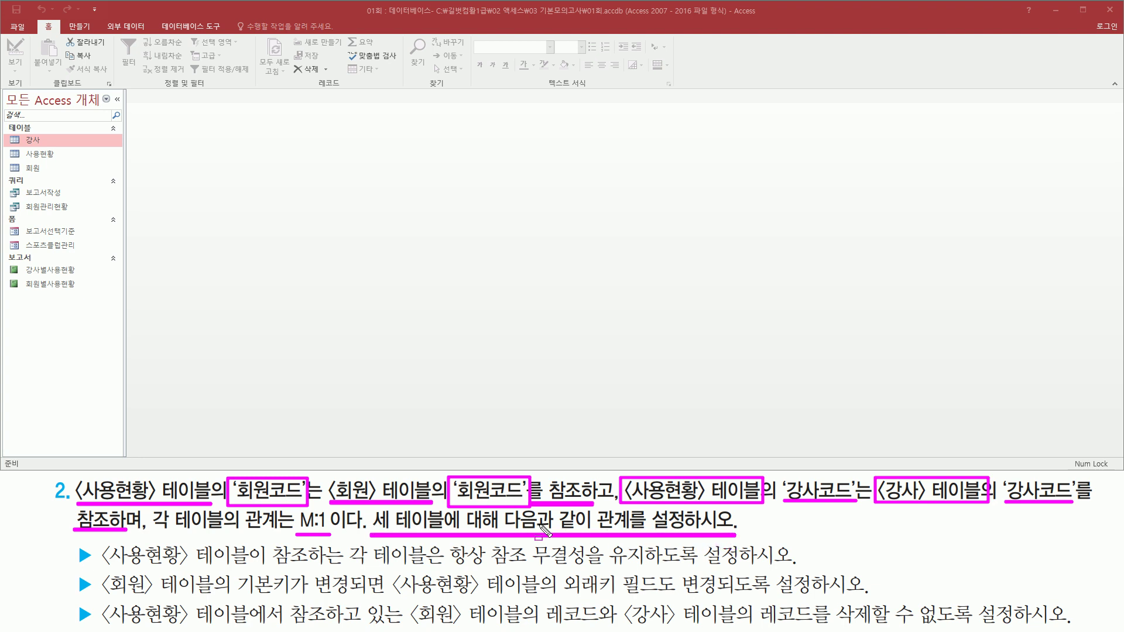
pyautogui.press('Escape')
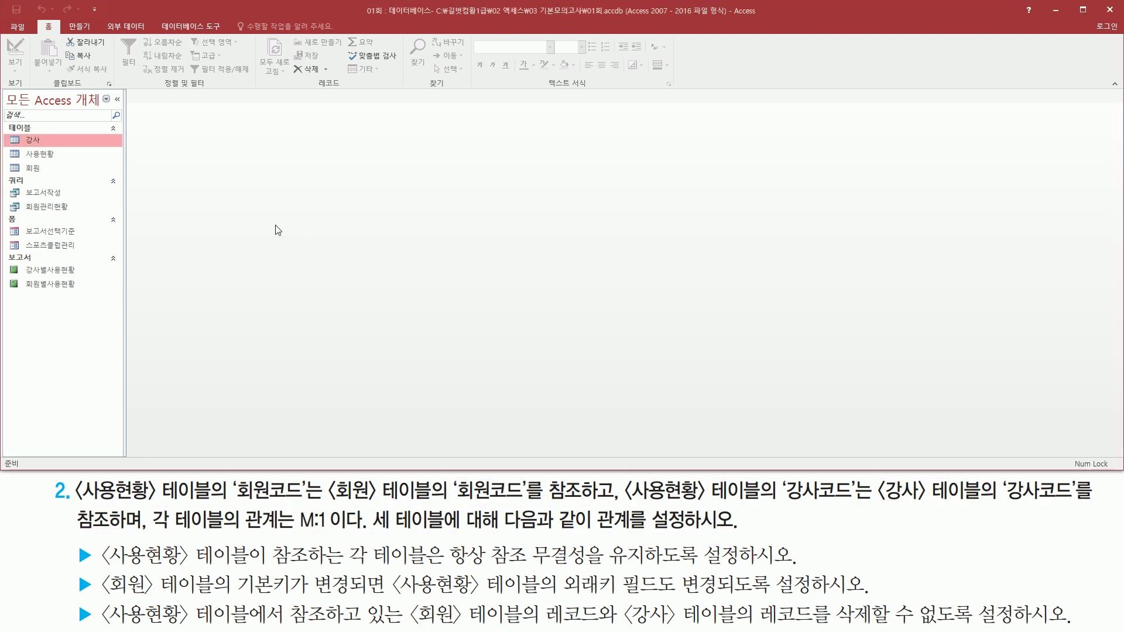
# Open the database's relationships (관계) window
pyautogui.moveTo(155, 17); pyautogui.dragTo(227, 35)
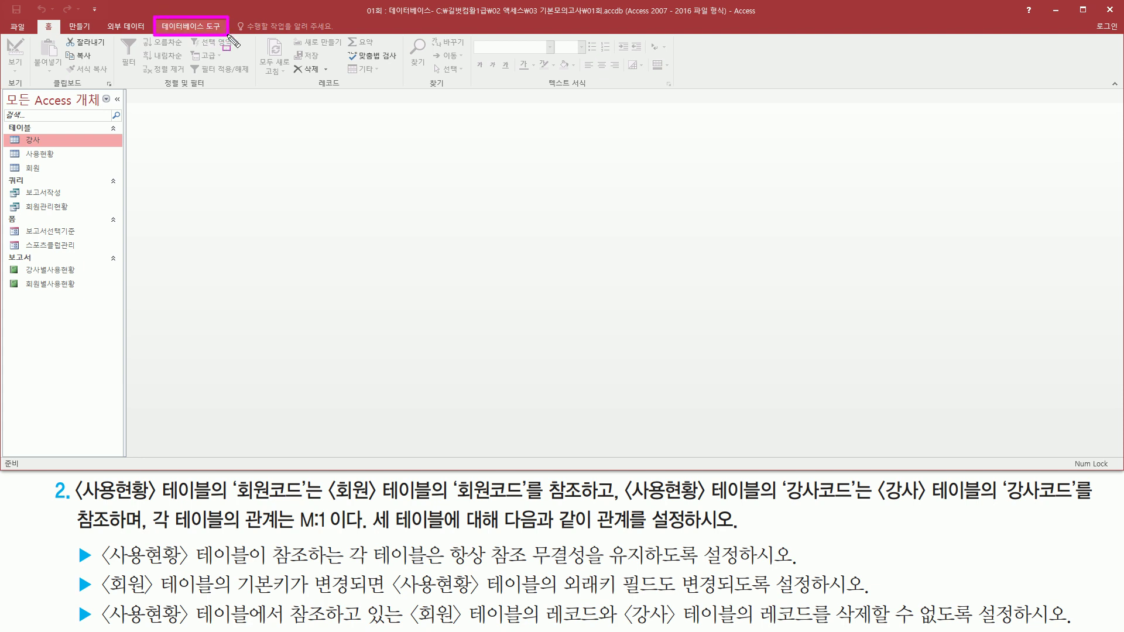
pyautogui.press('Escape')
pyautogui.click(203, 26)
pyautogui.moveTo(121, 90); pyautogui.dragTo(151, 89)
pyautogui.moveTo(106, 35); pyautogui.dragTo(135, 73)
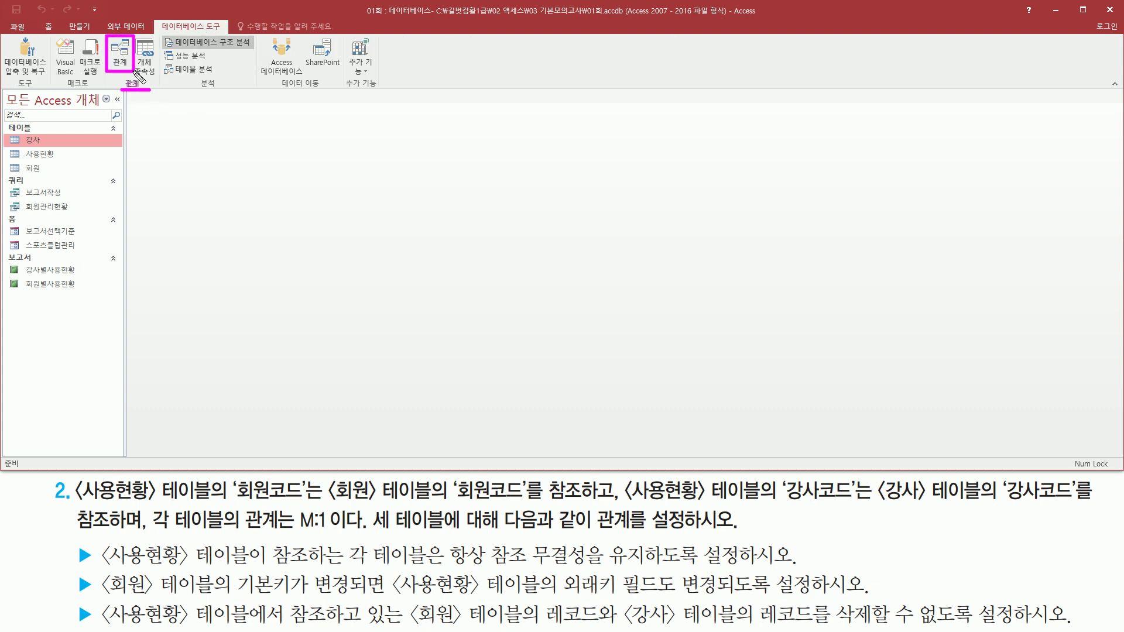
pyautogui.click(125, 56)
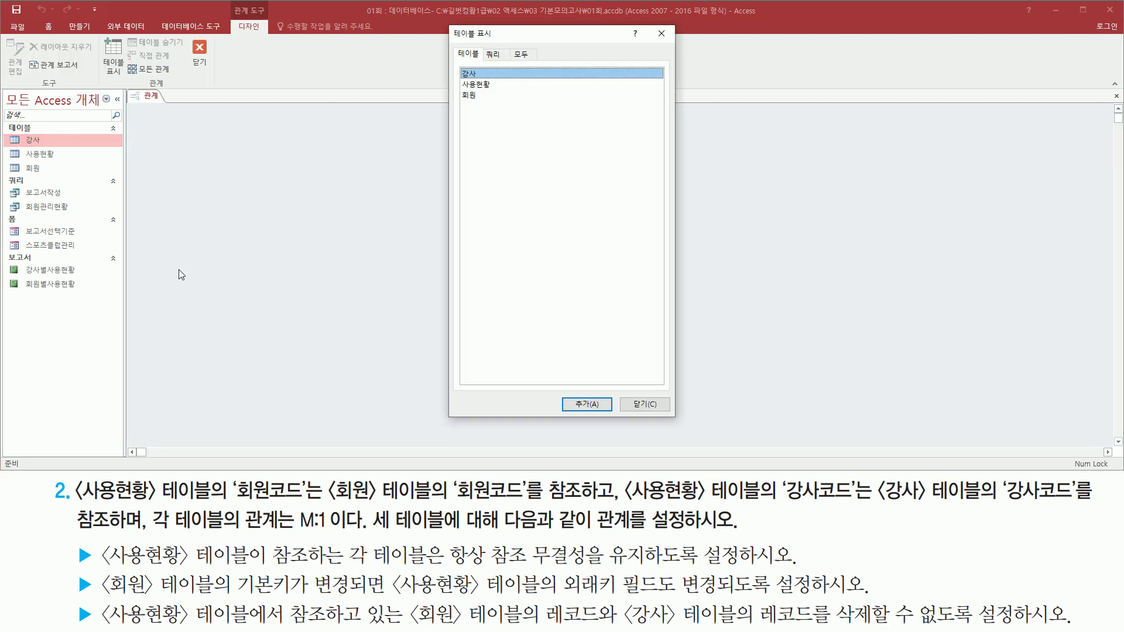
# Add the 강사, 사용현황 and 회원 tables to the relationships layout and close the table list
pyautogui.moveTo(449, 23)
pyautogui.mouseDown()
pyautogui.moveTo(597, 362)
pyautogui.moveTo(675, 418)
pyautogui.mouseUp()
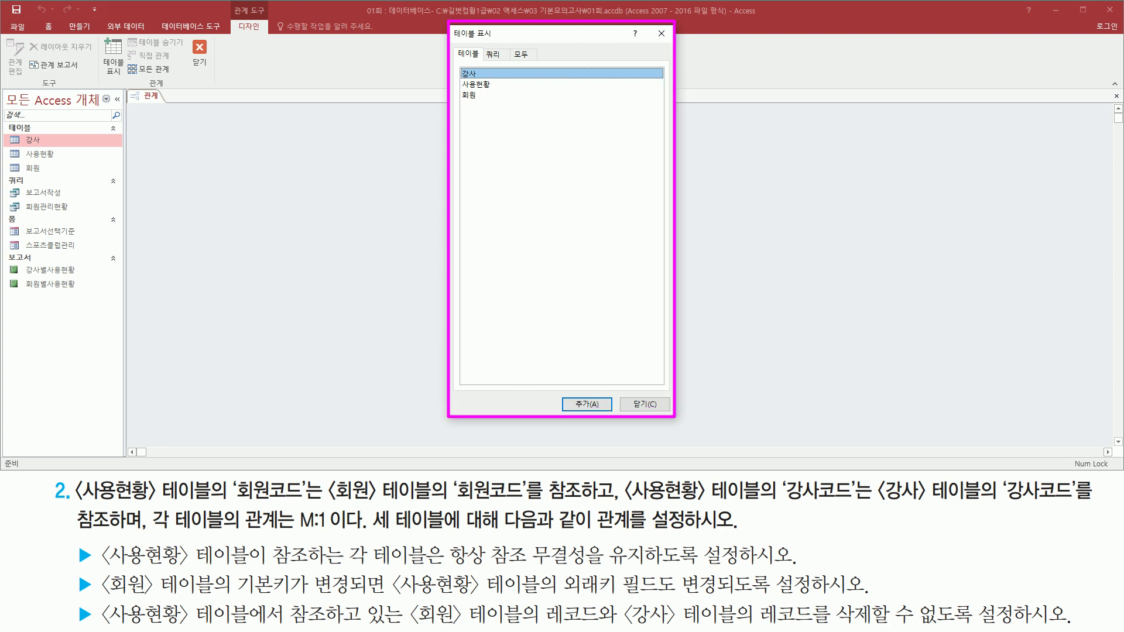
pyautogui.moveTo(452, 66)
pyautogui.mouseDown()
pyautogui.moveTo(494, 81)
pyautogui.moveTo(500, 105)
pyautogui.mouseUp()
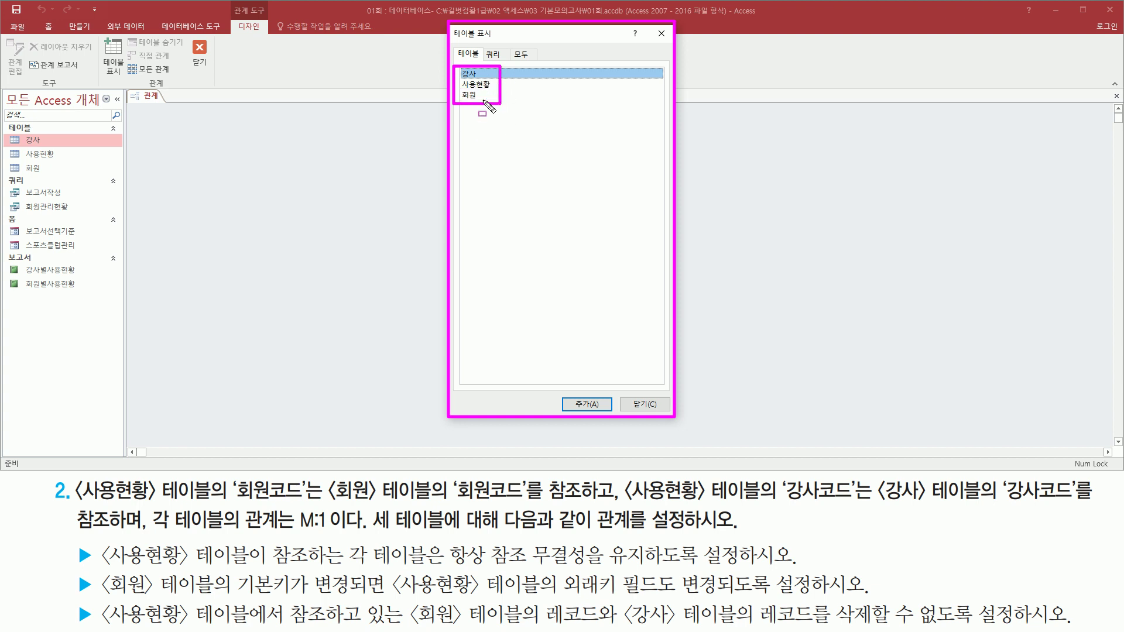
pyautogui.press('Escape')
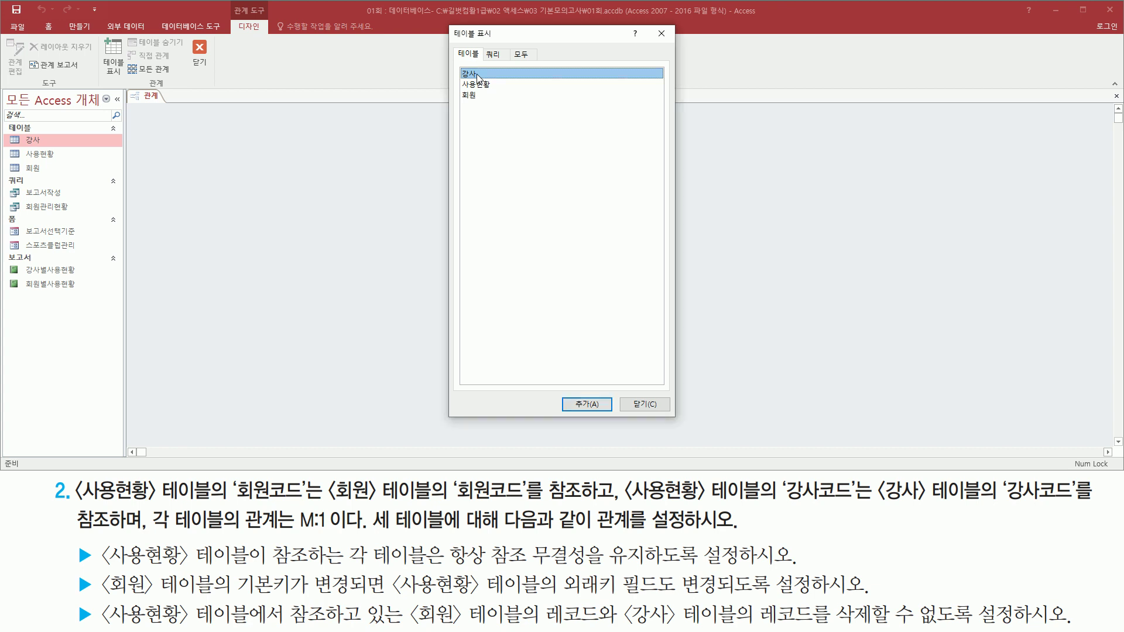
pyautogui.doubleClick(478, 74)
pyautogui.click(494, 85)
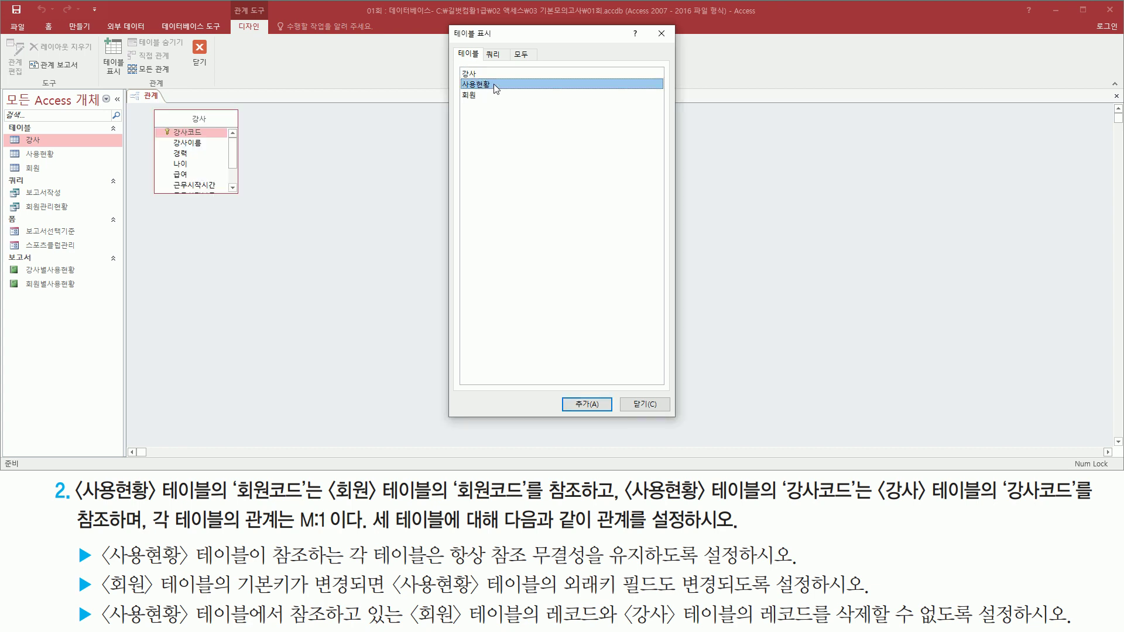
pyautogui.doubleClick(493, 84)
pyautogui.click(478, 95)
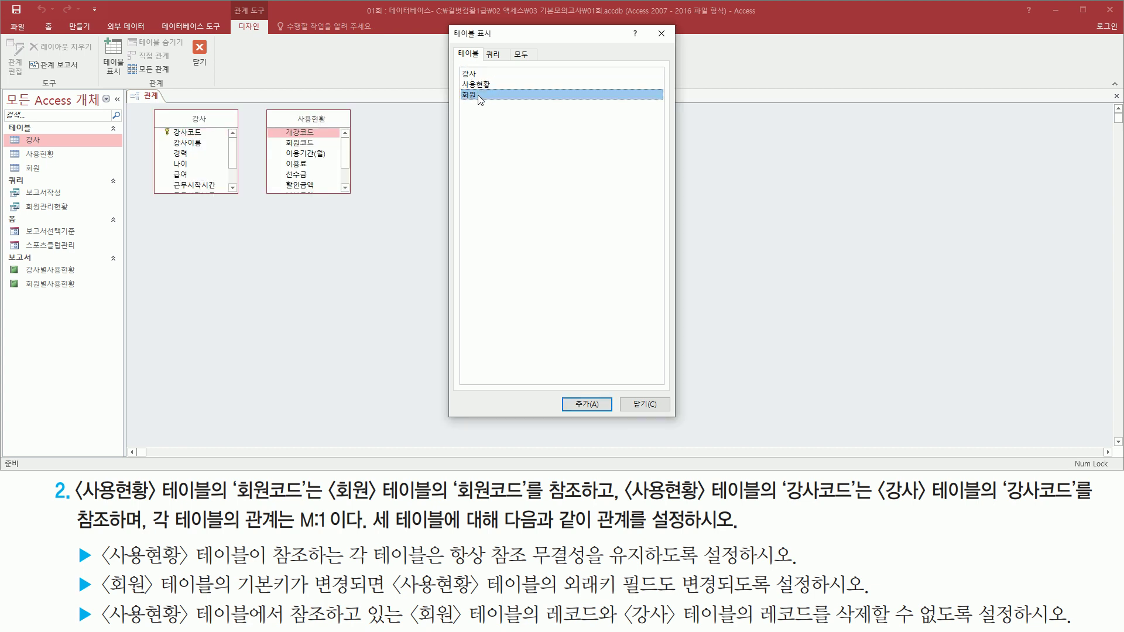
pyautogui.doubleClick(478, 95)
pyautogui.click(363, 108)
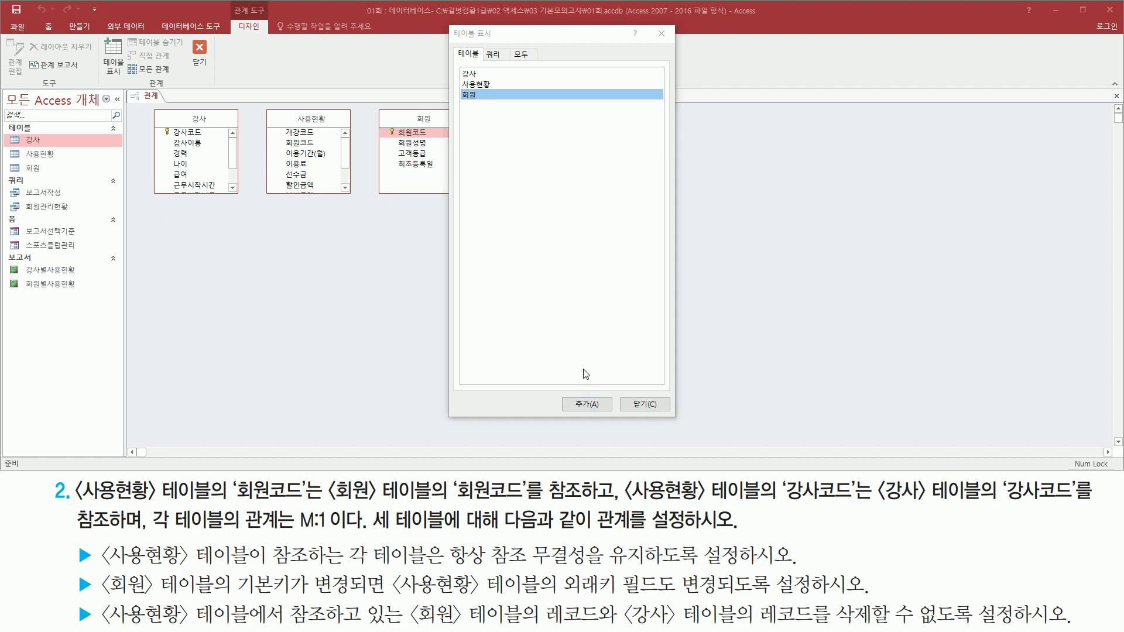
pyautogui.click(652, 405)
pyautogui.click(658, 406)
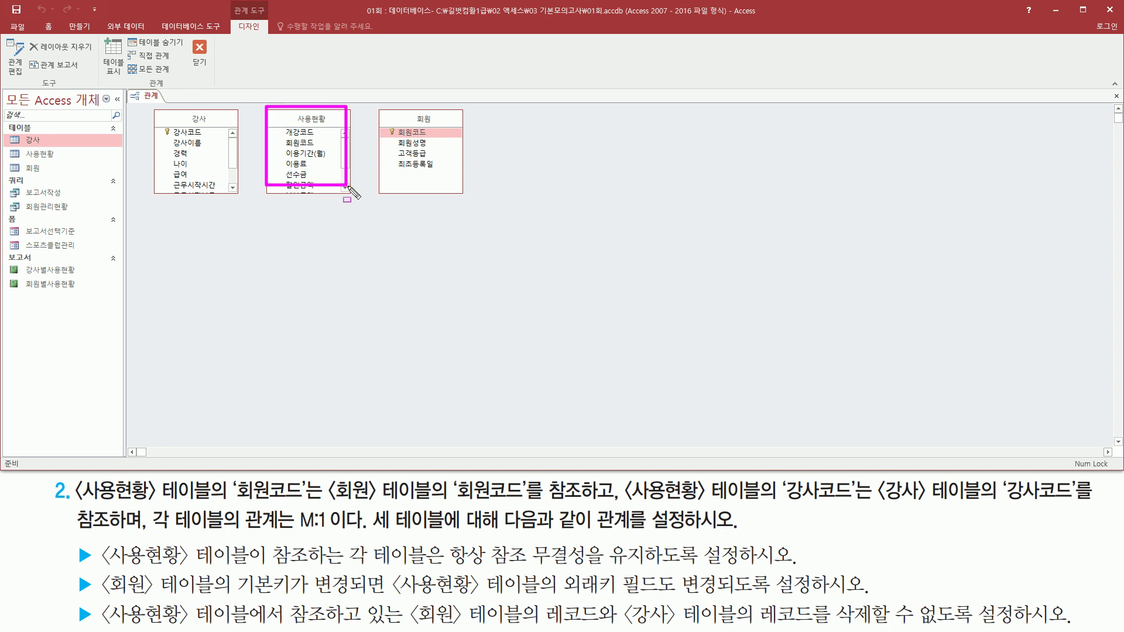
pyautogui.moveTo(232, 507); pyautogui.dragTo(306, 506)
pyautogui.moveTo(279, 134); pyautogui.dragTo(323, 150)
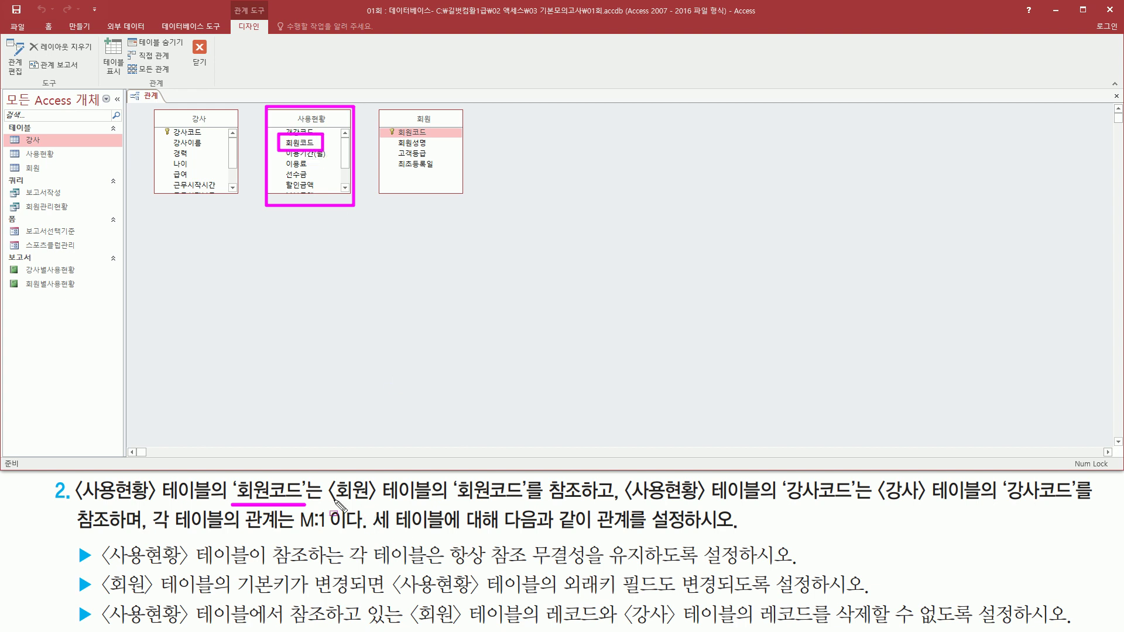
pyautogui.moveTo(452, 504); pyautogui.dragTo(543, 504)
pyautogui.moveTo(423, 125)
pyautogui.mouseDown()
pyautogui.moveTo(395, 132)
pyautogui.moveTo(436, 139)
pyautogui.moveTo(423, 124)
pyautogui.mouseUp()
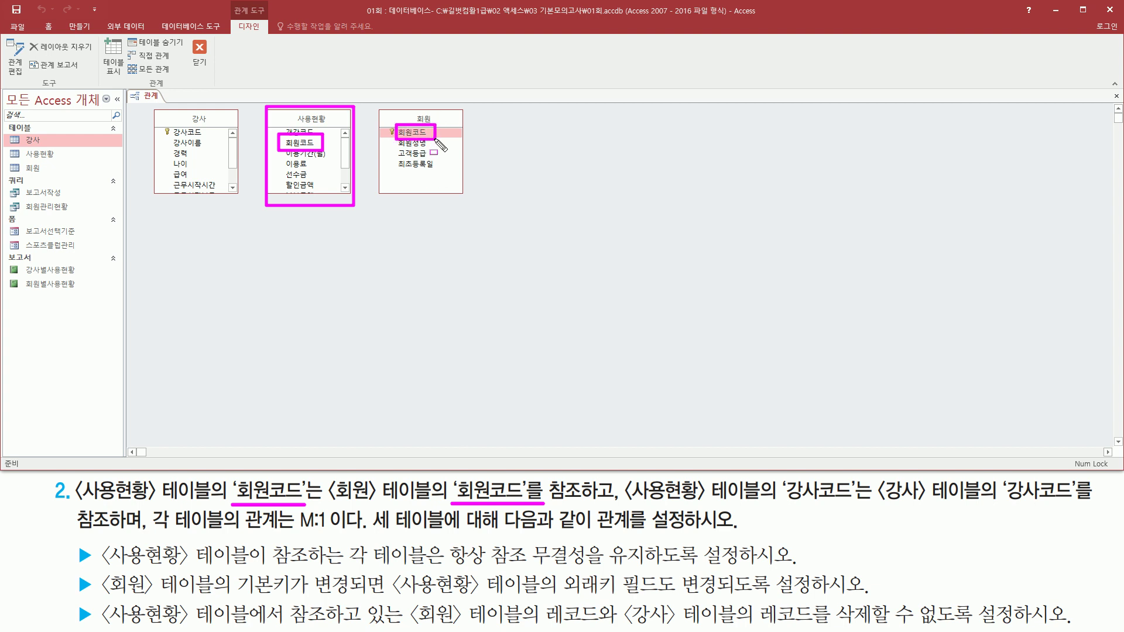
pyautogui.moveTo(319, 143); pyautogui.dragTo(330, 134)
pyautogui.moveTo(324, 144); pyautogui.dragTo(383, 148)
pyautogui.moveTo(402, 134)
pyautogui.mouseDown()
pyautogui.moveTo(358, 125)
pyautogui.moveTo(334, 147)
pyautogui.mouseUp()
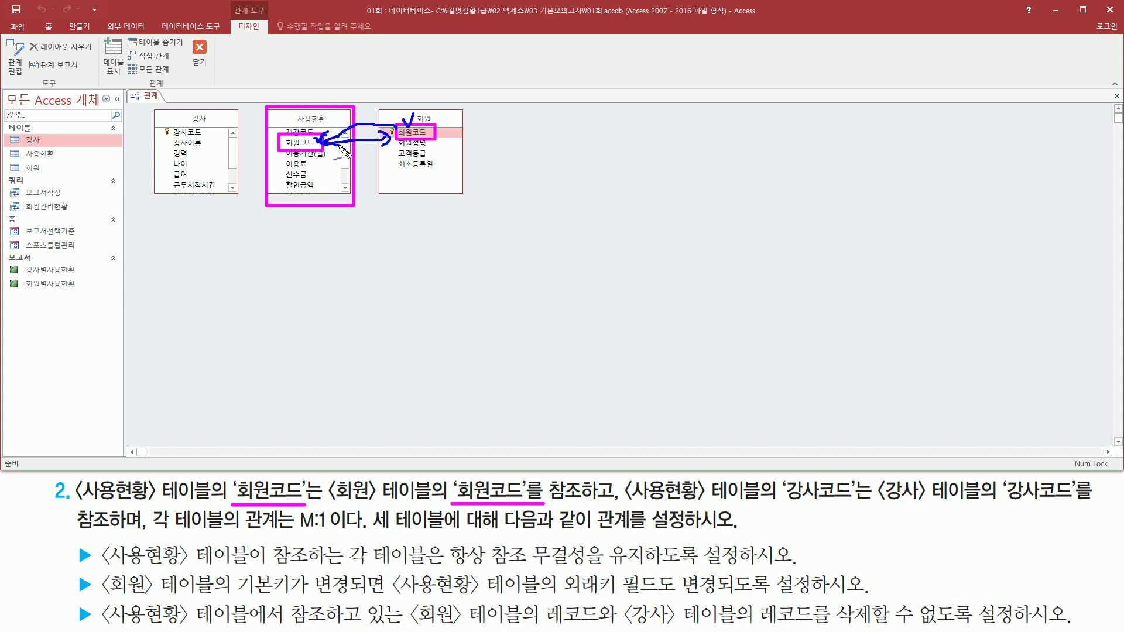
pyautogui.press('Escape')
# Link 회원코드 in the 사용현황 table to 회원코드 in the 회원 table, opening the relationship's settings
pyautogui.click(310, 143)
pyautogui.click(305, 144)
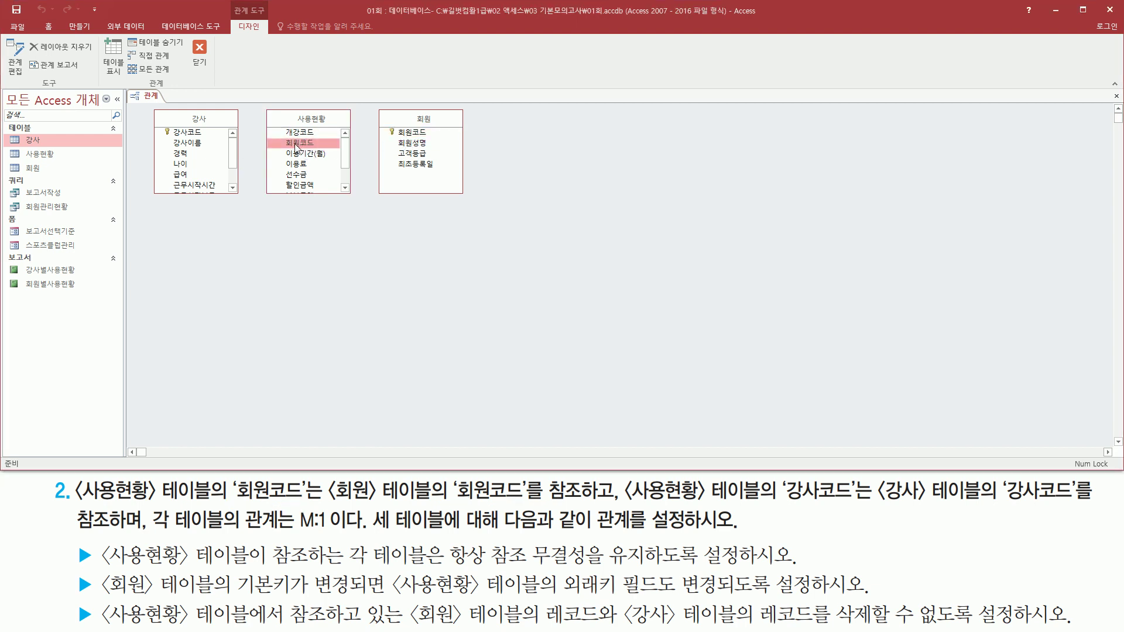
pyautogui.moveTo(297, 146); pyautogui.dragTo(423, 136)
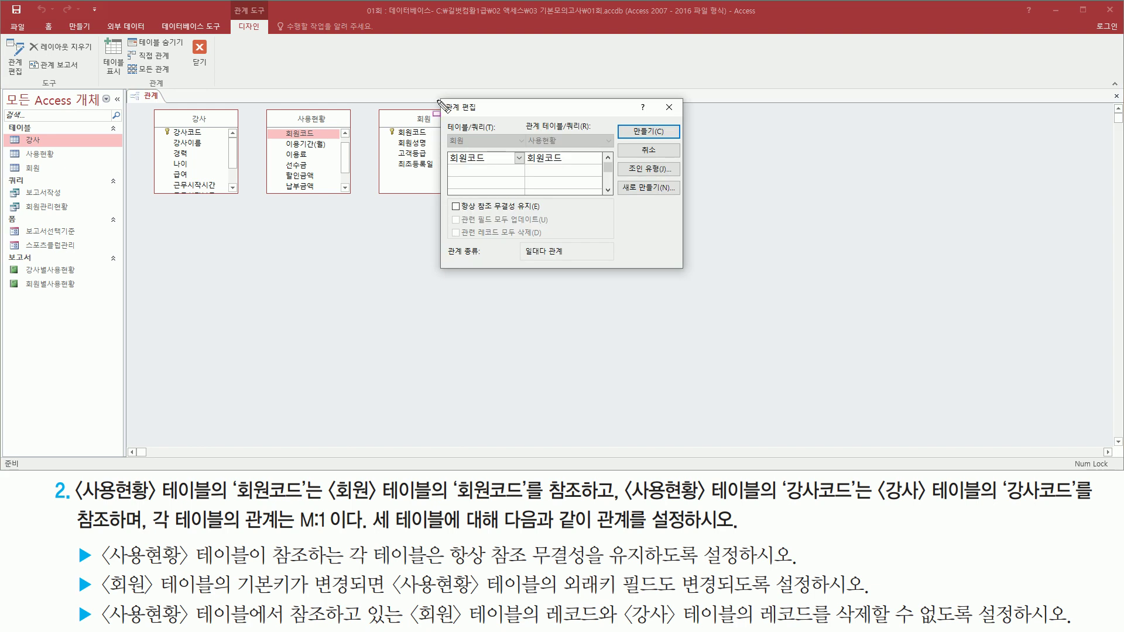
pyautogui.moveTo(442, 99)
pyautogui.mouseDown()
pyautogui.moveTo(445, 262)
pyautogui.moveTo(686, 271)
pyautogui.mouseUp()
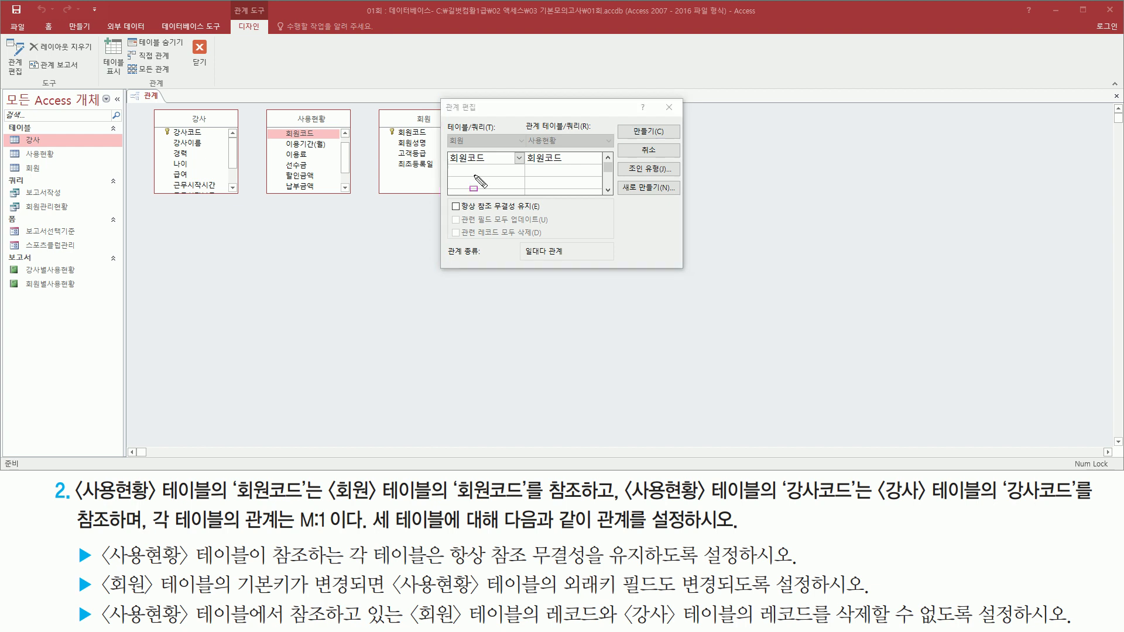
pyautogui.moveTo(443, 130)
pyautogui.mouseDown()
pyautogui.moveTo(502, 165)
pyautogui.moveTo(542, 145)
pyautogui.moveTo(576, 156)
pyautogui.moveTo(570, 168)
pyautogui.mouseUp()
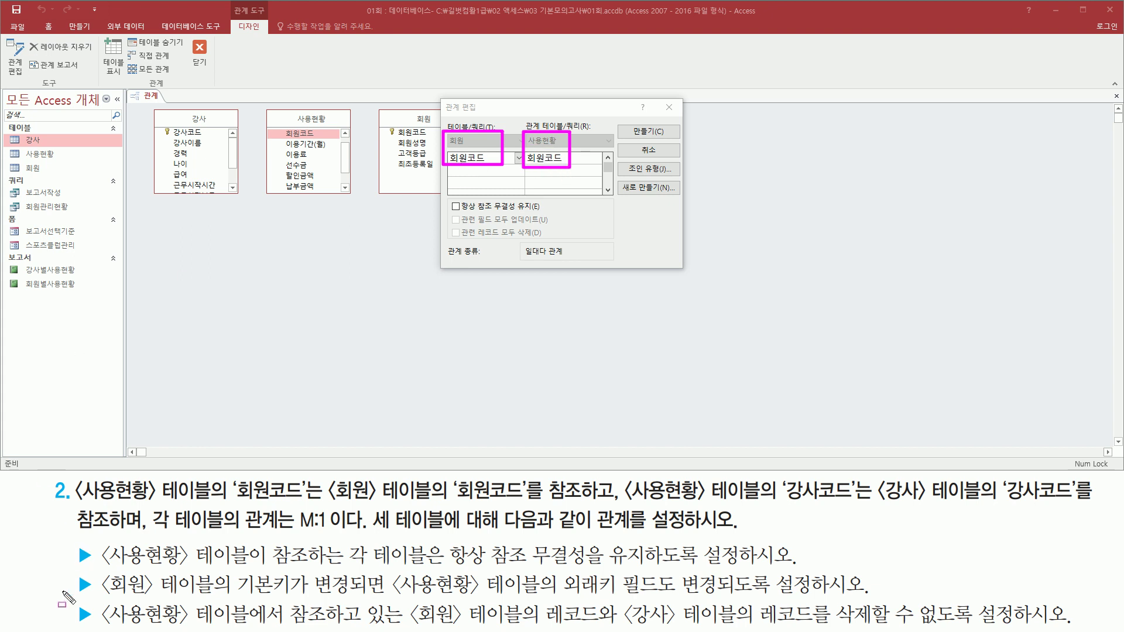
pyautogui.moveTo(72, 540)
pyautogui.mouseDown()
pyautogui.moveTo(90, 558)
pyautogui.moveTo(96, 625)
pyautogui.mouseUp()
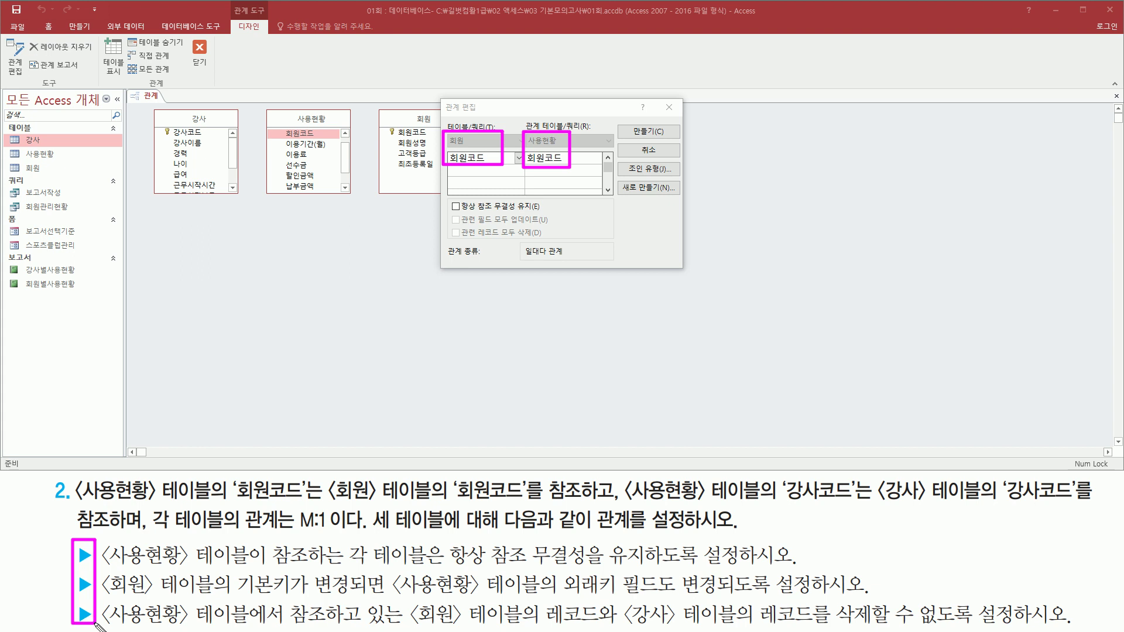
pyautogui.press('e')
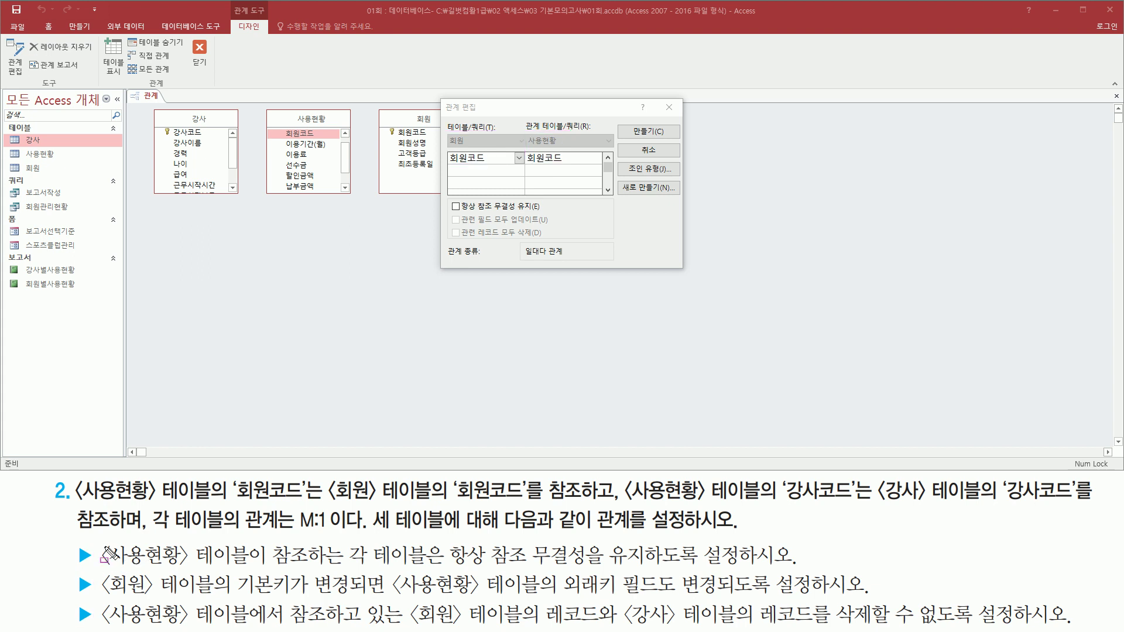
# Enforce referential integrity (항상 참조 무결성 유지) on the 회원–사용현황 relationship
pyautogui.moveTo(102, 536)
pyautogui.mouseDown()
pyautogui.moveTo(103, 552)
pyautogui.moveTo(250, 570)
pyautogui.mouseUp()
pyautogui.moveTo(347, 566); pyautogui.dragTo(746, 569)
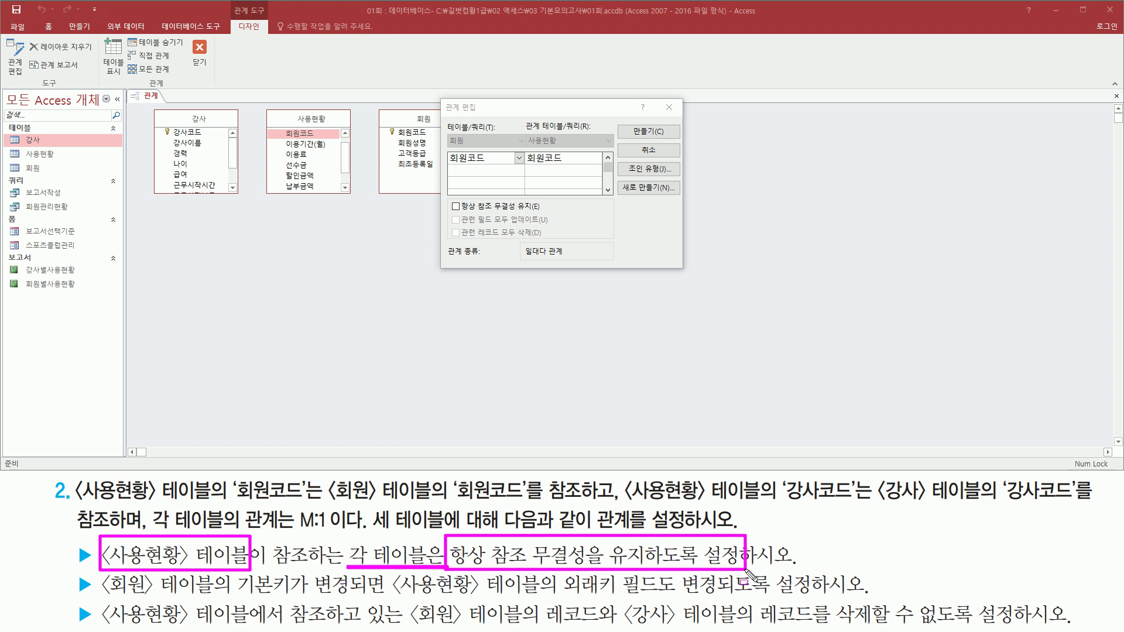
pyautogui.moveTo(448, 199); pyautogui.dragTo(550, 216)
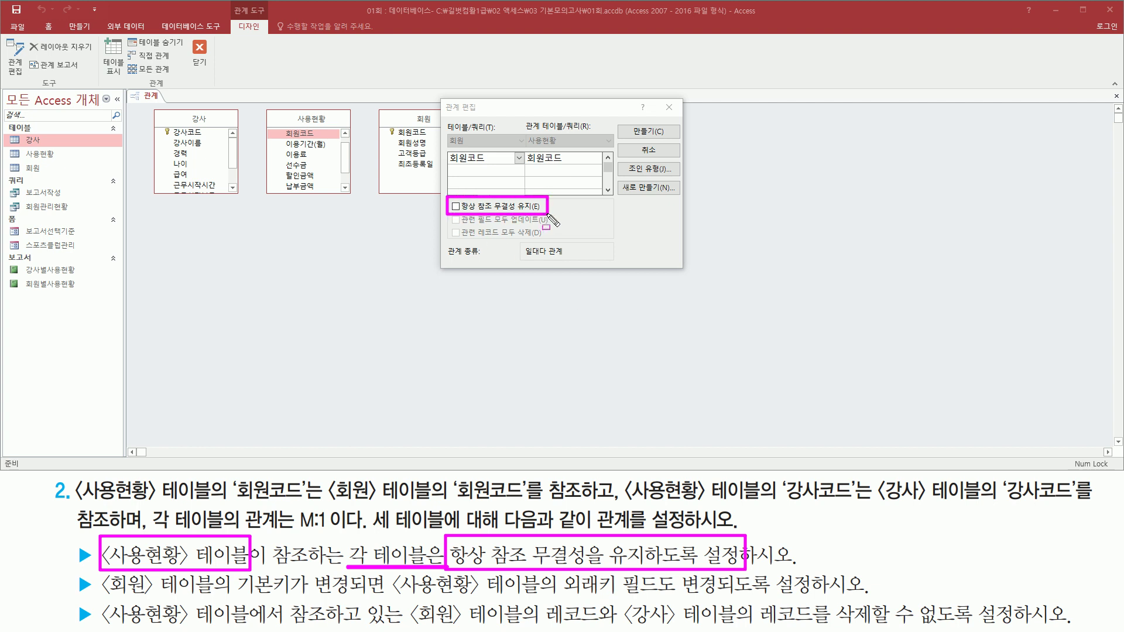
pyautogui.click(456, 206)
pyautogui.moveTo(447, 198); pyautogui.dragTo(552, 213)
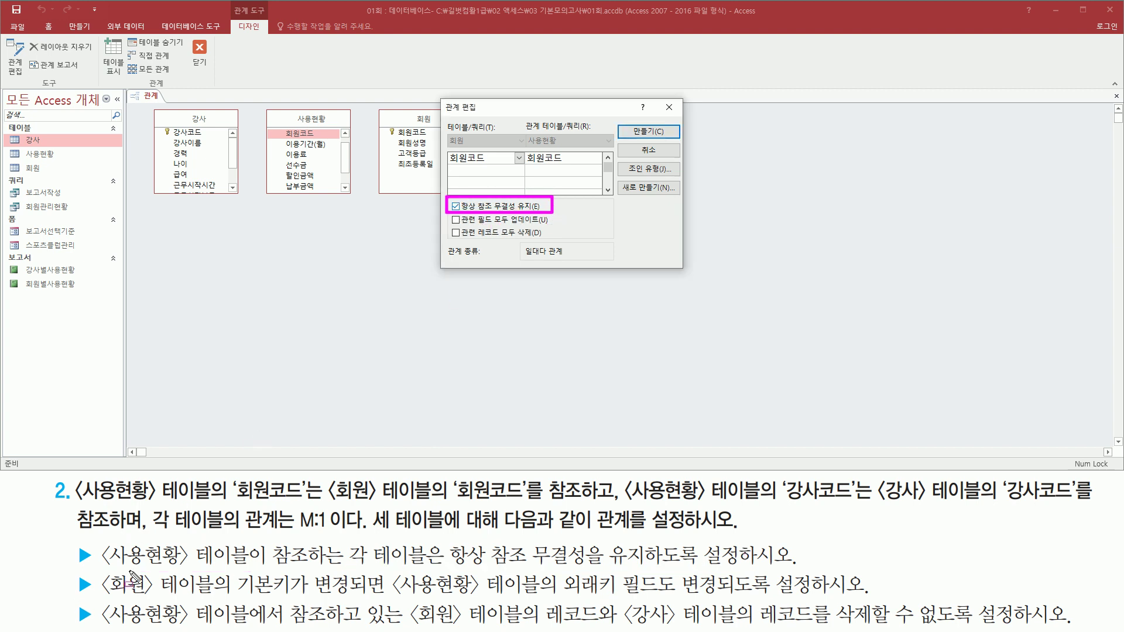
# Enable cascading updates of related fields (관련 필드 모두 업데이트) for the 회원–사용현황 relationship
pyautogui.moveTo(107, 599)
pyautogui.mouseDown()
pyautogui.moveTo(385, 599)
pyautogui.moveTo(398, 588)
pyautogui.moveTo(597, 601)
pyautogui.moveTo(815, 597)
pyautogui.mouseUp()
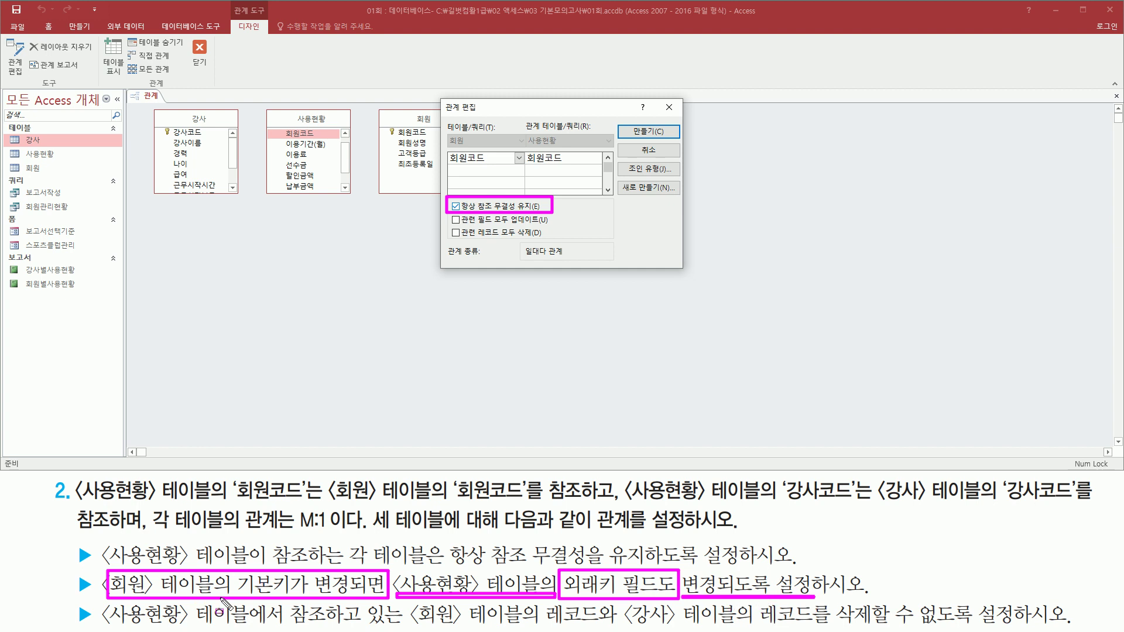
pyautogui.moveTo(444, 133)
pyautogui.mouseDown()
pyautogui.moveTo(445, 150)
pyautogui.moveTo(475, 151)
pyautogui.moveTo(550, 148)
pyautogui.moveTo(559, 131)
pyautogui.mouseUp()
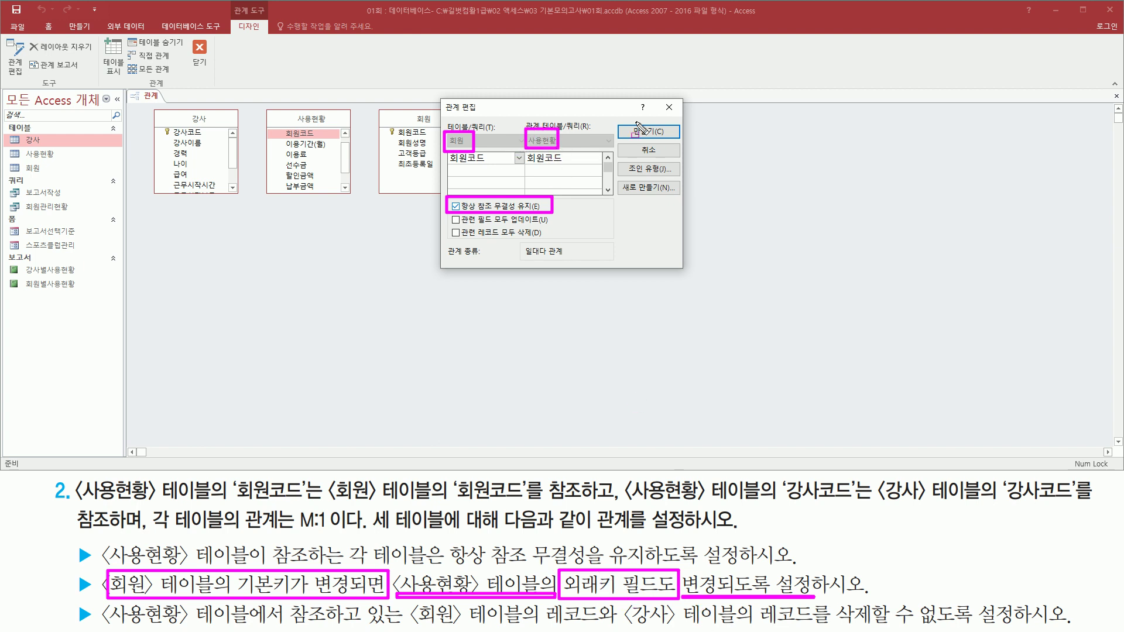
pyautogui.moveTo(461, 224); pyautogui.dragTo(552, 226)
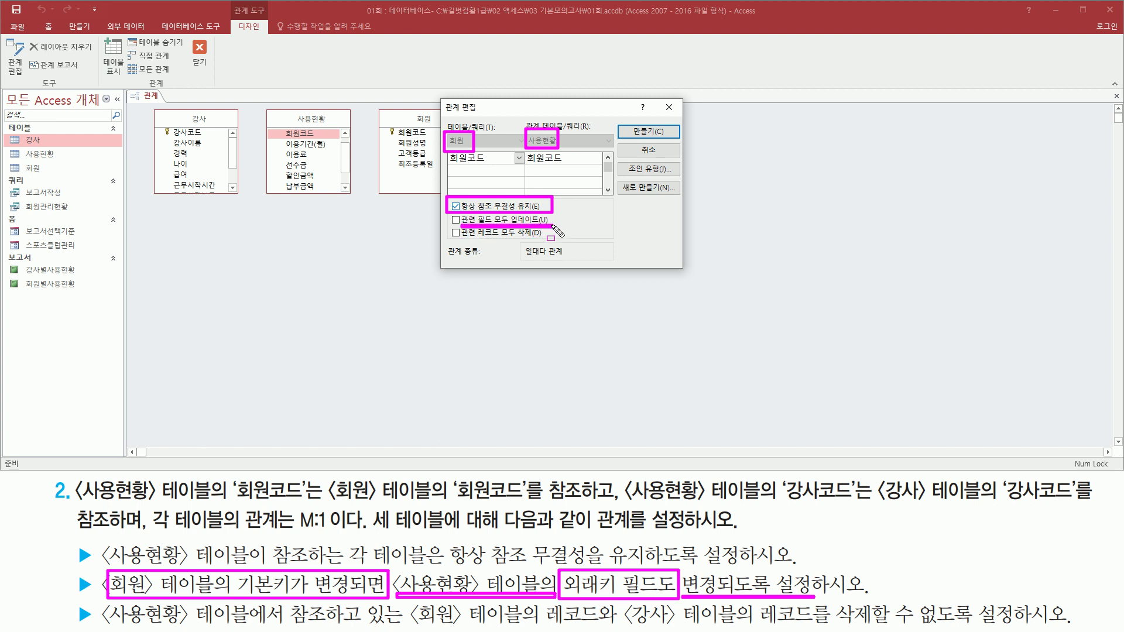
pyautogui.press('Escape')
pyautogui.click(456, 222)
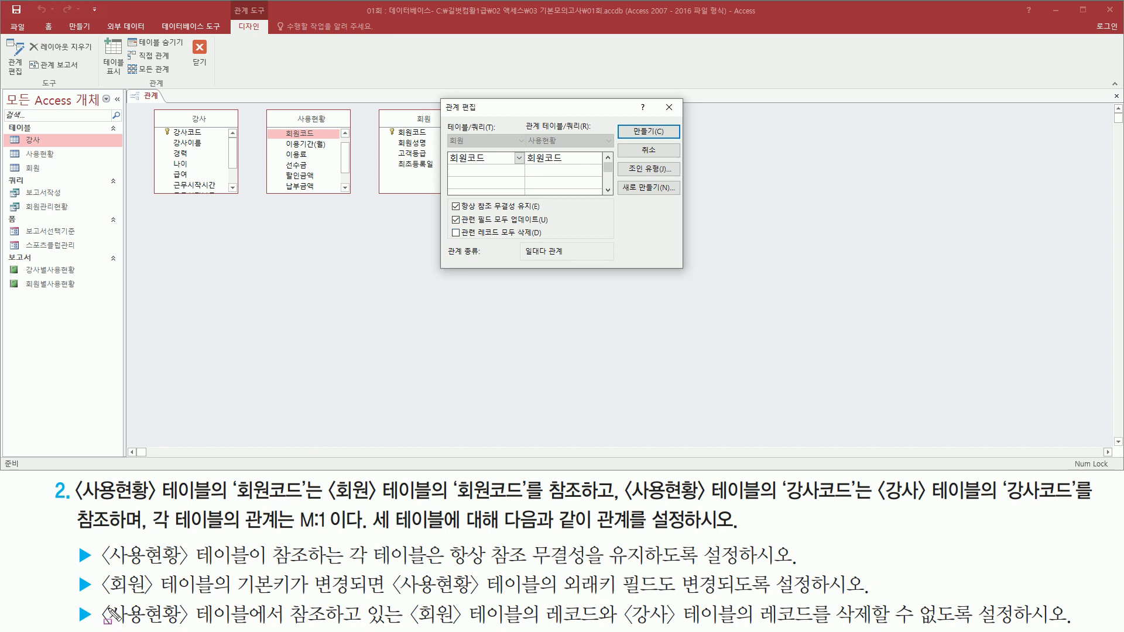
# Create the 회원–사용현황 relationship with cascading deletion of related records (관련 레코드 모두 삭제) left off
pyautogui.moveTo(101, 601)
pyautogui.mouseDown()
pyautogui.moveTo(278, 629)
pyautogui.moveTo(765, 626)
pyautogui.mouseUp()
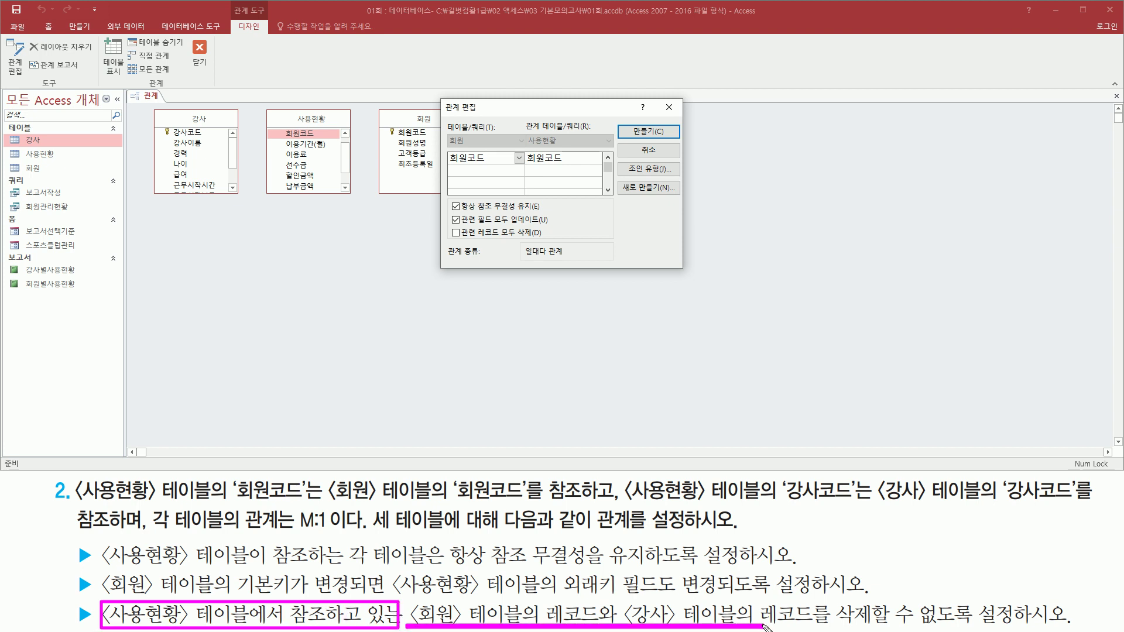
pyautogui.moveTo(839, 593)
pyautogui.mouseDown()
pyautogui.moveTo(856, 625)
pyautogui.moveTo(1073, 628)
pyautogui.mouseUp()
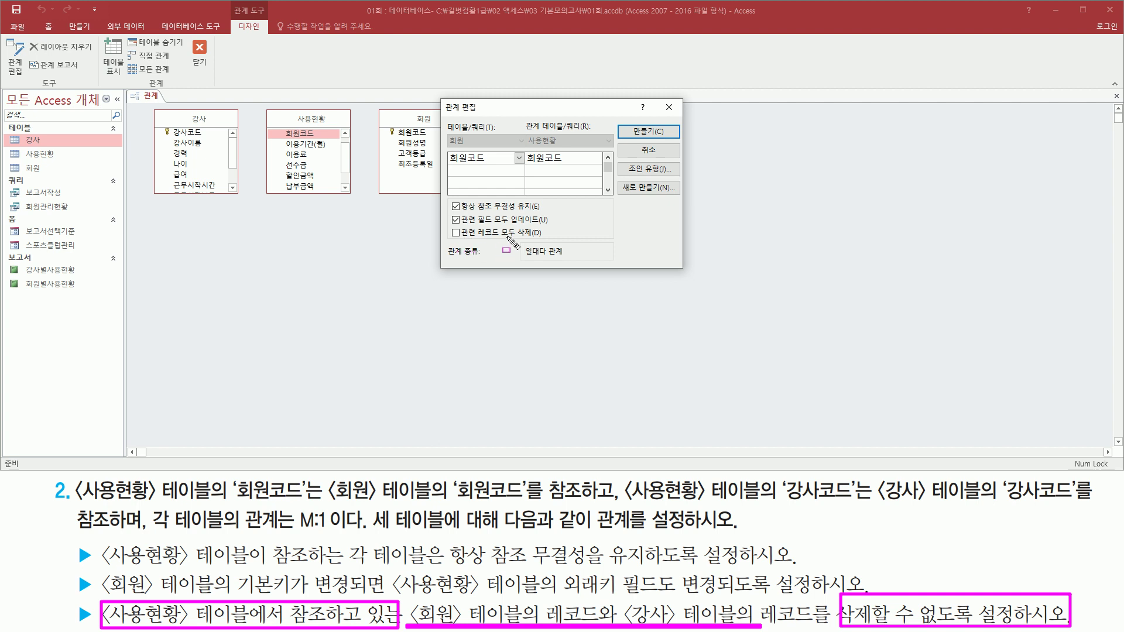
pyautogui.moveTo(498, 239); pyautogui.dragTo(536, 240)
pyautogui.moveTo(450, 224); pyautogui.dragTo(463, 240)
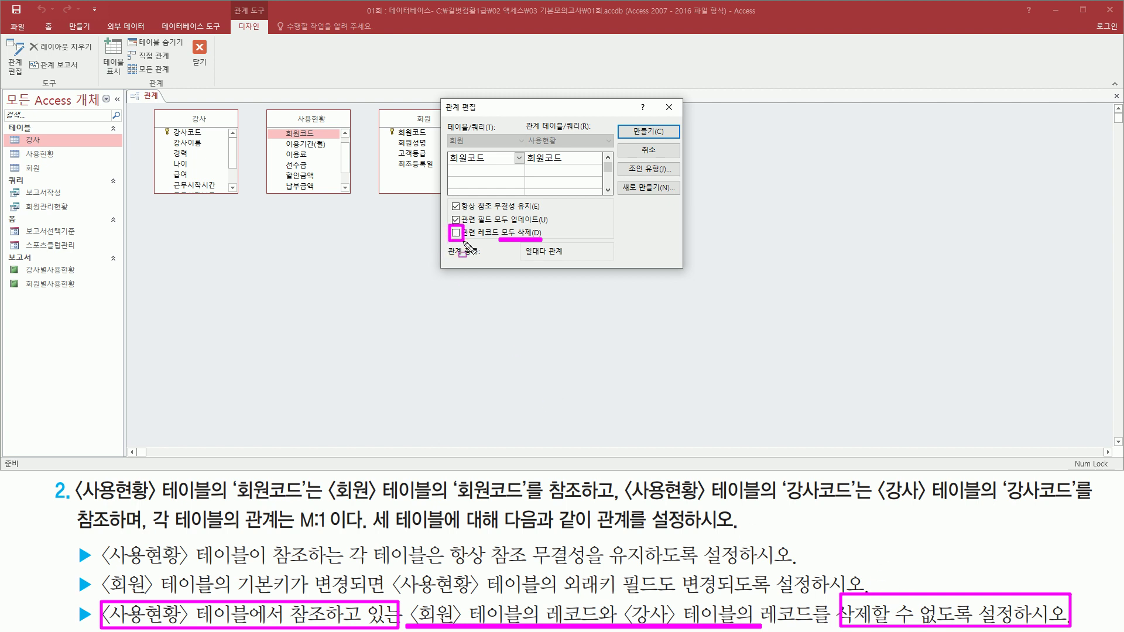
pyautogui.press('Escape')
pyautogui.moveTo(446, 197)
pyautogui.mouseDown()
pyautogui.moveTo(469, 241)
pyautogui.moveTo(562, 241)
pyautogui.mouseUp()
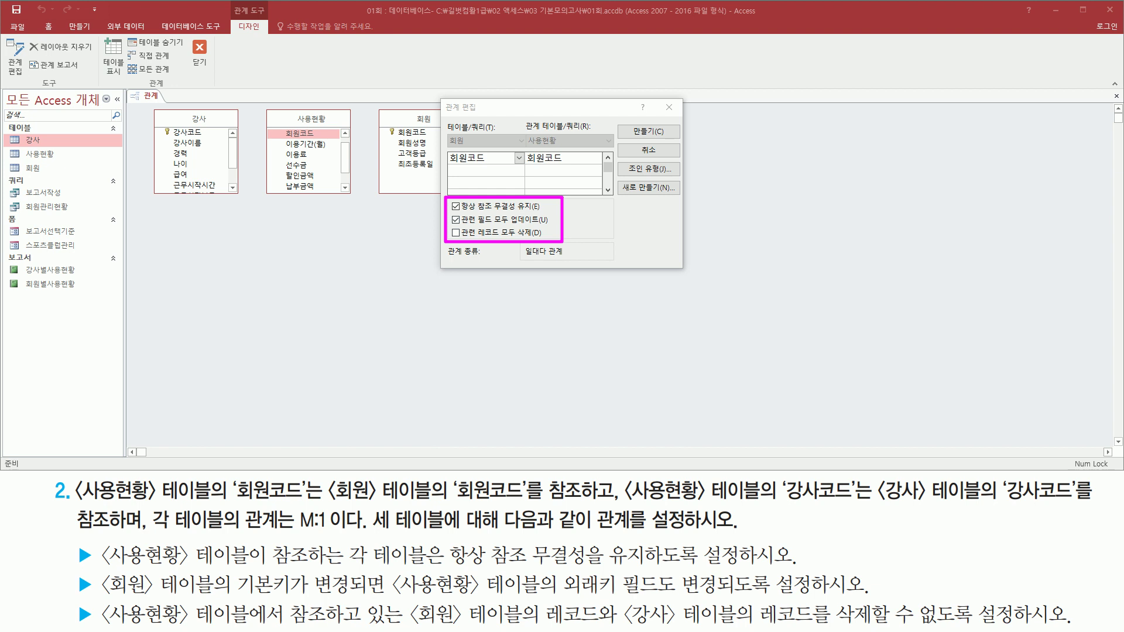
pyautogui.moveTo(625, 123); pyautogui.dragTo(679, 140)
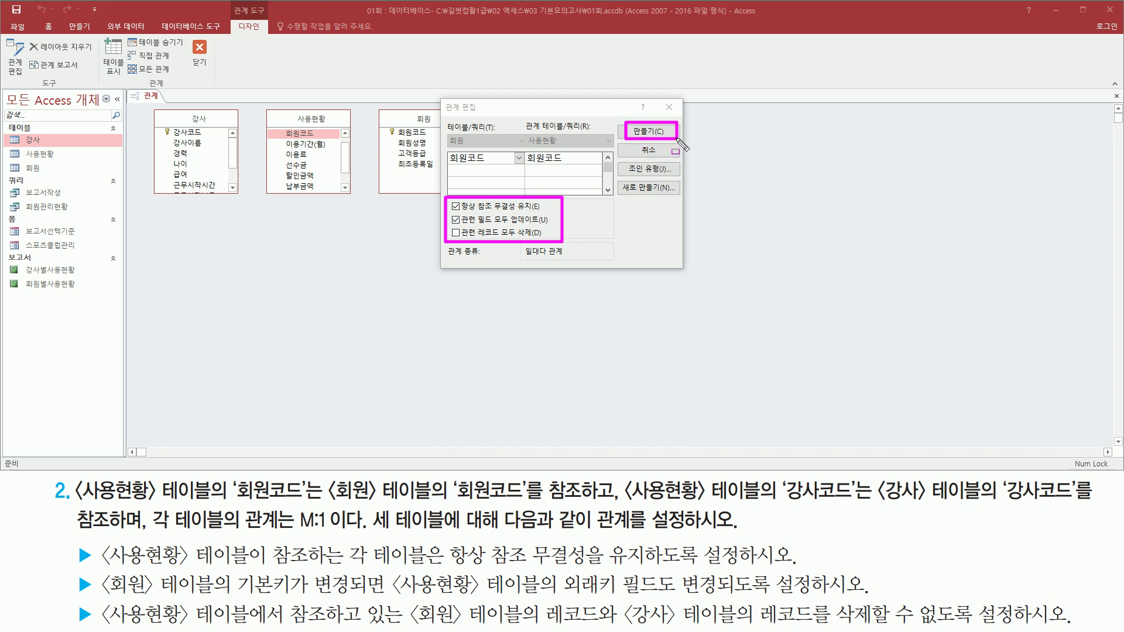
pyautogui.press('Escape')
pyautogui.click(639, 131)
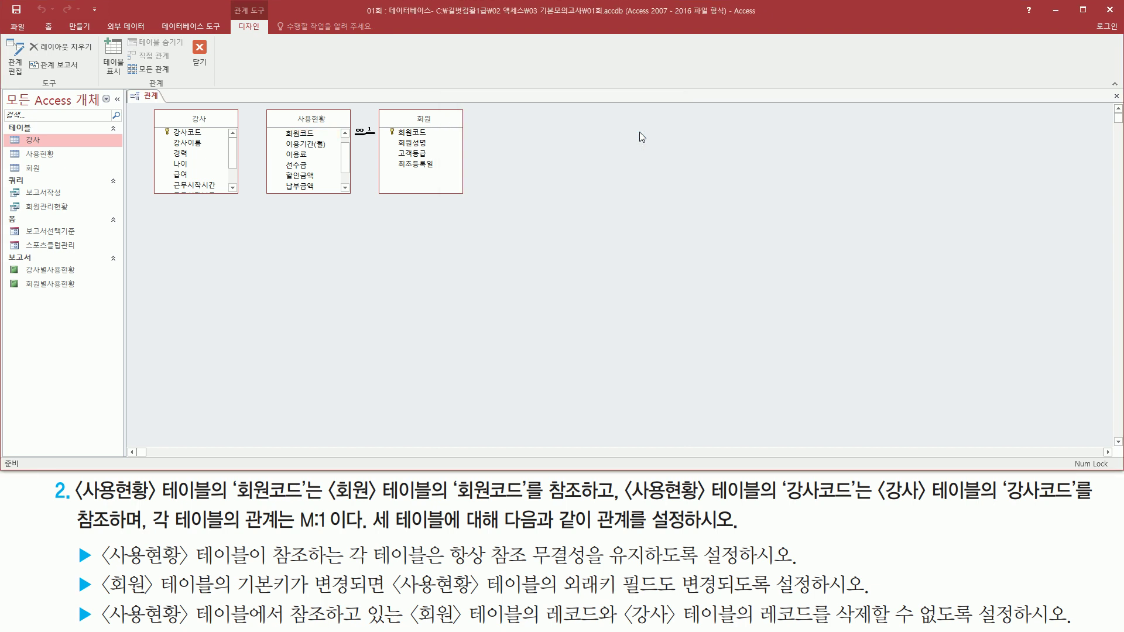
pyautogui.moveTo(258, 102)
pyautogui.mouseDown()
pyautogui.moveTo(279, 140)
pyautogui.moveTo(479, 204)
pyautogui.mouseUp()
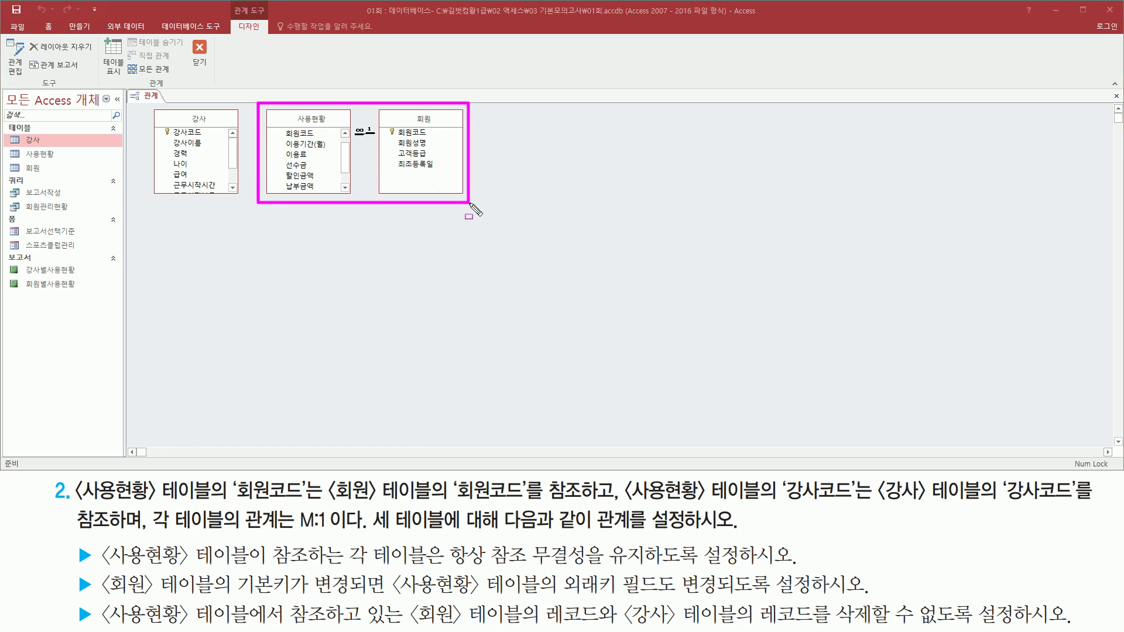
pyautogui.moveTo(350, 118); pyautogui.dragTo(380, 146)
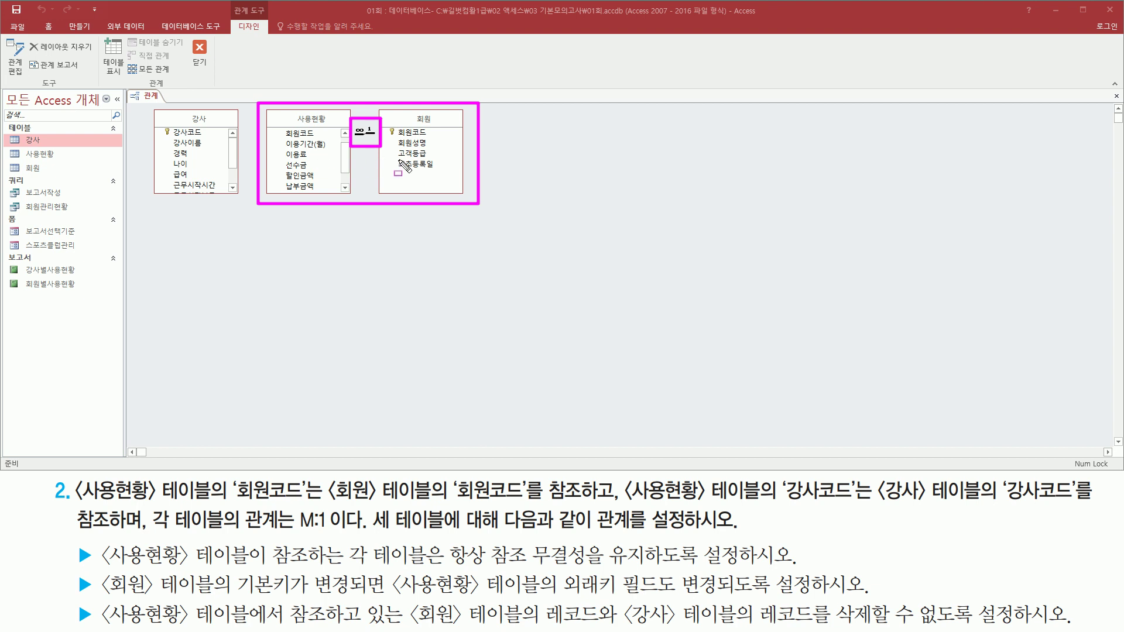
pyautogui.press('e')
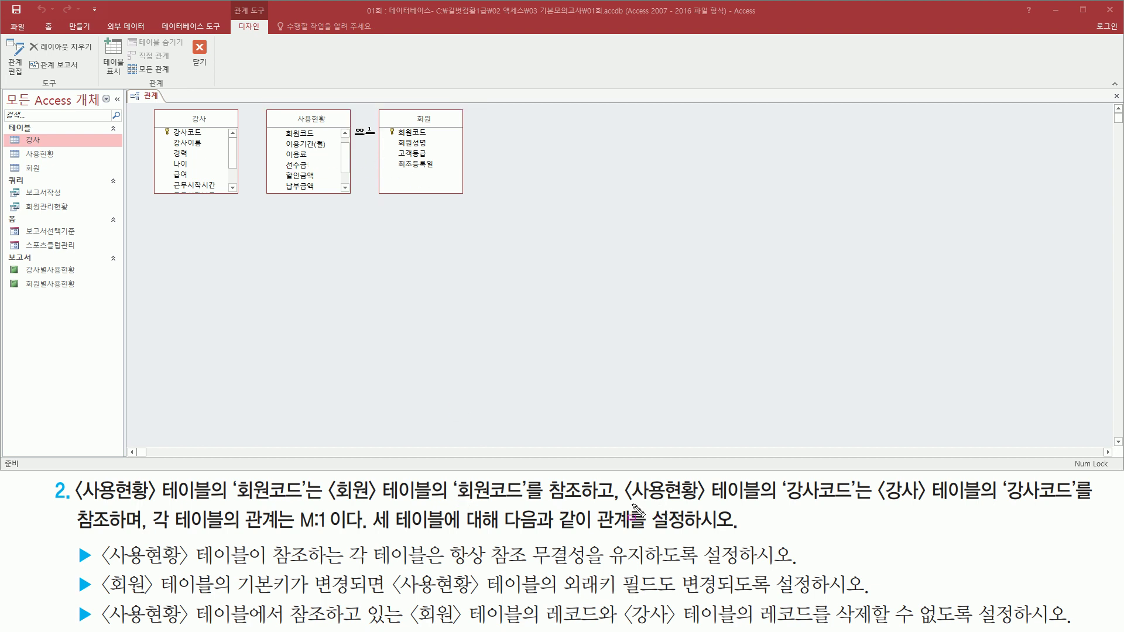
# Link 강사코드 in the 강사 table to 강사코드 in the 사용현황 table, opening the relationship's settings
pyautogui.moveTo(624, 503)
pyautogui.mouseDown()
pyautogui.moveTo(783, 504)
pyautogui.moveTo(762, 478)
pyautogui.moveTo(864, 504)
pyautogui.mouseUp()
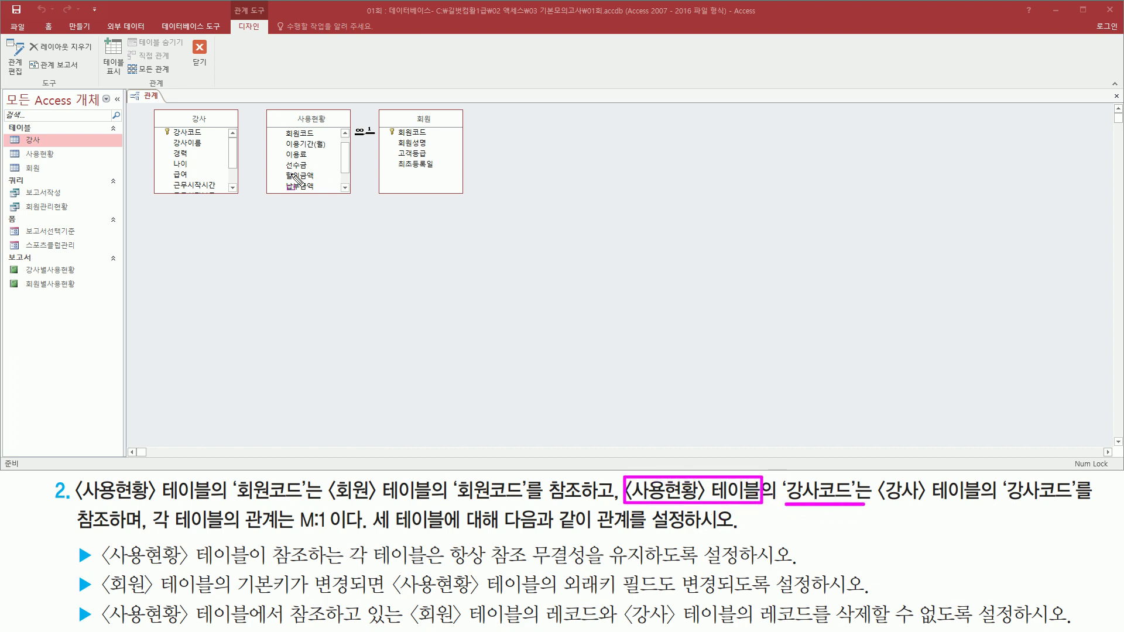
pyautogui.moveTo(284, 138)
pyautogui.mouseDown()
pyautogui.moveTo(304, 189)
pyautogui.moveTo(329, 195)
pyautogui.mouseUp()
pyautogui.press('Escape')
pyautogui.click(344, 187)
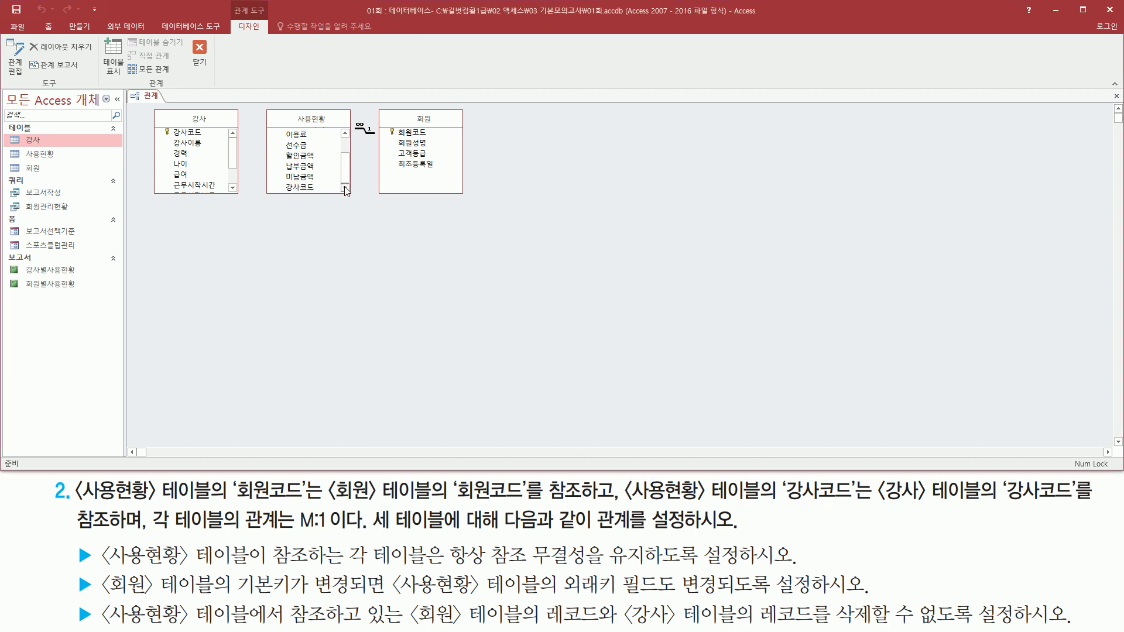
pyautogui.moveTo(283, 188)
pyautogui.mouseDown()
pyautogui.moveTo(331, 200)
pyautogui.moveTo(539, 329)
pyautogui.moveTo(899, 507)
pyautogui.moveTo(882, 516)
pyautogui.moveTo(999, 521)
pyautogui.moveTo(990, 486)
pyautogui.moveTo(1084, 507)
pyautogui.mouseUp()
pyautogui.moveTo(66, 534); pyautogui.dragTo(133, 534)
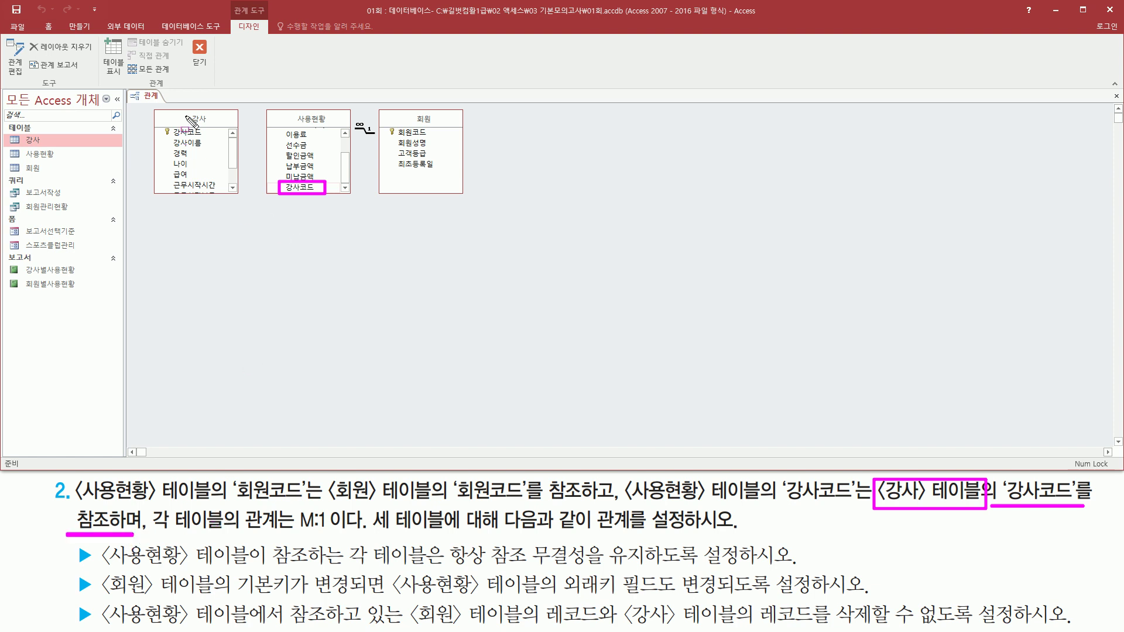
pyautogui.moveTo(159, 123); pyautogui.dragTo(211, 140)
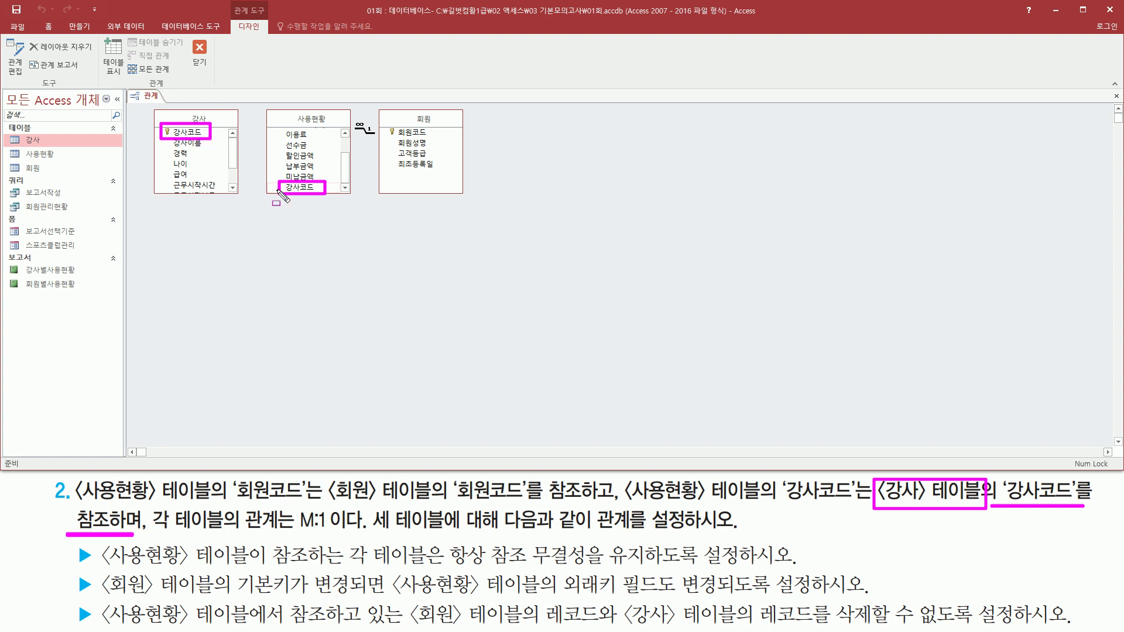
pyautogui.press('Escape')
pyautogui.click(209, 132)
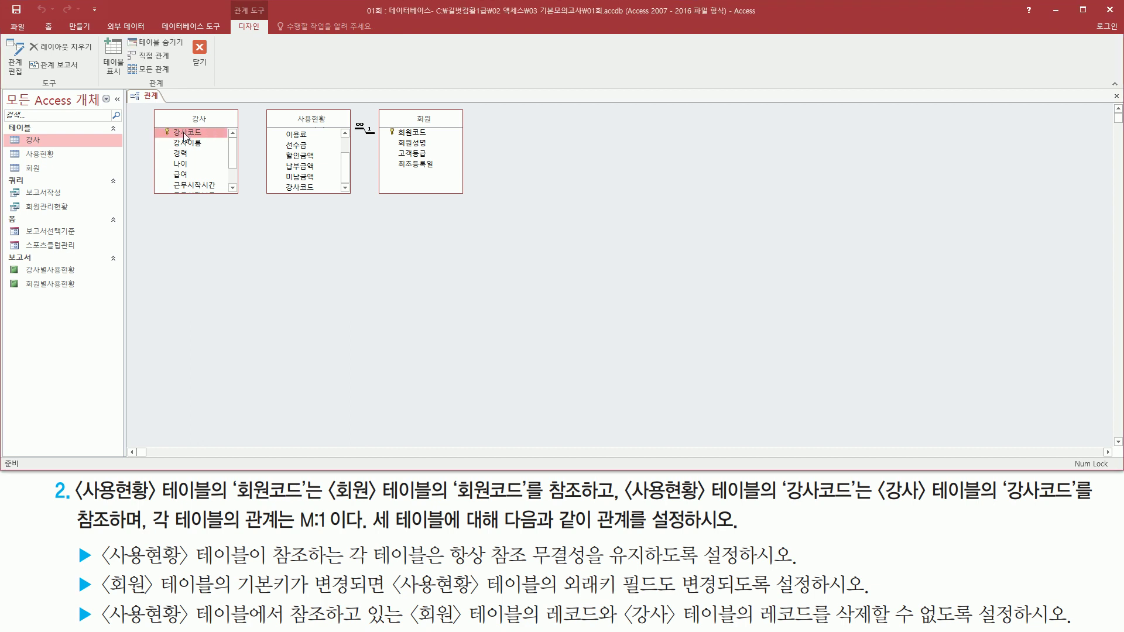
pyautogui.moveTo(183, 133); pyautogui.dragTo(301, 187)
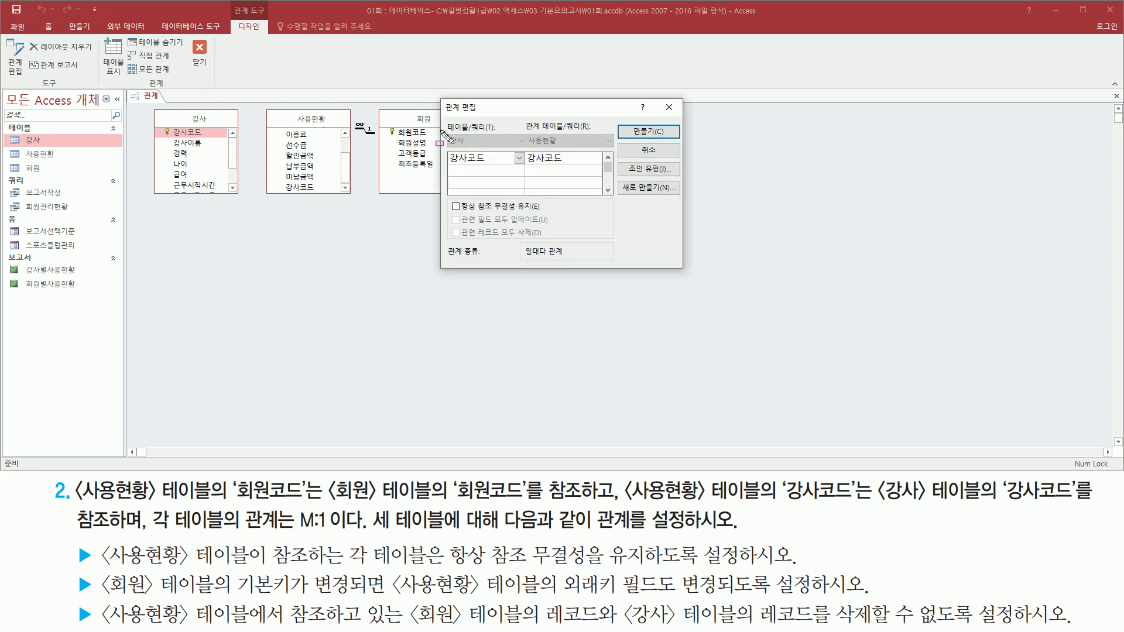
pyautogui.moveTo(439, 97)
pyautogui.mouseDown()
pyautogui.moveTo(462, 236)
pyautogui.moveTo(686, 272)
pyautogui.mouseUp()
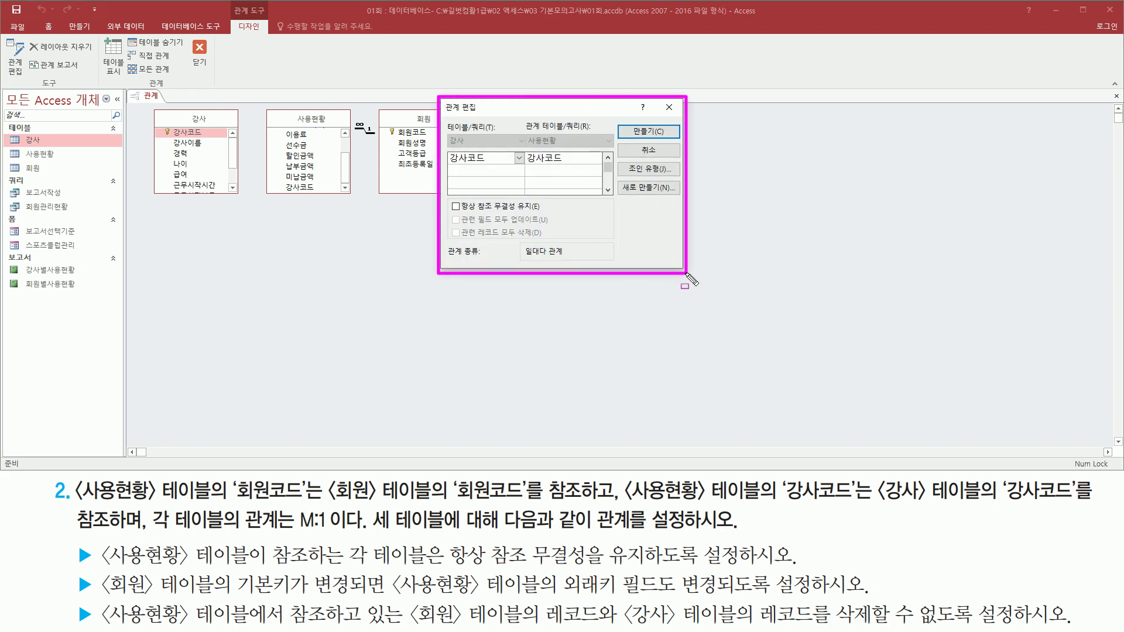
pyautogui.moveTo(446, 131); pyautogui.dragTo(496, 167)
pyautogui.moveTo(523, 132); pyautogui.dragTo(571, 166)
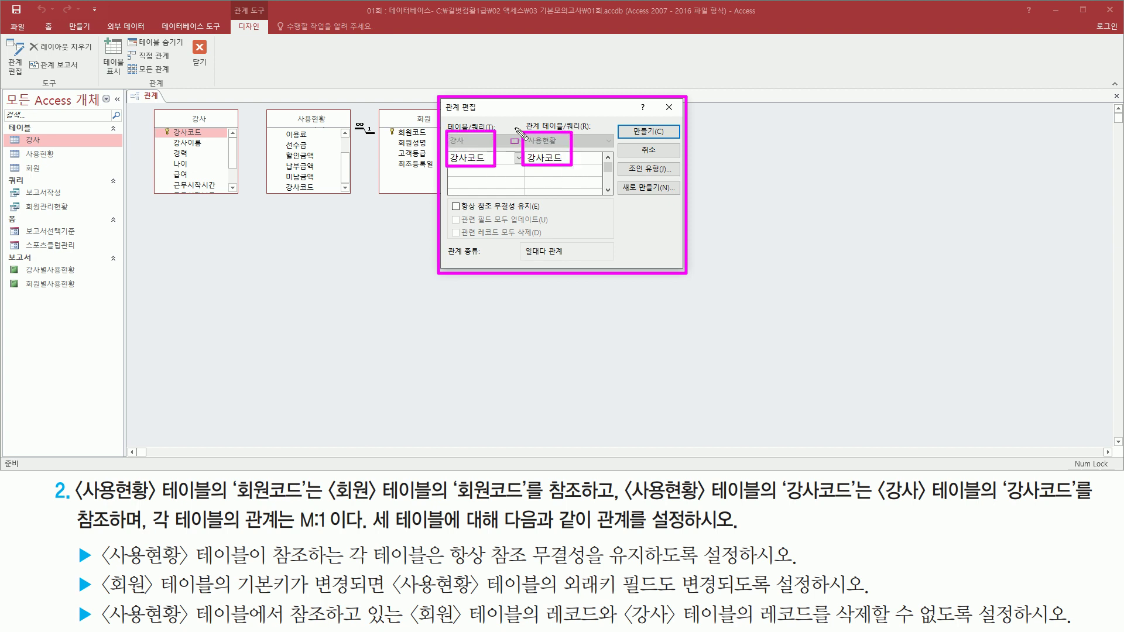
# Enforce referential integrity (항상 참조 무결성 유지) on the 강사–사용현황 relationship
pyautogui.moveTo(96, 538)
pyautogui.mouseDown()
pyautogui.moveTo(117, 561)
pyautogui.moveTo(301, 580)
pyautogui.moveTo(442, 565)
pyautogui.mouseUp()
pyautogui.moveTo(447, 541)
pyautogui.mouseDown()
pyautogui.moveTo(448, 555)
pyautogui.moveTo(512, 569)
pyautogui.moveTo(744, 571)
pyautogui.mouseUp()
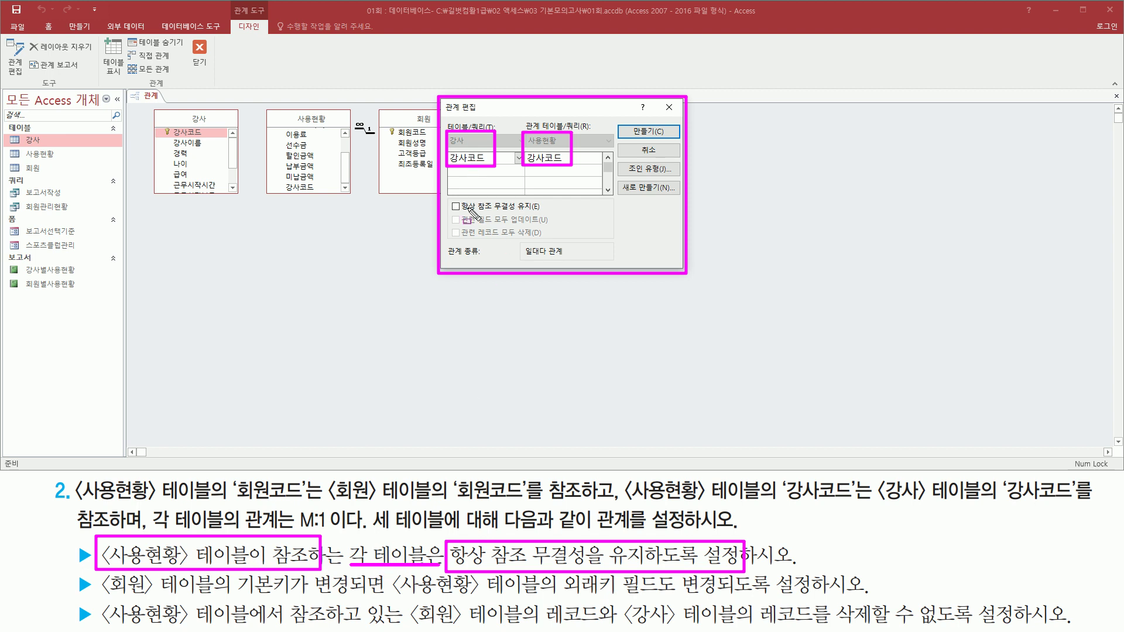
pyautogui.moveTo(449, 198); pyautogui.dragTo(543, 215)
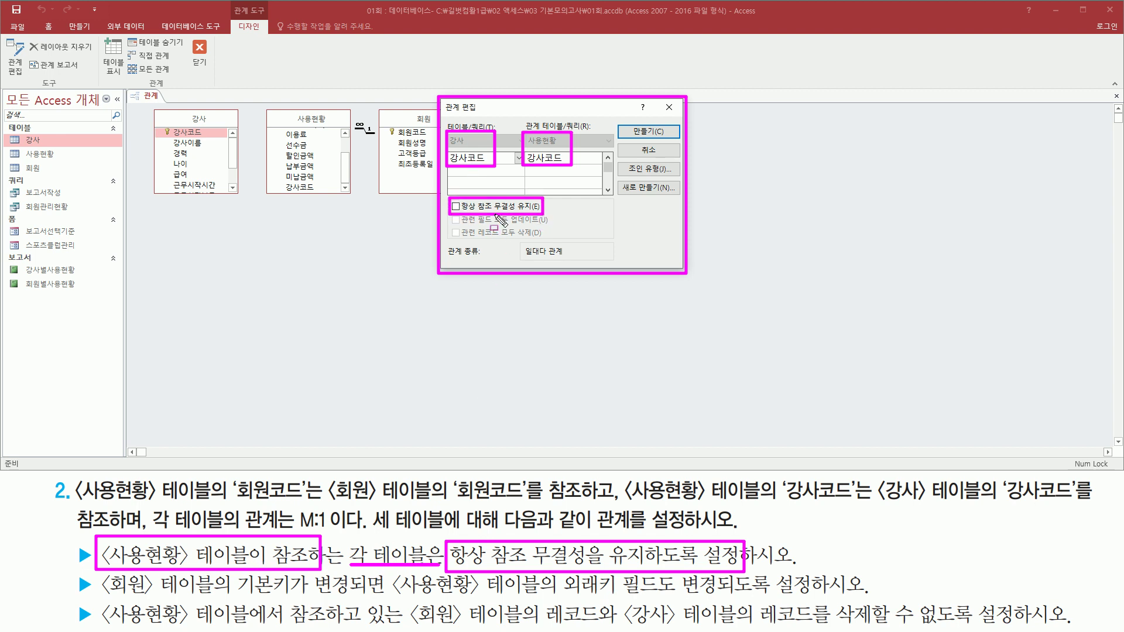
pyautogui.press('Escape')
pyautogui.click(456, 206)
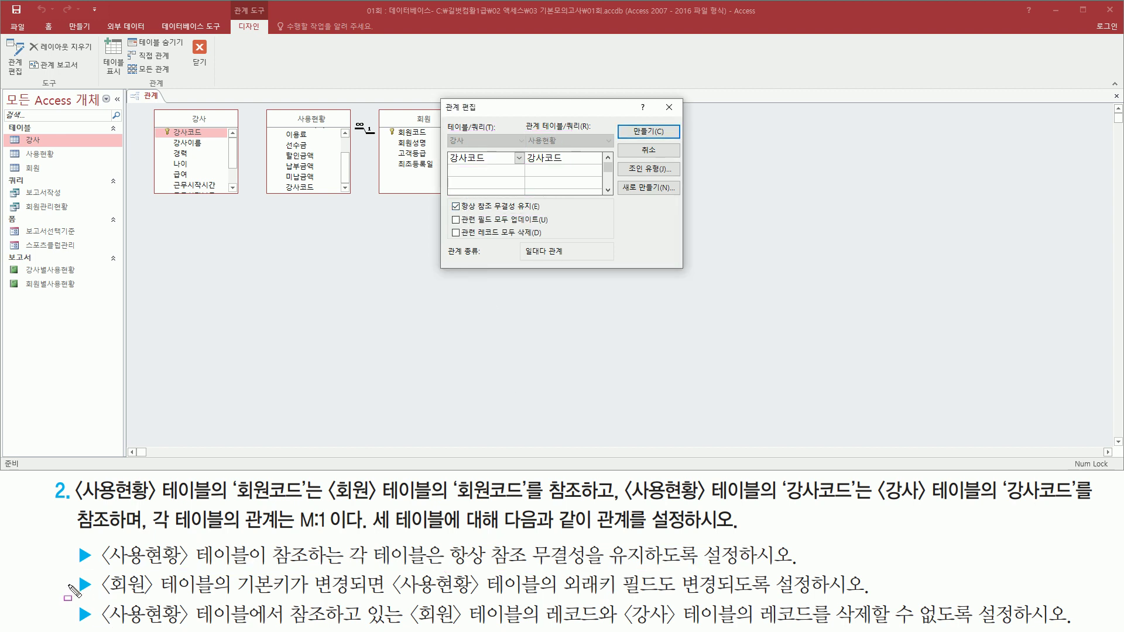
pyautogui.moveTo(70, 569)
pyautogui.mouseDown()
pyautogui.moveTo(90, 601)
pyautogui.moveTo(220, 597)
pyautogui.mouseUp()
pyautogui.moveTo(402, 599); pyautogui.dragTo(538, 598)
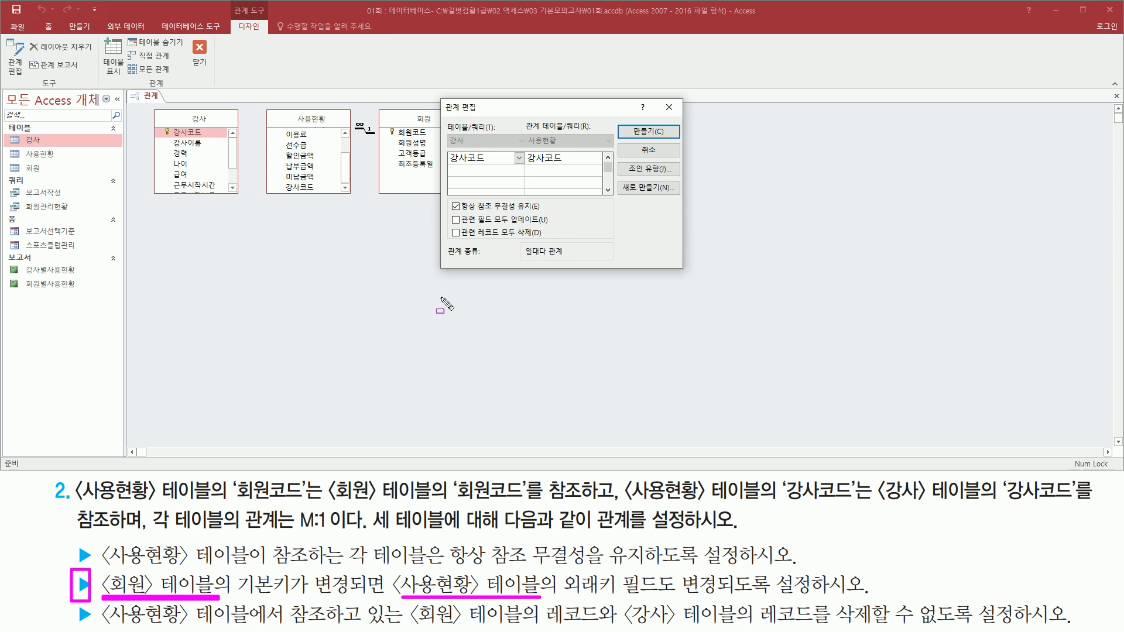
pyautogui.moveTo(72, 583); pyautogui.dragTo(880, 584)
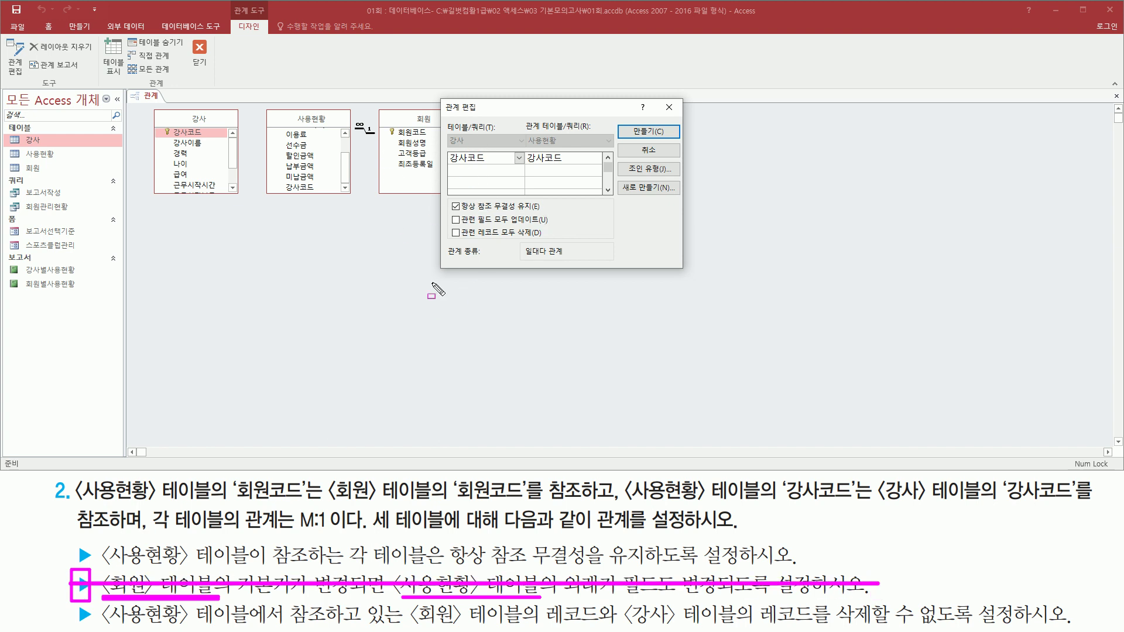
# Create the 강사–사용현황 relationship with cascading updates (관련 필드 모두 업데이트) and cascading deletion (관련 레코드 모두 삭제) left off
pyautogui.press('Escape')
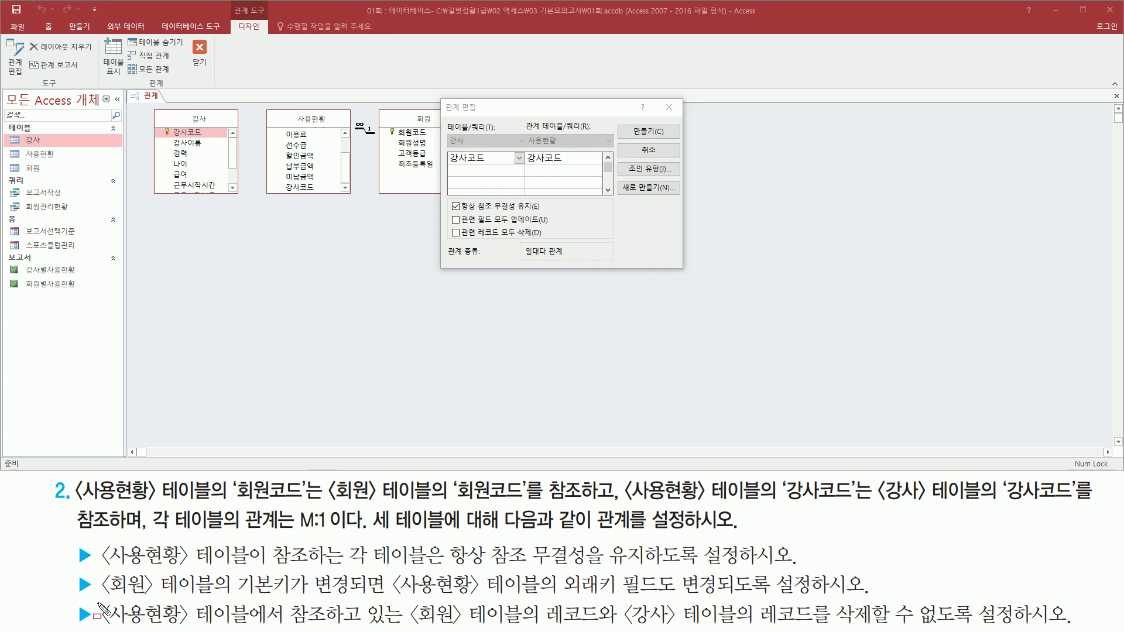
pyautogui.moveTo(96, 598)
pyautogui.mouseDown()
pyautogui.moveTo(181, 630)
pyautogui.moveTo(401, 630)
pyautogui.mouseUp()
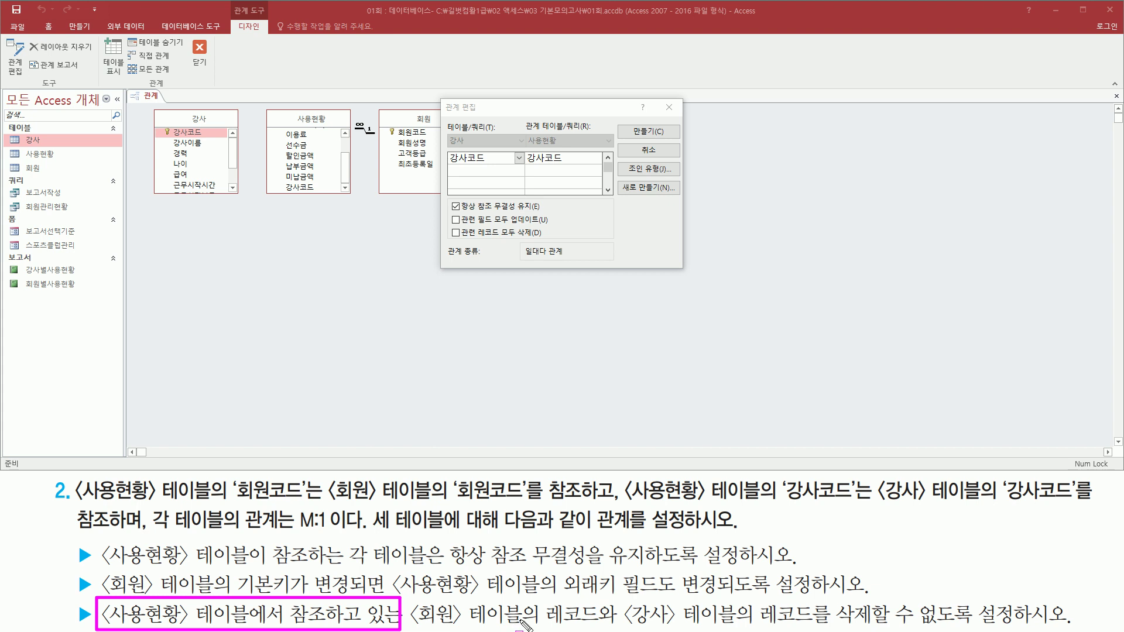
pyautogui.moveTo(621, 597)
pyautogui.mouseDown()
pyautogui.moveTo(757, 630)
pyautogui.moveTo(1066, 625)
pyautogui.mouseUp()
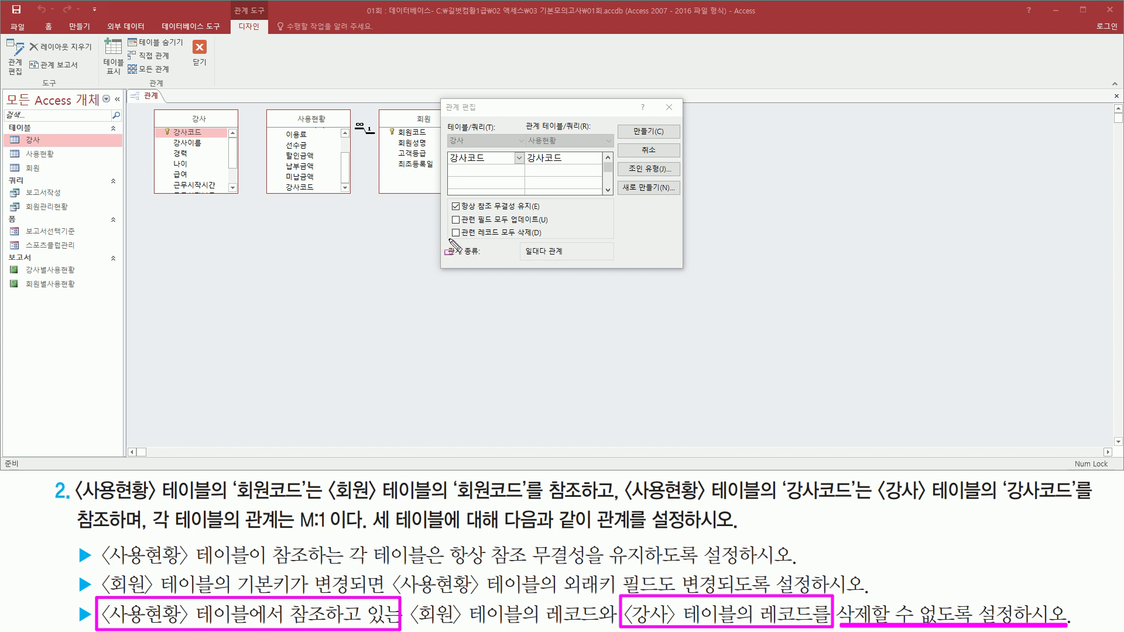
pyautogui.moveTo(449, 239); pyautogui.dragTo(543, 240)
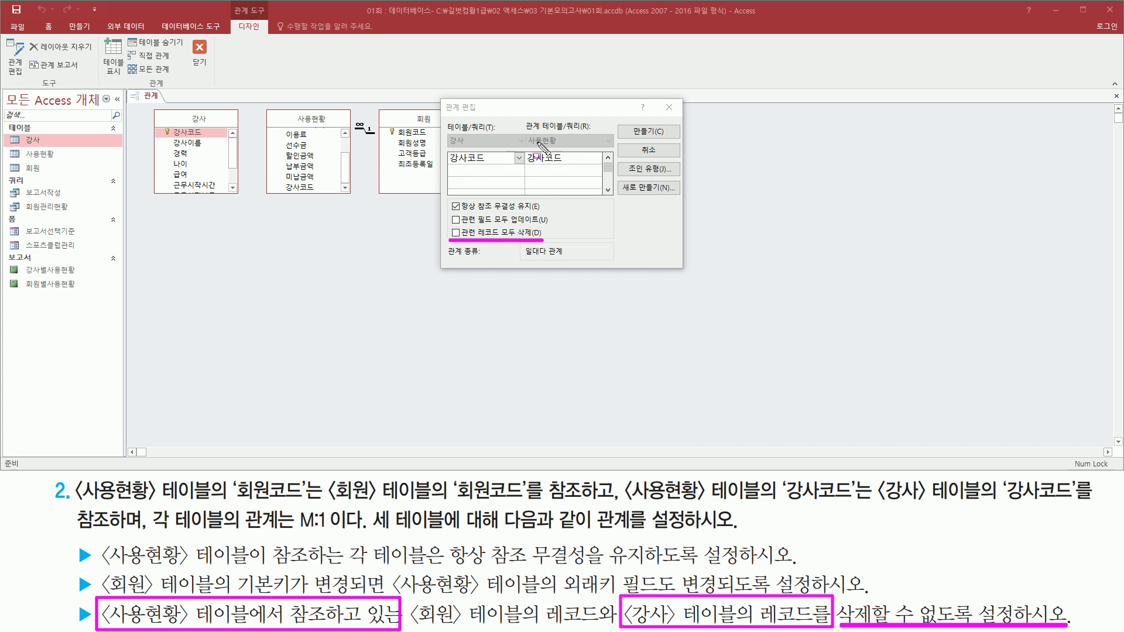
pyautogui.press('Escape')
pyautogui.moveTo(447, 194)
pyautogui.mouseDown()
pyautogui.moveTo(456, 234)
pyautogui.moveTo(554, 258)
pyautogui.moveTo(566, 243)
pyautogui.mouseUp()
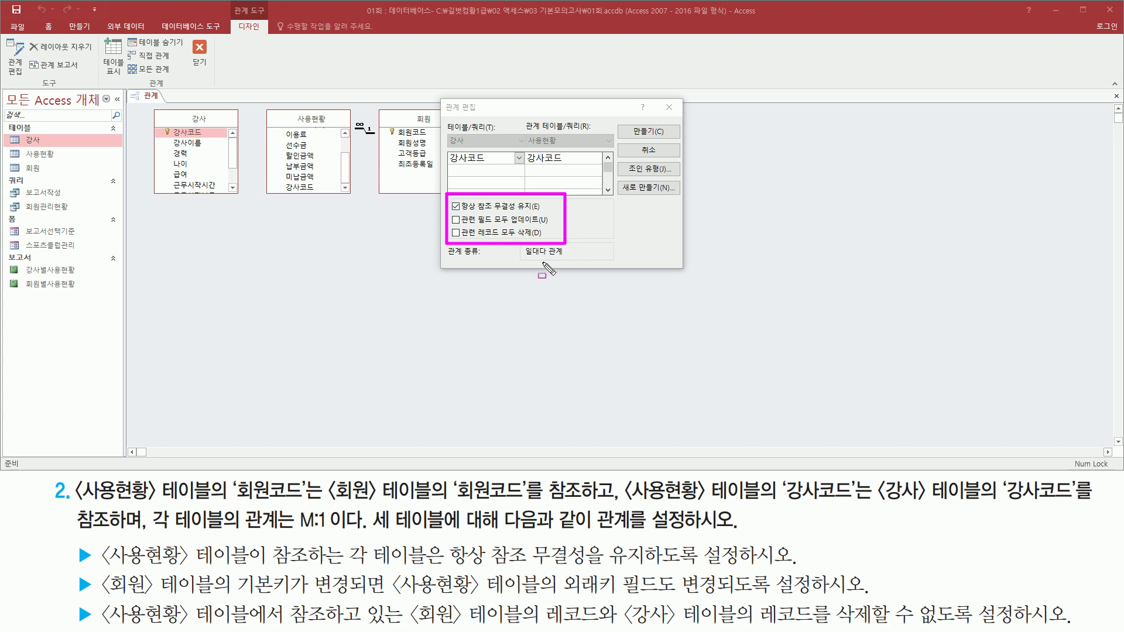
pyautogui.moveTo(627, 122)
pyautogui.mouseDown()
pyautogui.moveTo(674, 153)
pyautogui.moveTo(628, 123)
pyautogui.mouseUp()
pyautogui.press('Escape')
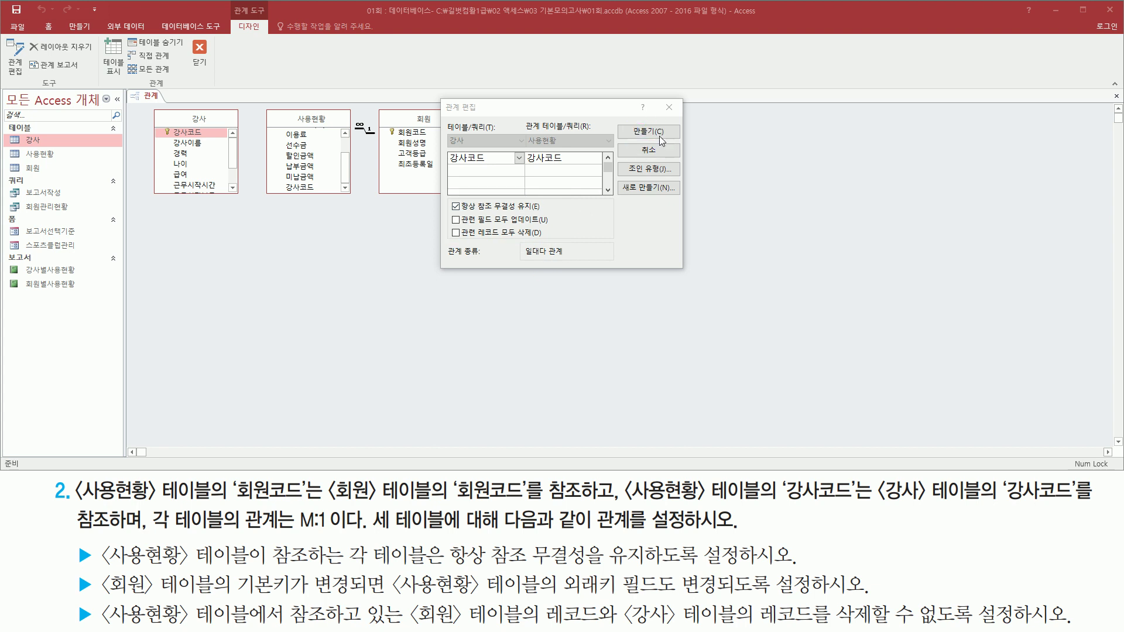
pyautogui.click(644, 131)
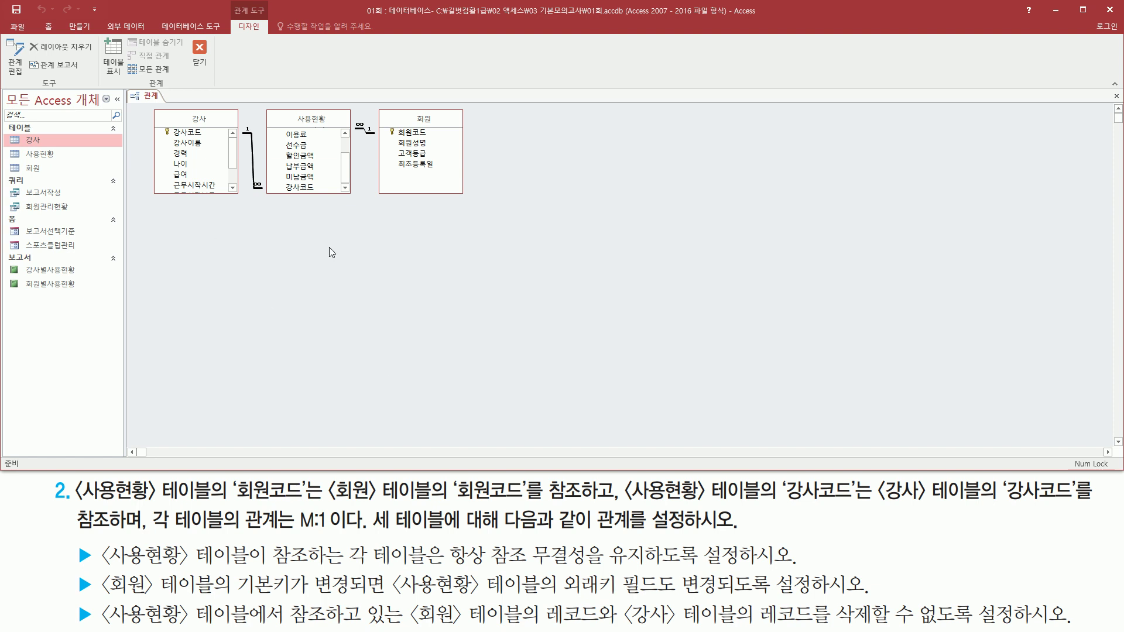
# Close the relationships layout and save its changes
pyautogui.moveTo(146, 105); pyautogui.dragTo(353, 205)
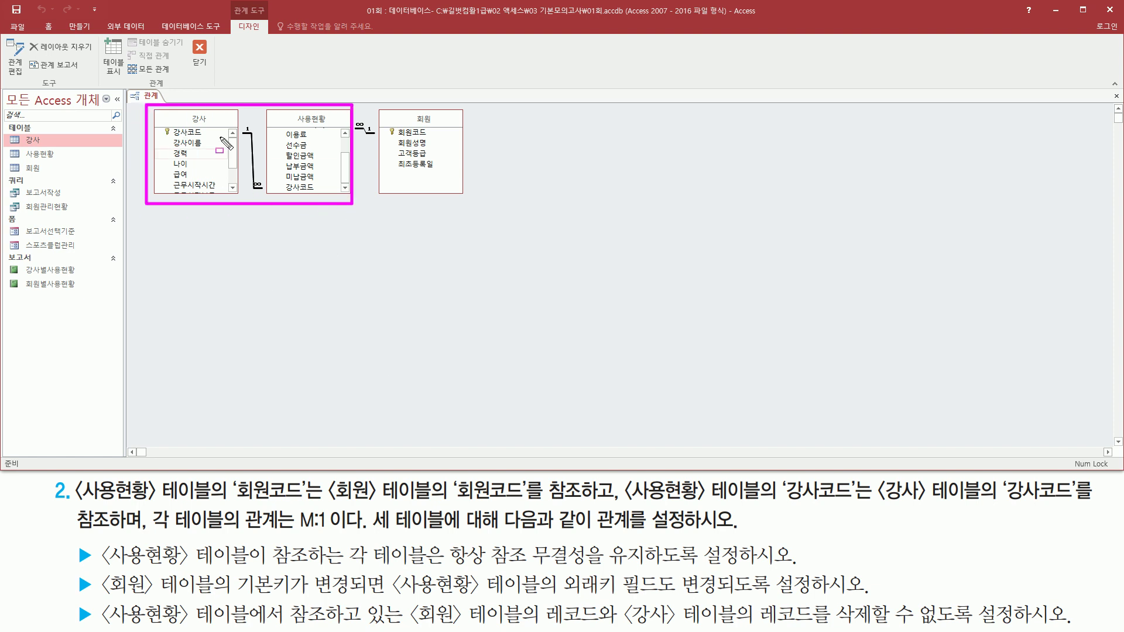
pyautogui.press('Escape')
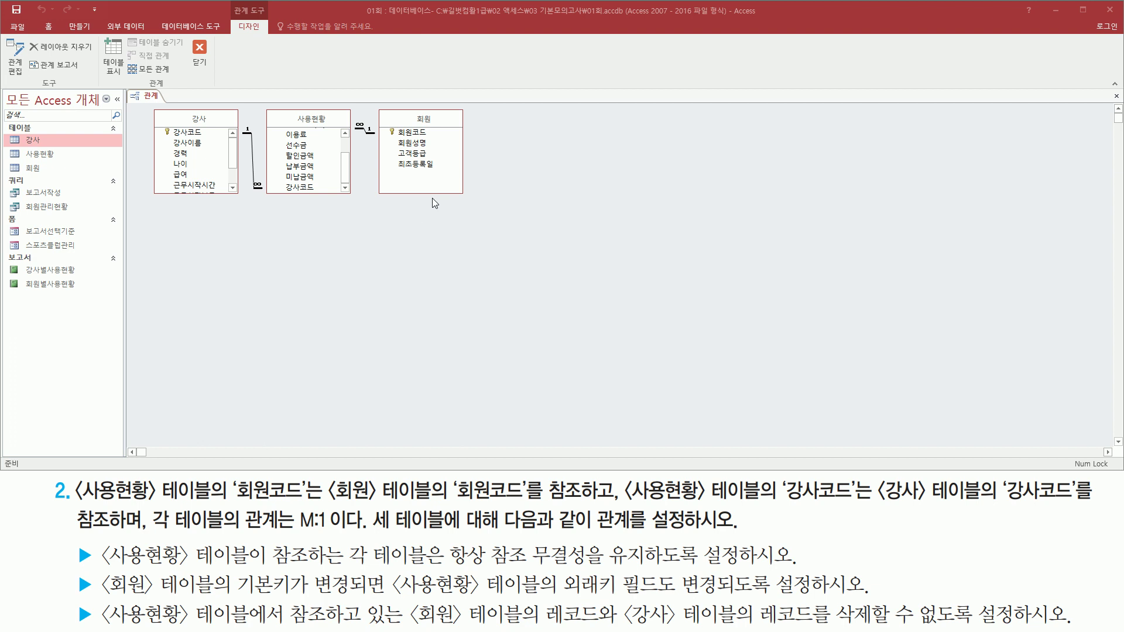
pyautogui.moveTo(187, 34); pyautogui.dragTo(212, 85)
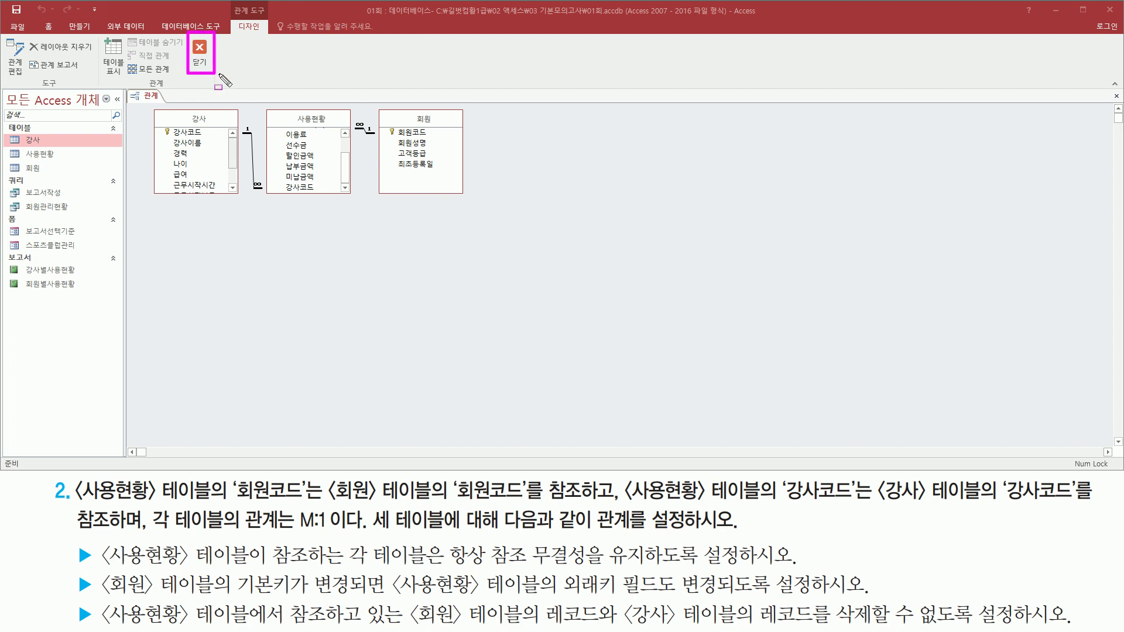
pyautogui.click(202, 57)
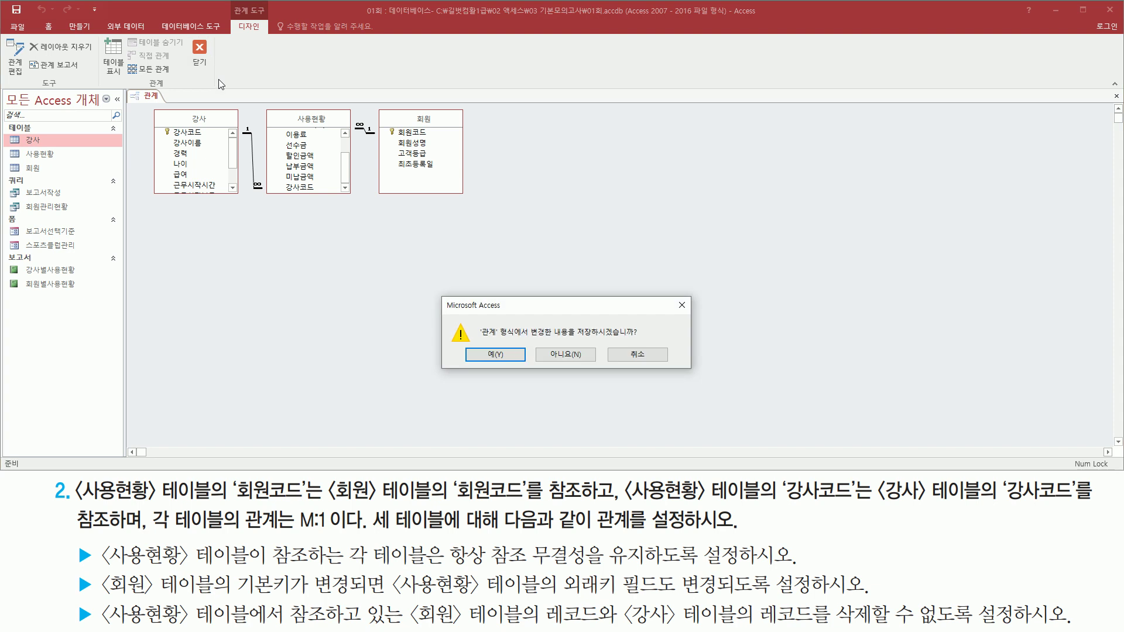
pyautogui.moveTo(474, 339); pyautogui.dragTo(647, 341)
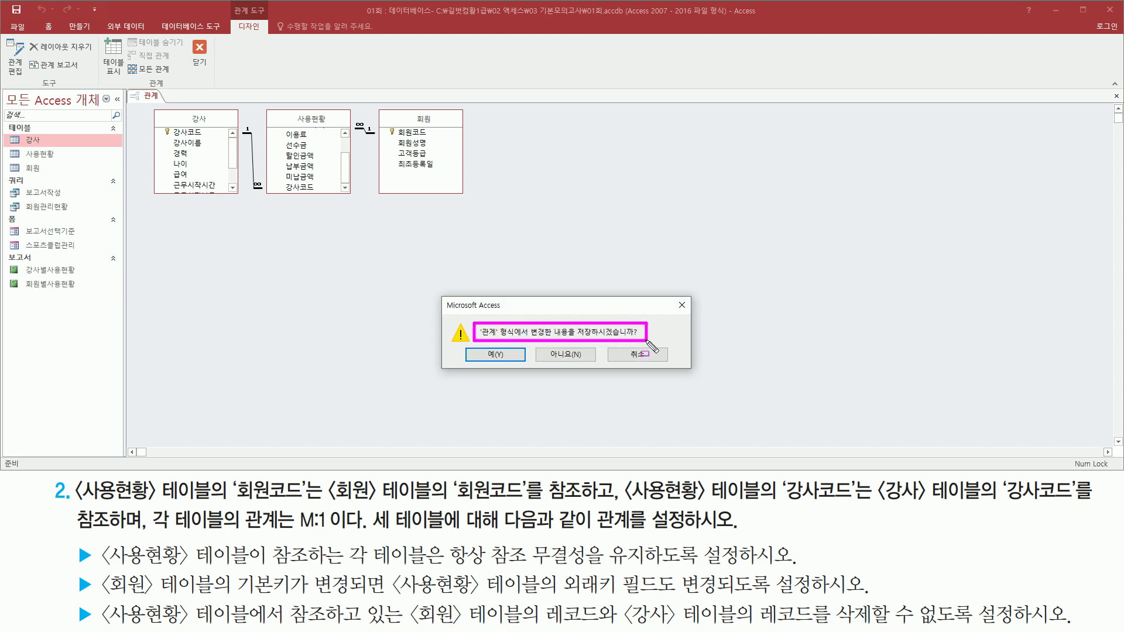
pyautogui.moveTo(469, 345)
pyautogui.mouseDown()
pyautogui.moveTo(479, 364)
pyautogui.moveTo(523, 368)
pyautogui.mouseUp()
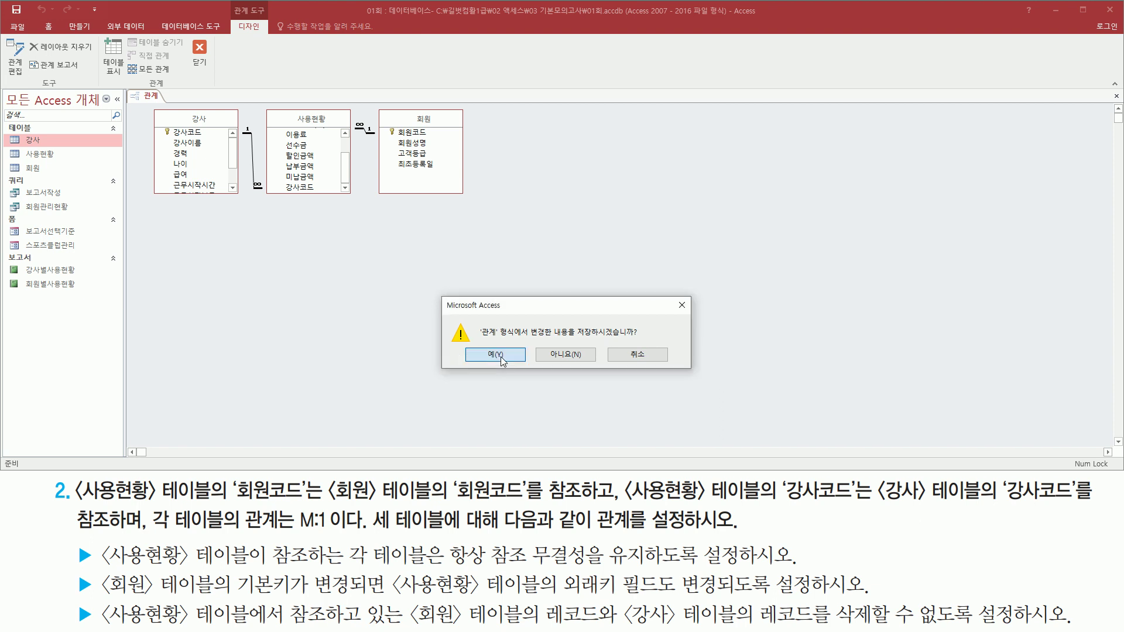
pyautogui.click(500, 357)
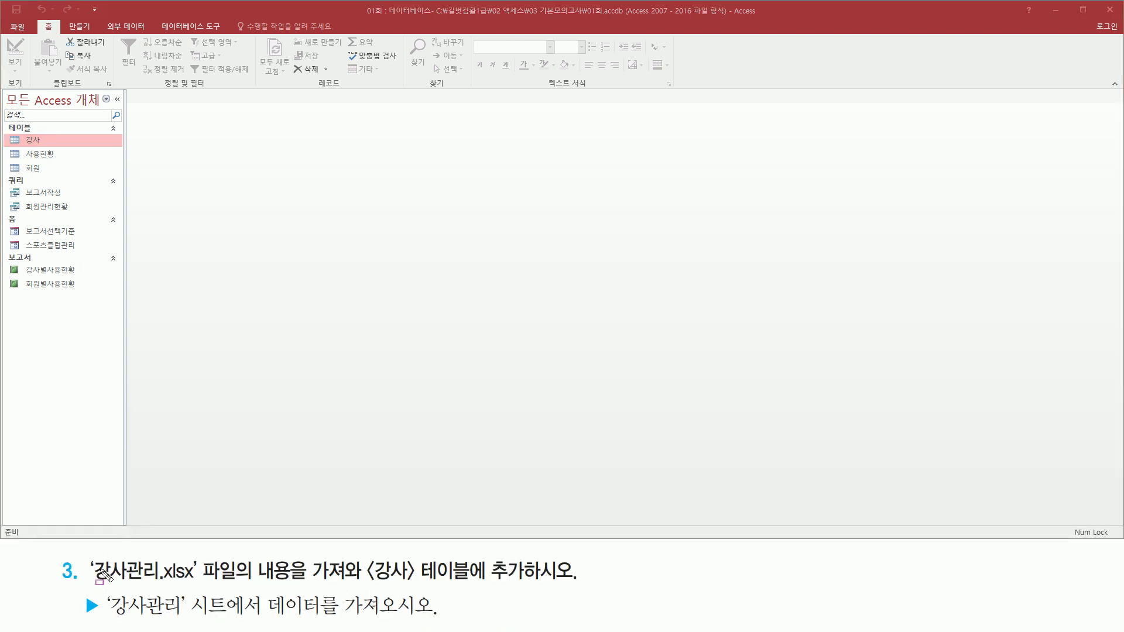
# Open the 강사 table, examine its existing records and record count before the import, and close it
pyautogui.moveTo(87, 560); pyautogui.dragTo(202, 586)
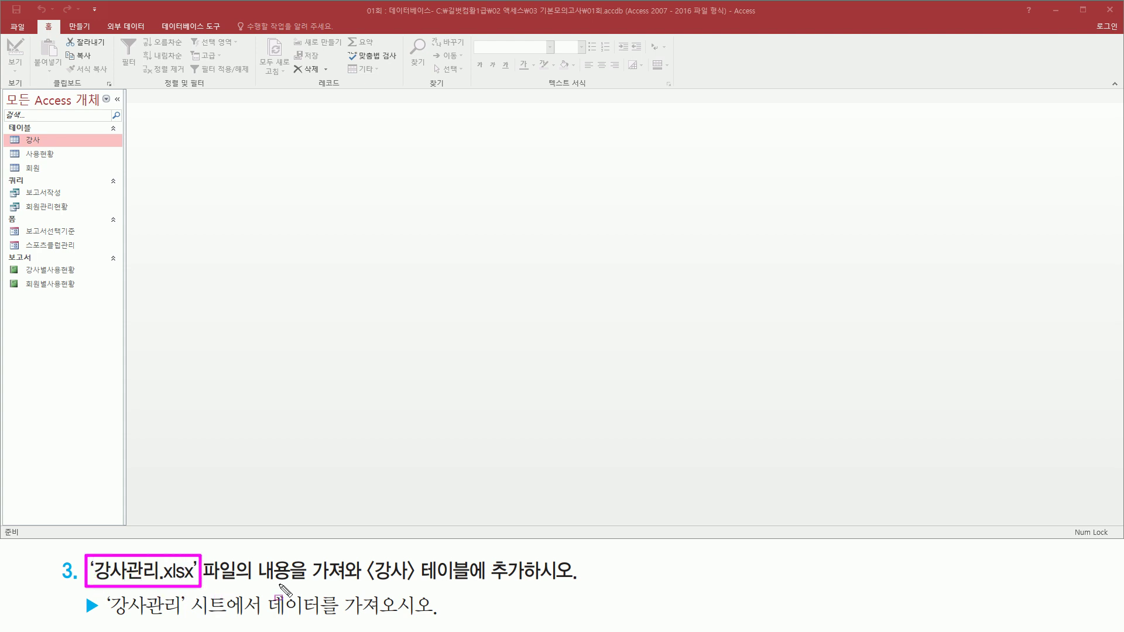
pyautogui.moveTo(363, 555); pyautogui.dragTo(531, 586)
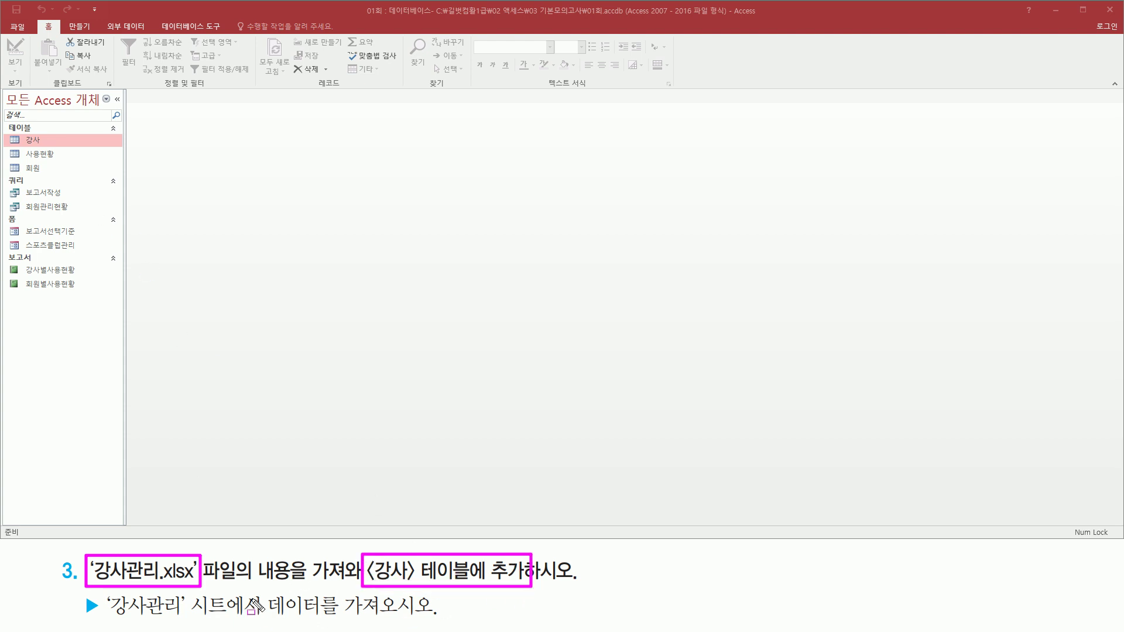
pyautogui.press('Escape')
pyautogui.click(35, 139)
pyautogui.moveTo(30, 143)
pyautogui.mouseDown()
pyautogui.moveTo(58, 155)
pyautogui.moveTo(44, 142)
pyautogui.mouseUp()
pyautogui.press('Escape')
pyautogui.doubleClick(43, 142)
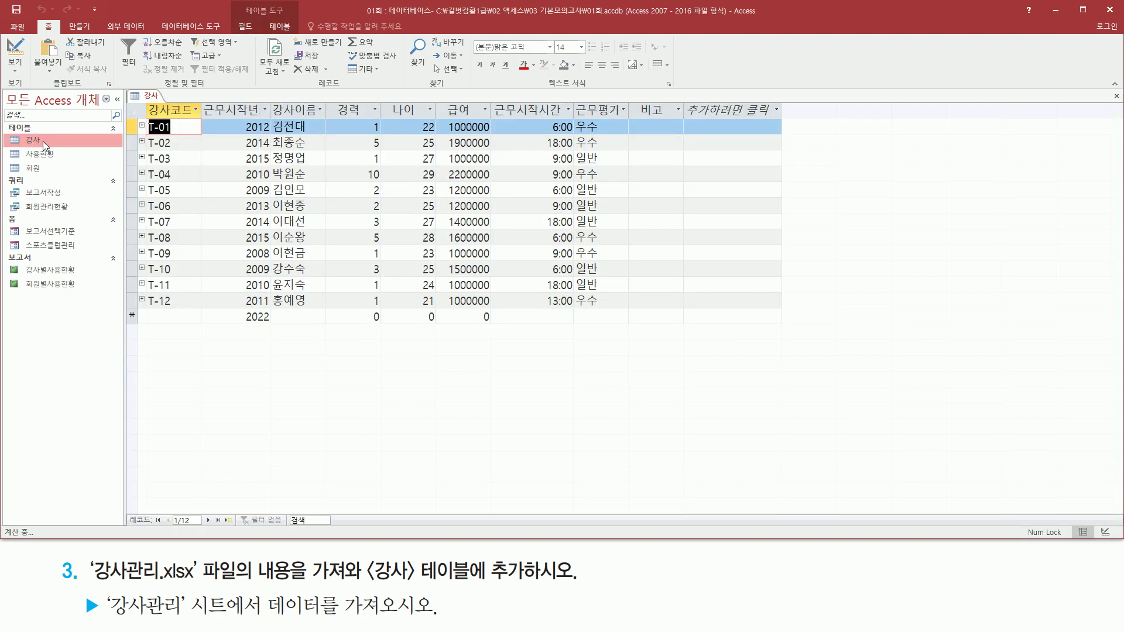
pyautogui.moveTo(136, 118); pyautogui.dragTo(635, 306)
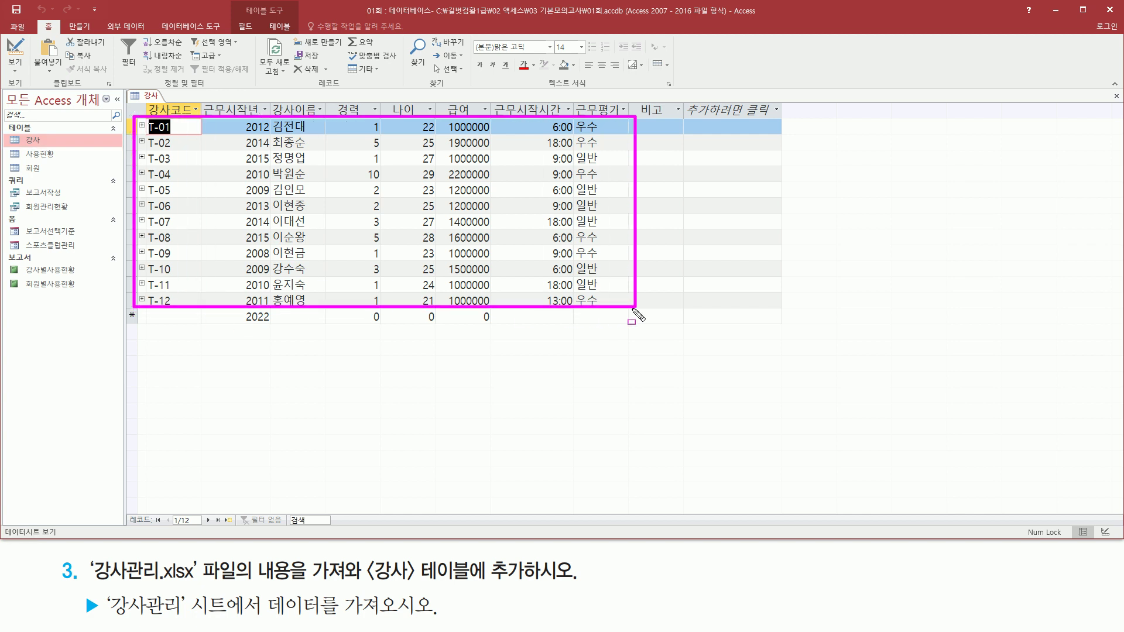
pyautogui.moveTo(130, 510); pyautogui.dragTo(209, 529)
pyautogui.press('Escape')
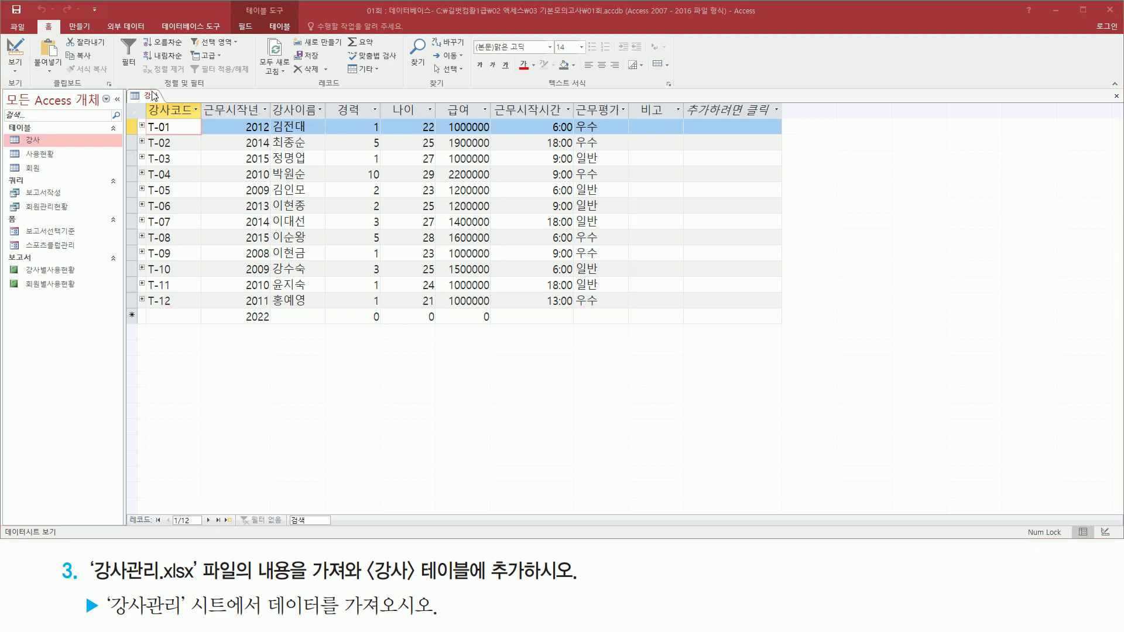
pyautogui.rightClick(154, 100)
pyautogui.click(194, 113)
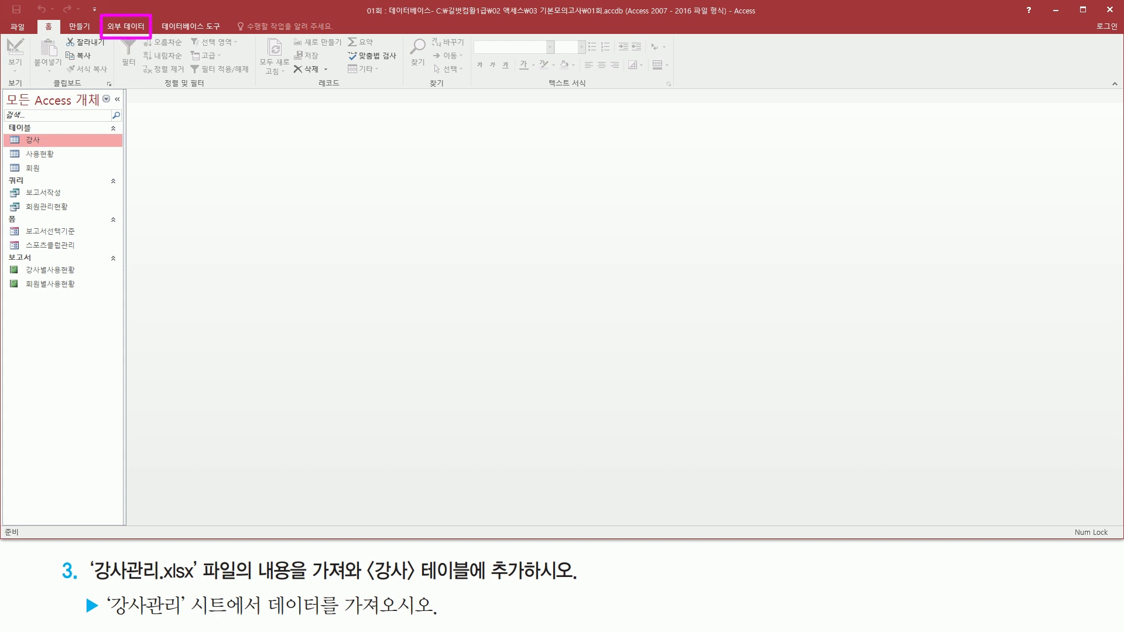
# Start an external data import from an Excel spreadsheet
pyautogui.click(128, 28)
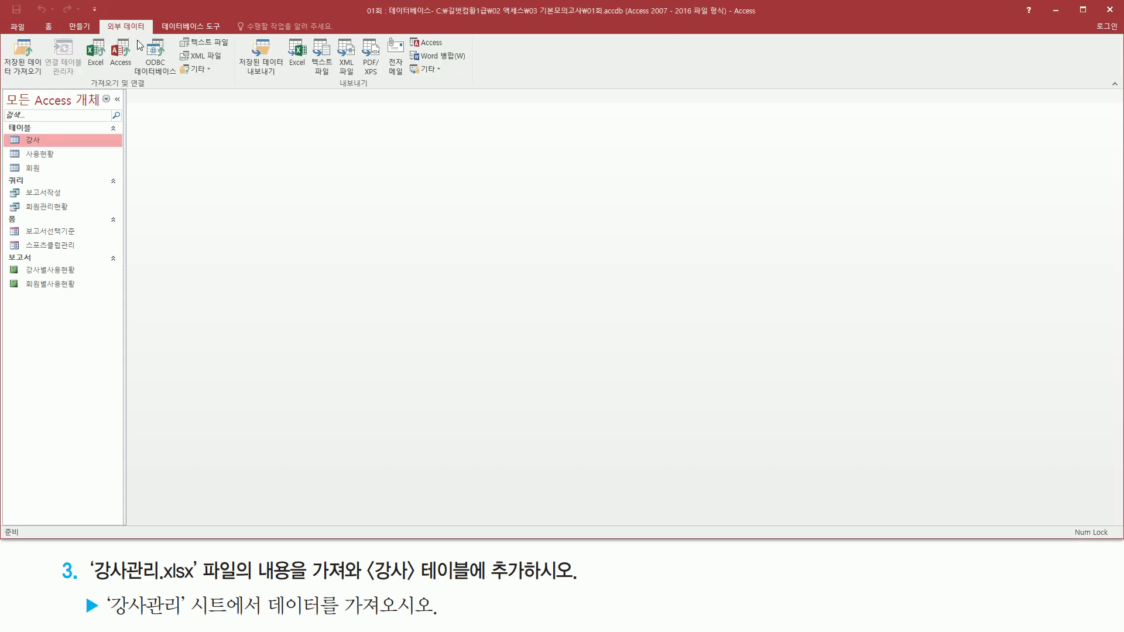
pyautogui.moveTo(85, 89); pyautogui.dragTo(155, 90)
pyautogui.moveTo(81, 35); pyautogui.dragTo(111, 70)
pyautogui.press('Escape')
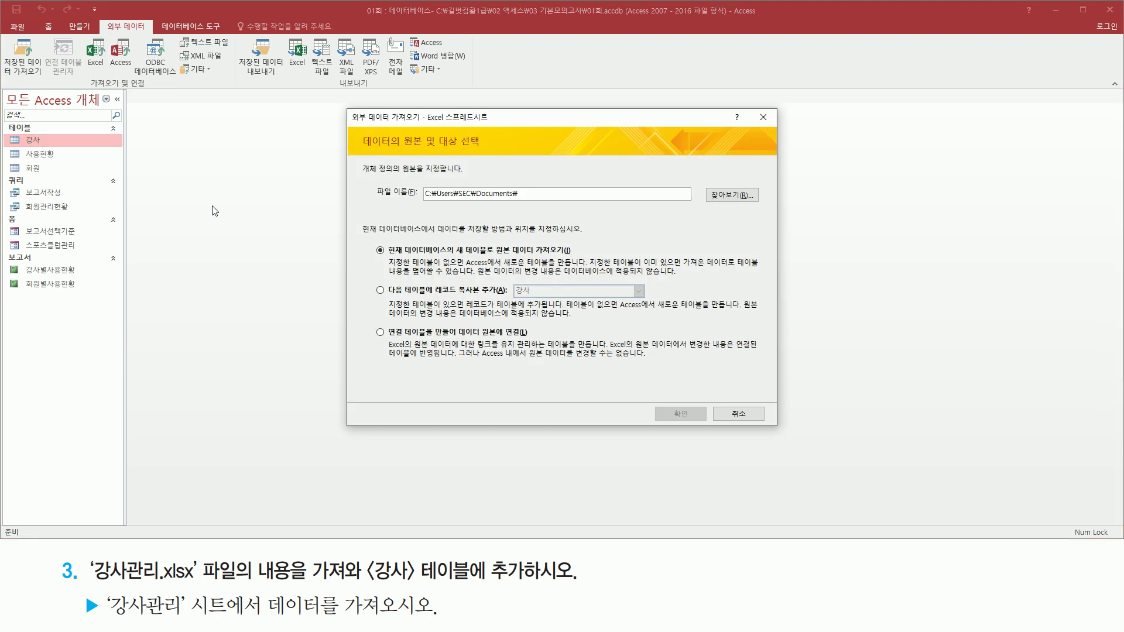
# Browse for the source file of the Excel import
pyautogui.moveTo(347, 109)
pyautogui.mouseDown()
pyautogui.moveTo(394, 427)
pyautogui.moveTo(757, 451)
pyautogui.moveTo(787, 433)
pyautogui.mouseUp()
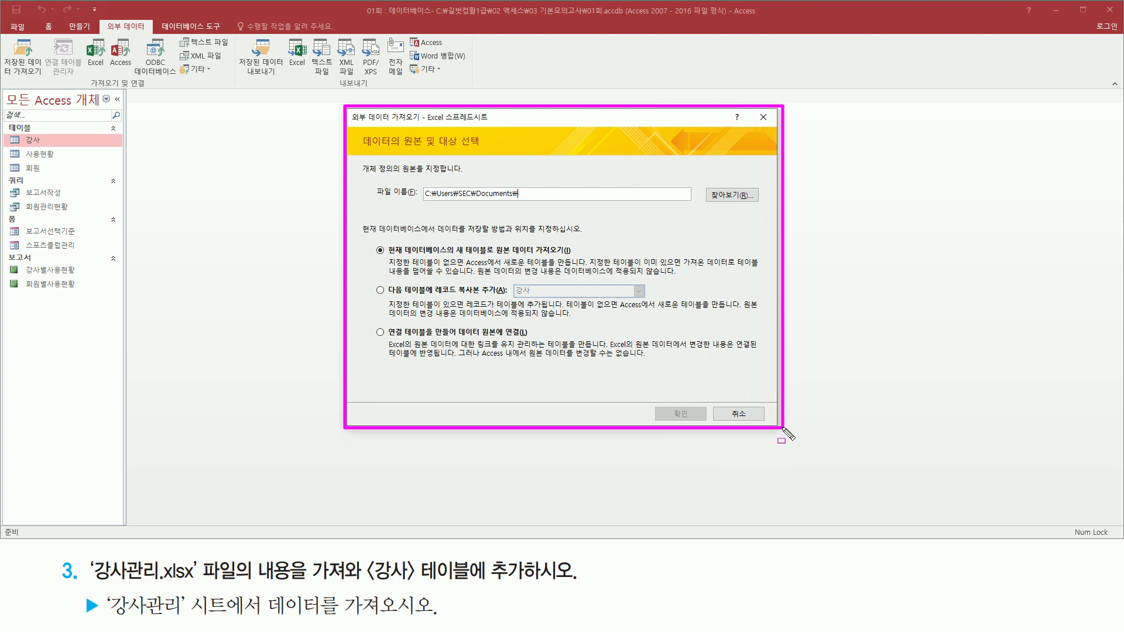
pyautogui.moveTo(367, 182); pyautogui.dragTo(424, 203)
pyautogui.moveTo(703, 184); pyautogui.dragTo(767, 207)
pyautogui.press('Escape')
pyautogui.click(730, 195)
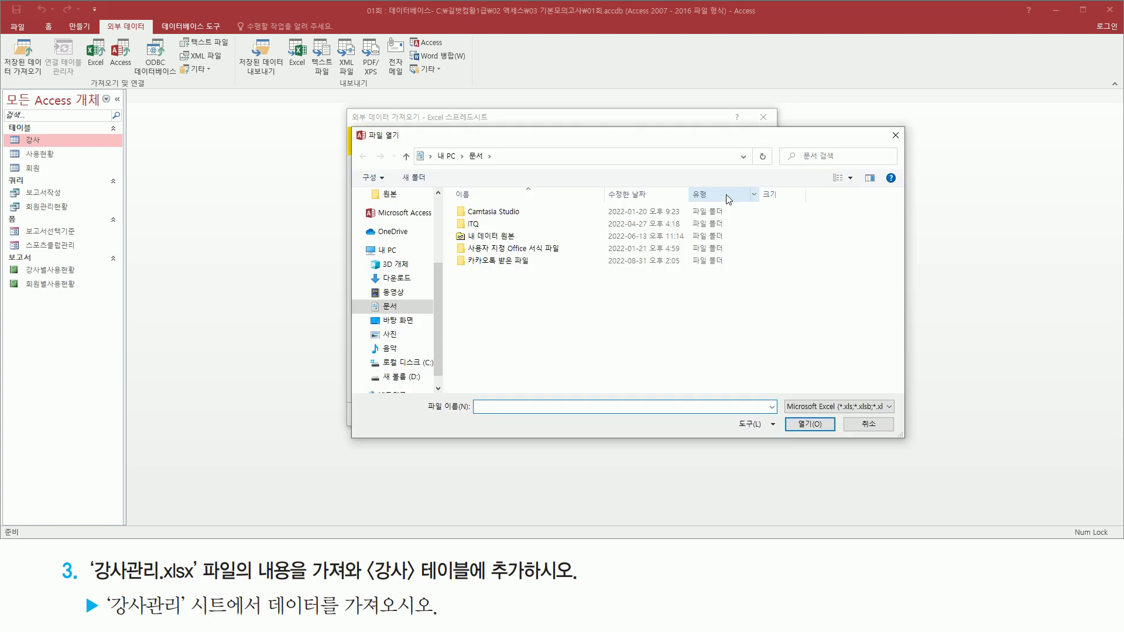
pyautogui.moveTo(351, 124)
pyautogui.mouseDown()
pyautogui.moveTo(411, 394)
pyautogui.moveTo(888, 429)
pyautogui.moveTo(909, 445)
pyautogui.mouseUp()
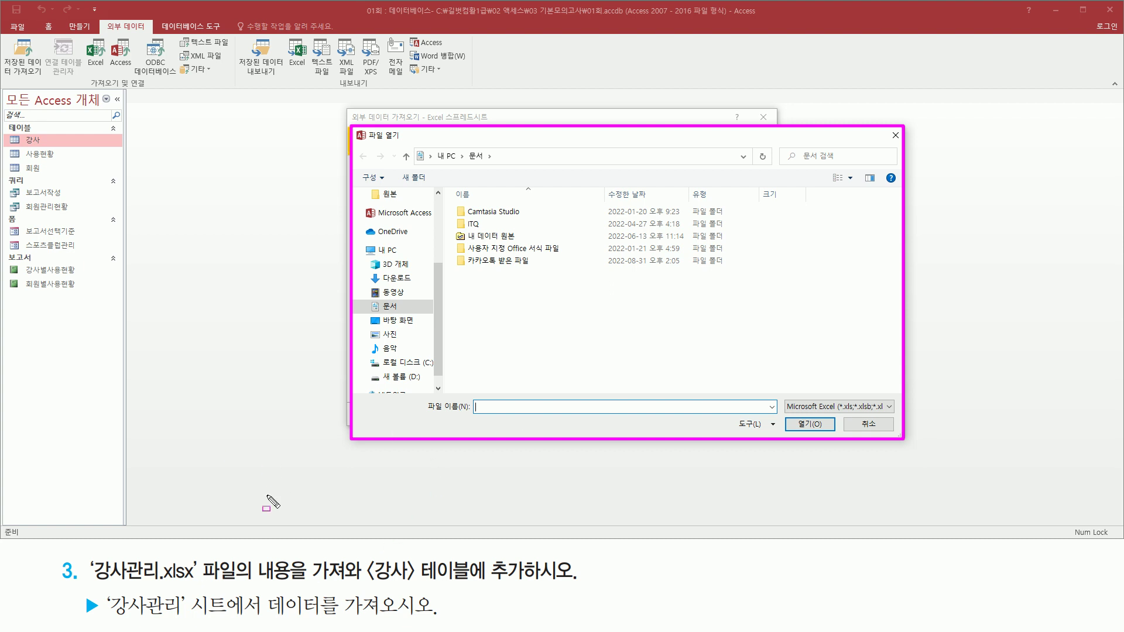
pyautogui.press('Escape')
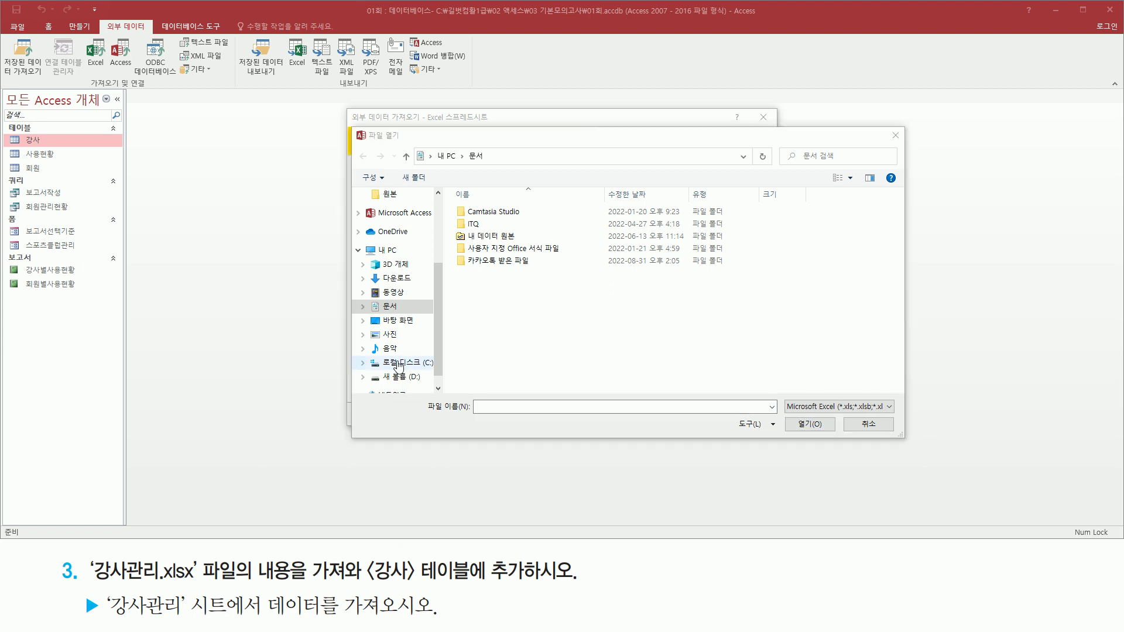
# Go to the folder C:\길벗컴활1급\02 액세스\03 기본모의고사 to find the source workbook
pyautogui.click(411, 364)
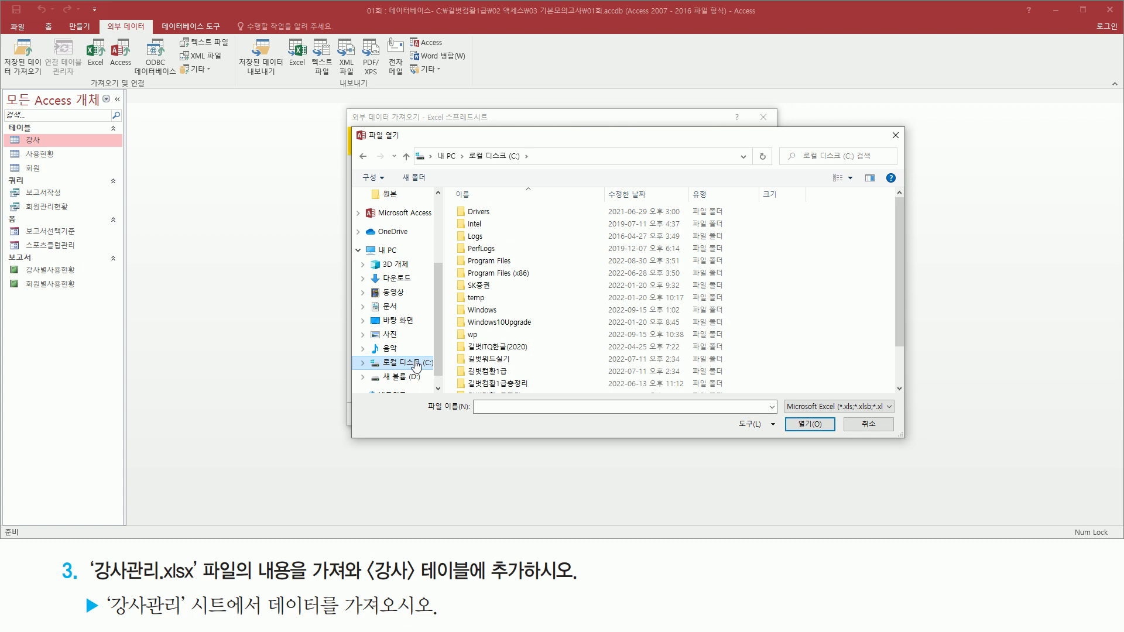
pyautogui.click(481, 375)
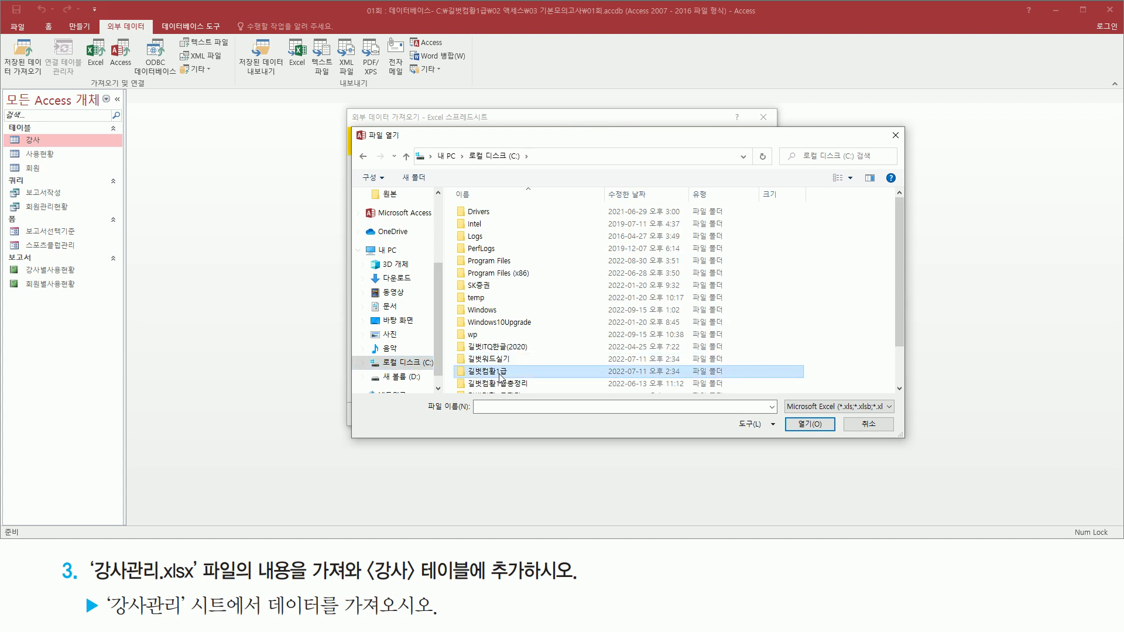
pyautogui.doubleClick(500, 379)
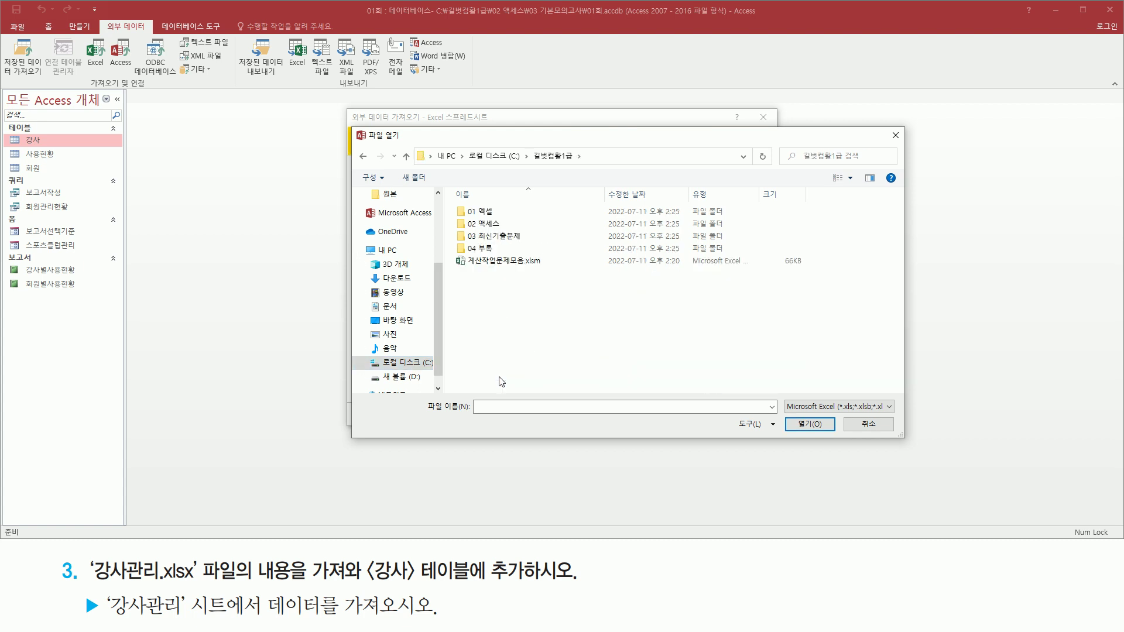
pyautogui.click(499, 227)
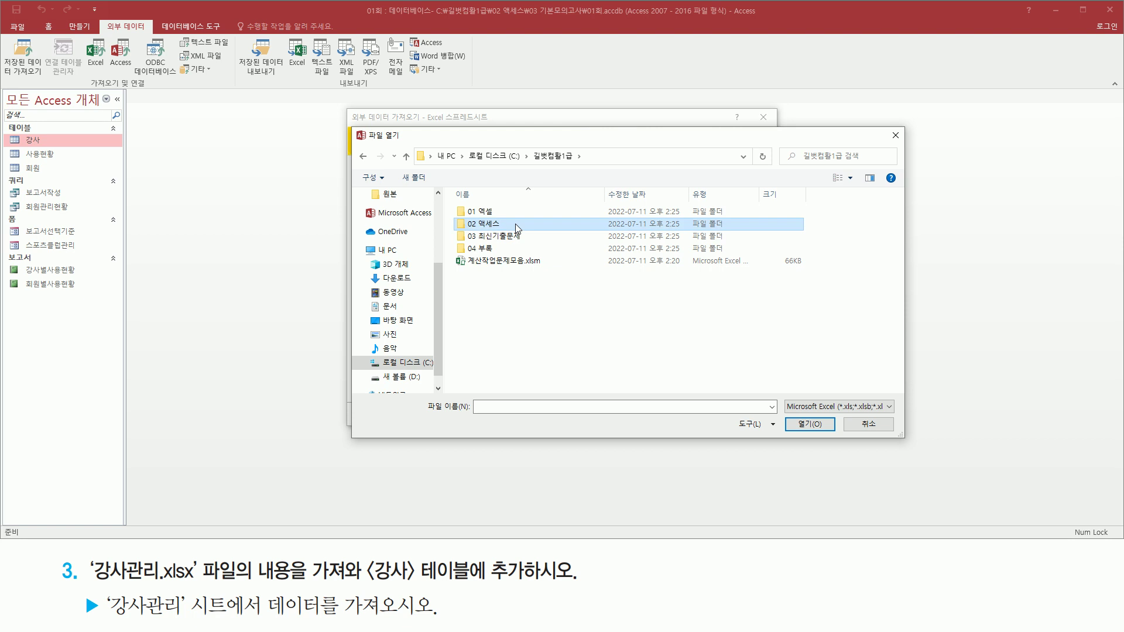
pyautogui.doubleClick(517, 227)
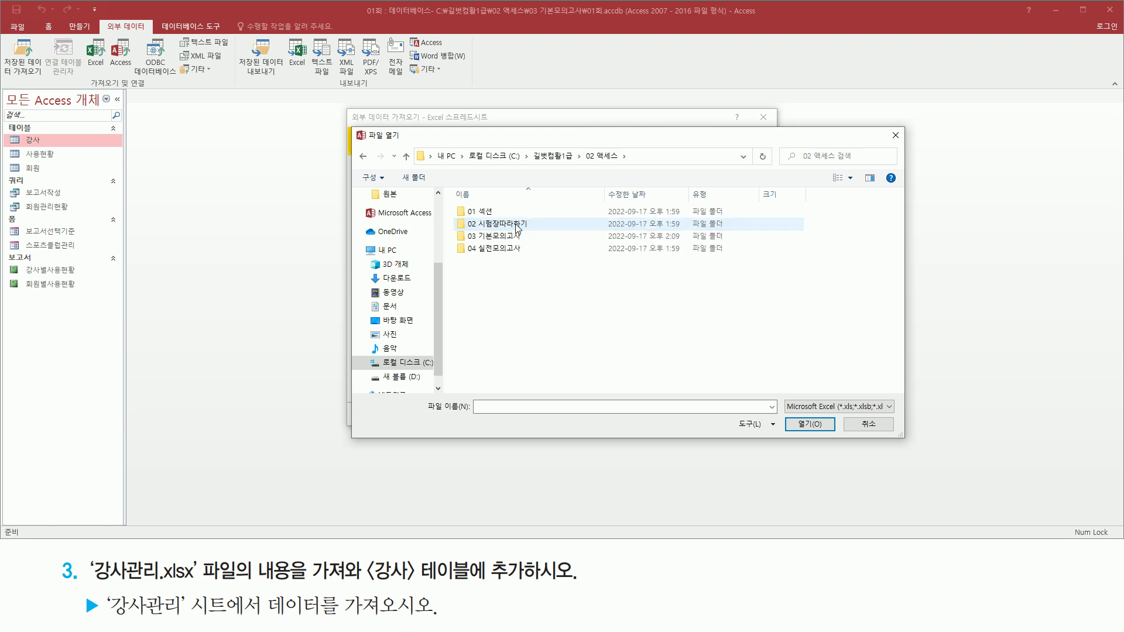
pyautogui.click(507, 239)
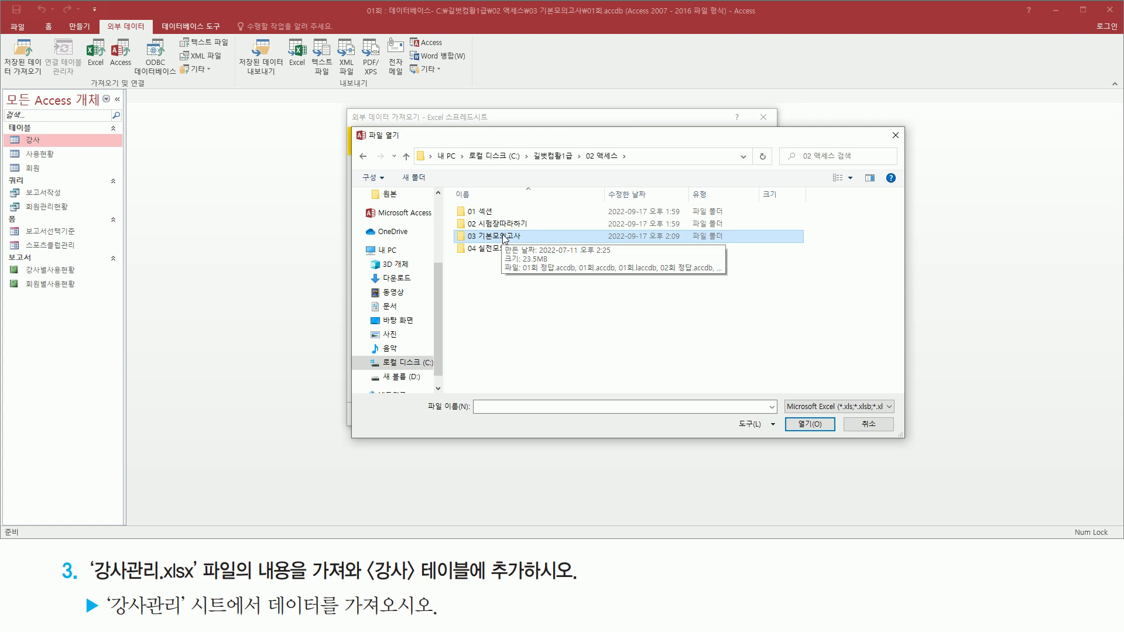
pyautogui.doubleClick(504, 236)
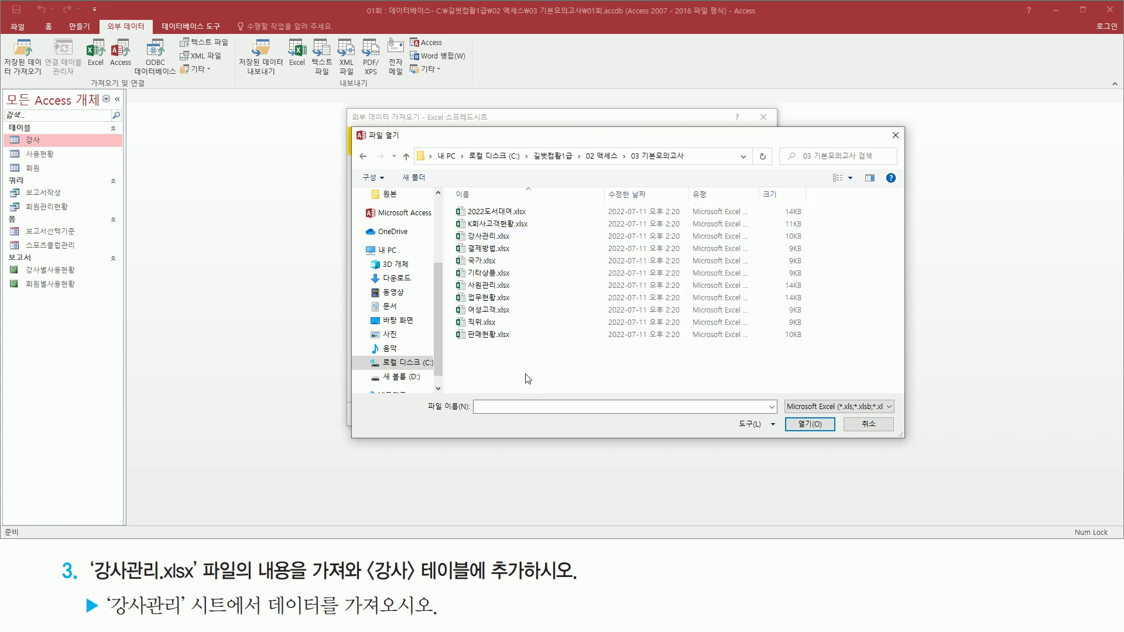
# Choose 강사관리.xlsx in the 03 기본모의고사 folder as the source file for the import
pyautogui.moveTo(445, 196)
pyautogui.mouseDown()
pyautogui.moveTo(502, 352)
pyautogui.moveTo(542, 360)
pyautogui.mouseUp()
pyautogui.moveTo(86, 553)
pyautogui.mouseDown()
pyautogui.moveTo(126, 581)
pyautogui.moveTo(201, 586)
pyautogui.mouseUp()
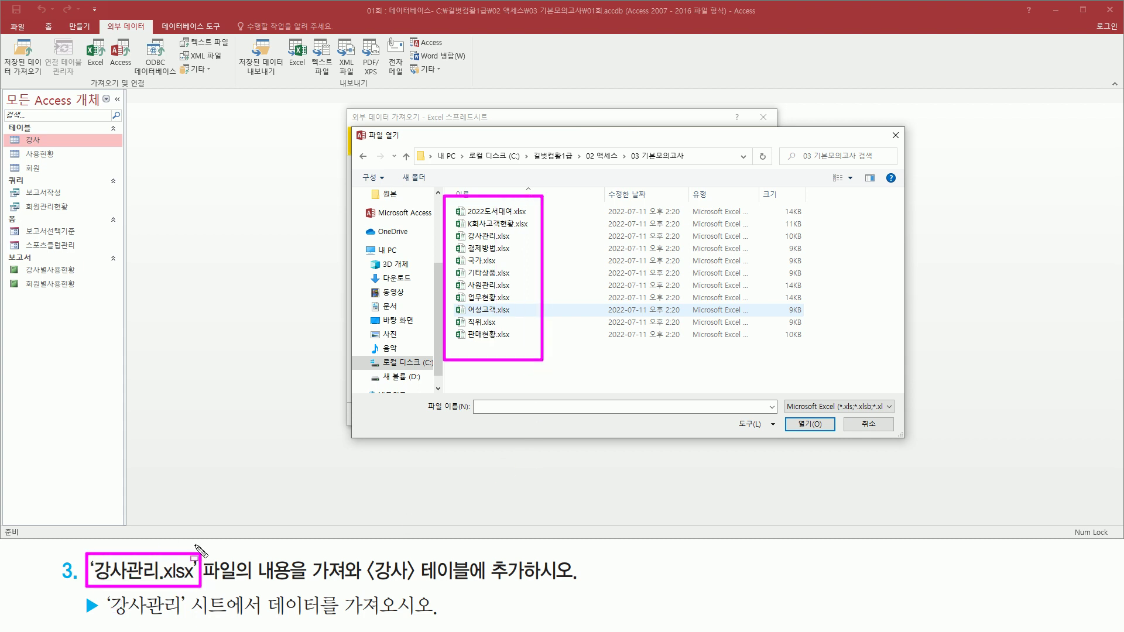
pyautogui.moveTo(463, 230); pyautogui.dragTo(513, 244)
pyautogui.click(494, 239)
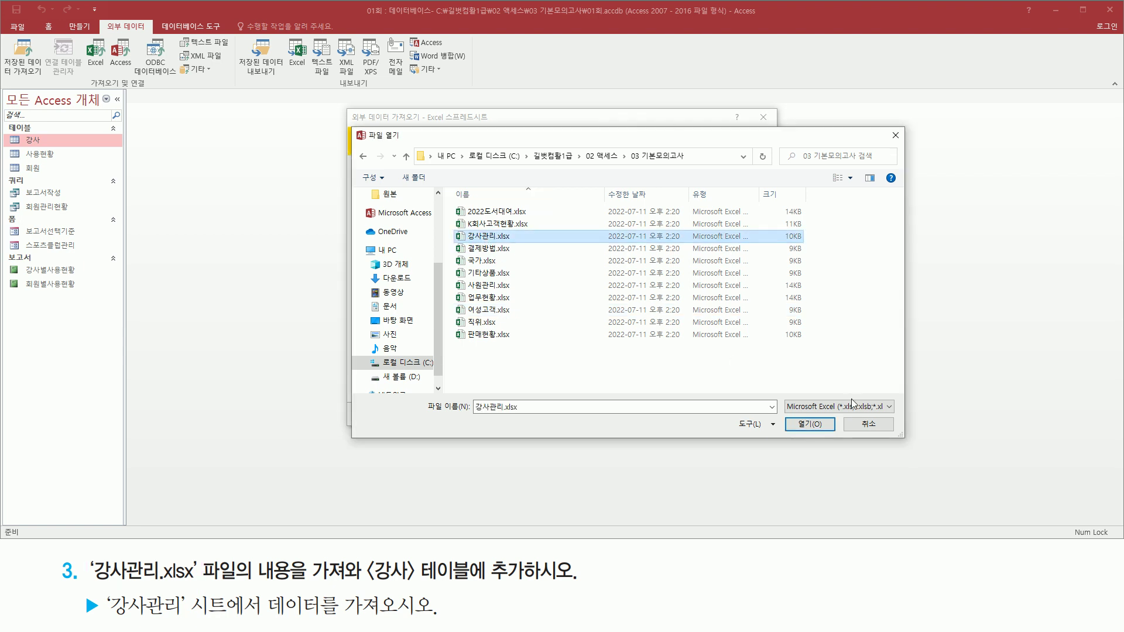
pyautogui.moveTo(799, 417)
pyautogui.mouseDown()
pyautogui.moveTo(795, 433)
pyautogui.moveTo(834, 439)
pyautogui.mouseUp()
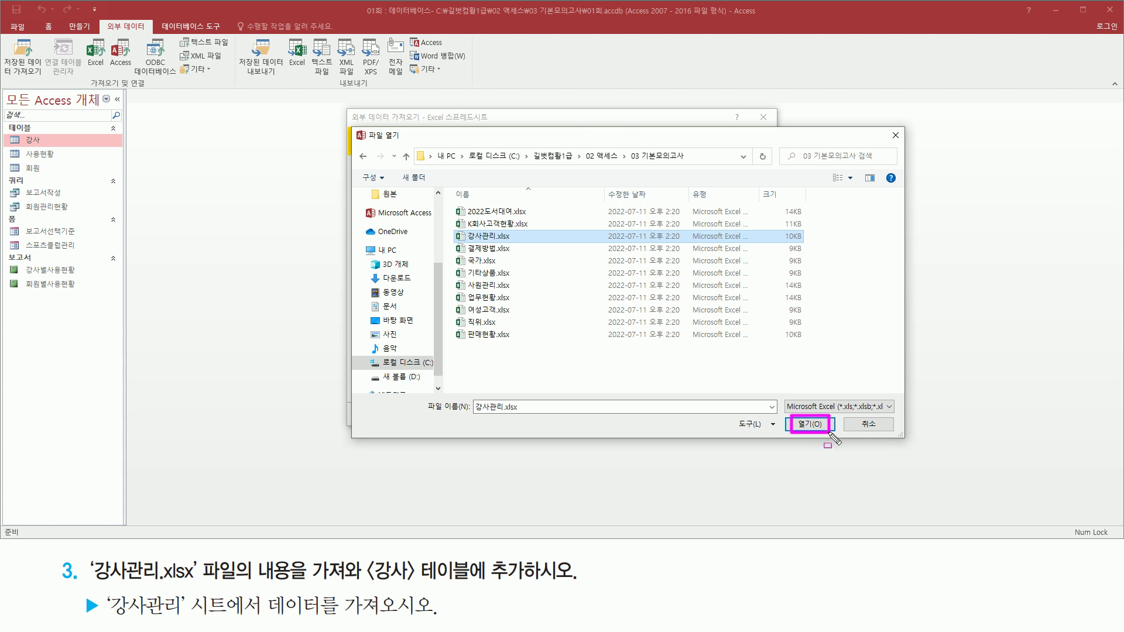
pyautogui.click(816, 429)
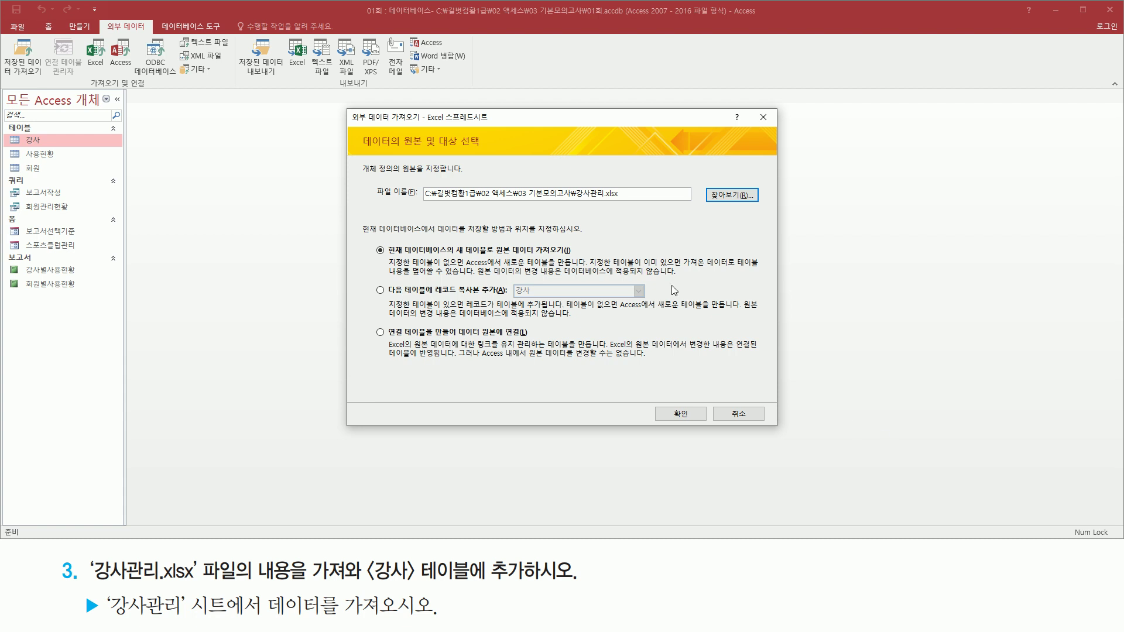
# Examine the chosen source path and the options for how and where the imported data is stored
pyautogui.moveTo(420, 205)
pyautogui.mouseDown()
pyautogui.moveTo(627, 202)
pyautogui.moveTo(631, 182)
pyautogui.mouseUp()
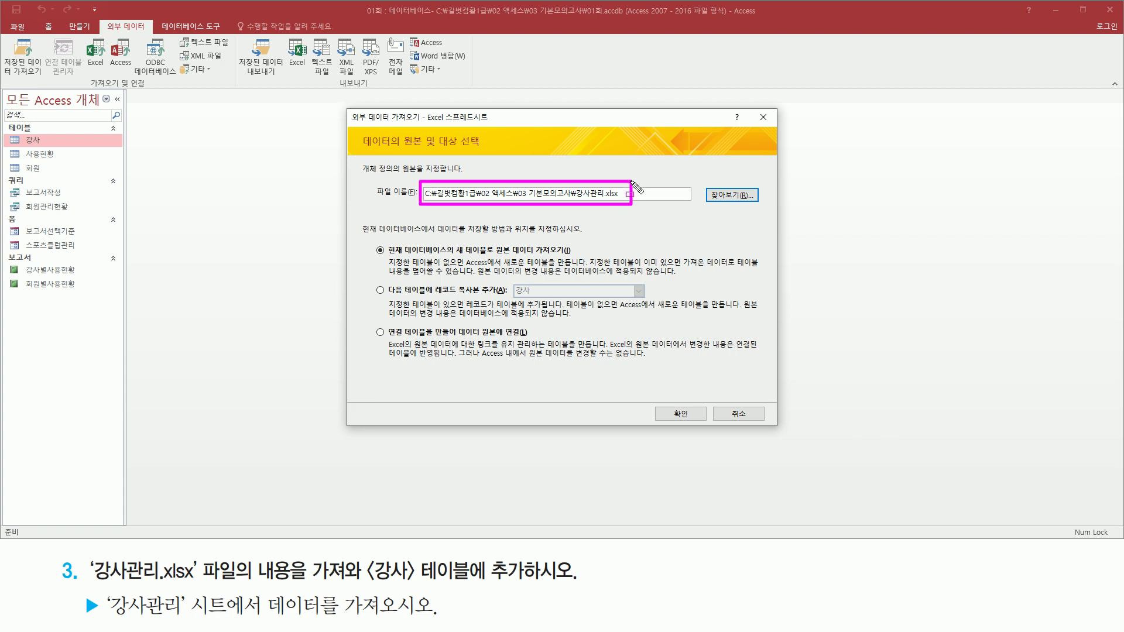
pyautogui.press('Escape')
pyautogui.hotkey('ctrl', 'shift', 'd')
pyautogui.moveTo(361, 240)
pyautogui.mouseDown()
pyautogui.moveTo(582, 237)
pyautogui.moveTo(589, 222)
pyautogui.mouseUp()
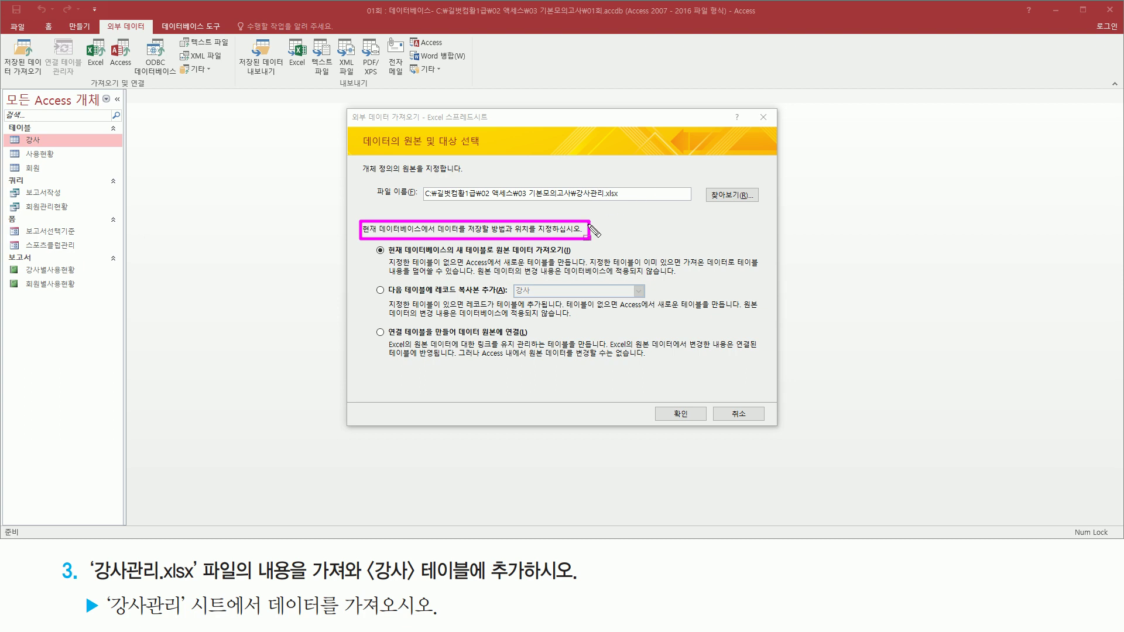
pyautogui.moveTo(454, 256); pyautogui.dragTo(496, 256)
pyautogui.moveTo(435, 298)
pyautogui.mouseDown()
pyautogui.moveTo(501, 297)
pyautogui.moveTo(503, 283)
pyautogui.mouseUp()
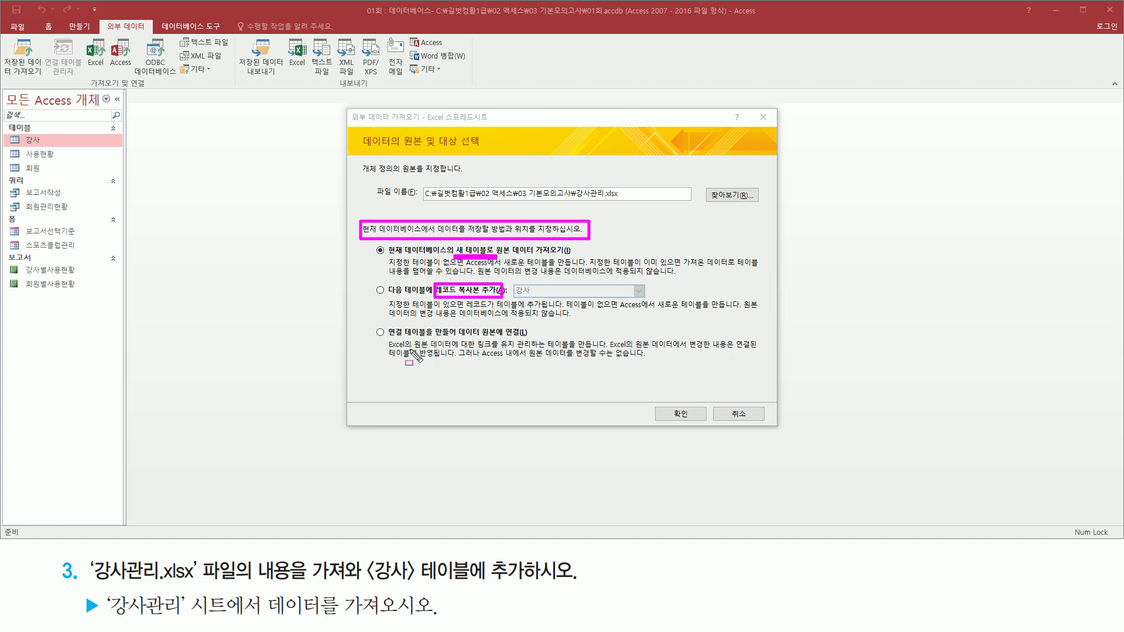
pyautogui.moveTo(384, 338); pyautogui.dragTo(527, 338)
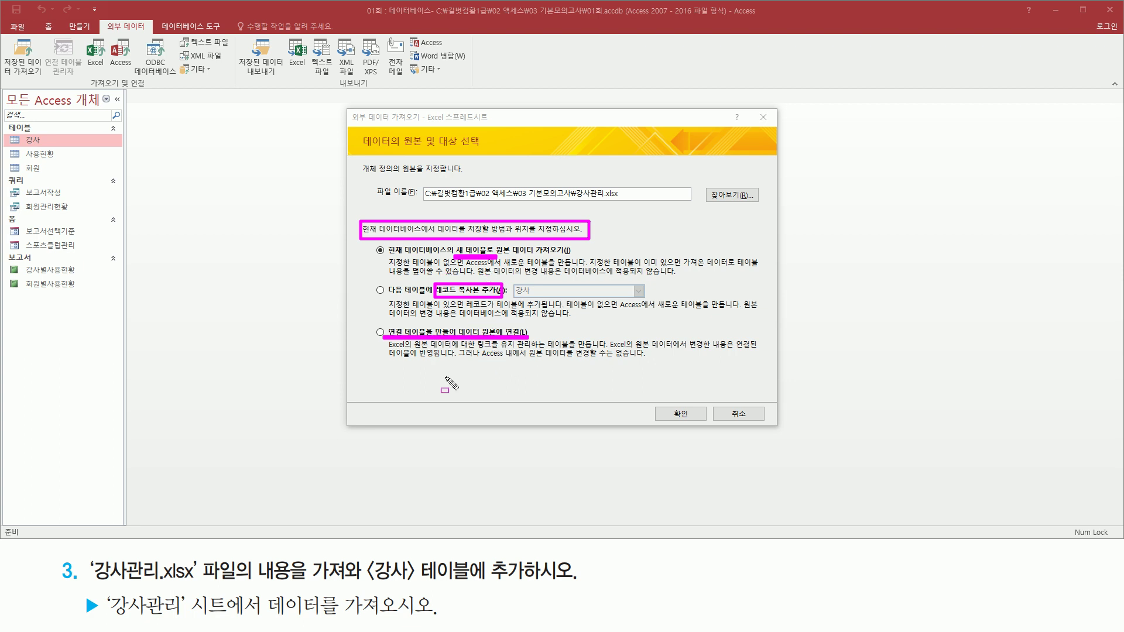
pyautogui.moveTo(8, 134); pyautogui.dragTo(66, 146)
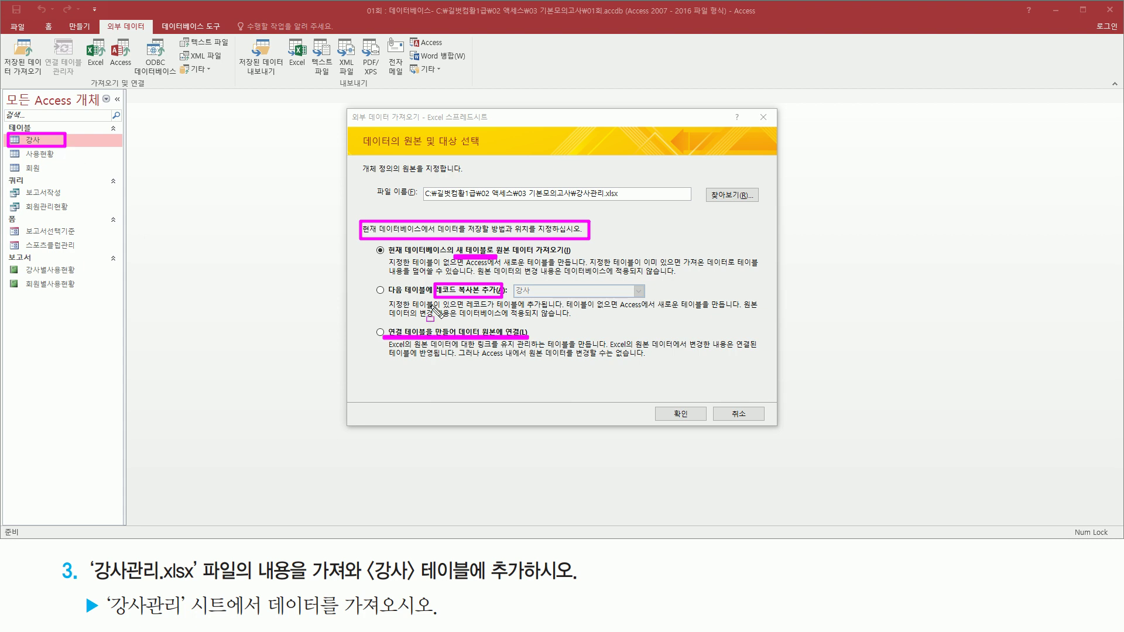
# Set the import to append a copy of the records to the existing 강사 table and continue to the import wizard
pyautogui.moveTo(370, 279); pyautogui.dragTo(390, 299)
pyautogui.press('Escape')
pyautogui.click(380, 290)
pyautogui.moveTo(369, 272)
pyautogui.mouseDown()
pyautogui.moveTo(516, 311)
pyautogui.moveTo(511, 301)
pyautogui.mouseUp()
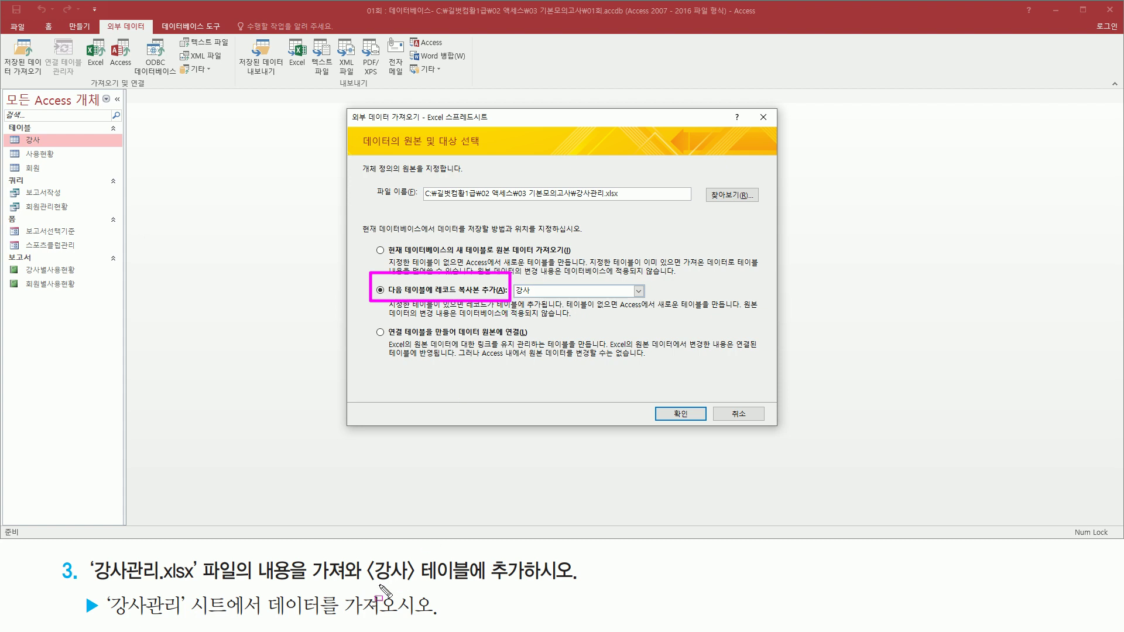
pyautogui.moveTo(362, 584); pyautogui.dragTo(541, 584)
pyautogui.moveTo(515, 283)
pyautogui.mouseDown()
pyautogui.moveTo(514, 296)
pyautogui.moveTo(537, 299)
pyautogui.mouseUp()
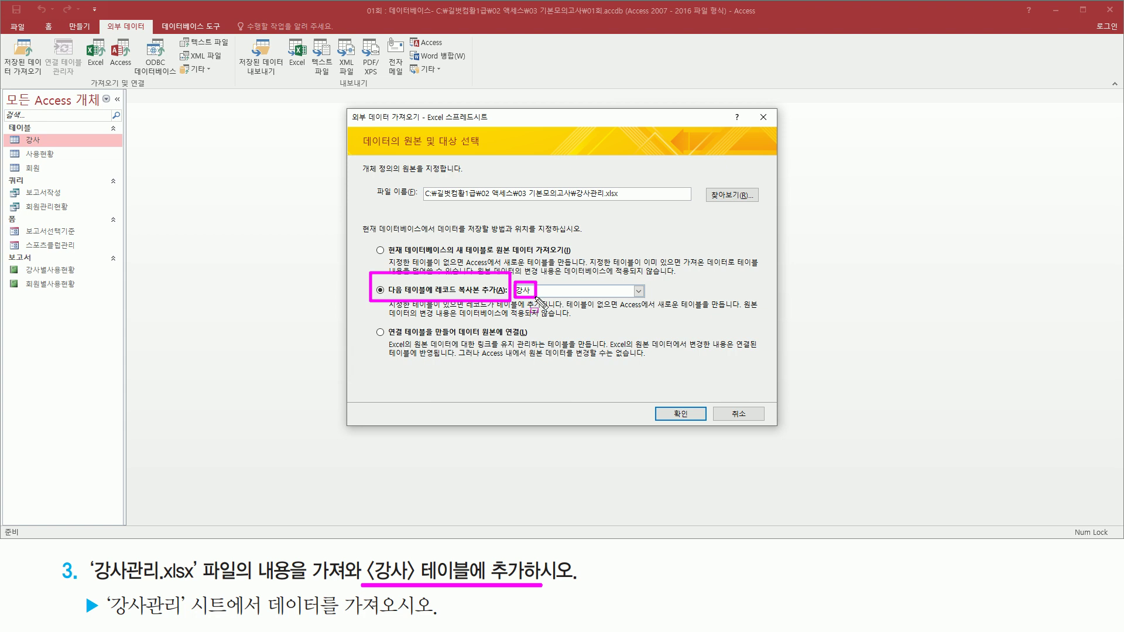
pyautogui.click(540, 295)
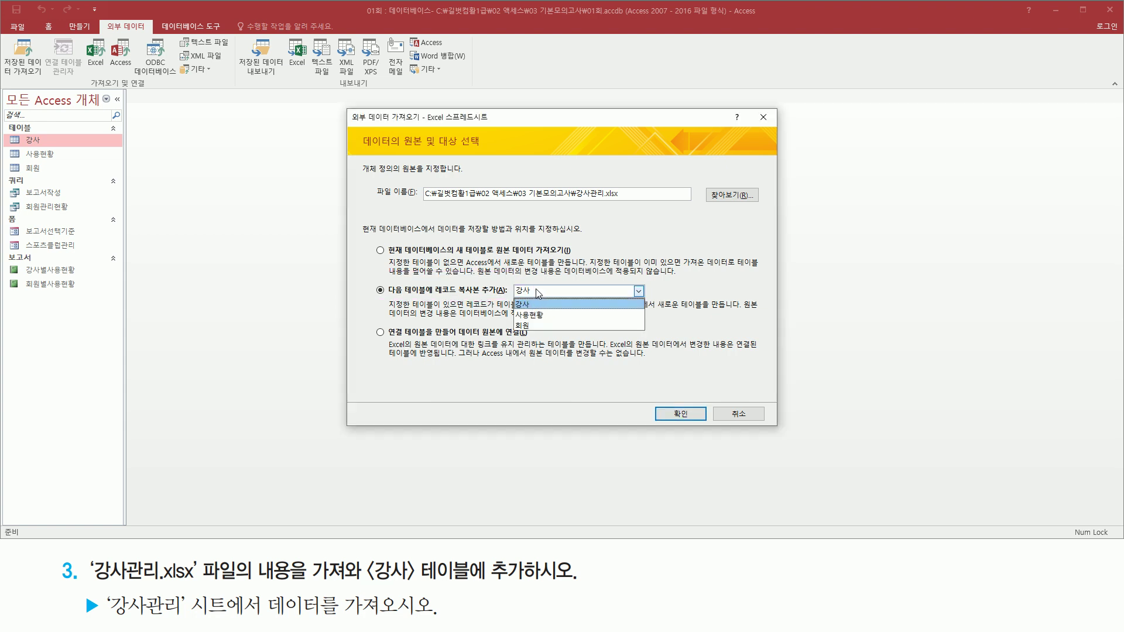
pyautogui.click(514, 290)
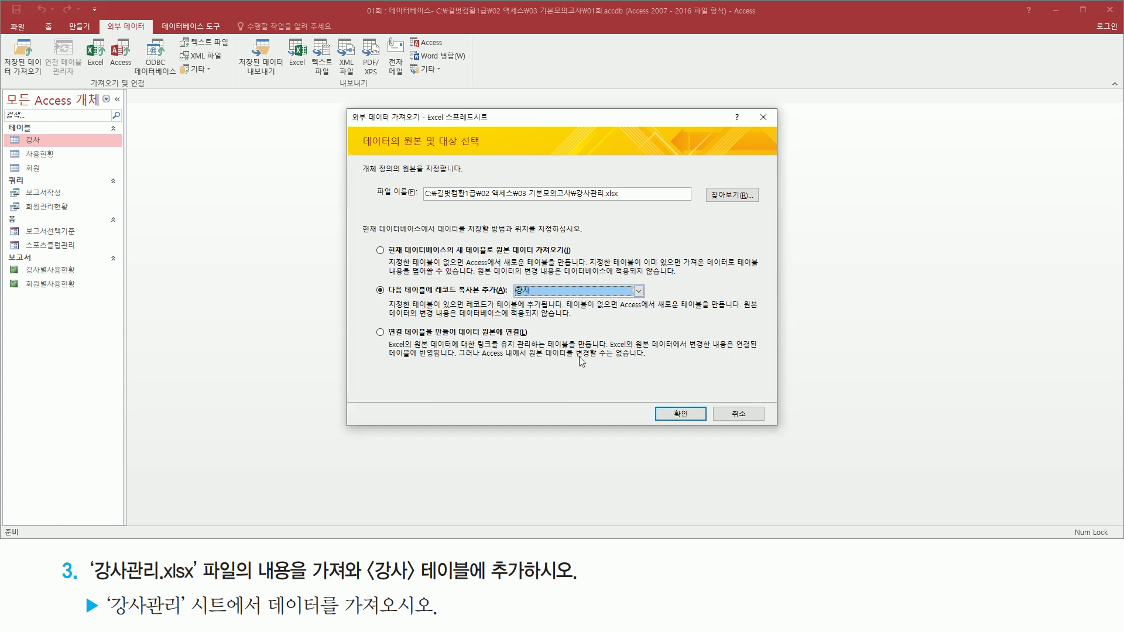
pyautogui.moveTo(648, 395); pyautogui.dragTo(705, 432)
pyautogui.click(673, 413)
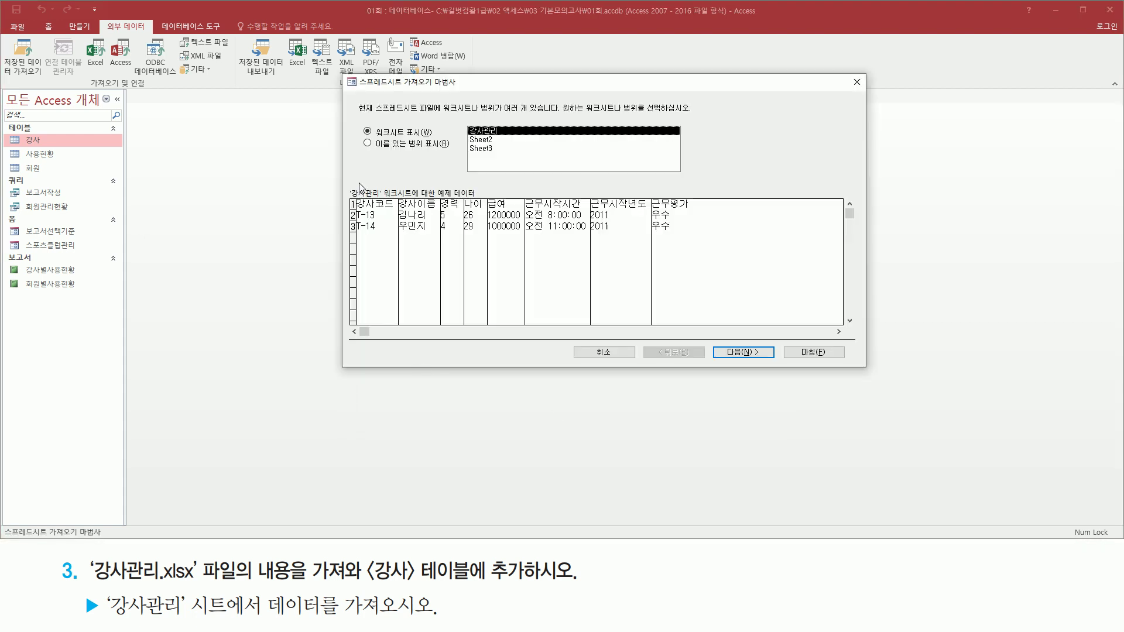
# Use the 강사관리 worksheet as the data to import, check its sample data, and continue
pyautogui.moveTo(342, 75)
pyautogui.mouseDown()
pyautogui.moveTo(357, 126)
pyautogui.moveTo(712, 322)
pyautogui.moveTo(852, 378)
pyautogui.moveTo(867, 368)
pyautogui.mouseUp()
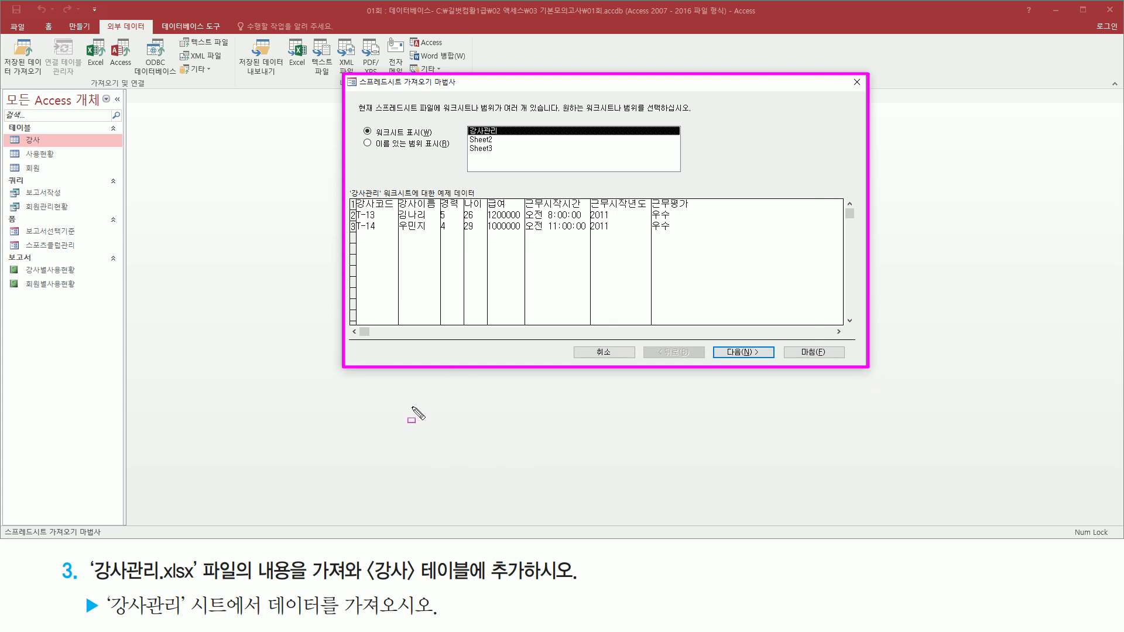
pyautogui.moveTo(465, 122); pyautogui.dragTo(505, 157)
pyautogui.moveTo(82, 607)
pyautogui.mouseDown()
pyautogui.moveTo(257, 620)
pyautogui.moveTo(263, 593)
pyautogui.mouseUp()
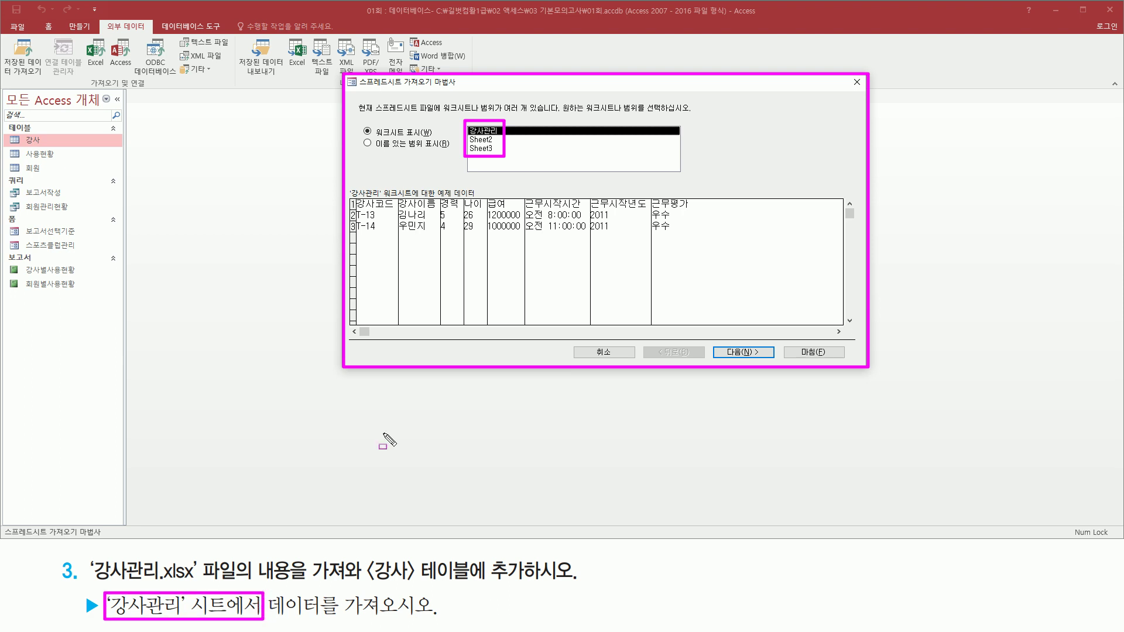
pyautogui.moveTo(365, 125); pyautogui.dragTo(511, 139)
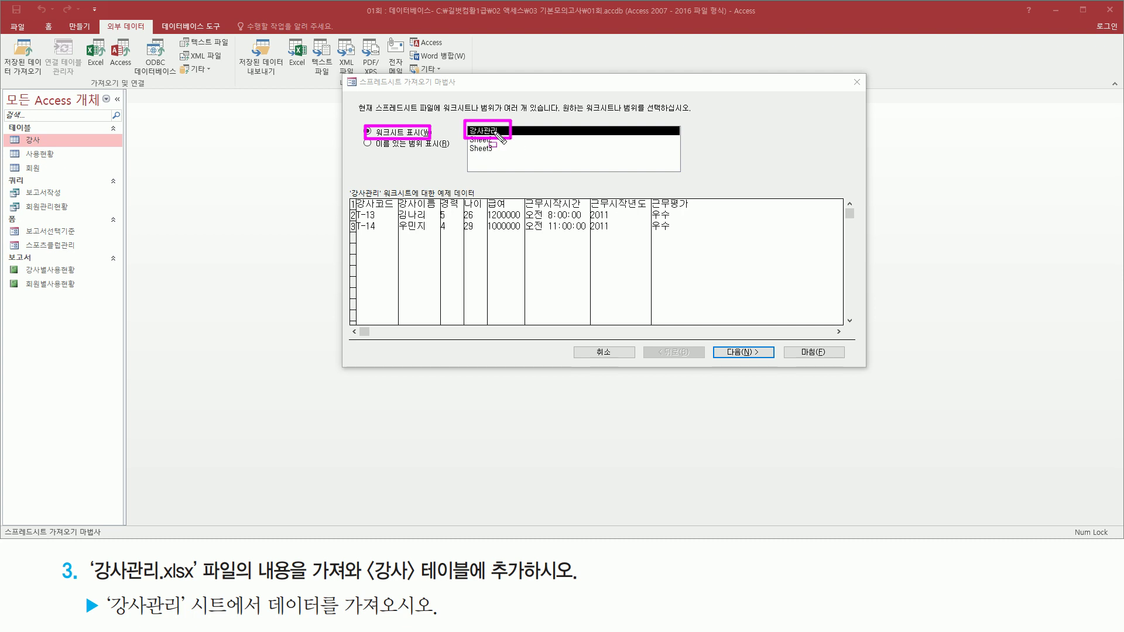
pyautogui.moveTo(345, 197)
pyautogui.mouseDown()
pyautogui.moveTo(408, 237)
pyautogui.moveTo(704, 237)
pyautogui.mouseUp()
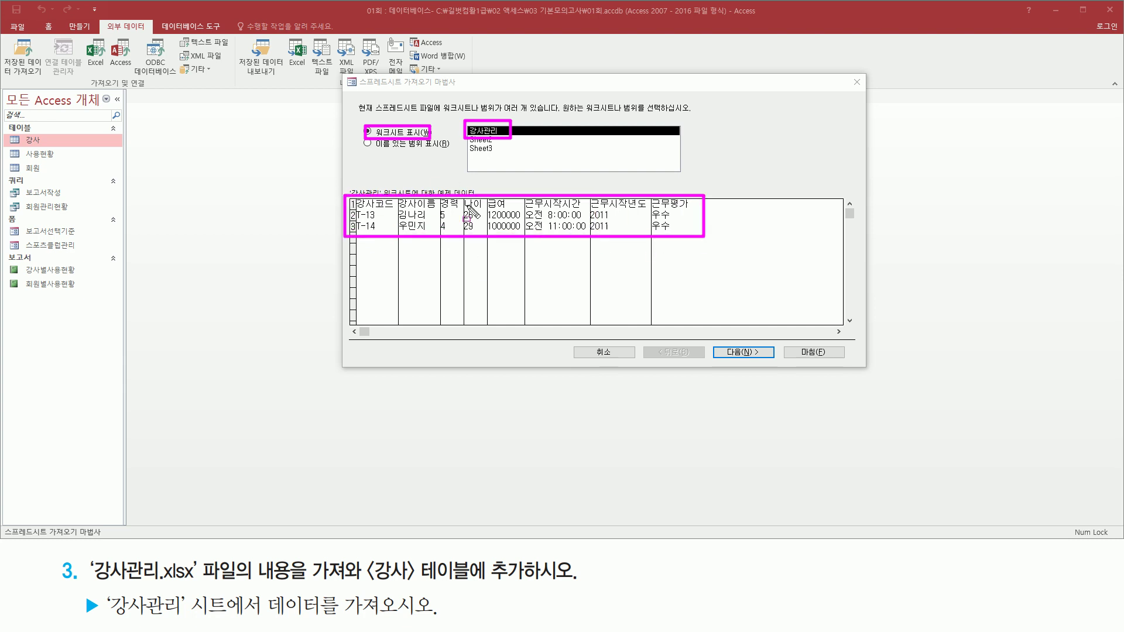
pyautogui.moveTo(715, 341); pyautogui.dragTo(772, 364)
pyautogui.press('Escape')
pyautogui.click(757, 356)
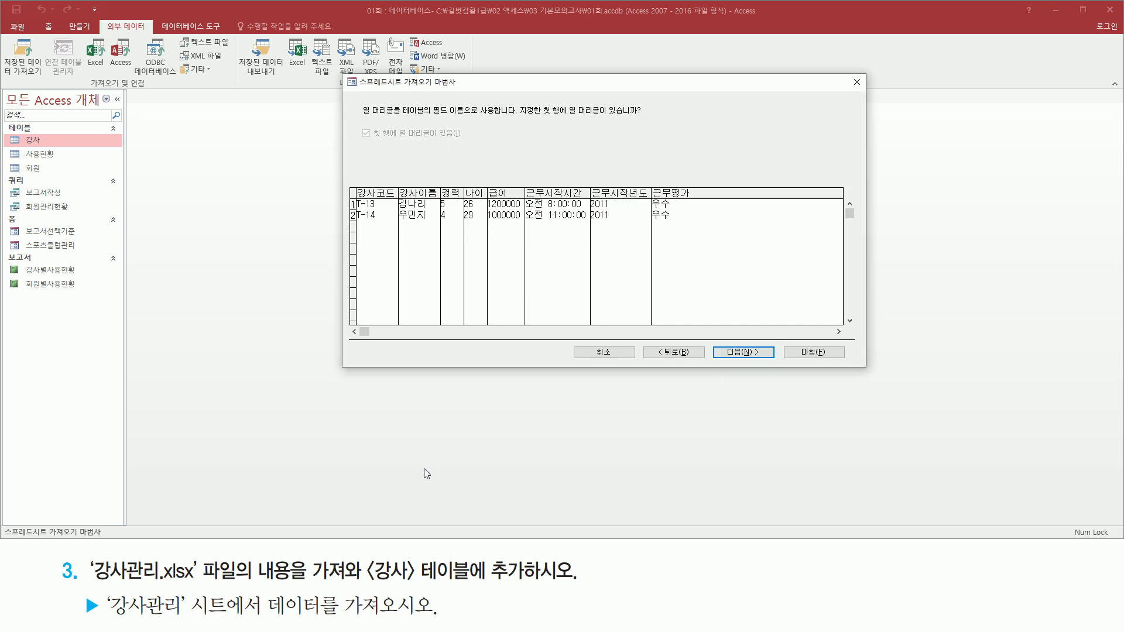
# Accept the first row as column headings for the imported data and continue
pyautogui.moveTo(541, 116); pyautogui.dragTo(644, 117)
pyautogui.moveTo(350, 117)
pyautogui.mouseDown()
pyautogui.moveTo(401, 144)
pyautogui.moveTo(471, 146)
pyautogui.mouseUp()
pyautogui.moveTo(721, 346); pyautogui.dragTo(773, 367)
pyautogui.press('Escape')
pyautogui.click(756, 353)
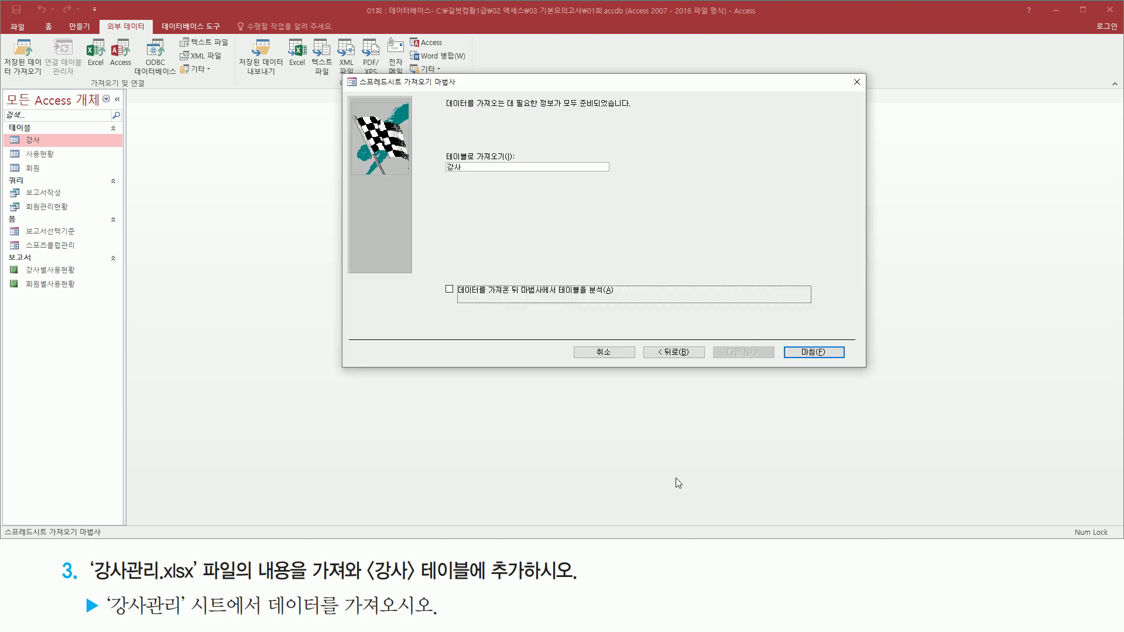
# Keep 강사 as the destination table and finish the import
pyautogui.moveTo(434, 145); pyautogui.dragTo(534, 183)
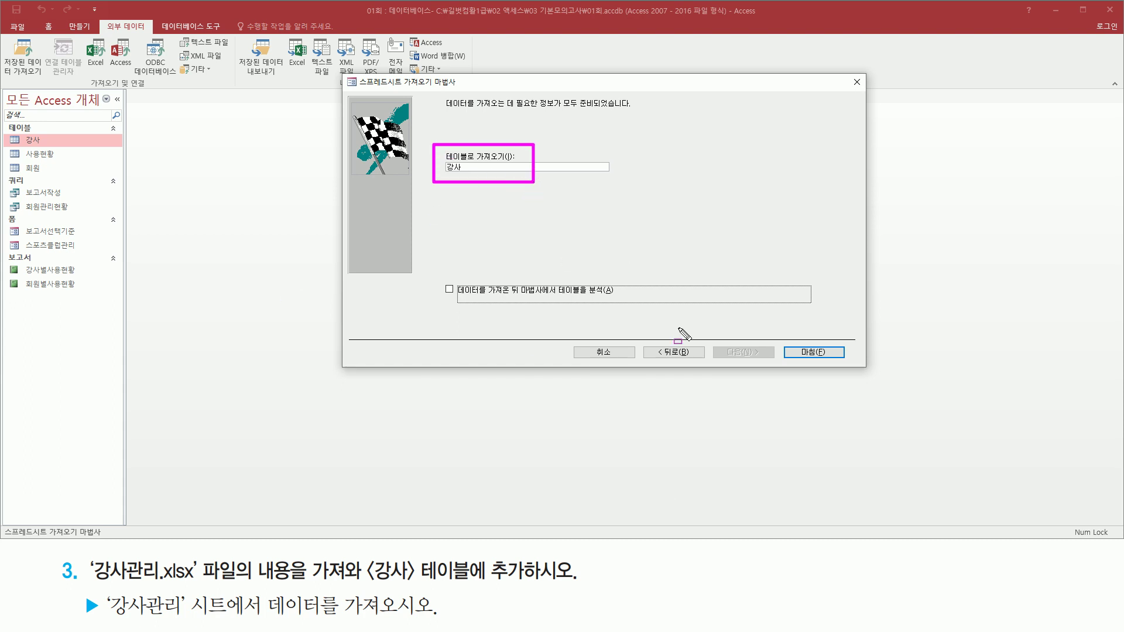
pyautogui.moveTo(784, 340); pyautogui.dragTo(855, 360)
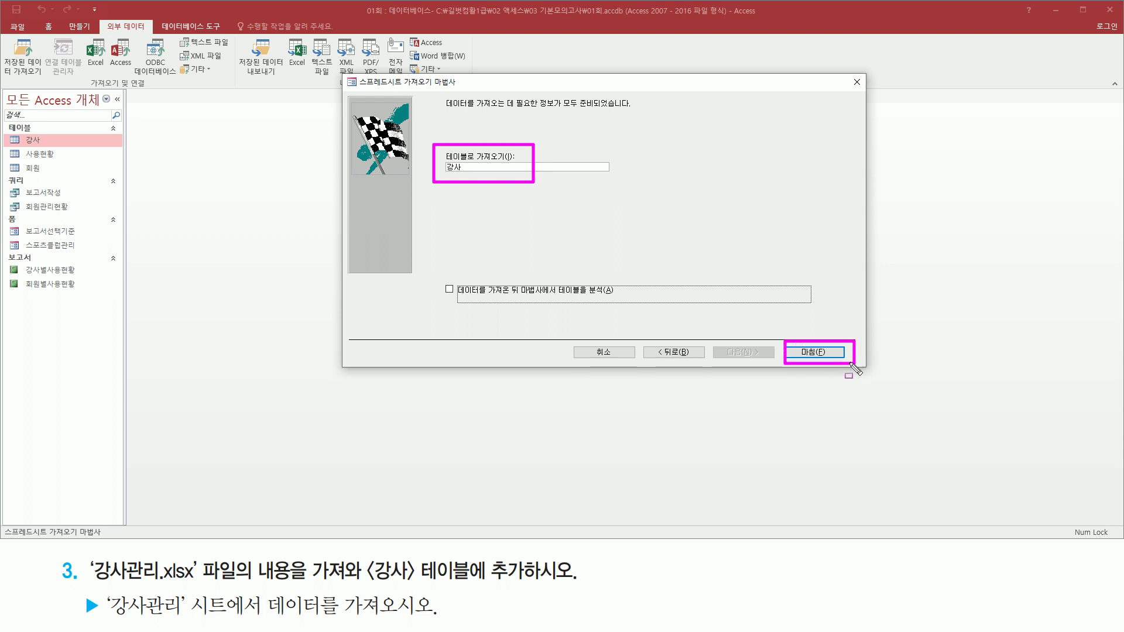
pyautogui.press('Escape')
pyautogui.click(836, 351)
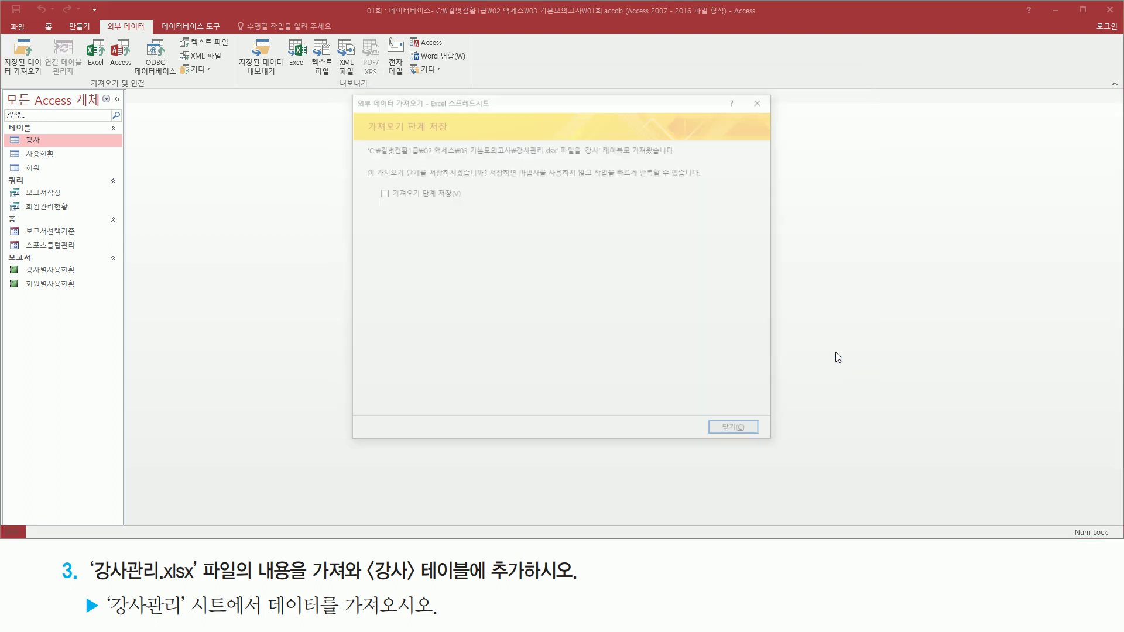
# Close the import dialog without saving the import steps
pyautogui.hotkey('ctrl', 'shift', 'd')
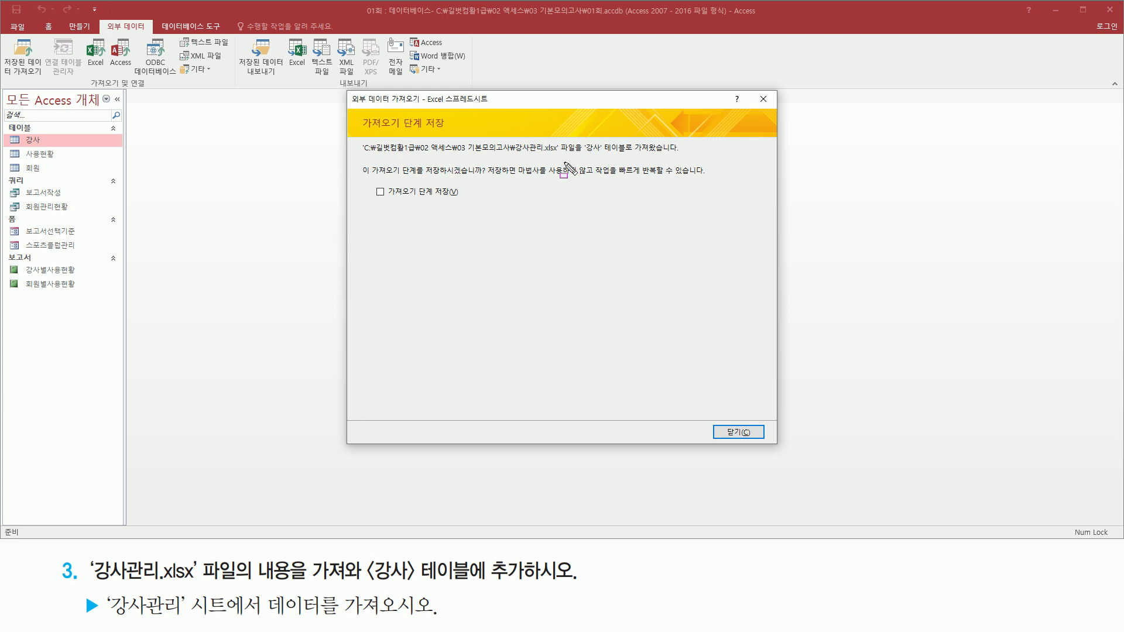
pyautogui.moveTo(511, 153); pyautogui.dragTo(681, 157)
pyautogui.moveTo(359, 179)
pyautogui.mouseDown()
pyautogui.moveTo(477, 181)
pyautogui.moveTo(494, 167)
pyautogui.mouseUp()
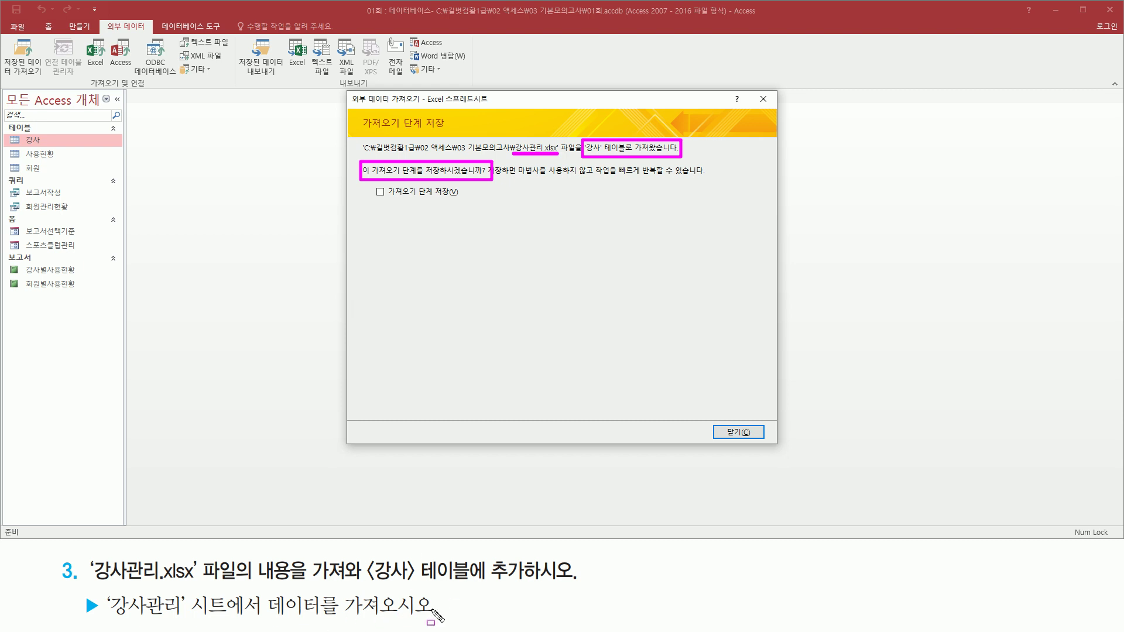
pyautogui.moveTo(375, 202); pyautogui.dragTo(467, 202)
pyautogui.moveTo(713, 418); pyautogui.dragTo(755, 457)
pyautogui.press('Escape')
pyautogui.click(739, 433)
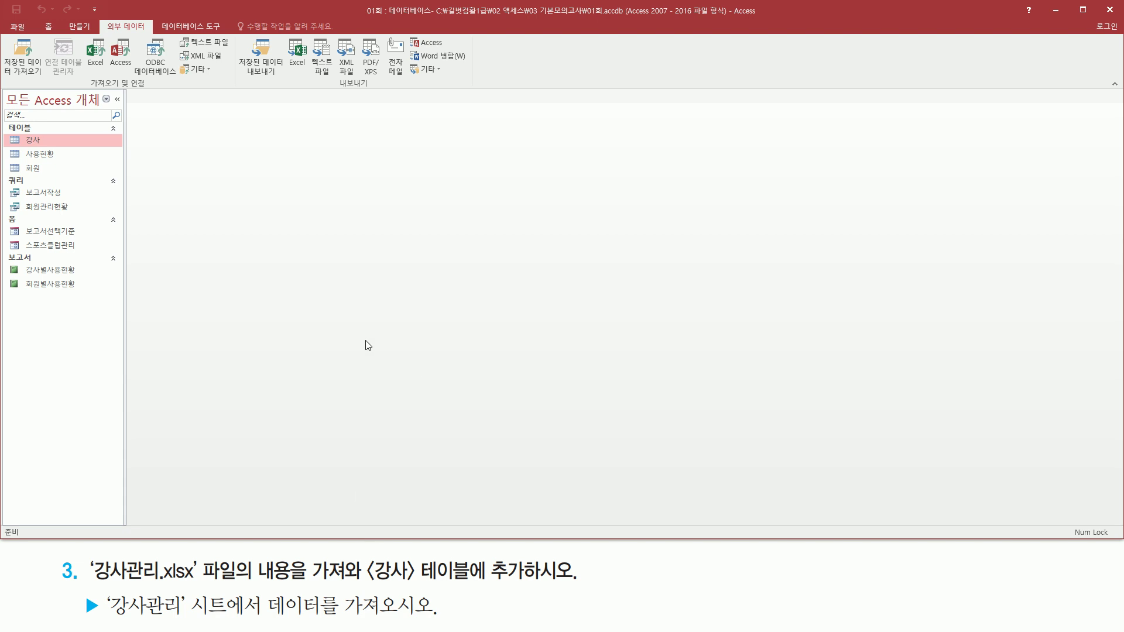
# Open the 강사 table, examine the appended records and the record count, and close it
pyautogui.hotkey('ctrl', '2')
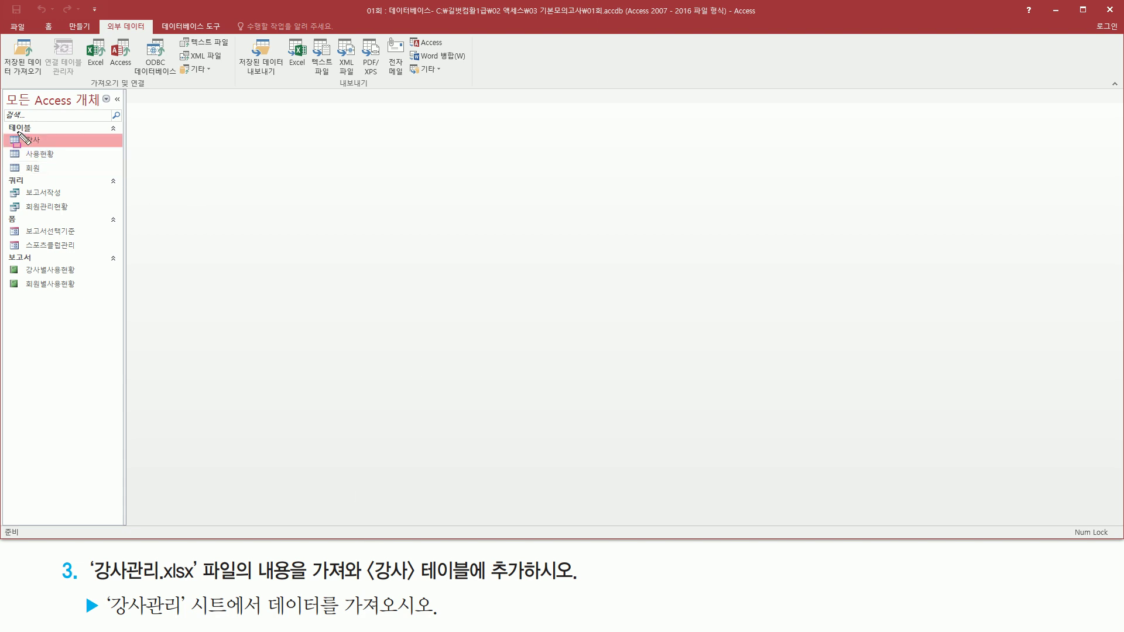
pyautogui.moveTo(18, 132); pyautogui.dragTo(55, 147)
pyautogui.press('Escape')
pyautogui.doubleClick(37, 142)
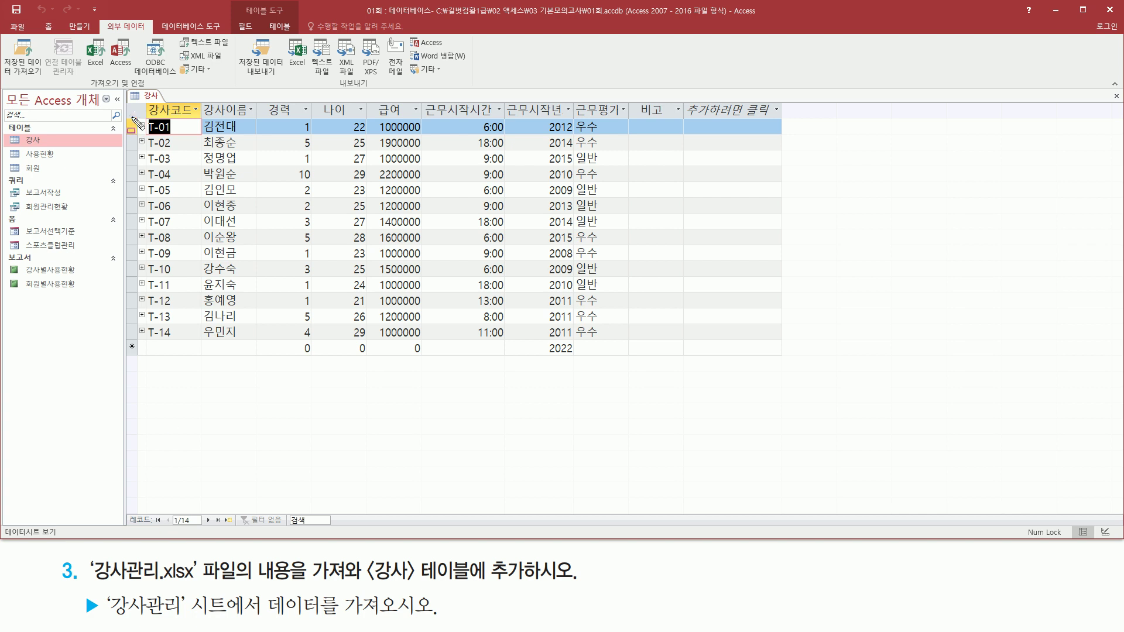
pyautogui.moveTo(138, 305)
pyautogui.mouseDown()
pyautogui.moveTo(154, 342)
pyautogui.moveTo(783, 343)
pyautogui.mouseUp()
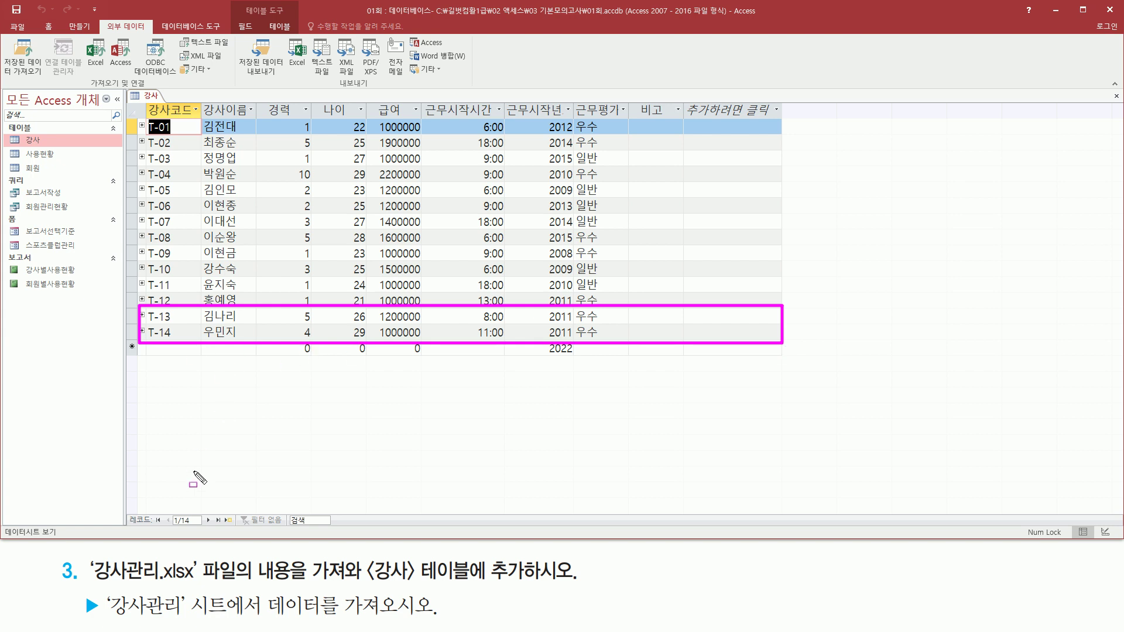
pyautogui.moveTo(170, 525); pyautogui.dragTo(205, 530)
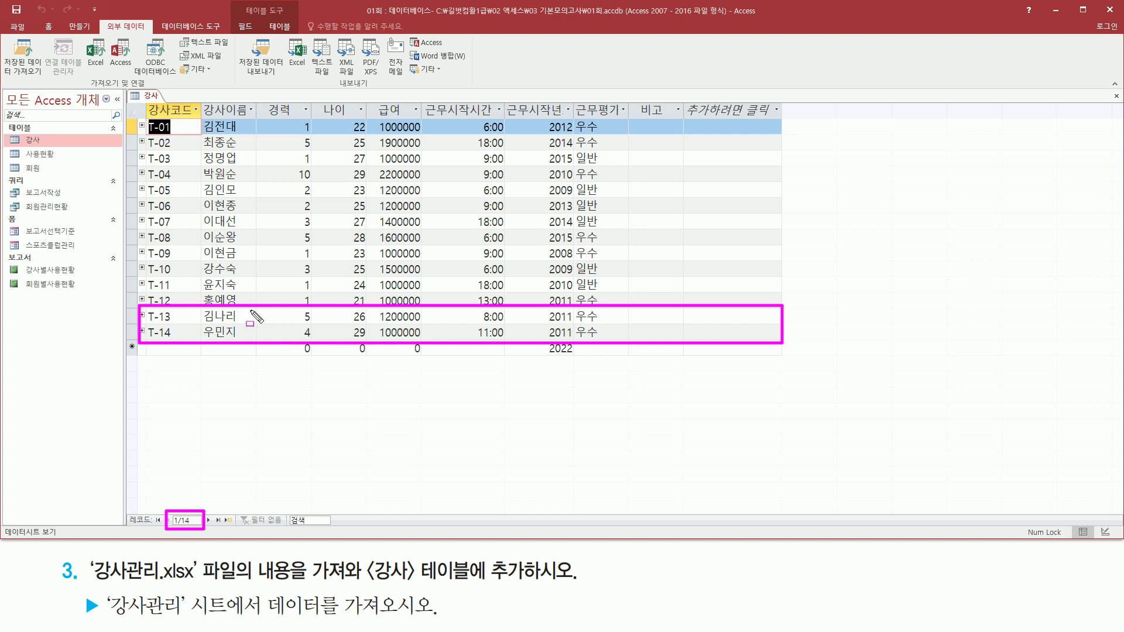
pyautogui.press('Escape')
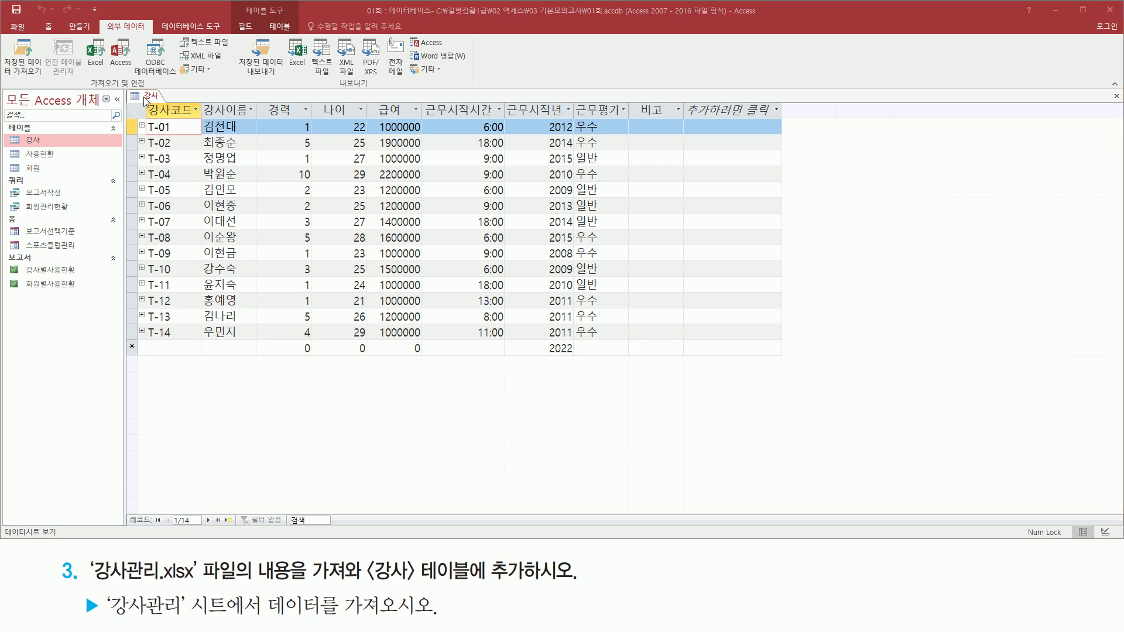
pyautogui.rightClick(147, 99)
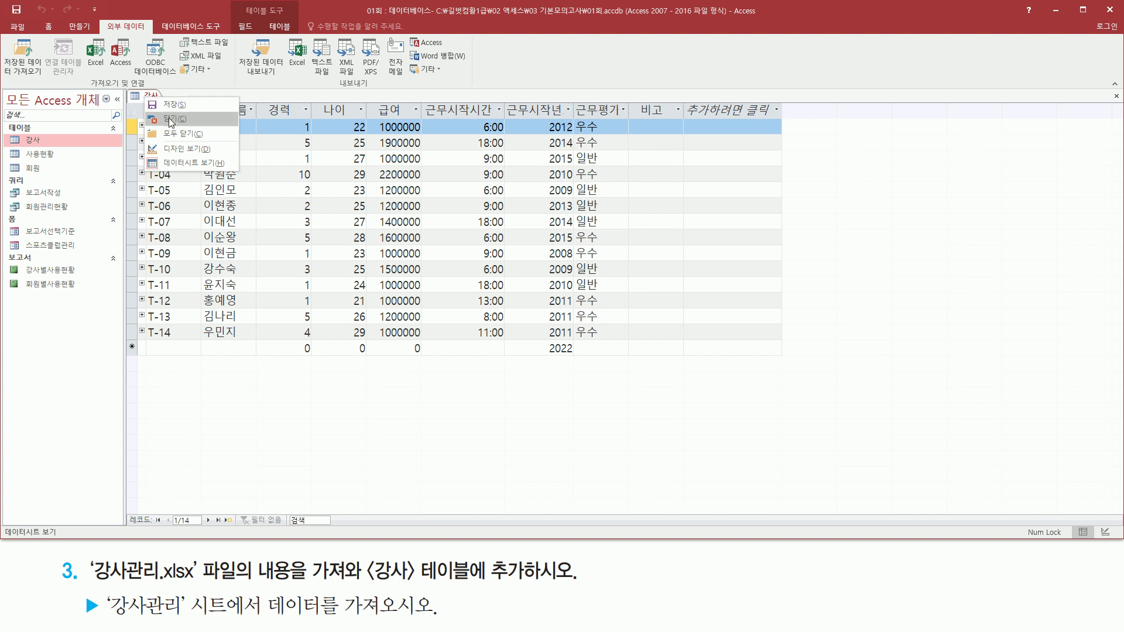